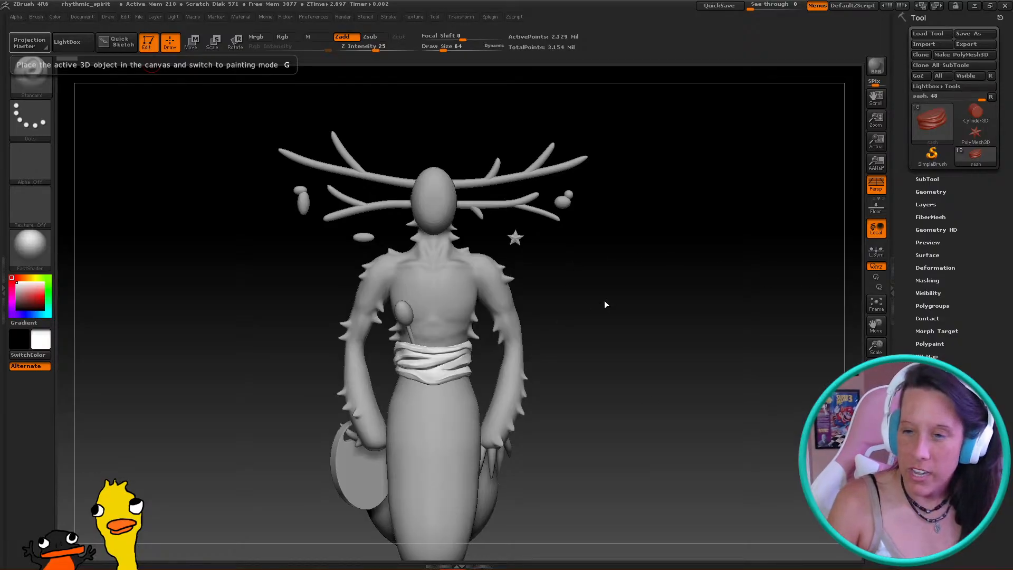
Examine the full figure, its antlers and the back and sides of the head from several angles
{"action": "left_click_drag", "start_coordinate": [583, 309], "coordinate": [549, 213]}
{"action": "left_click_drag", "start_coordinate": [678, 308], "coordinate": [645, 122], "text": "alt"}
{"action": "left_click_drag", "start_coordinate": [714, 328], "coordinate": [715, 169], "text": "alt"}
{"action": "mouse_move", "coordinate": [741, 405]}
{"action": "left_mouse_down", "text": "alt"}
{"action": "mouse_move", "coordinate": [732, 342]}
{"action": "mouse_move", "coordinate": [696, 353]}
{"action": "mouse_move", "coordinate": [458, 281]}
{"action": "left_mouse_up", "text": "alt"}
{"action": "left_click_drag", "start_coordinate": [534, 406], "coordinate": [493, 391], "text": "alt"}
{"action": "left_click_drag", "start_coordinate": [362, 229], "coordinate": [613, 332], "text": "alt"}
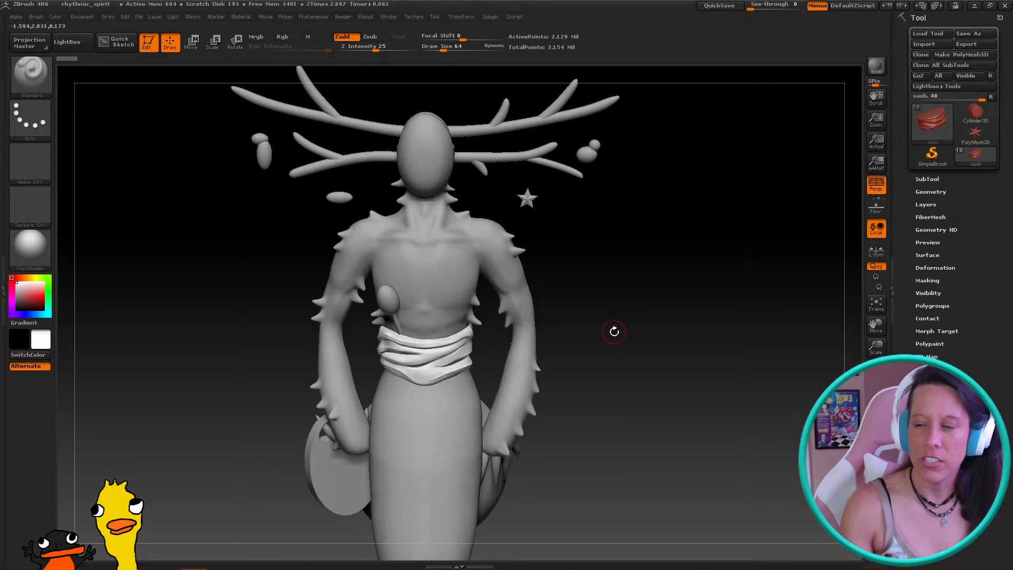
{"action": "left_click_drag", "start_coordinate": [463, 149], "coordinate": [517, 237]}
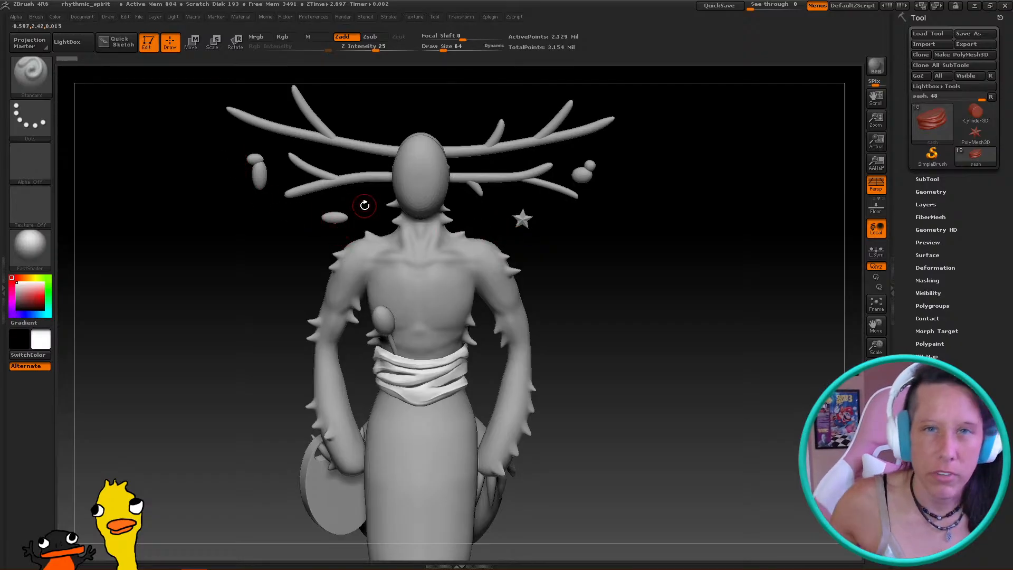
{"action": "left_click_drag", "start_coordinate": [280, 229], "coordinate": [226, 226]}
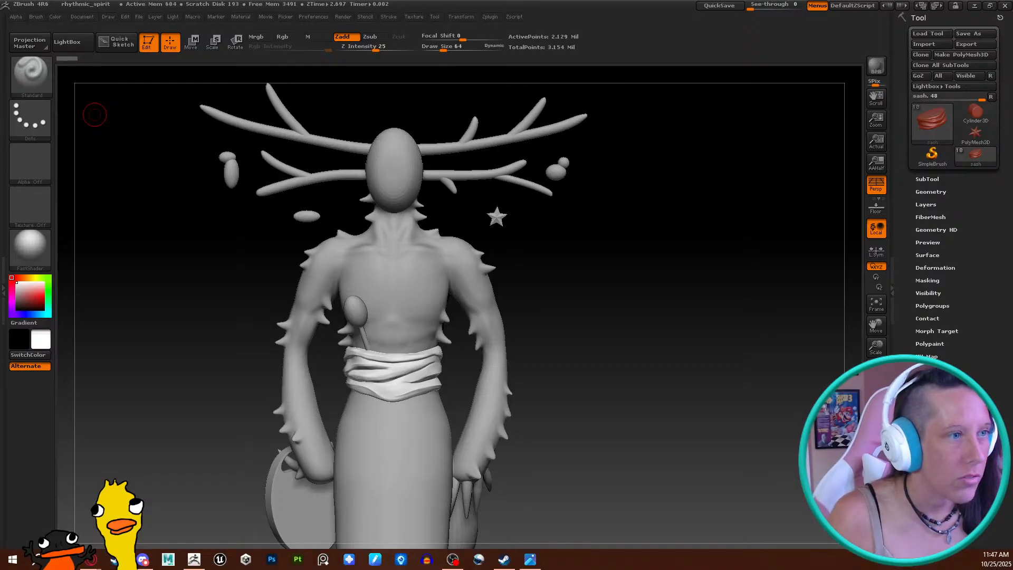
{"action": "left_click_drag", "start_coordinate": [603, 307], "coordinate": [702, 464]}
{"action": "left_click_drag", "start_coordinate": [739, 433], "coordinate": [667, 407]}
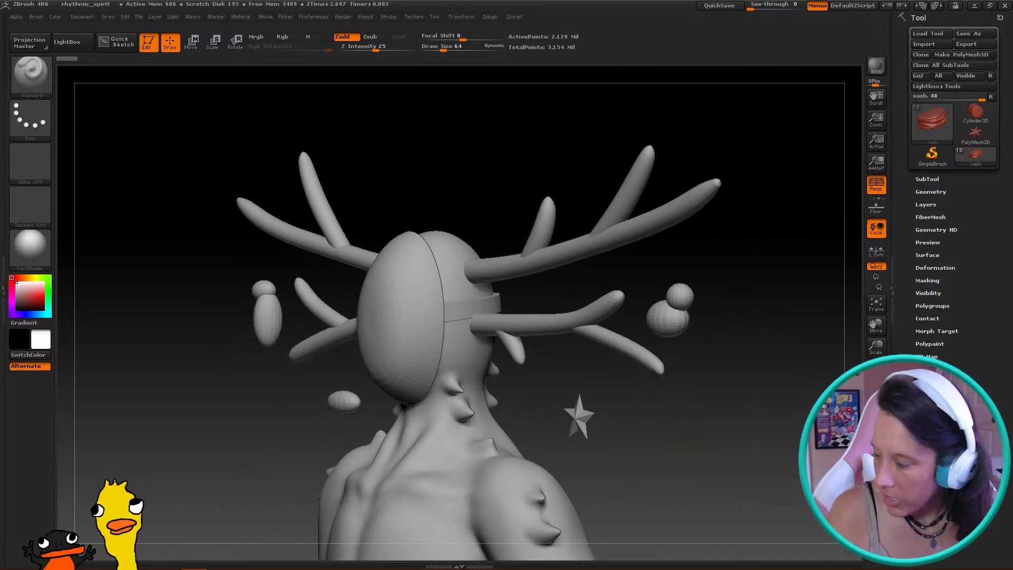
{"action": "left_click_drag", "start_coordinate": [693, 401], "coordinate": [792, 327]}
Make the mask the active subtool and display its polyframe wireframe
{"action": "left_click", "coordinate": [923, 179]}
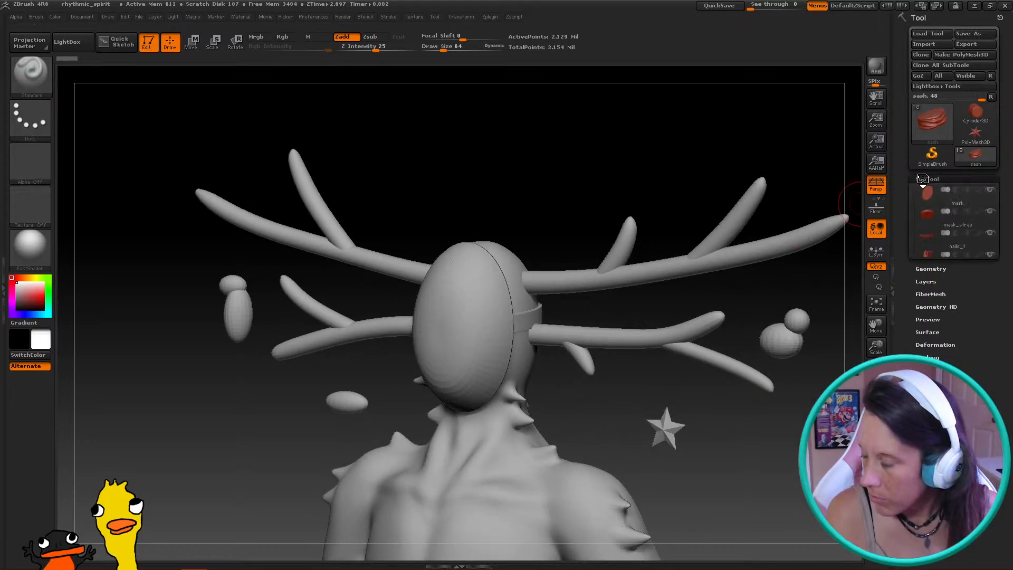
{"action": "left_click_drag", "start_coordinate": [913, 258], "coordinate": [913, 275]}
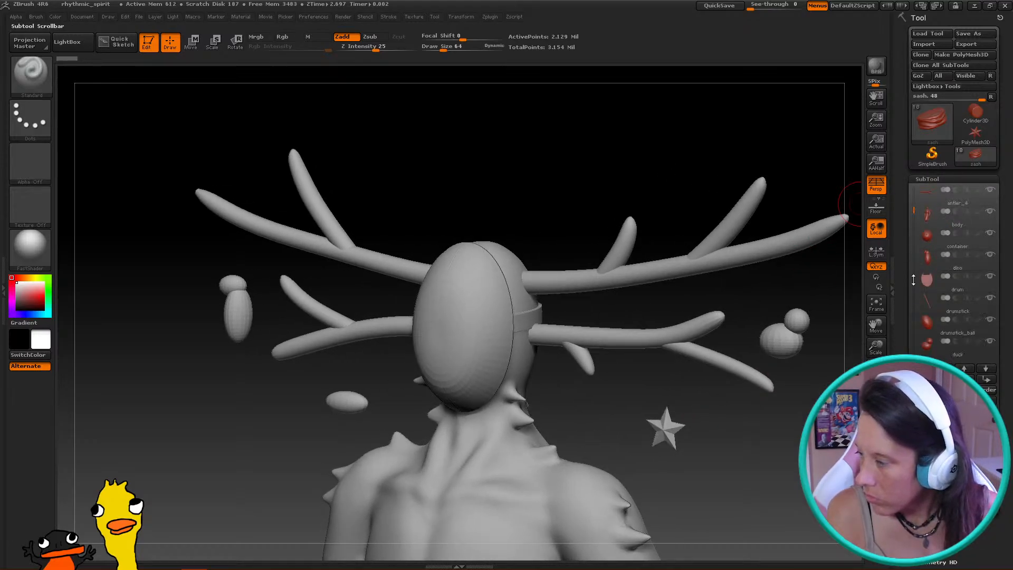
{"action": "left_click_drag", "start_coordinate": [910, 226], "coordinate": [911, 181]}
{"action": "mouse_move", "coordinate": [949, 297]}
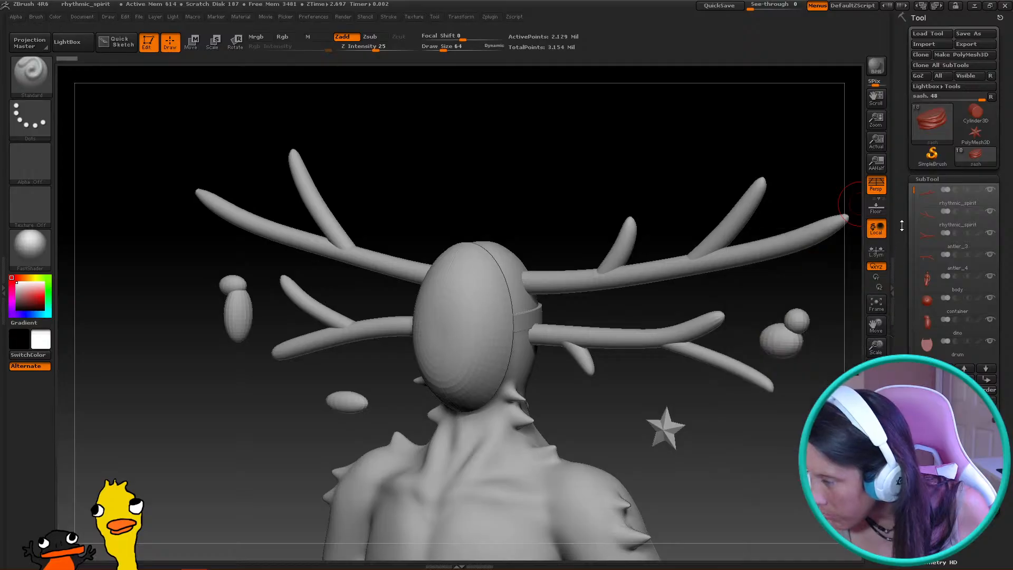
{"action": "left_click_drag", "start_coordinate": [911, 203], "coordinate": [913, 269]}
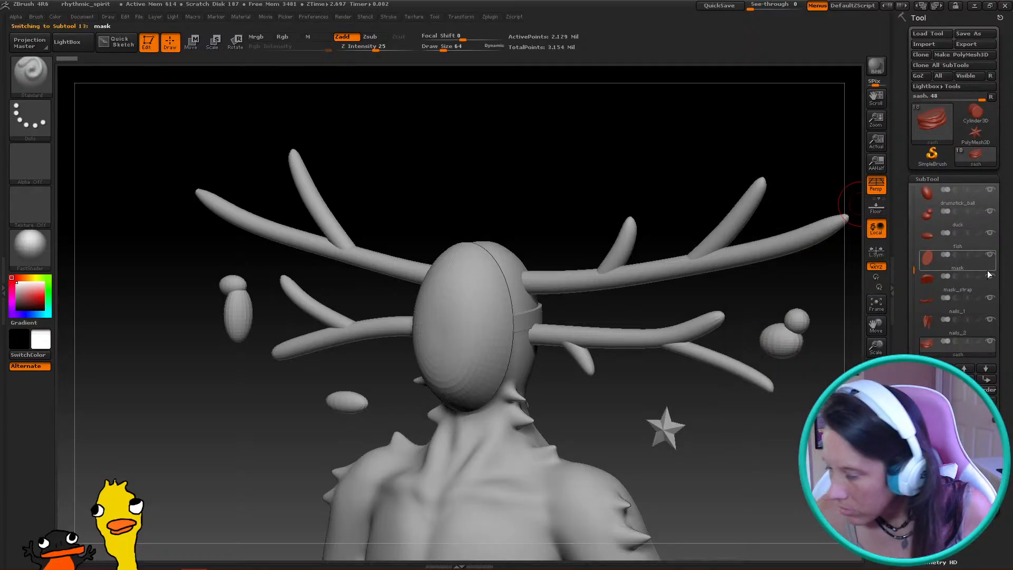
{"action": "left_click", "coordinate": [956, 257]}
{"action": "left_click_drag", "start_coordinate": [642, 426], "coordinate": [649, 353]}
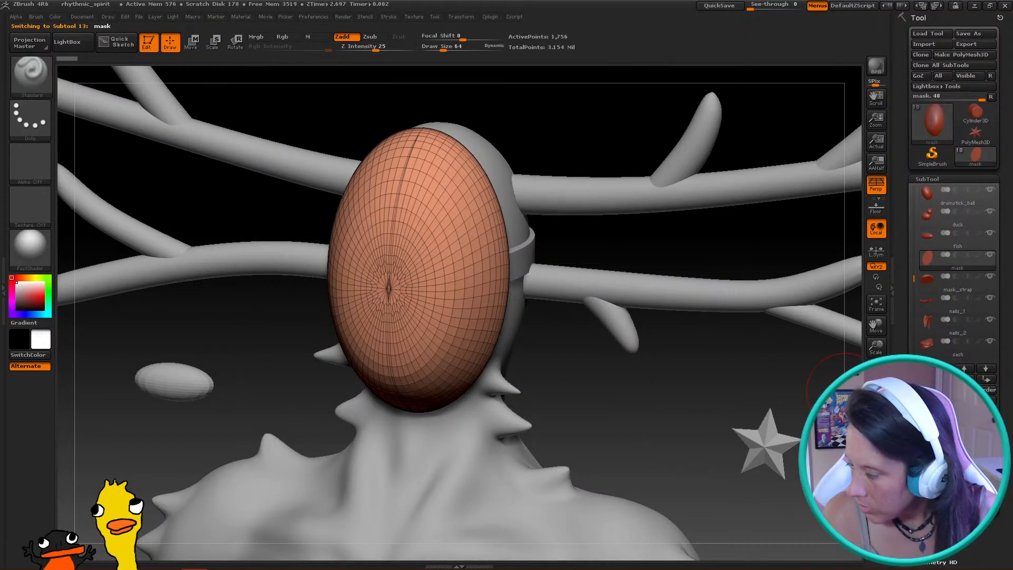
Try smoothing the mask by subdividing it twice, with the wireframe hidden for the check
{"action": "left_click", "coordinate": [931, 525]}
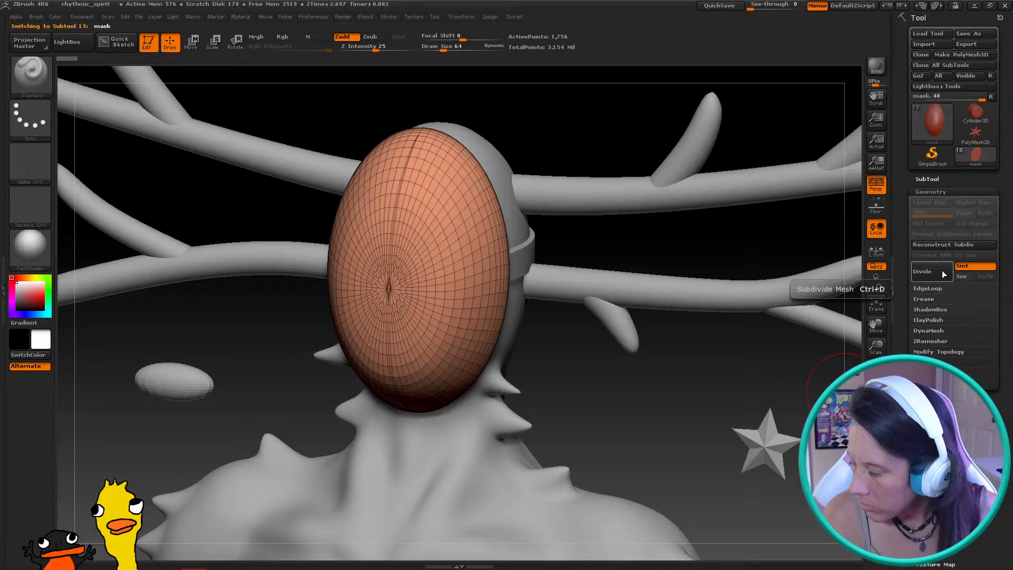
{"action": "left_click", "coordinate": [926, 330]}
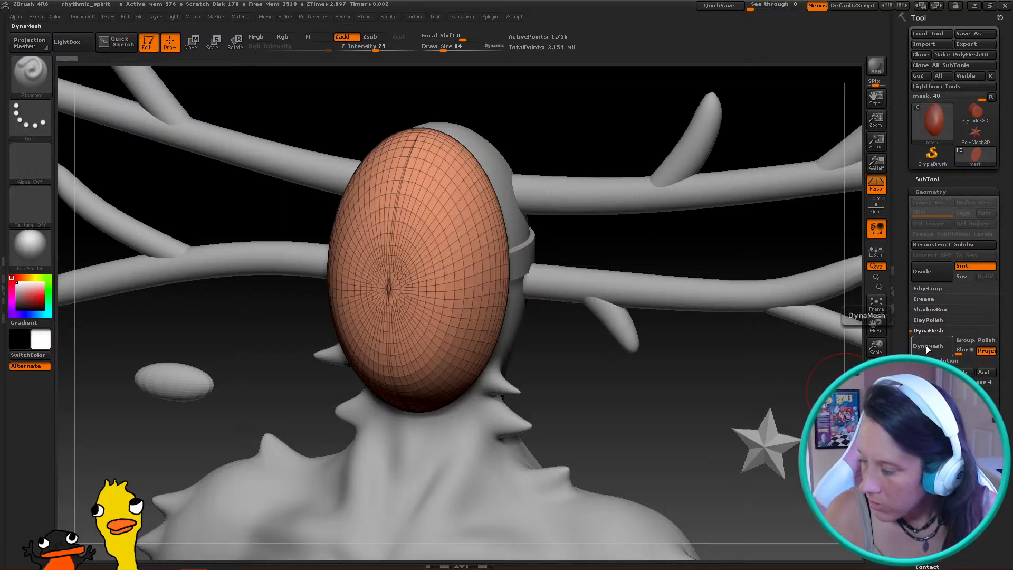
{"action": "left_click_drag", "start_coordinate": [651, 350], "coordinate": [653, 323]}
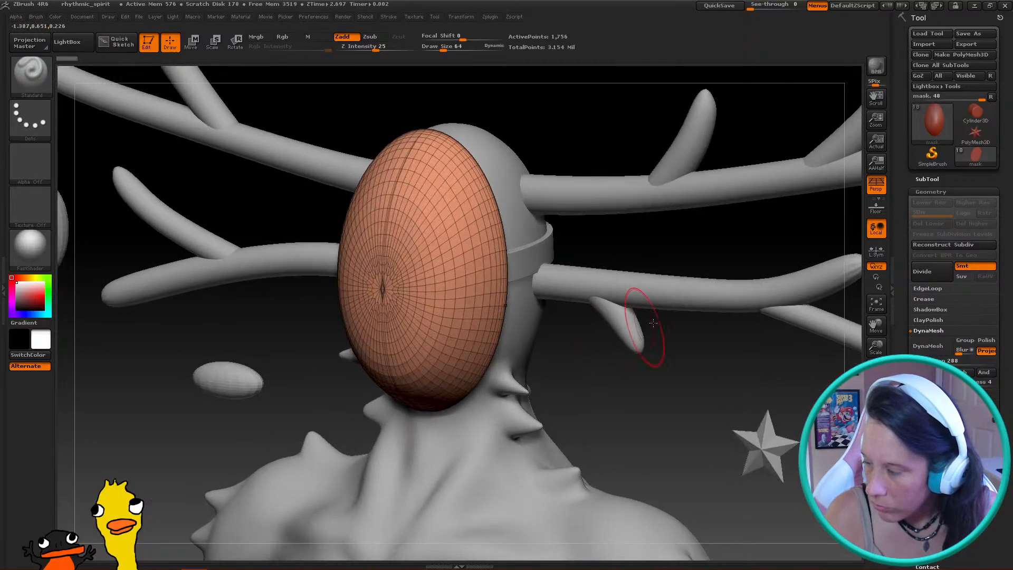
{"action": "left_click", "coordinate": [934, 274]}
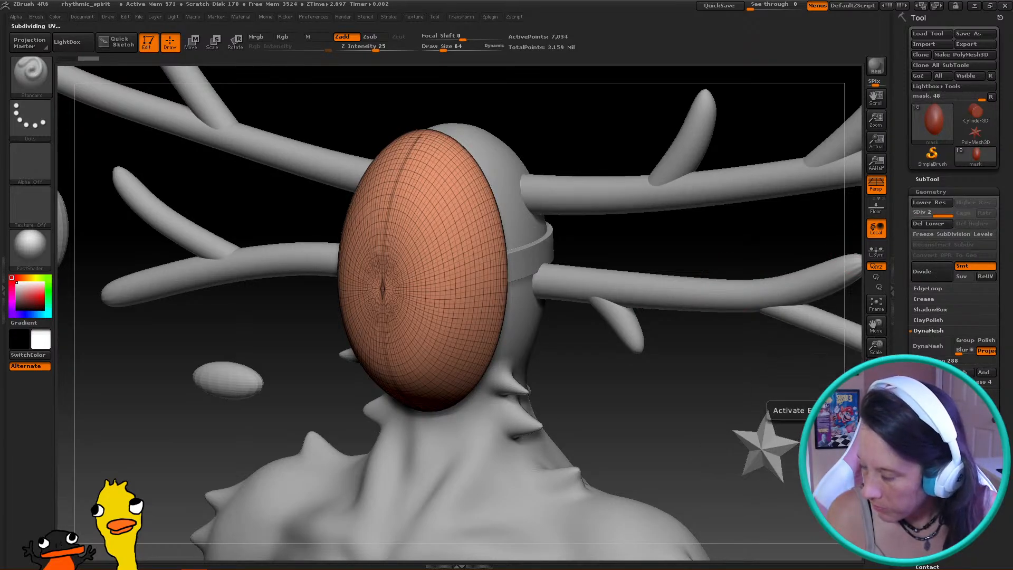
{"action": "left_click", "coordinate": [875, 387]}
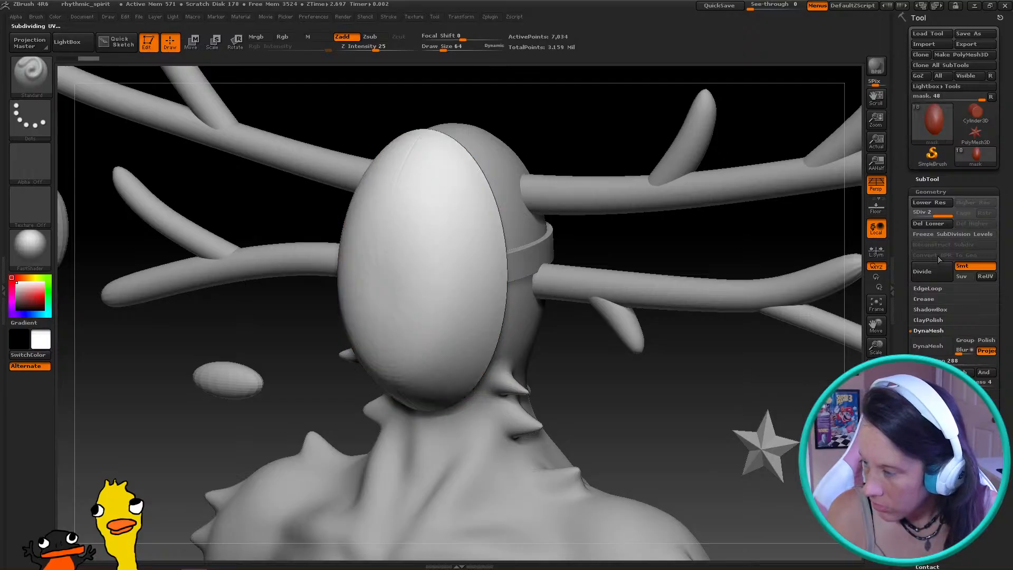
{"action": "left_click", "coordinate": [929, 272]}
Test a few brush strokes on the mask, and undo them along with the subdivisions
{"action": "left_click_drag", "start_coordinate": [407, 245], "coordinate": [442, 268]}
{"action": "key", "text": "ctrl+z"}
{"action": "right_click_drag", "start_coordinate": [445, 291], "coordinate": [517, 295]}
{"action": "right_click_drag", "start_coordinate": [425, 276], "coordinate": [557, 280]}
{"action": "key", "text": "ctrl+z"}
{"action": "key", "text": "ctrl+z"}
Try remeshing the mask with DynaMesh at resolution 384 and check the resulting wireframe
{"action": "mouse_move", "coordinate": [611, 330]}
{"action": "right_mouse_down"}
{"action": "mouse_move", "coordinate": [577, 339]}
{"action": "mouse_move", "coordinate": [574, 357]}
{"action": "mouse_move", "coordinate": [610, 355]}
{"action": "mouse_move", "coordinate": [594, 348]}
{"action": "right_mouse_up"}
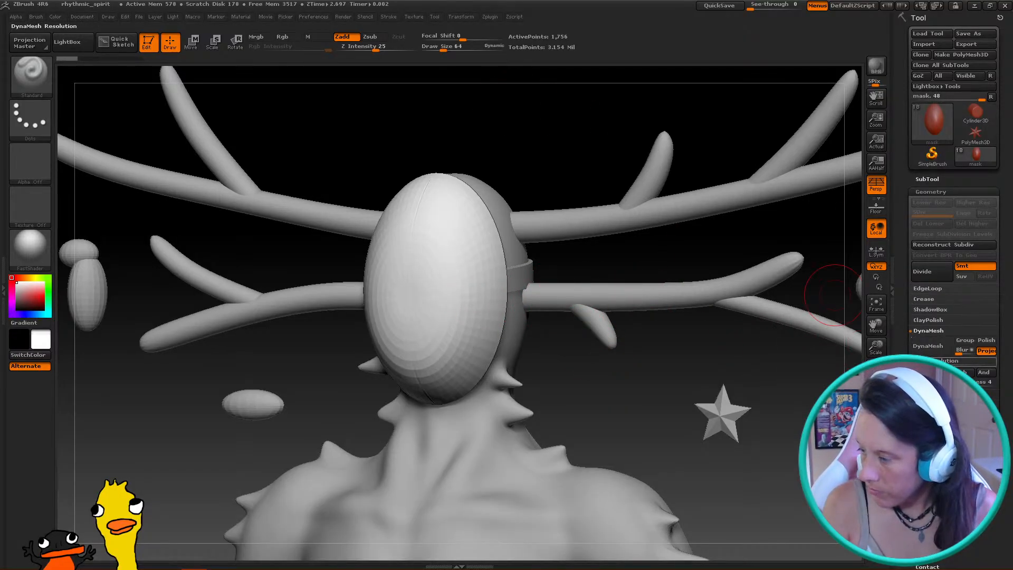
{"action": "left_click", "coordinate": [922, 344]}
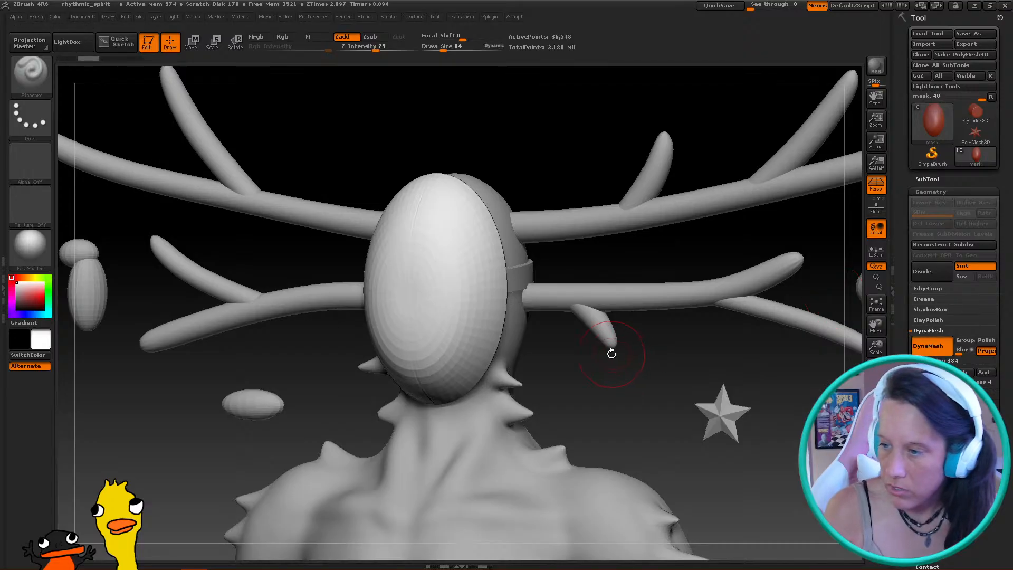
{"action": "left_click_drag", "start_coordinate": [591, 342], "coordinate": [413, 320]}
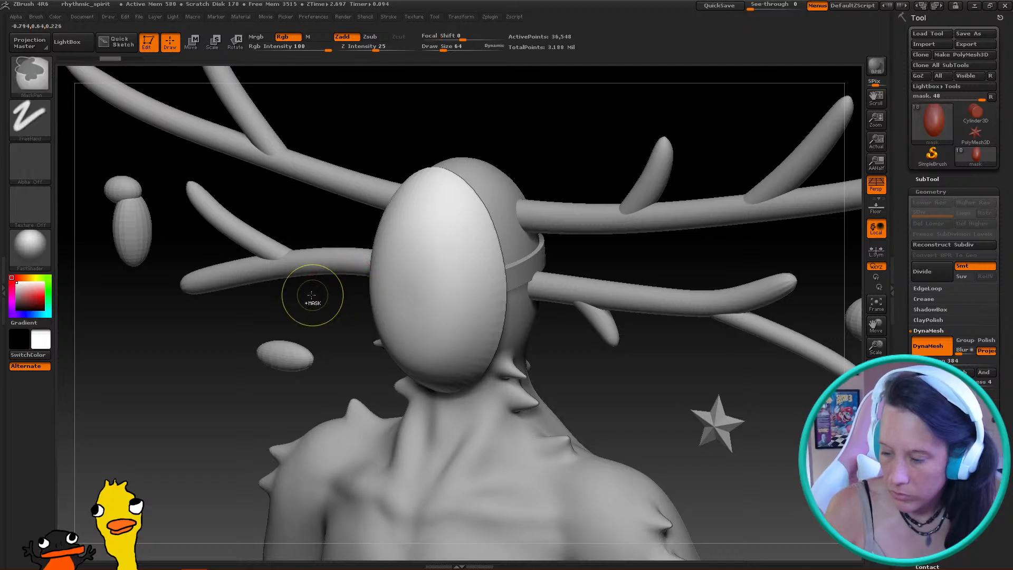
{"action": "mouse_move", "coordinate": [222, 317]}
{"action": "left_mouse_down"}
{"action": "mouse_move", "coordinate": [309, 313]}
{"action": "mouse_move", "coordinate": [242, 306]}
{"action": "left_mouse_up"}
{"action": "left_click", "coordinate": [938, 361]}
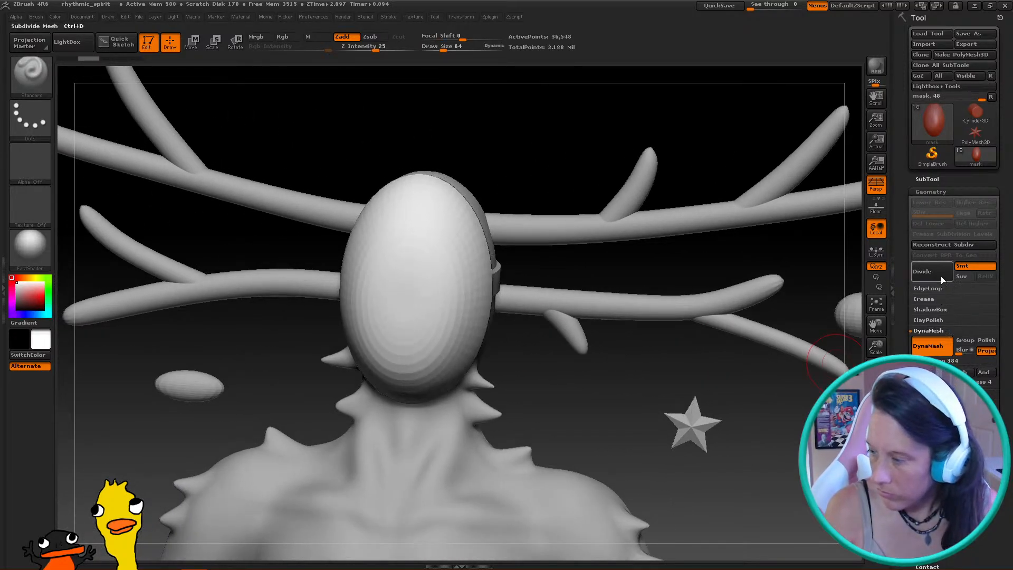
{"action": "left_click", "coordinate": [877, 389]}
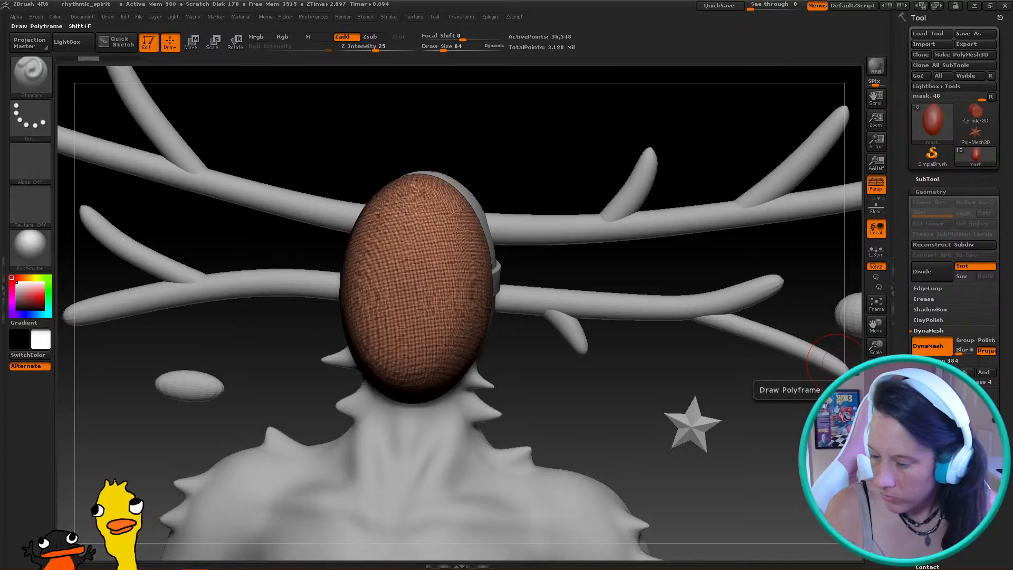
{"action": "left_click", "coordinate": [876, 390]}
Inspect the remeshed mask from the side and undo the DynaMesh conversion
{"action": "left_click_drag", "start_coordinate": [721, 398], "coordinate": [602, 397]}
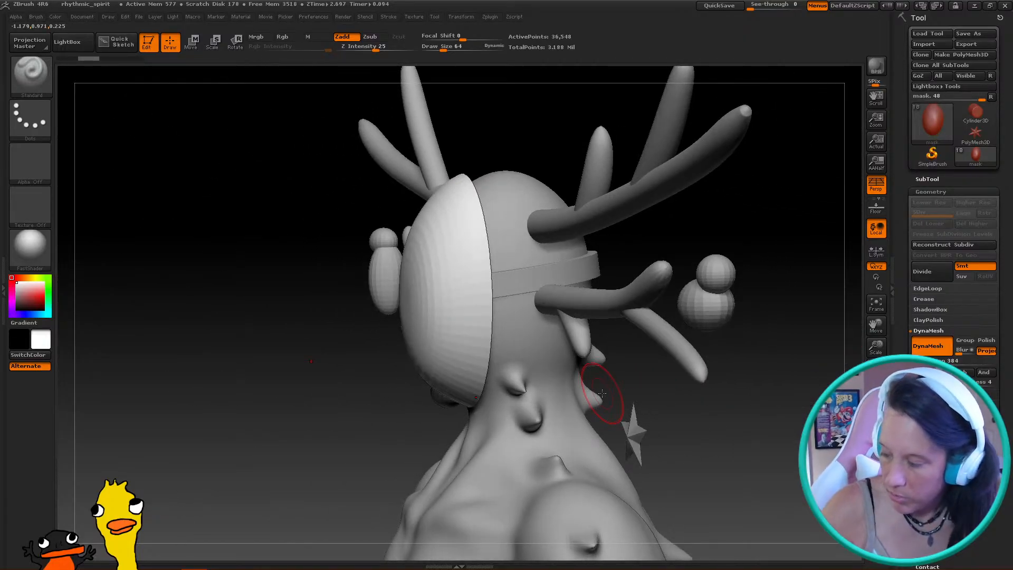
{"action": "left_click_drag", "start_coordinate": [514, 329], "coordinate": [581, 350]}
{"action": "key", "text": "ctrl+z"}
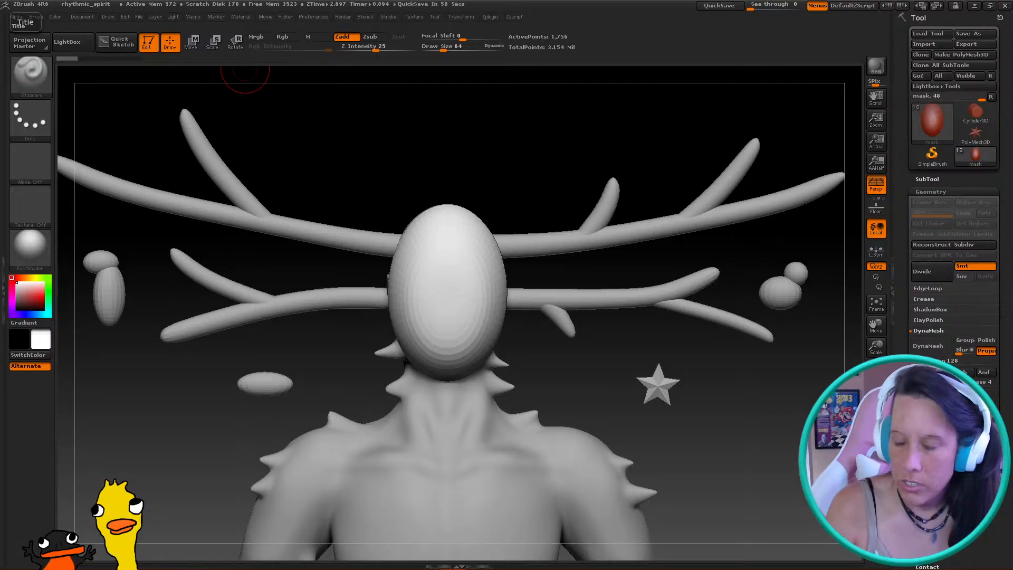
Show the original mask's wireframe, inspect its polygon layout around the front, and hide it again
{"action": "left_click_drag", "start_coordinate": [553, 345], "coordinate": [591, 343]}
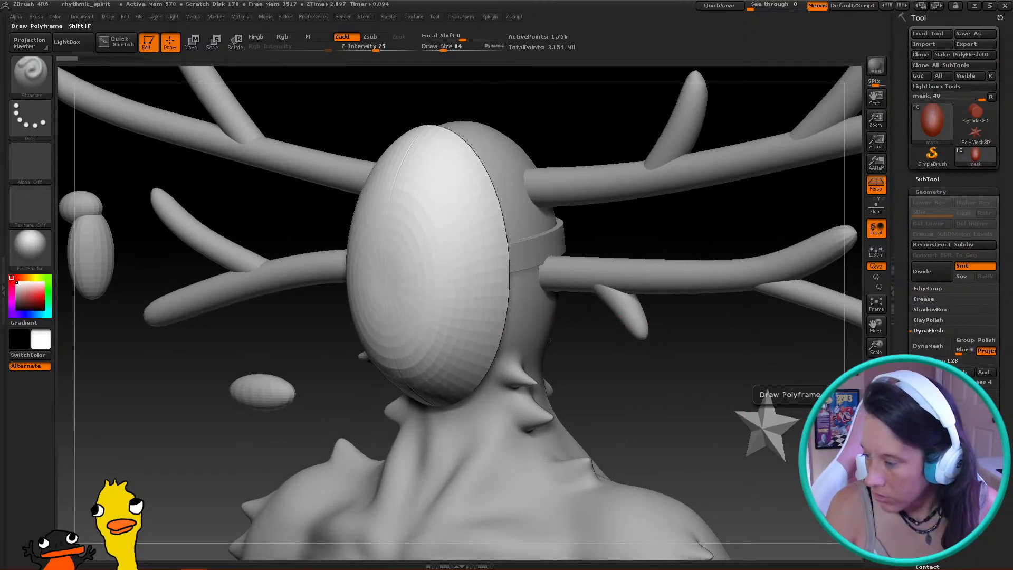
{"action": "left_click", "coordinate": [876, 391]}
{"action": "mouse_move", "coordinate": [564, 396]}
{"action": "left_mouse_down"}
{"action": "mouse_move", "coordinate": [512, 391]}
{"action": "mouse_move", "coordinate": [575, 397]}
{"action": "mouse_move", "coordinate": [565, 399]}
{"action": "left_mouse_up"}
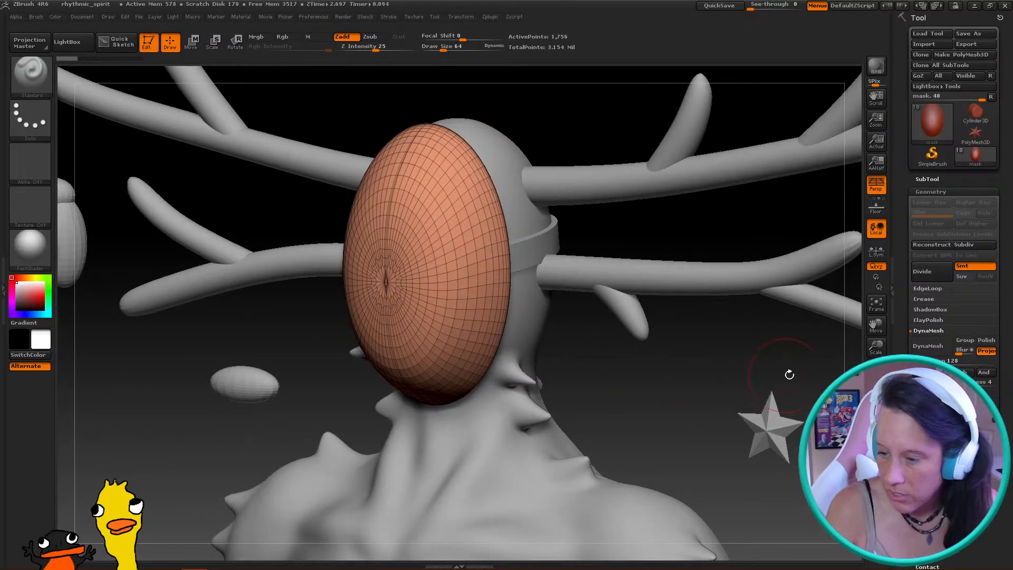
{"action": "left_click", "coordinate": [876, 391]}
{"action": "left_click_drag", "start_coordinate": [654, 401], "coordinate": [678, 398]}
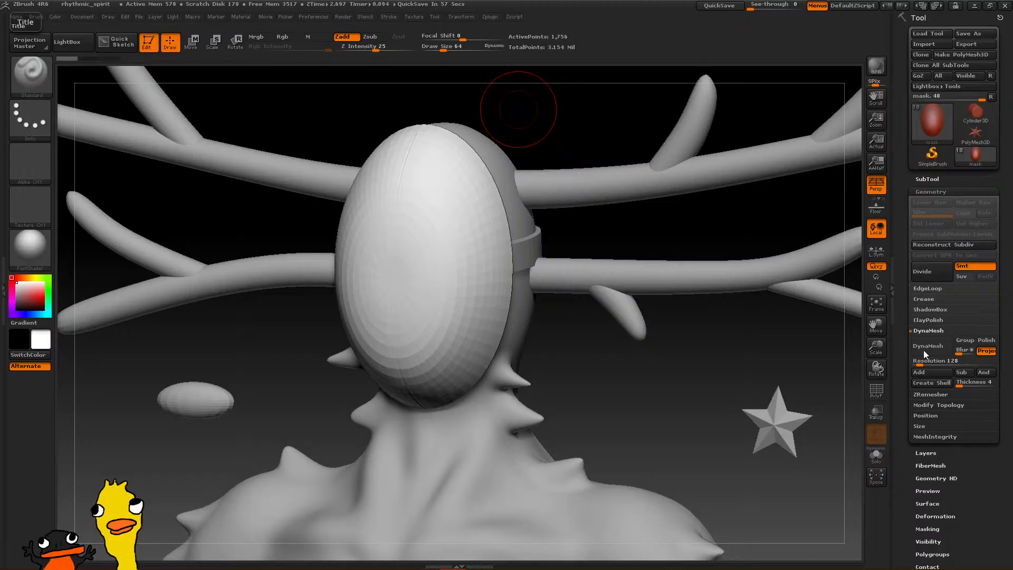
Remesh the mask with DynaMesh at resolution 360 and check its wireframe
{"action": "left_click_drag", "start_coordinate": [918, 367], "coordinate": [921, 363]}
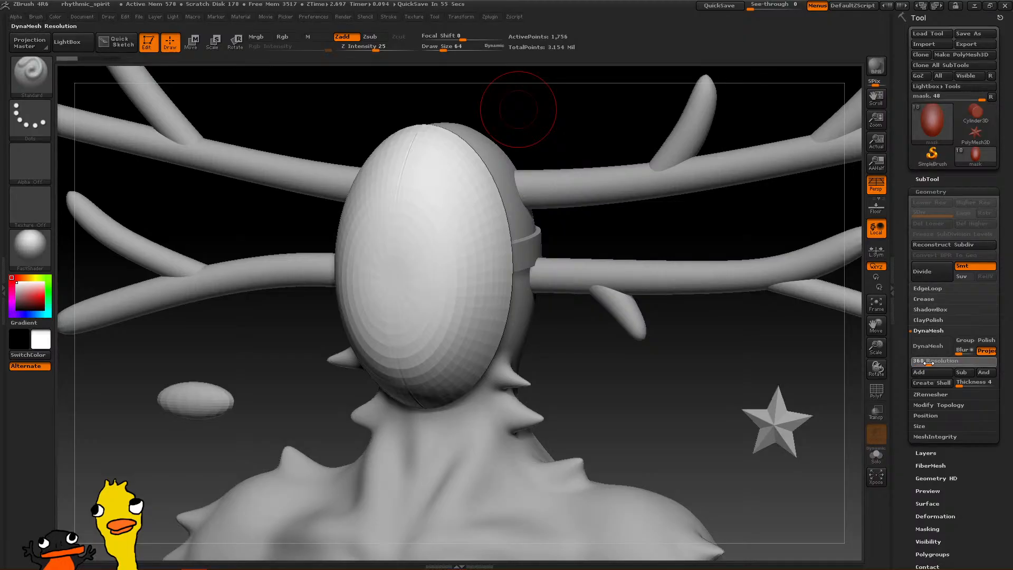
{"action": "left_click", "coordinate": [929, 346]}
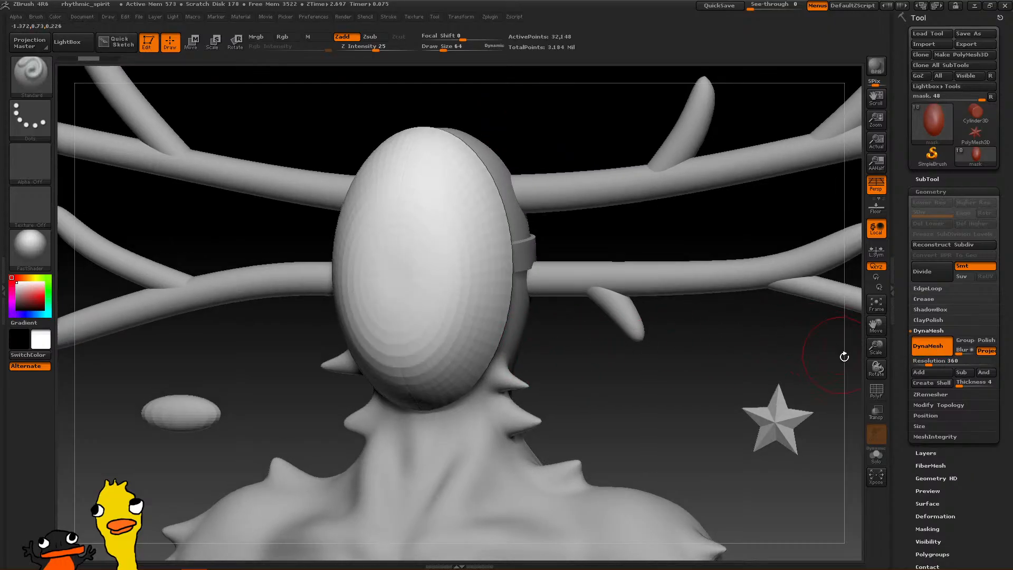
{"action": "left_click", "coordinate": [875, 390]}
{"action": "left_click_drag", "start_coordinate": [719, 384], "coordinate": [676, 390]}
{"action": "left_click", "coordinate": [876, 393]}
{"action": "left_click_drag", "start_coordinate": [754, 382], "coordinate": [760, 371]}
Subdivide the remeshed mask once and check its surface
{"action": "left_click", "coordinate": [938, 277]}
{"action": "left_click_drag", "start_coordinate": [633, 337], "coordinate": [536, 331]}
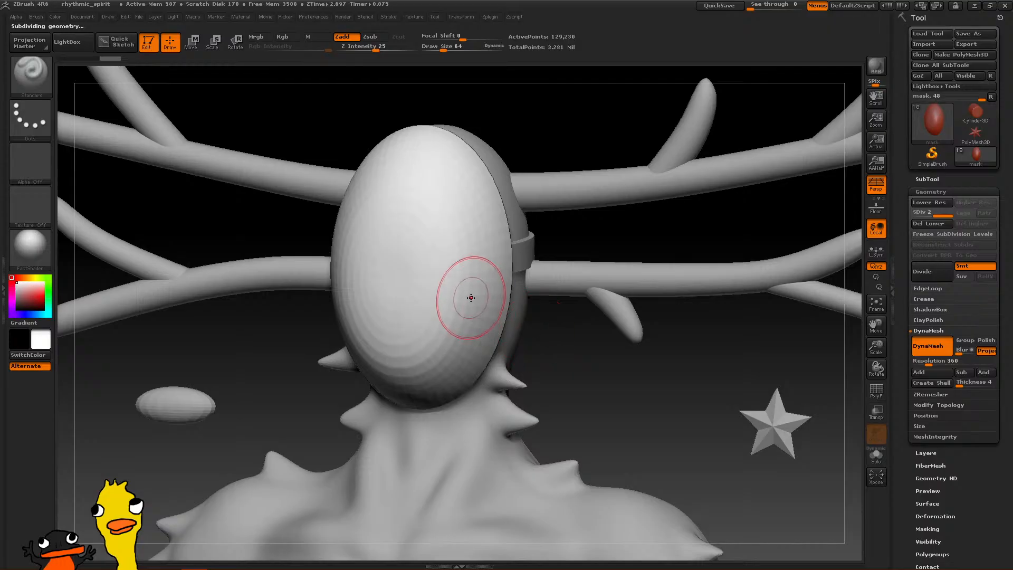
{"action": "left_click_drag", "start_coordinate": [486, 274], "coordinate": [551, 324]}
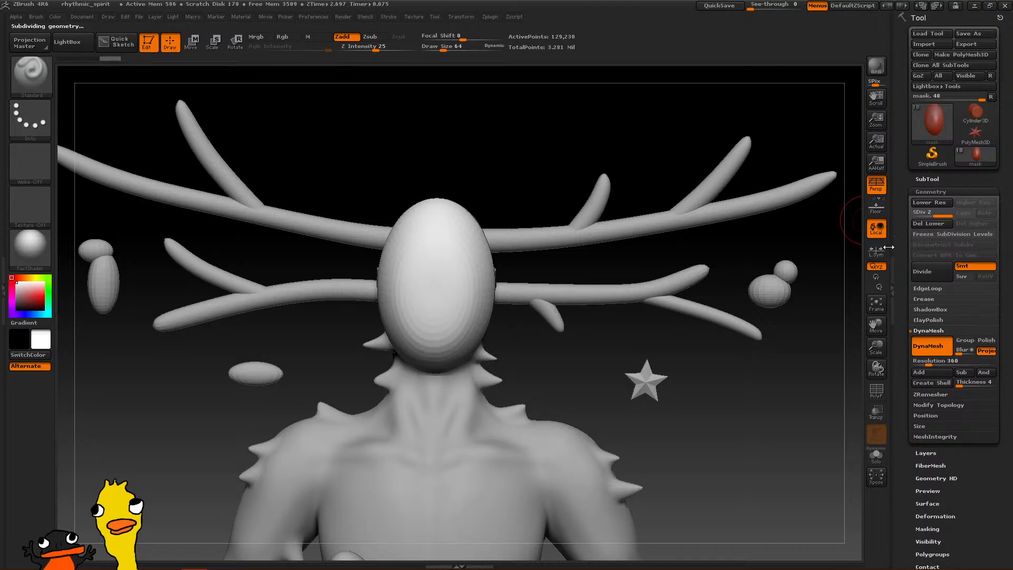
Turn on Local Symmetry for sculpting the mask
{"action": "left_click_drag", "start_coordinate": [575, 330], "coordinate": [460, 297]}
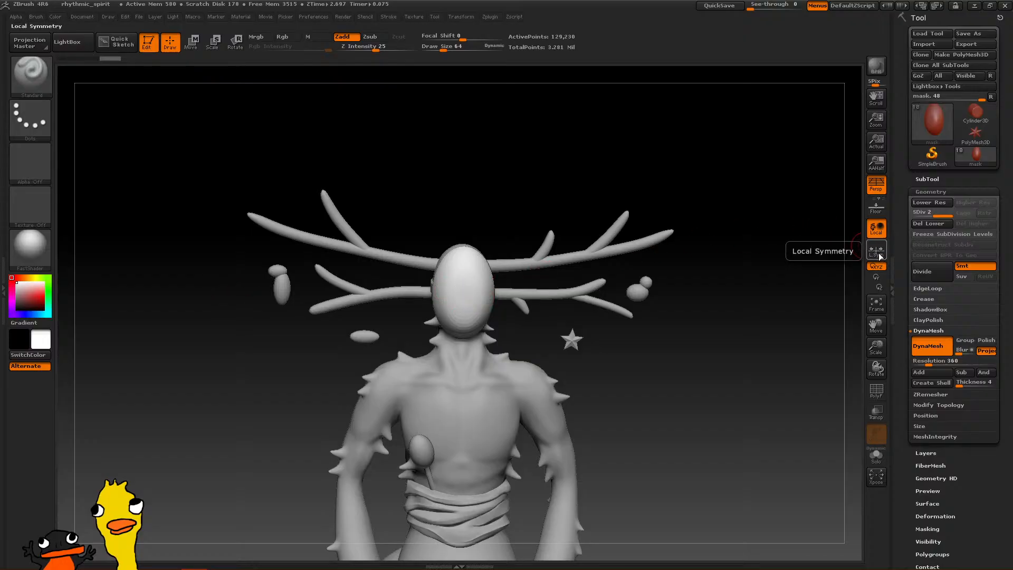
{"action": "left_click_drag", "start_coordinate": [506, 307], "coordinate": [551, 333]}
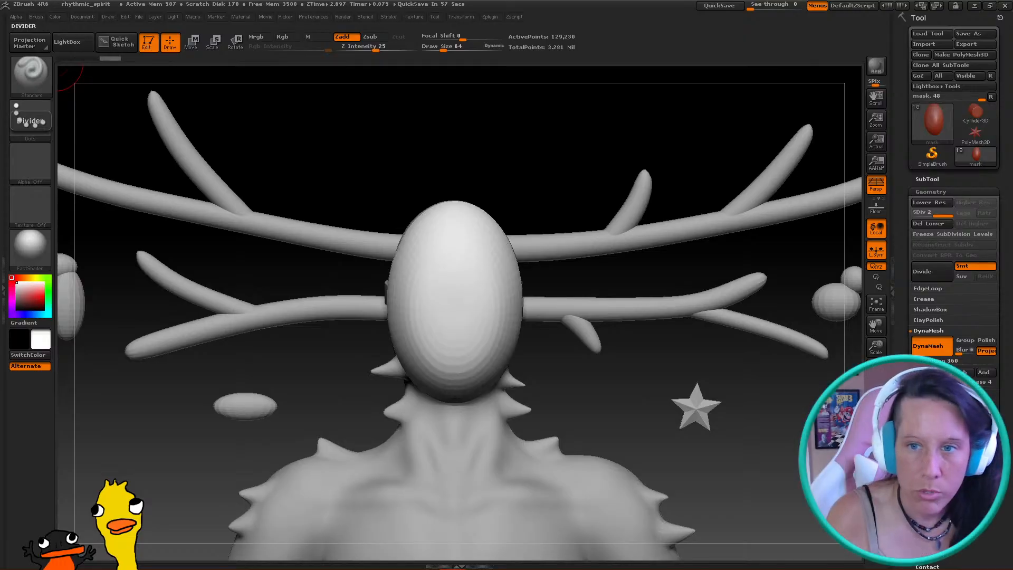
{"action": "mouse_move", "coordinate": [578, 341]}
{"action": "left_mouse_down"}
{"action": "mouse_move", "coordinate": [548, 344]}
{"action": "mouse_move", "coordinate": [572, 349]}
{"action": "left_mouse_up"}
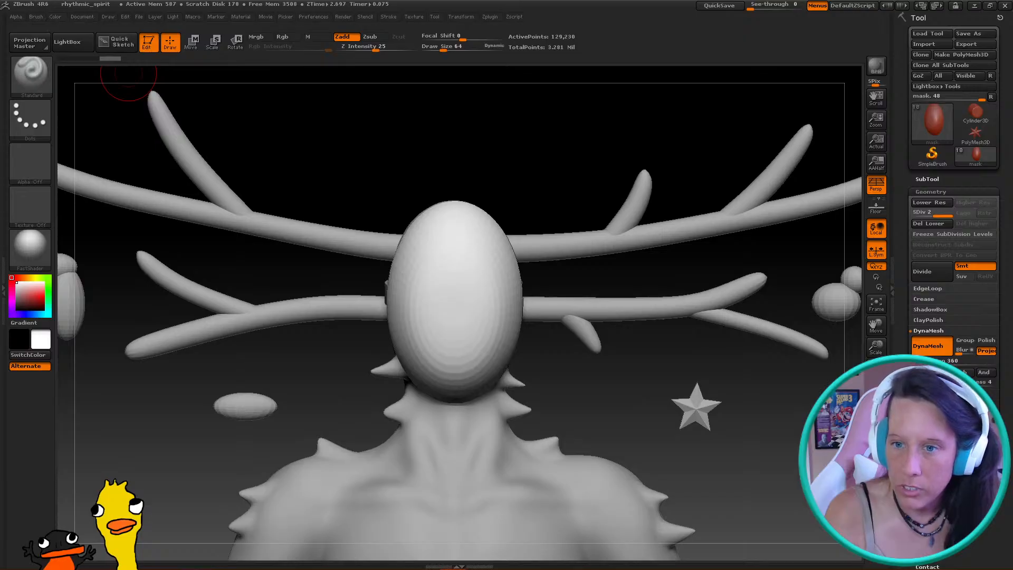
{"action": "left_click_drag", "start_coordinate": [545, 318], "coordinate": [523, 324]}
Smooth out the stepped facets across the mask's front surface with the Smooth brush
{"action": "mouse_move", "coordinate": [538, 371]}
{"action": "left_mouse_down"}
{"action": "mouse_move", "coordinate": [525, 341]}
{"action": "mouse_move", "coordinate": [507, 363]}
{"action": "mouse_move", "coordinate": [493, 332]}
{"action": "left_mouse_up"}
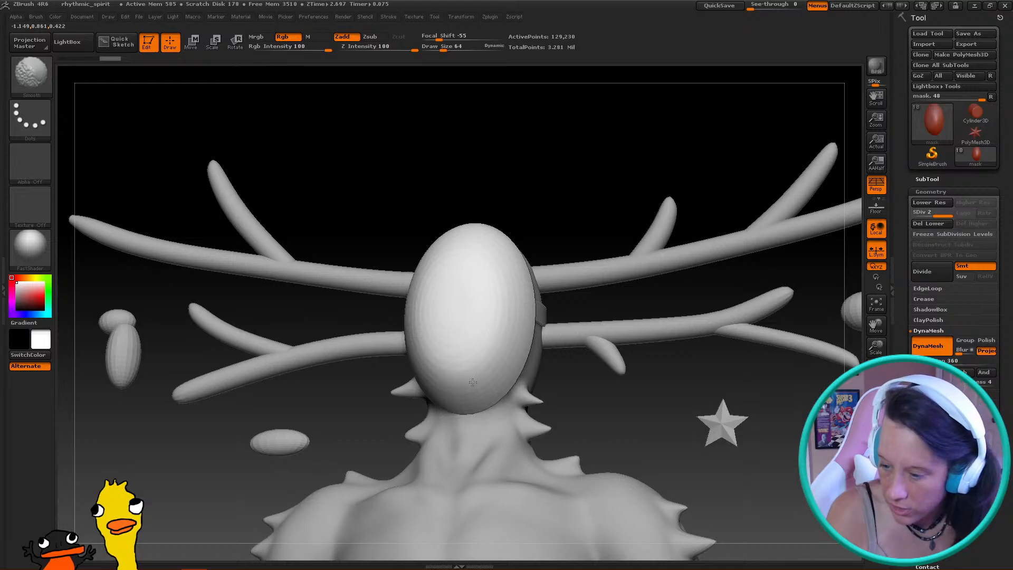
{"action": "mouse_move", "coordinate": [544, 190]}
{"action": "left_mouse_down"}
{"action": "mouse_move", "coordinate": [556, 176]}
{"action": "mouse_move", "coordinate": [493, 243]}
{"action": "left_mouse_up"}
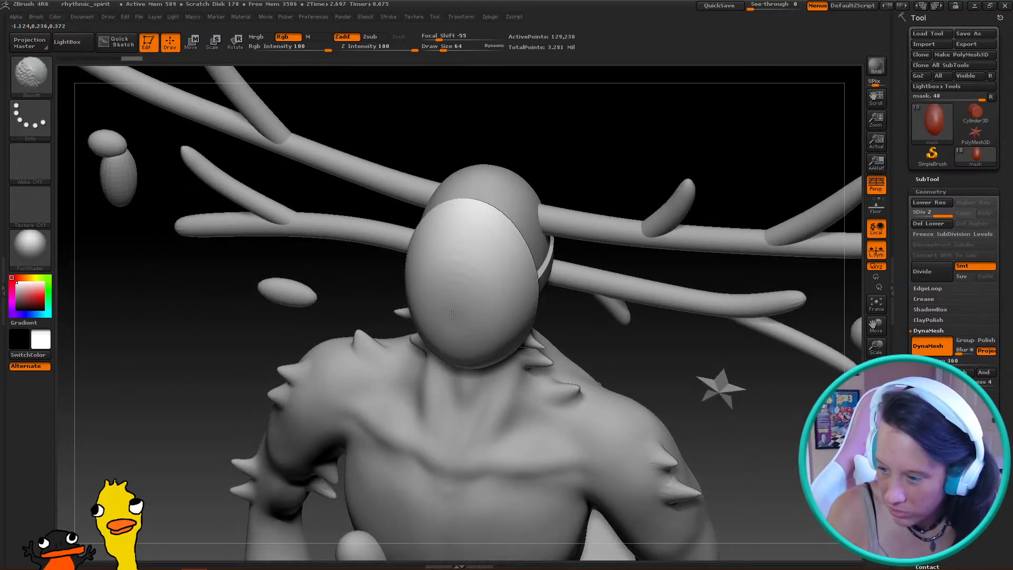
{"action": "left_click_drag", "start_coordinate": [451, 321], "coordinate": [464, 338], "text": "shift"}
{"action": "mouse_move", "coordinate": [369, 312]}
{"action": "left_mouse_down"}
{"action": "mouse_move", "coordinate": [422, 280]}
{"action": "mouse_move", "coordinate": [432, 294]}
{"action": "left_mouse_up"}
{"action": "left_click_drag", "start_coordinate": [532, 298], "coordinate": [513, 298]}
{"action": "left_click_drag", "start_coordinate": [403, 312], "coordinate": [443, 310], "text": "shift"}
{"action": "mouse_move", "coordinate": [554, 301]}
{"action": "left_mouse_down", "text": "shift"}
{"action": "mouse_move", "coordinate": [525, 291]}
{"action": "mouse_move", "coordinate": [485, 341]}
{"action": "mouse_move", "coordinate": [504, 351]}
{"action": "mouse_move", "coordinate": [502, 337]}
{"action": "mouse_move", "coordinate": [502, 364]}
{"action": "mouse_move", "coordinate": [512, 345]}
{"action": "mouse_move", "coordinate": [499, 344]}
{"action": "mouse_move", "coordinate": [543, 338]}
{"action": "left_mouse_up", "text": "shift"}
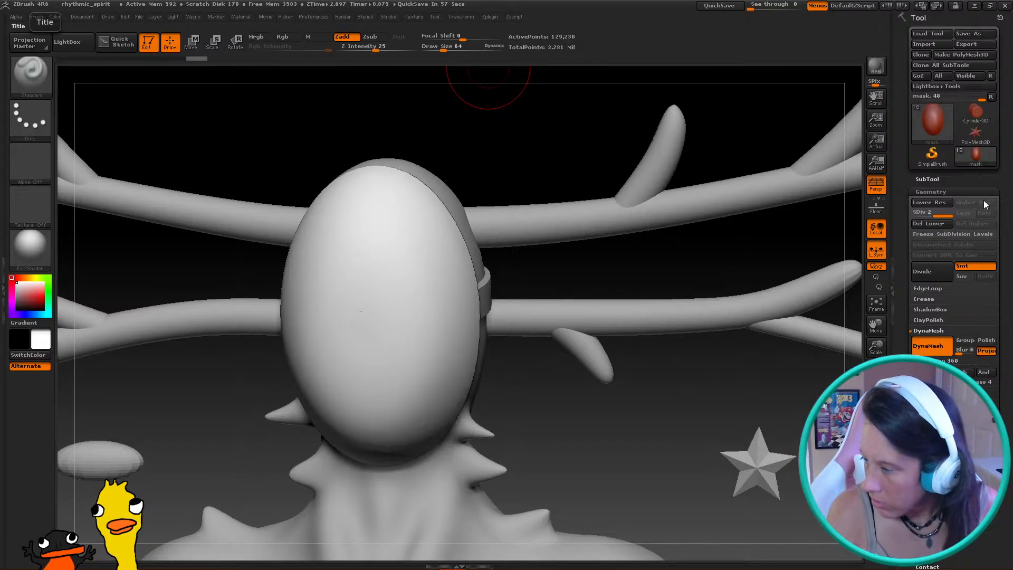
Choose the ClayBuildup brush and reduce its draw size to 28 for sculpting the front of the mask
{"action": "left_click", "coordinate": [932, 180]}
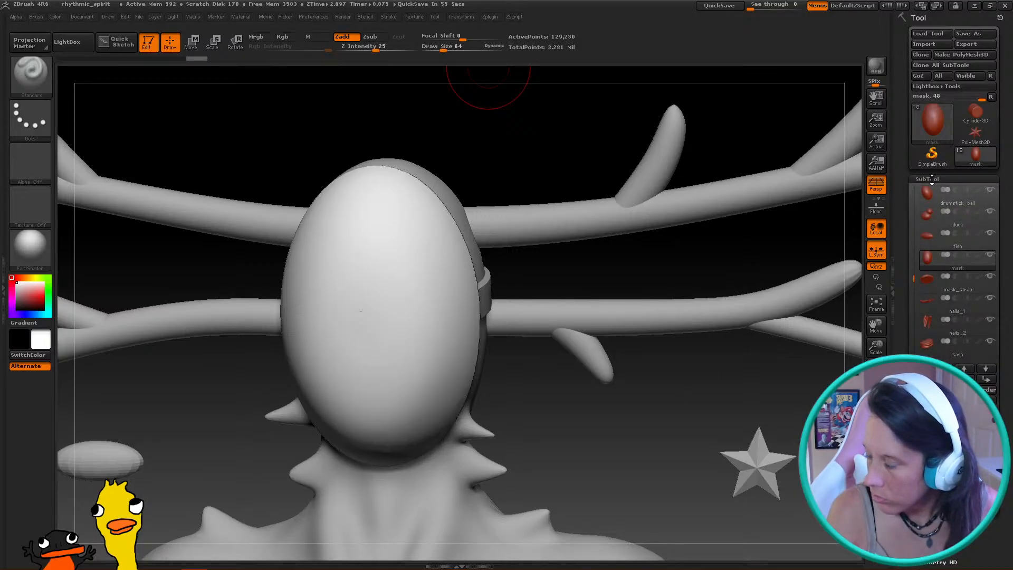
{"action": "left_click", "coordinate": [31, 83]}
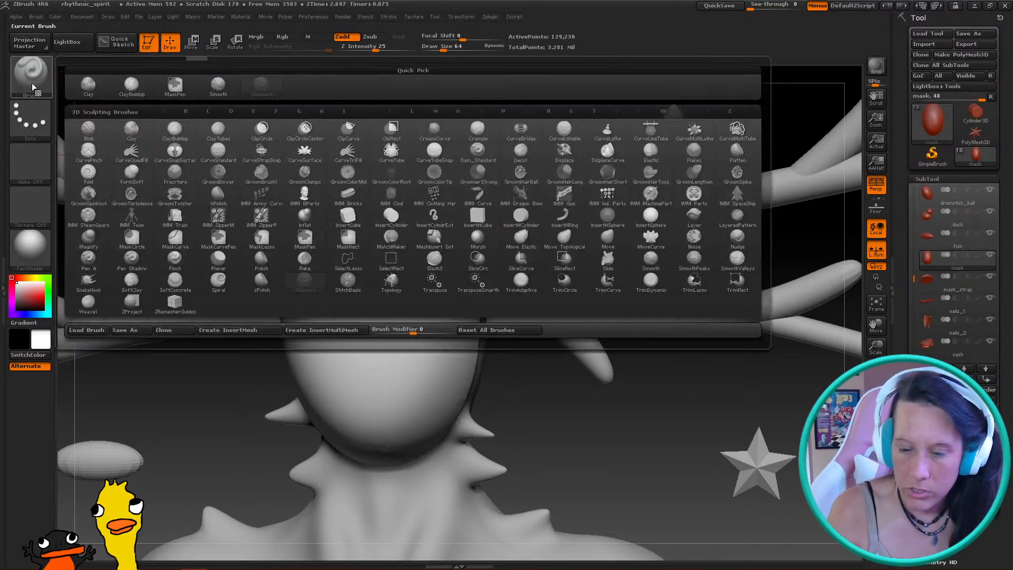
{"action": "left_click", "coordinate": [132, 87]}
{"action": "mouse_move", "coordinate": [555, 306]}
{"action": "left_mouse_down"}
{"action": "mouse_move", "coordinate": [571, 279]}
{"action": "mouse_move", "coordinate": [434, 285]}
{"action": "left_mouse_up"}
{"action": "key", "text": "bracketleft"}
{"action": "key", "text": "bracketleft"}
{"action": "key", "text": "bracketleft"}
{"action": "key", "text": "bracketleft"}
Try to carve a pair of slanted eye sockets symmetrically into the front of the mask
{"action": "mouse_move", "coordinate": [402, 293]}
{"action": "left_mouse_down"}
{"action": "mouse_move", "coordinate": [437, 272]}
{"action": "mouse_move", "coordinate": [427, 315]}
{"action": "mouse_move", "coordinate": [434, 283]}
{"action": "mouse_move", "coordinate": [414, 298]}
{"action": "mouse_move", "coordinate": [443, 288]}
{"action": "left_mouse_up"}
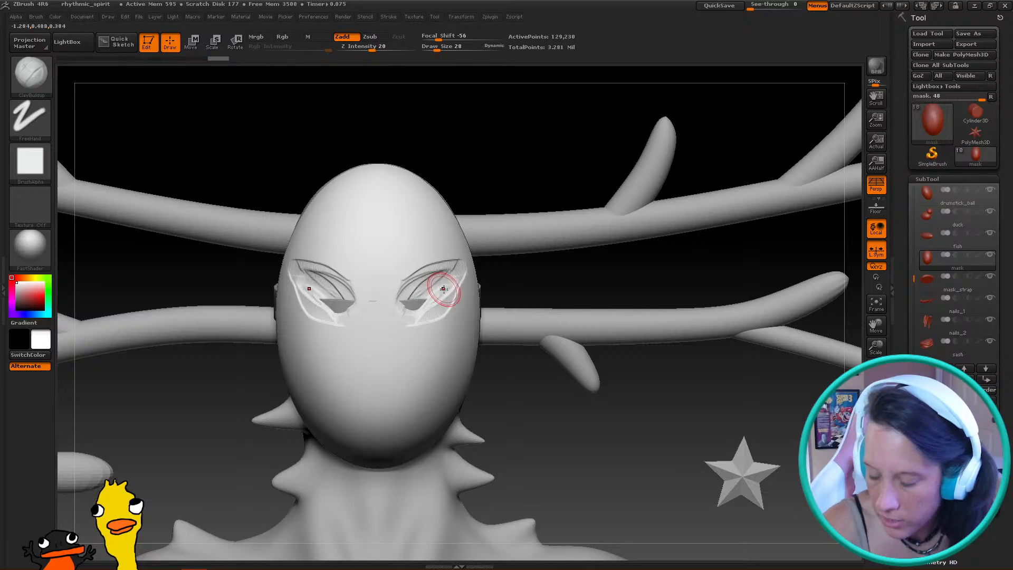
{"action": "mouse_move", "coordinate": [554, 373]}
{"action": "left_mouse_down"}
{"action": "mouse_move", "coordinate": [571, 395]}
{"action": "mouse_move", "coordinate": [656, 407]}
{"action": "mouse_move", "coordinate": [566, 411]}
{"action": "mouse_move", "coordinate": [702, 377]}
{"action": "mouse_move", "coordinate": [696, 386]}
{"action": "left_mouse_up"}
{"action": "key", "text": "ctrl+z"}
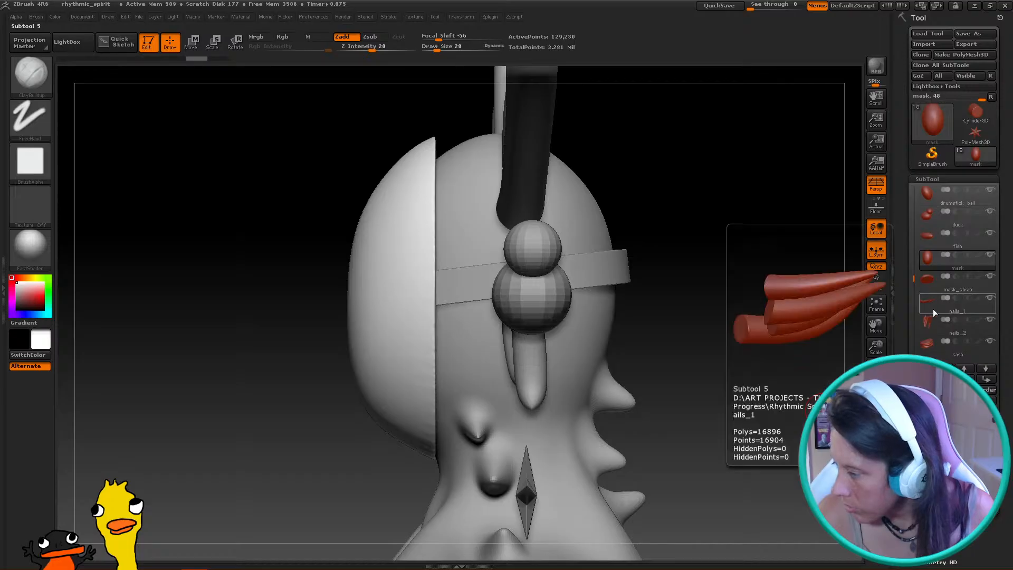
Trim off the front portion of the mask_strap subtool behind the mask in side view with the TrimRect brush
{"action": "left_click_drag", "start_coordinate": [914, 281], "coordinate": [913, 288]}
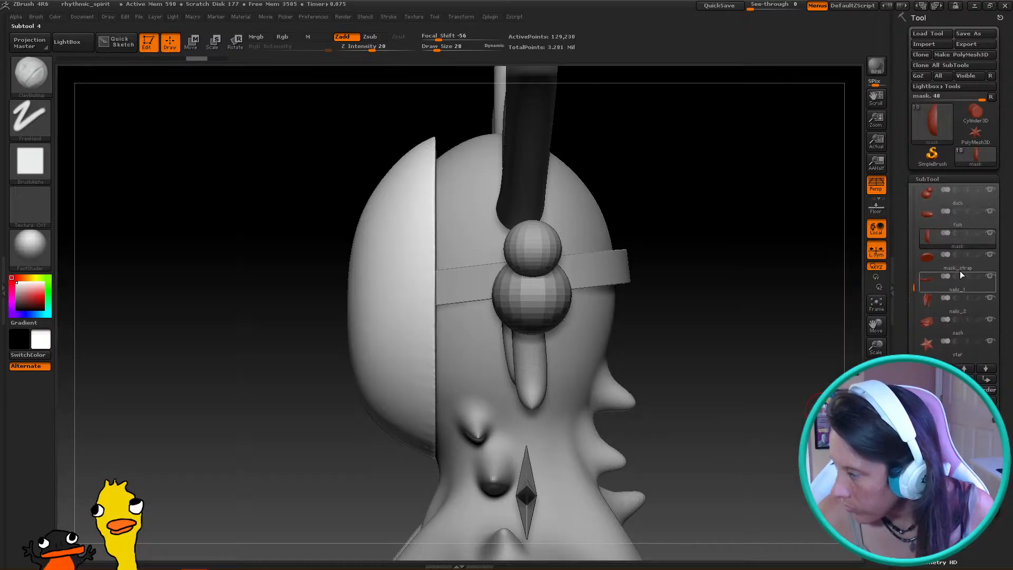
{"action": "left_click", "coordinate": [965, 268]}
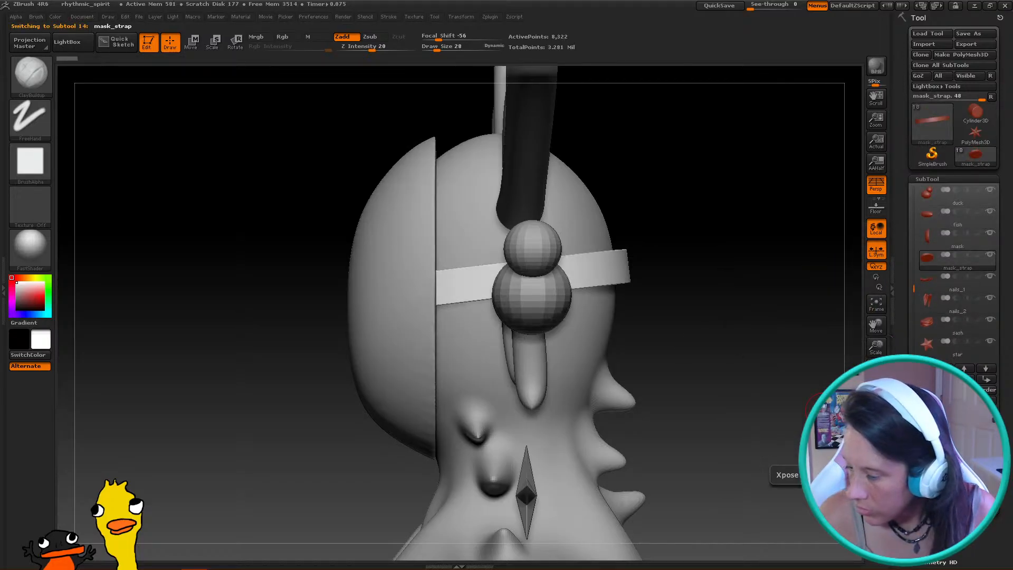
{"action": "left_click_drag", "start_coordinate": [798, 378], "coordinate": [709, 332], "text": "alt"}
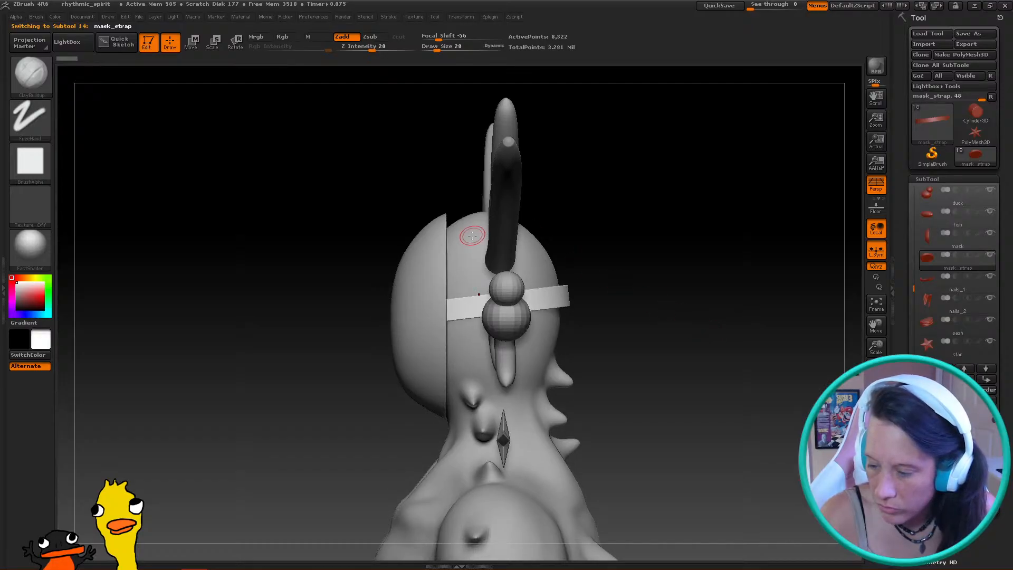
{"action": "left_click_drag", "start_coordinate": [333, 237], "coordinate": [337, 226]}
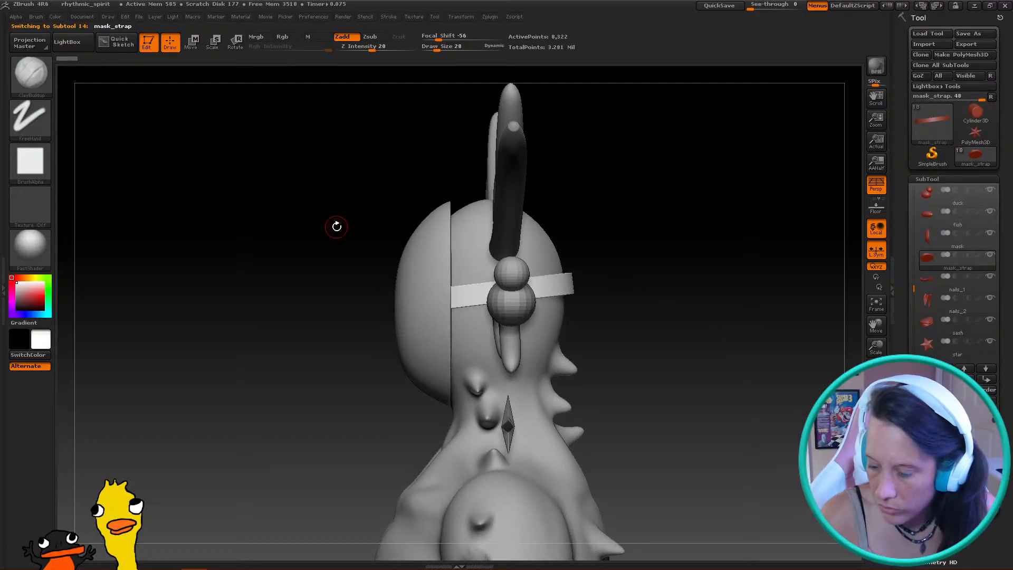
{"action": "left_click_drag", "start_coordinate": [666, 336], "coordinate": [689, 332]}
{"action": "left_click_drag", "start_coordinate": [786, 318], "coordinate": [721, 316]}
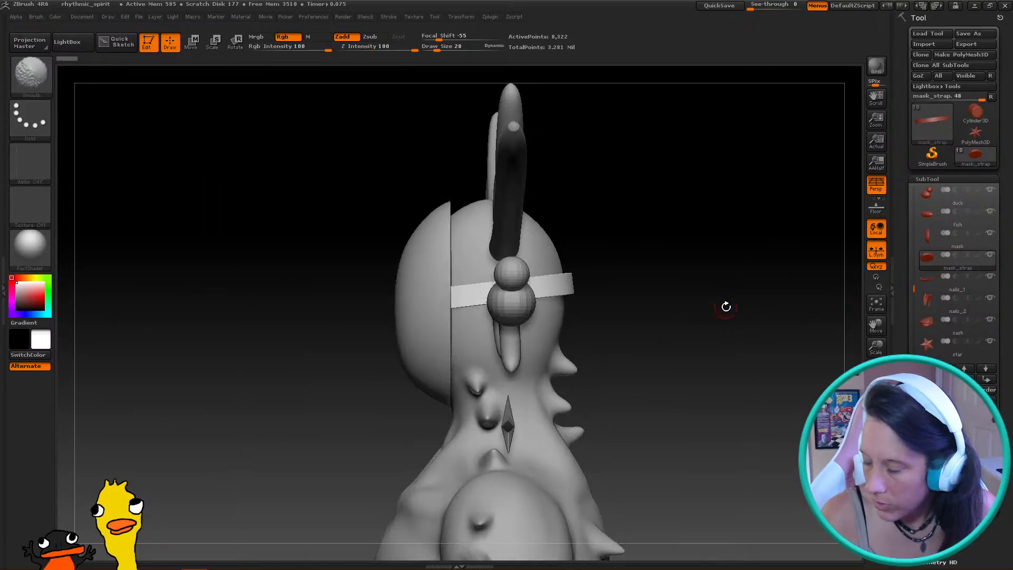
{"action": "left_click", "coordinate": [30, 76]}
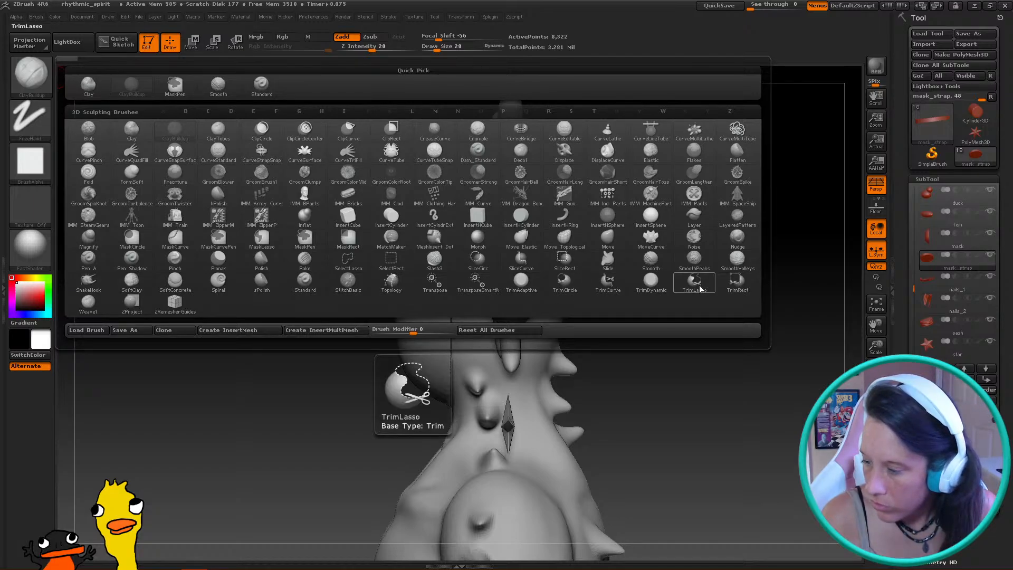
{"action": "left_click", "coordinate": [734, 285]}
{"action": "left_click", "coordinate": [698, 304]}
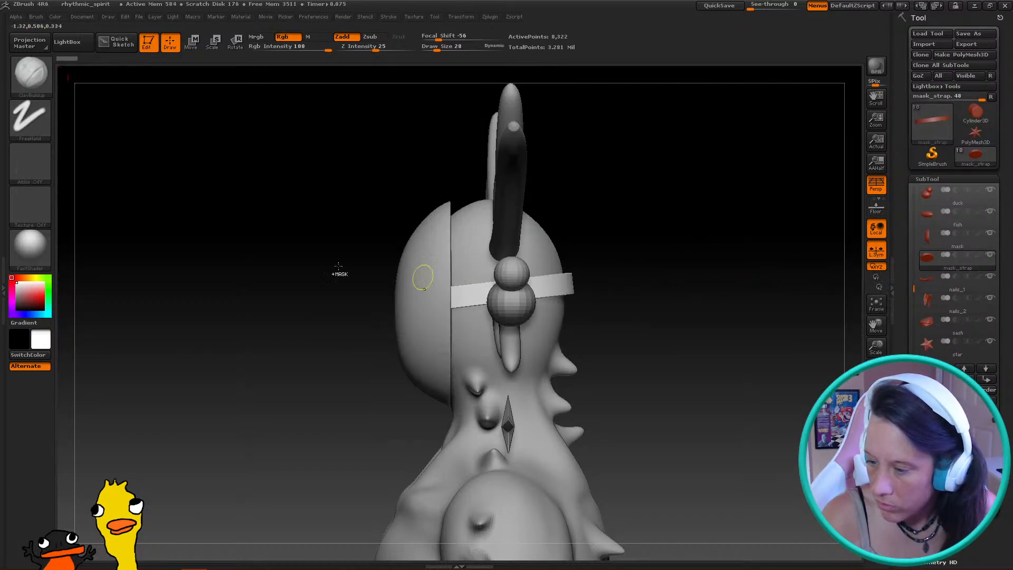
{"action": "mouse_move", "coordinate": [284, 139]}
{"action": "left_mouse_down", "text": "ctrl+shift"}
{"action": "mouse_move", "coordinate": [428, 404]}
{"action": "mouse_move", "coordinate": [473, 446]}
{"action": "left_mouse_up", "text": "ctrl+shift"}
{"action": "left_click_drag", "start_coordinate": [299, 119], "coordinate": [444, 485], "text": "ctrl+shift"}
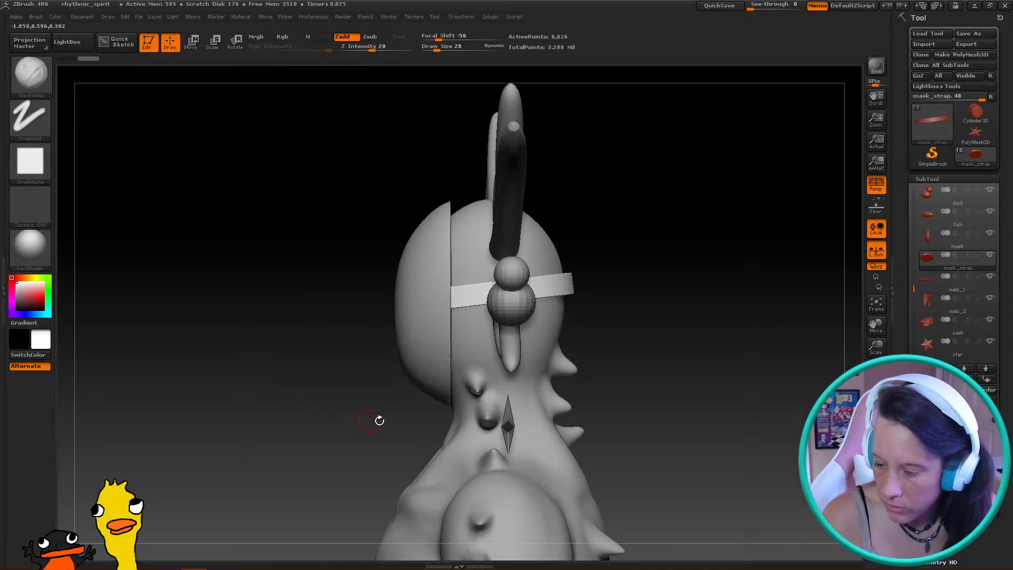
Inspect the trimmed mask strap in isolation and cut its front end back further with TrimRect
{"action": "left_click", "coordinate": [876, 454]}
{"action": "mouse_move", "coordinate": [486, 380]}
{"action": "left_mouse_down"}
{"action": "mouse_move", "coordinate": [570, 375]}
{"action": "mouse_move", "coordinate": [482, 378]}
{"action": "mouse_move", "coordinate": [500, 384]}
{"action": "left_mouse_up"}
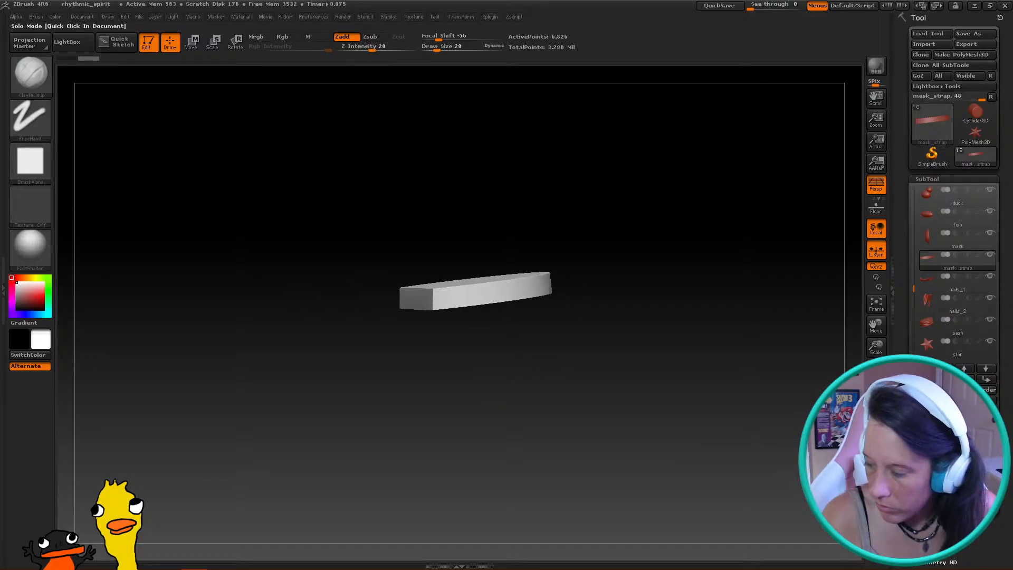
{"action": "left_click", "coordinate": [876, 455]}
{"action": "left_click_drag", "start_coordinate": [704, 431], "coordinate": [679, 430]}
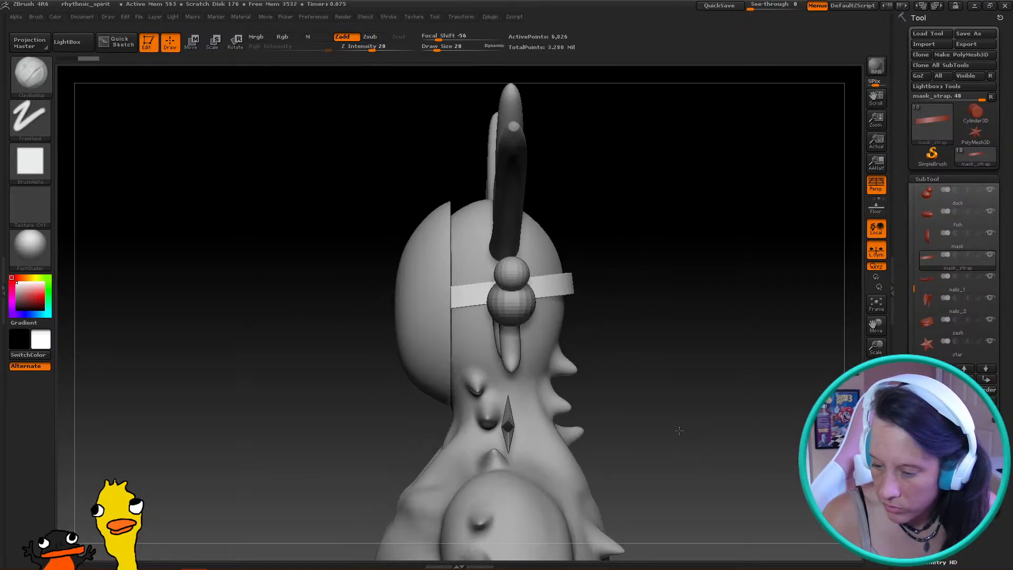
{"action": "left_click_drag", "start_coordinate": [310, 155], "coordinate": [444, 431], "text": "ctrl+shift"}
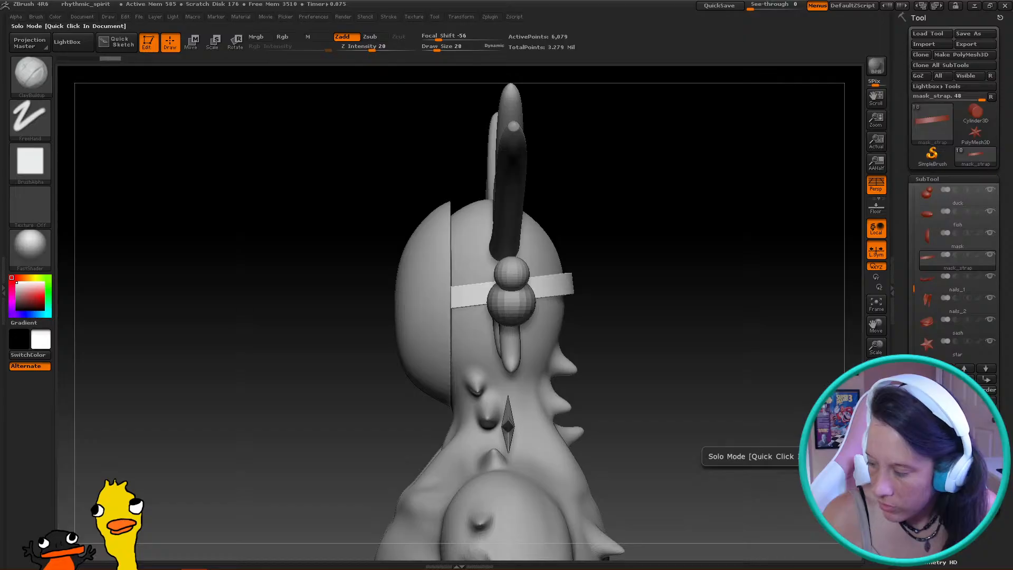
{"action": "left_click", "coordinate": [875, 448]}
{"action": "left_click", "coordinate": [875, 448]}
{"action": "left_click_drag", "start_coordinate": [623, 398], "coordinate": [568, 377]}
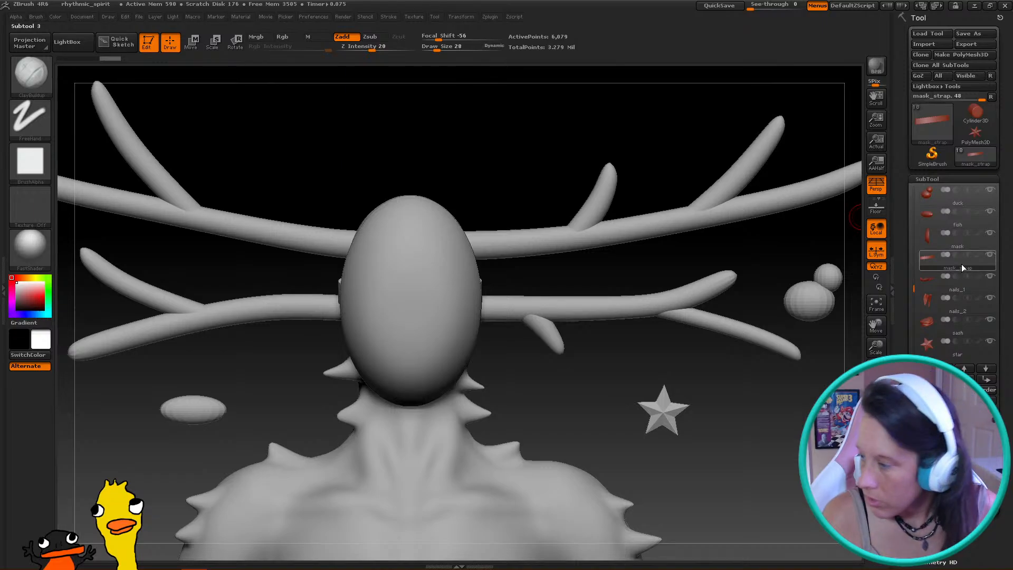
Make the mask the active subtool again, facing front, with the ClayBuildup brush at draw size 24
{"action": "mouse_move", "coordinate": [947, 301]}
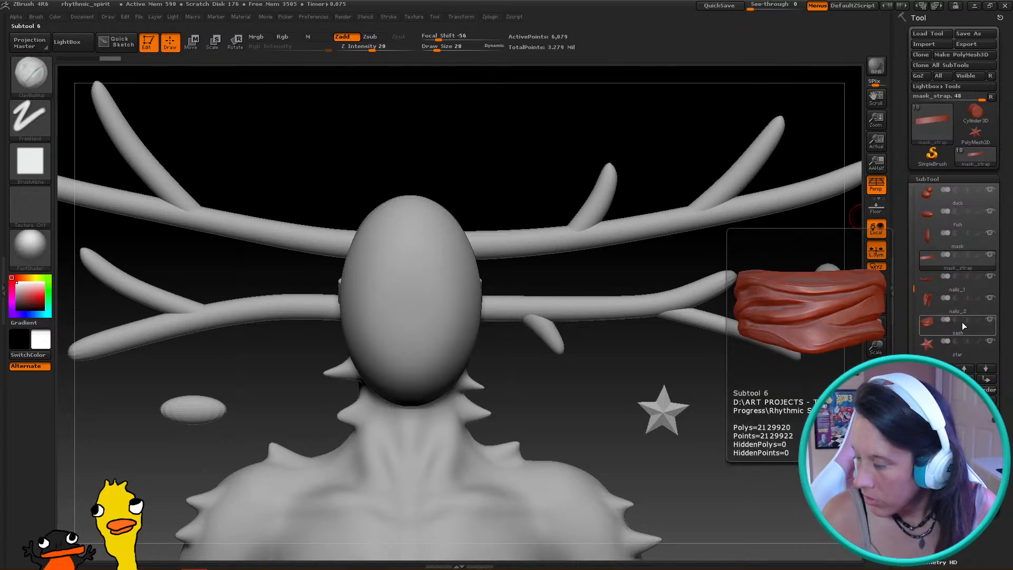
{"action": "left_click", "coordinate": [946, 243]}
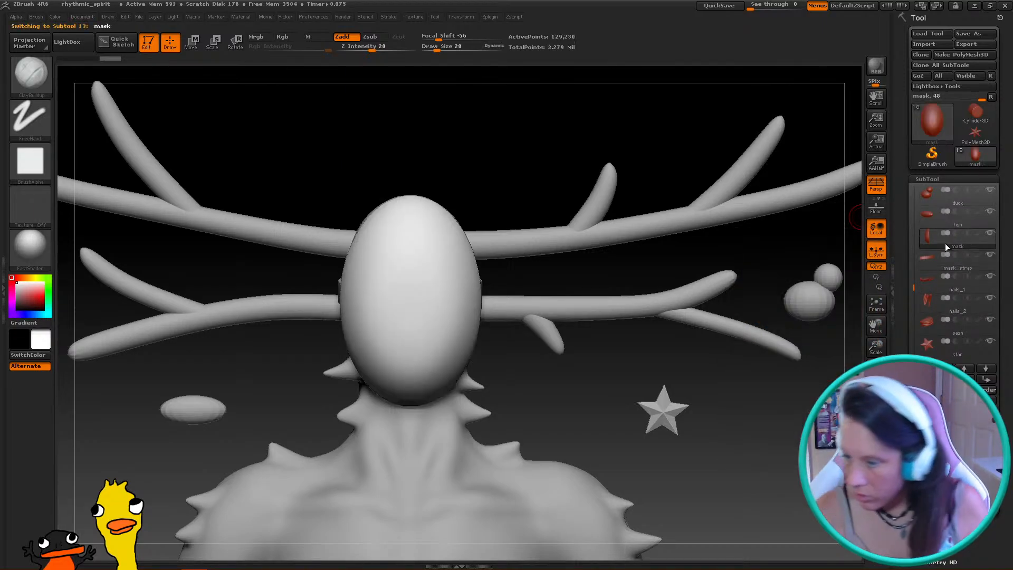
{"action": "left_click", "coordinate": [40, 87]}
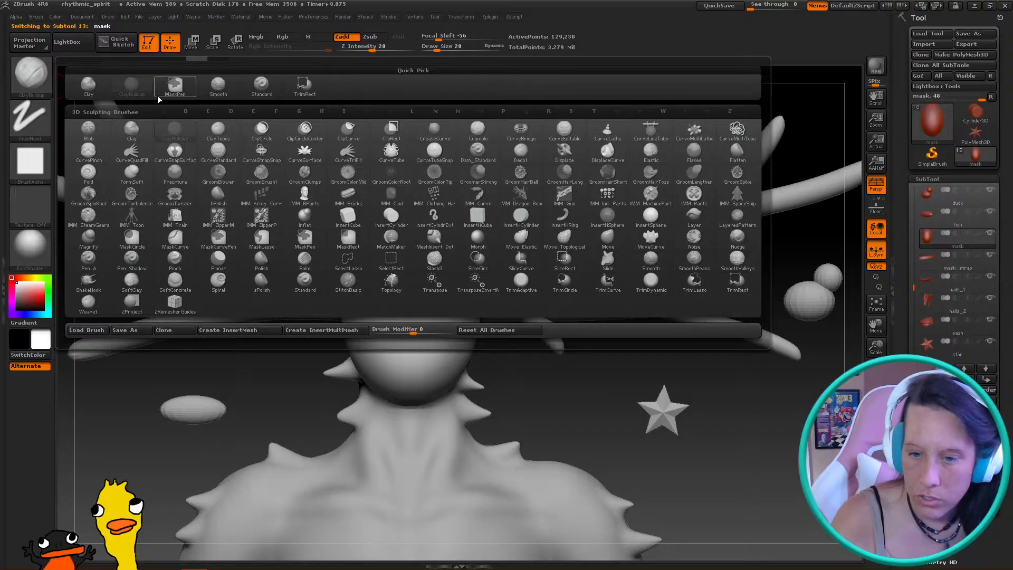
{"action": "left_click", "coordinate": [170, 96]}
{"action": "left_click_drag", "start_coordinate": [343, 138], "coordinate": [321, 137]}
{"action": "left_click_drag", "start_coordinate": [347, 174], "coordinate": [509, 219]}
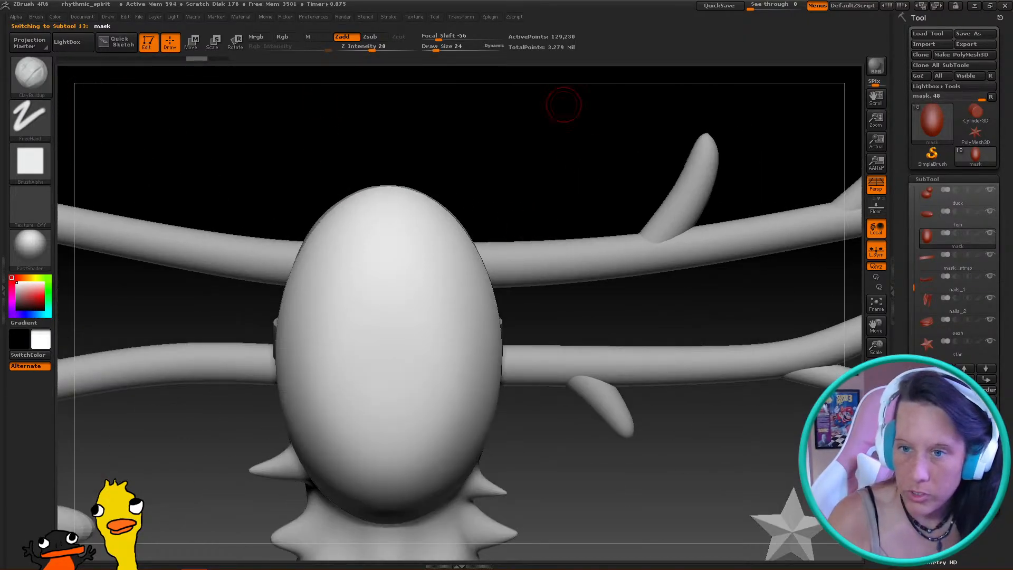
{"action": "left_click_drag", "start_coordinate": [504, 179], "coordinate": [469, 272]}
{"action": "key", "text": "space"}
{"action": "right_click", "coordinate": [515, 192]}
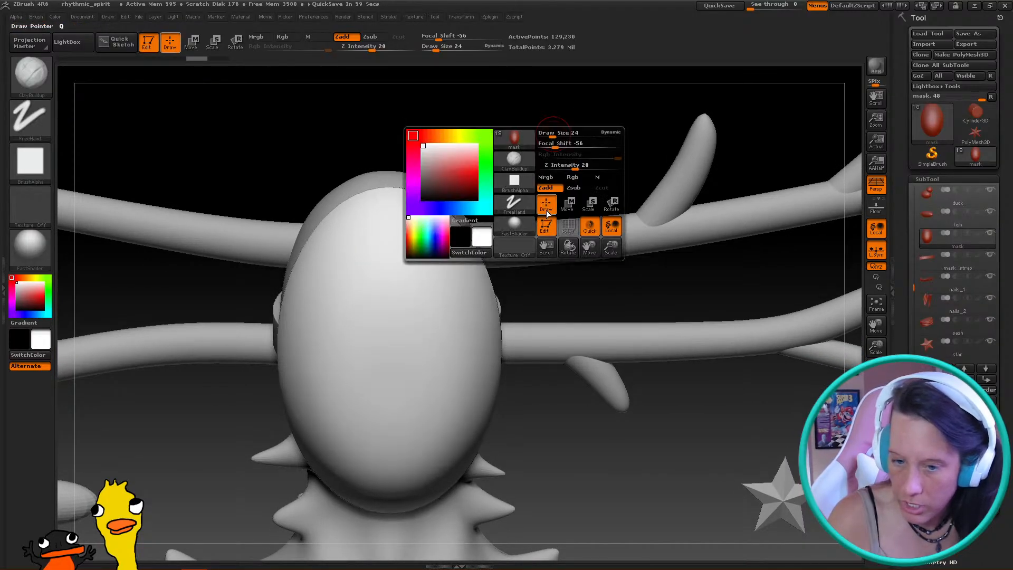
{"action": "right_click_drag", "start_coordinate": [570, 348], "coordinate": [543, 312], "text": "alt"}
Try to carve arched brow and eye lines symmetrically across the upper half of the mask
{"action": "right_click_drag", "start_coordinate": [421, 276], "coordinate": [414, 279]}
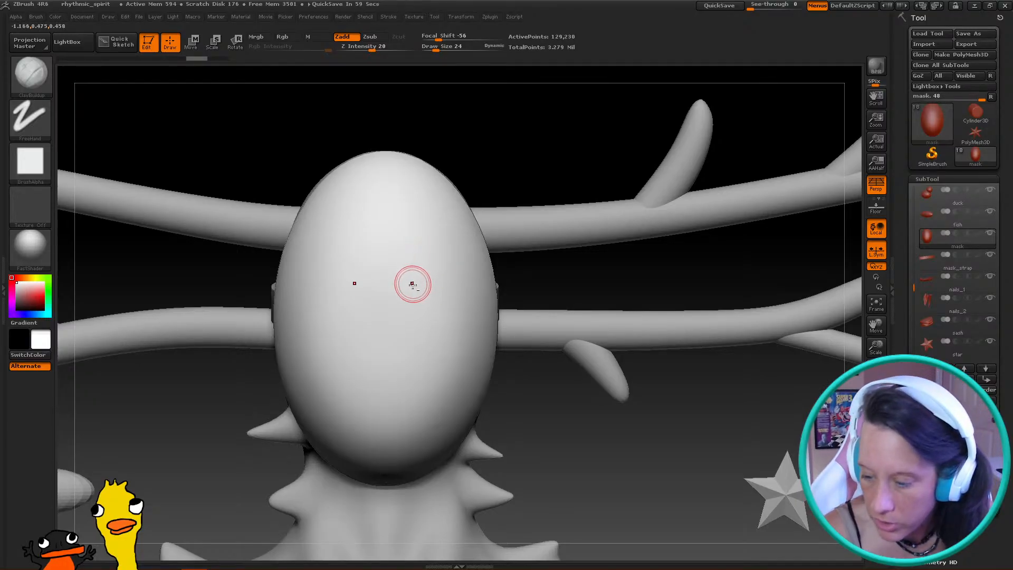
{"action": "left_click_drag", "start_coordinate": [411, 288], "coordinate": [423, 281]}
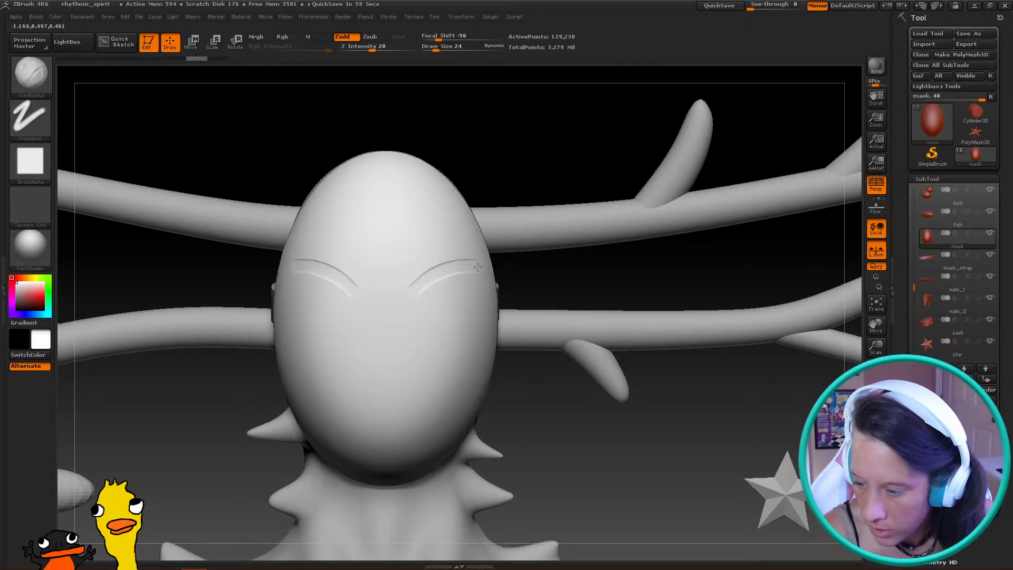
{"action": "mouse_move", "coordinate": [415, 304]}
{"action": "left_mouse_down"}
{"action": "mouse_move", "coordinate": [473, 277]}
{"action": "mouse_move", "coordinate": [418, 293]}
{"action": "mouse_move", "coordinate": [434, 300]}
{"action": "mouse_move", "coordinate": [455, 288]}
{"action": "mouse_move", "coordinate": [430, 301]}
{"action": "left_mouse_up"}
{"action": "right_click_drag", "start_coordinate": [390, 344], "coordinate": [265, 240], "text": "alt"}
{"action": "mouse_move", "coordinate": [411, 389]}
{"action": "right_mouse_down", "text": "alt"}
{"action": "mouse_move", "coordinate": [432, 194]}
{"action": "mouse_move", "coordinate": [400, 334]}
{"action": "mouse_move", "coordinate": [547, 391]}
{"action": "right_mouse_up", "text": "alt"}
{"action": "key", "text": "ctrl+z"}
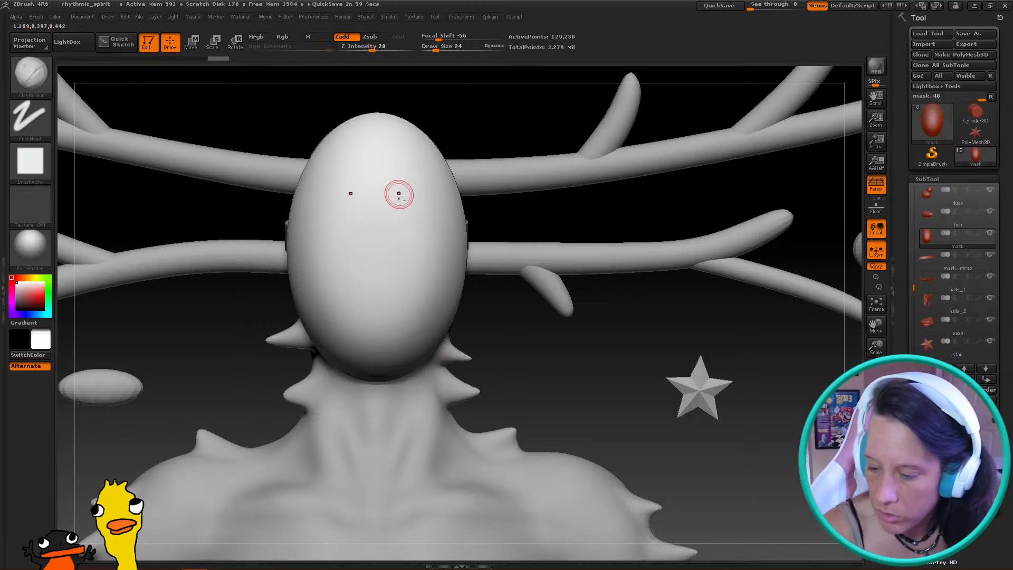
Carve slanted brow lines and curved lower lids to outline two almond-shaped eyes on the mask
{"action": "left_click_drag", "start_coordinate": [396, 241], "coordinate": [457, 203]}
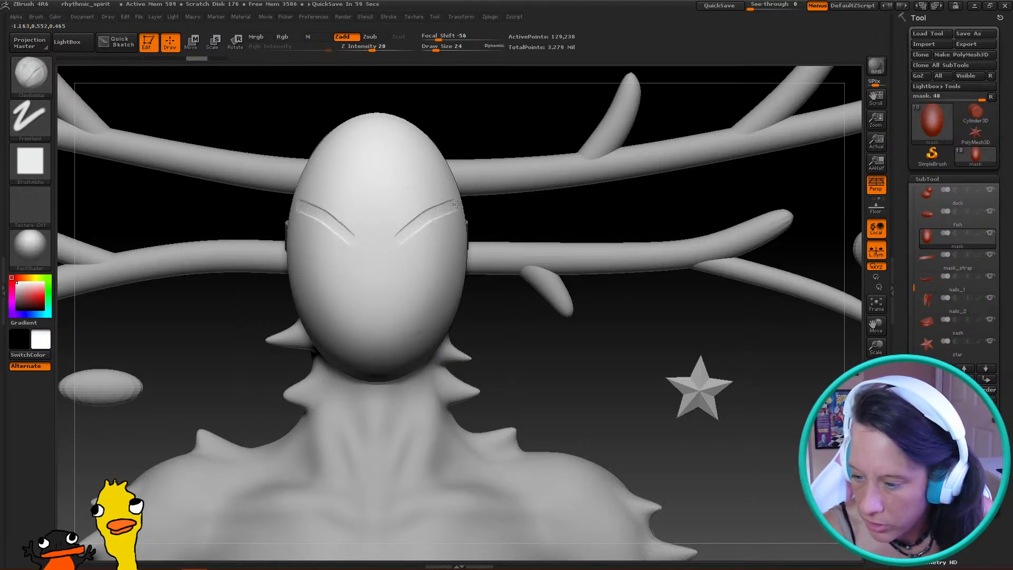
{"action": "left_click_drag", "start_coordinate": [501, 275], "coordinate": [501, 277]}
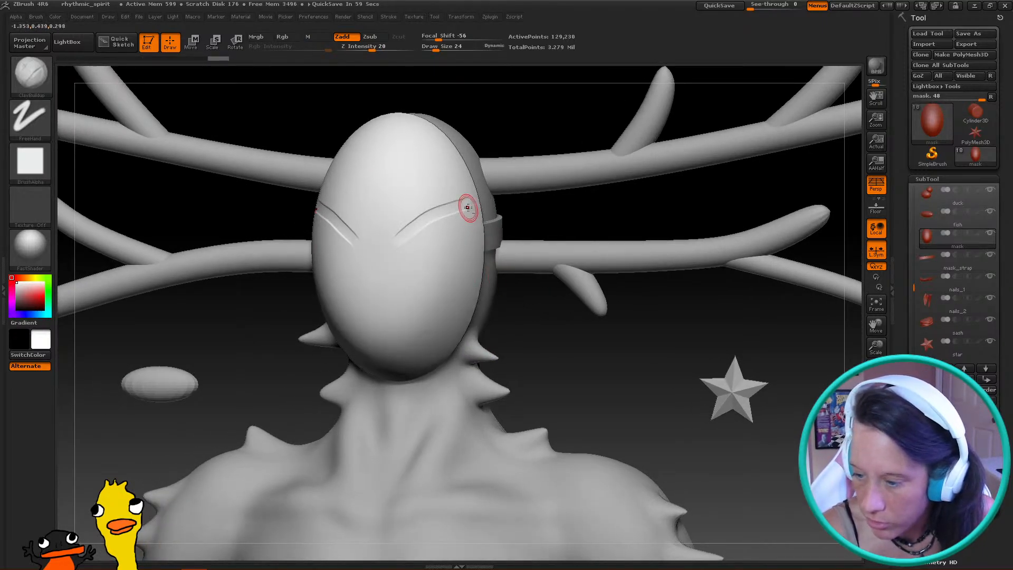
{"action": "left_click_drag", "start_coordinate": [395, 249], "coordinate": [394, 248]}
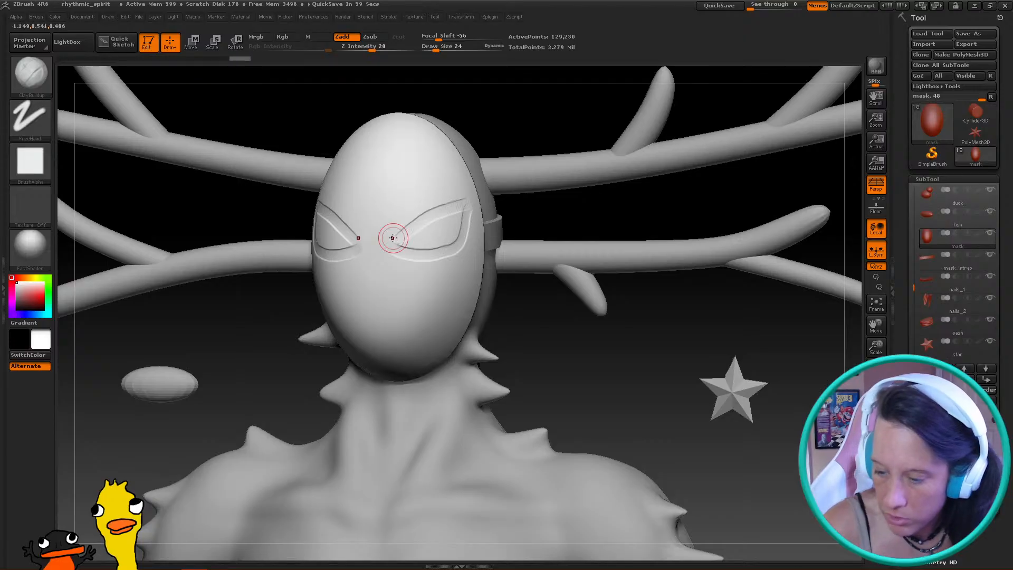
{"action": "mouse_move", "coordinate": [520, 311]}
{"action": "left_mouse_down", "text": "alt"}
{"action": "mouse_move", "coordinate": [370, 195]}
{"action": "mouse_move", "coordinate": [423, 269]}
{"action": "left_mouse_up", "text": "alt"}
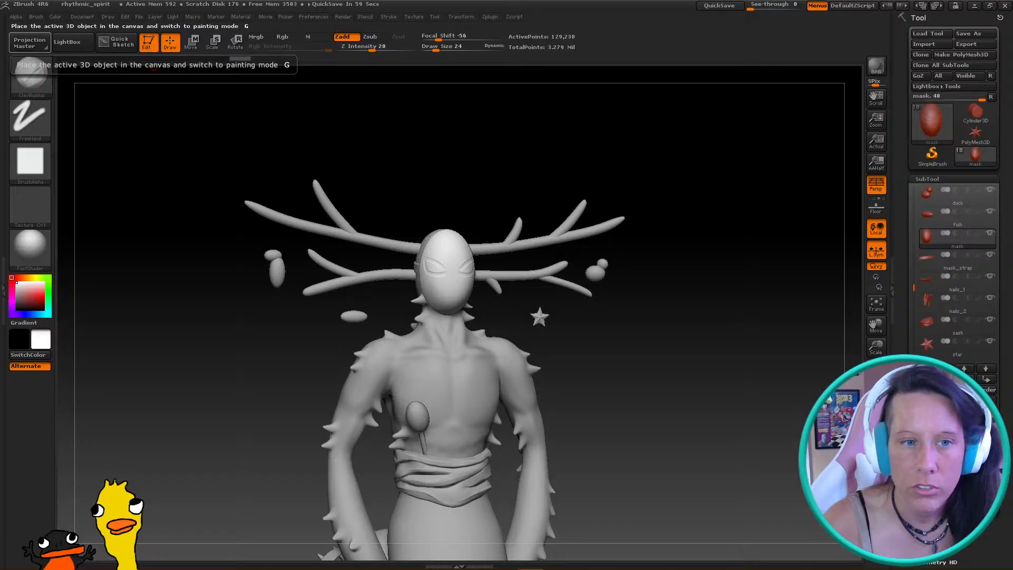
Bring up the rhythmic_spirit.jpg reference image and examine the shape and placement of the mask's eyes
{"action": "left_click_drag", "start_coordinate": [522, 569], "coordinate": [554, 112]}
{"action": "scroll", "coordinate": [425, 244], "scroll_direction": "up", "scroll_amount": 4}
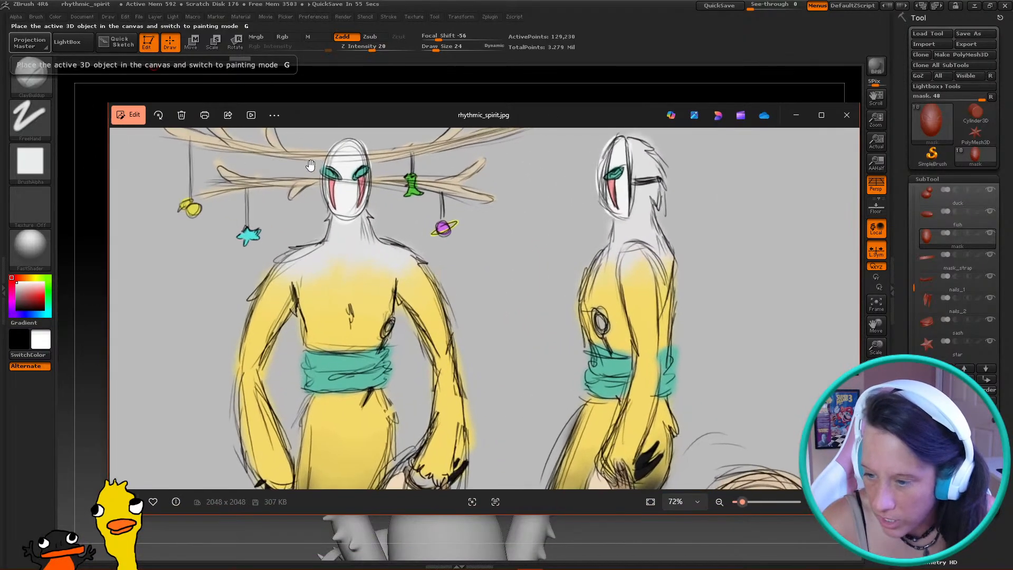
{"action": "left_click_drag", "start_coordinate": [408, 230], "coordinate": [429, 269]}
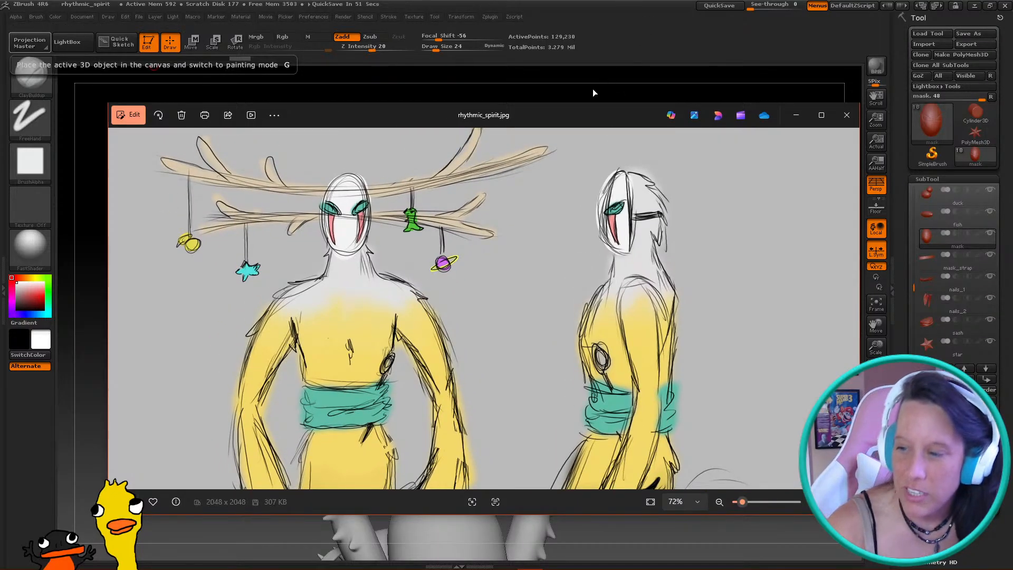
{"action": "mouse_move", "coordinate": [587, 95]}
{"action": "left_mouse_down"}
{"action": "mouse_move", "coordinate": [476, 84]}
{"action": "mouse_move", "coordinate": [596, 97]}
{"action": "left_mouse_up"}
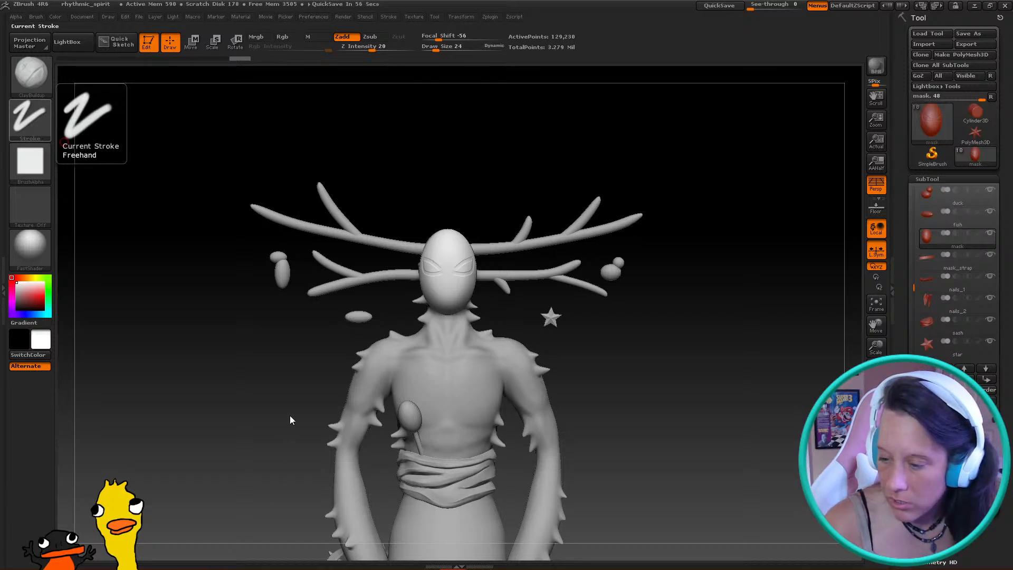
Undo the almond-shaped eye outlines carved on the mask
{"action": "mouse_move", "coordinate": [401, 318]}
{"action": "left_mouse_down"}
{"action": "mouse_move", "coordinate": [448, 343]}
{"action": "mouse_move", "coordinate": [407, 317]}
{"action": "left_mouse_up"}
{"action": "key", "text": "ctrl+z"}
{"action": "key", "text": "ctrl+z"}
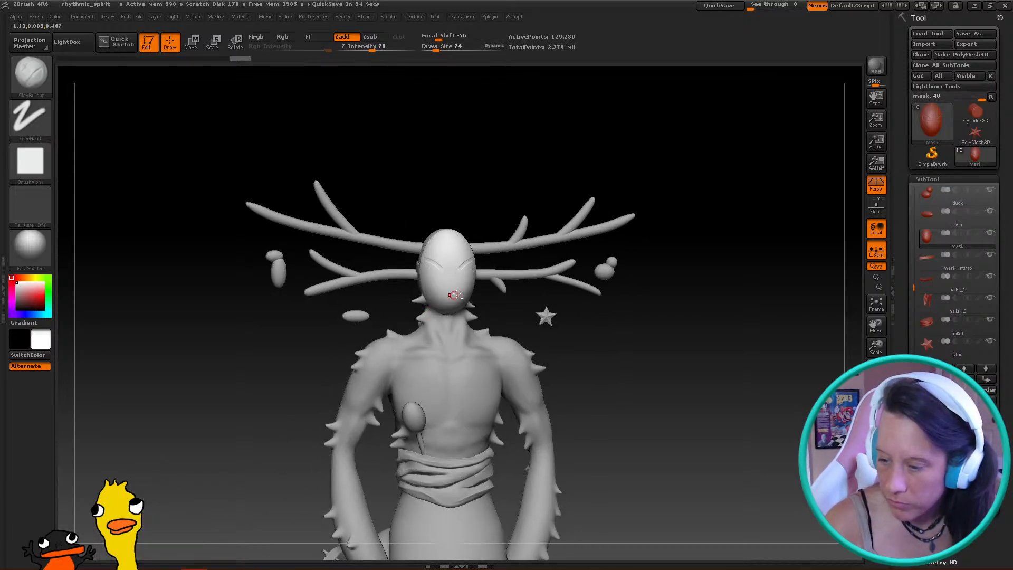
Carve slanted eye sockets symmetrically into the upper half of the mask, filling each eye shape with ClayBuildup strokes
{"action": "right_click_drag", "start_coordinate": [438, 286], "coordinate": [530, 334], "text": "ctrl"}
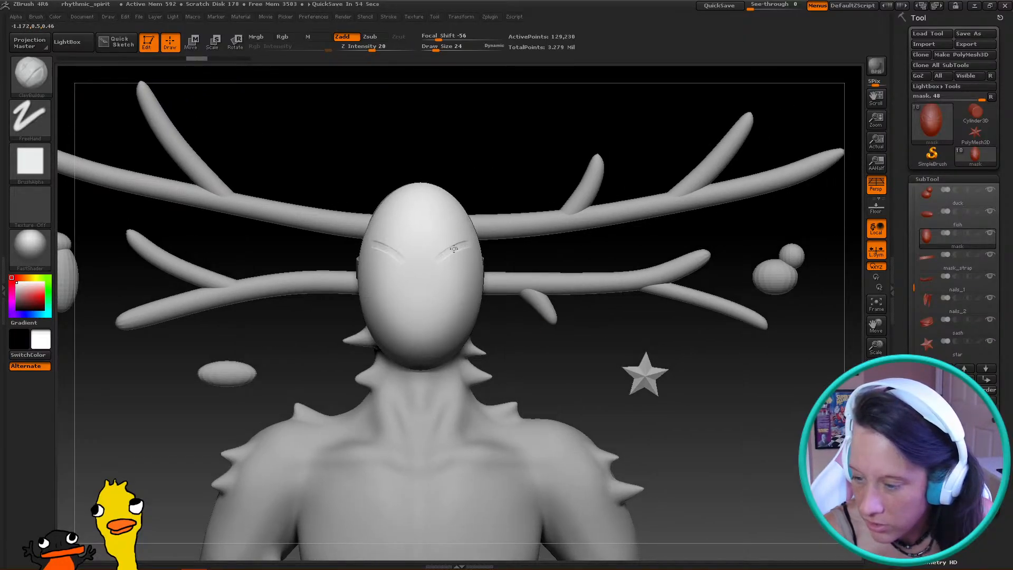
{"action": "mouse_move", "coordinate": [459, 247]}
{"action": "left_mouse_down"}
{"action": "mouse_move", "coordinate": [439, 262]}
{"action": "mouse_move", "coordinate": [469, 257]}
{"action": "mouse_move", "coordinate": [434, 277]}
{"action": "left_mouse_up"}
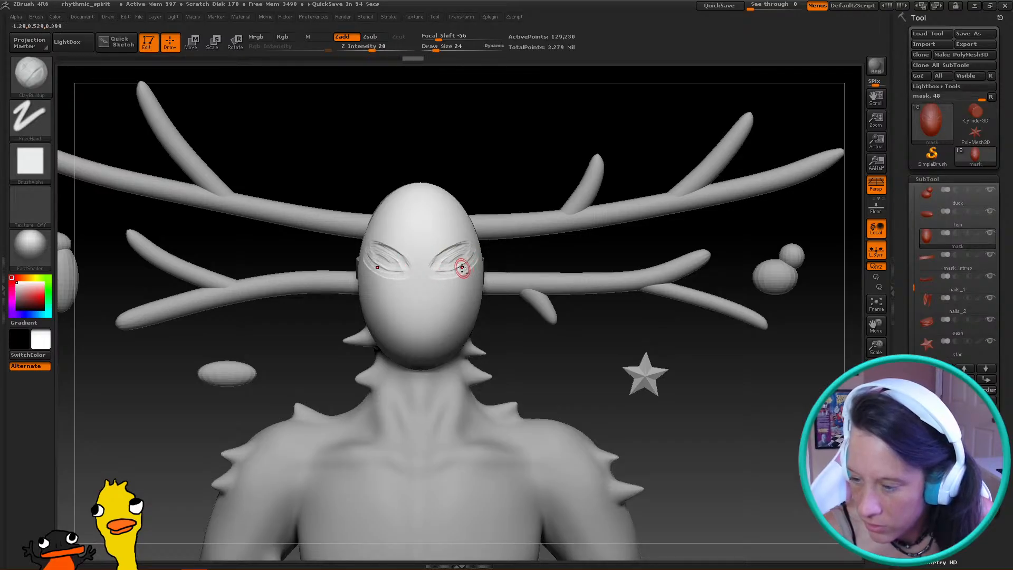
{"action": "left_click_drag", "start_coordinate": [447, 257], "coordinate": [483, 247]}
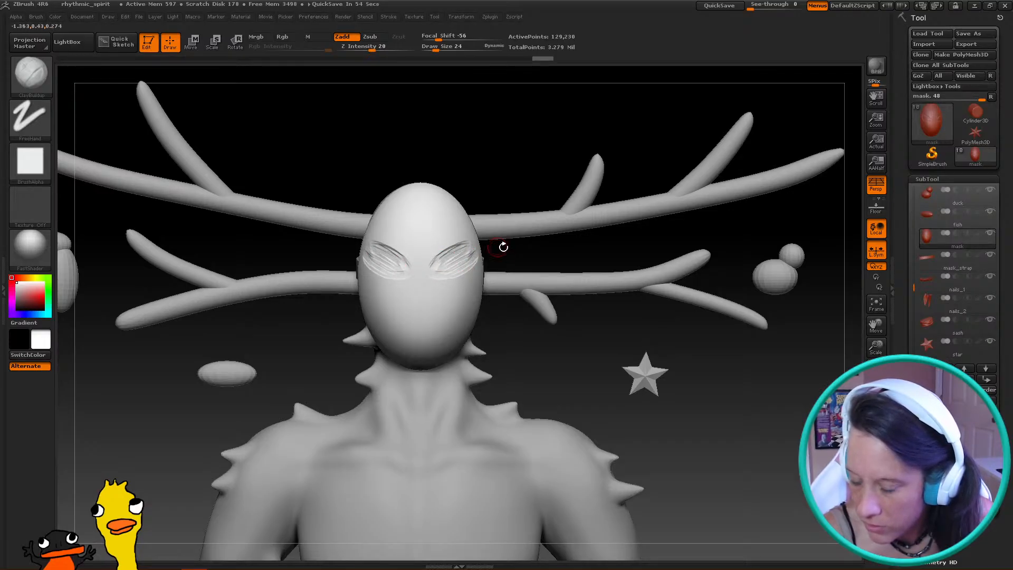
Build up the slanted eye sockets on the mask with additional ClayBuildup strokes
{"action": "left_click_drag", "start_coordinate": [594, 334], "coordinate": [502, 268]}
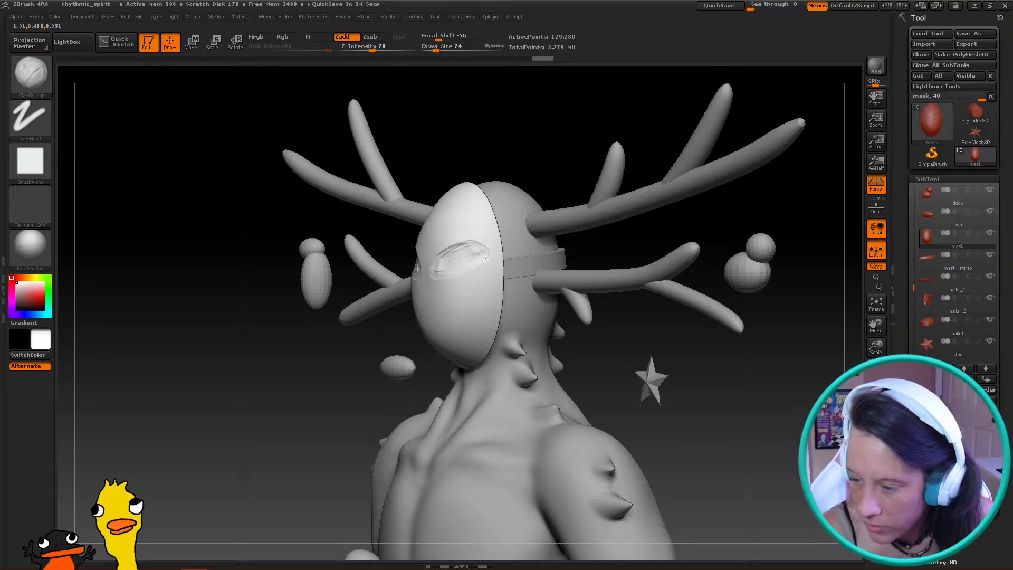
{"action": "left_click_drag", "start_coordinate": [433, 272], "coordinate": [440, 274]}
{"action": "mouse_move", "coordinate": [364, 362]}
{"action": "left_mouse_down"}
{"action": "mouse_move", "coordinate": [333, 358]}
{"action": "mouse_move", "coordinate": [388, 346]}
{"action": "left_mouse_up"}
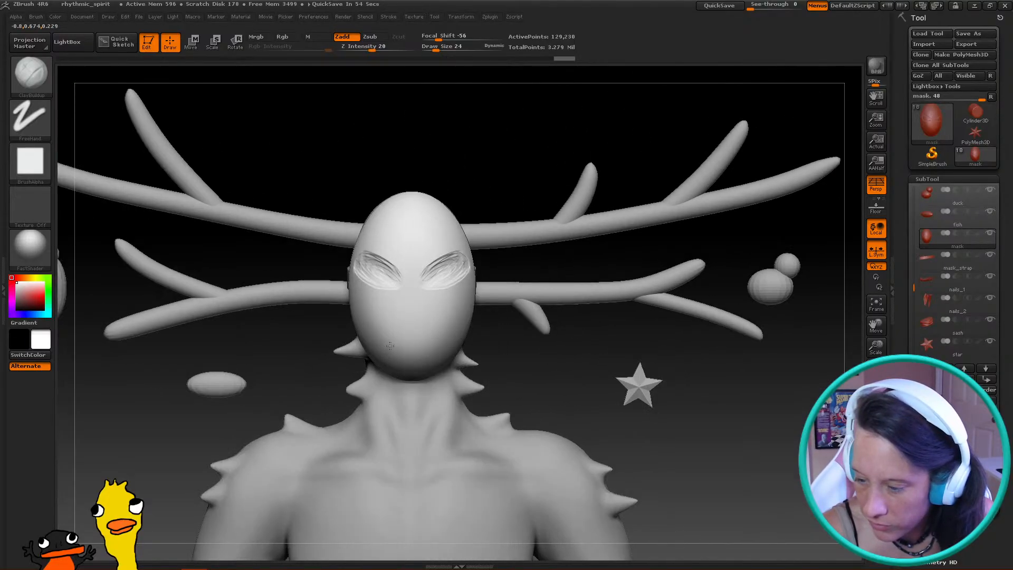
{"action": "left_click_drag", "start_coordinate": [563, 355], "coordinate": [440, 324], "text": "alt"}
{"action": "left_click_drag", "start_coordinate": [577, 338], "coordinate": [575, 350], "text": "alt"}
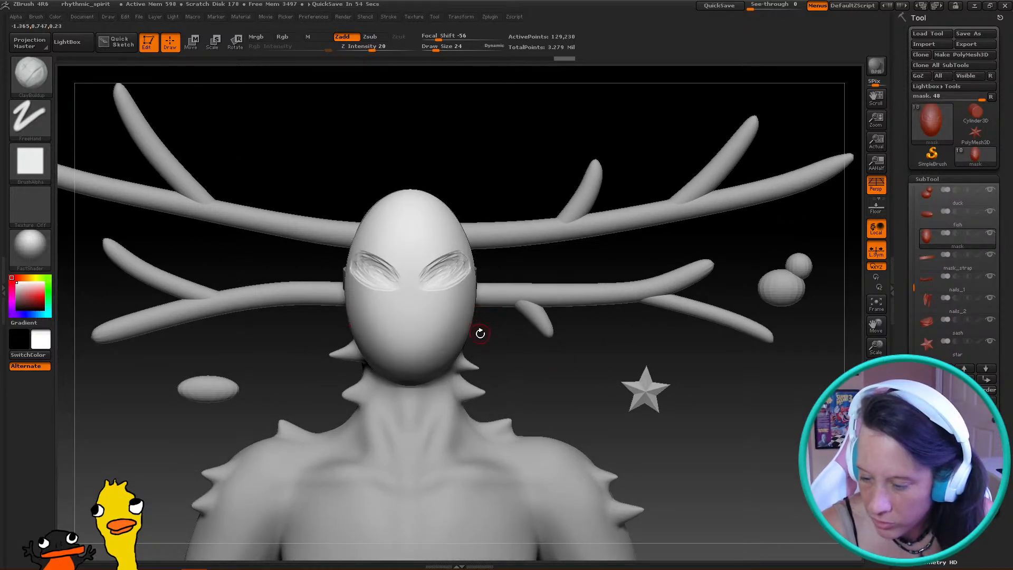
Undo all the eye socket carving until the front of the mask is blank
{"action": "key", "text": "ctrl"}
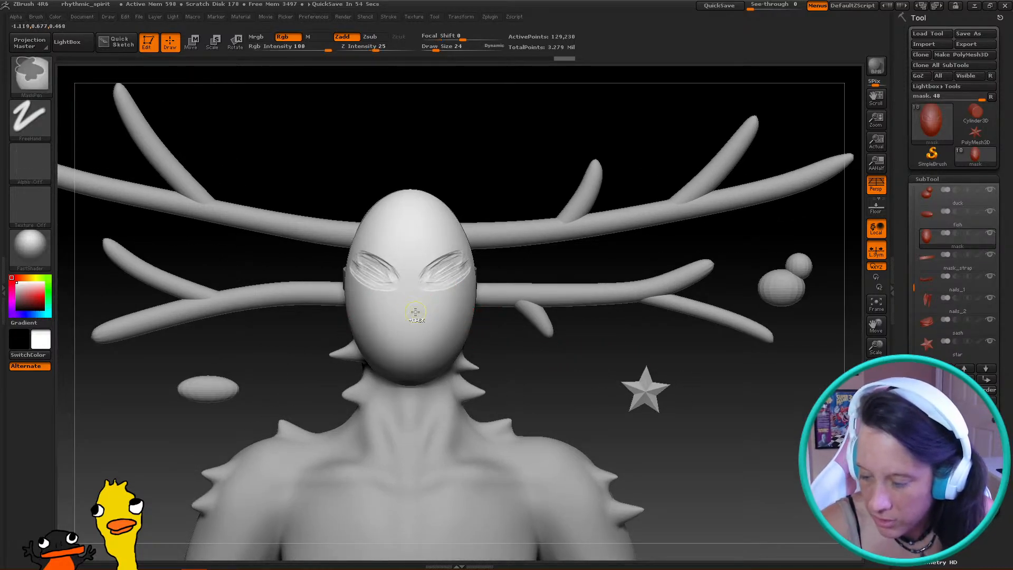
{"action": "key", "text": "ctrl+z"}
{"action": "key", "text": "ctrl+z"}
{"action": "key", "text": "ctrl+z"}
{"action": "key", "text": "ctrl+z"}
{"action": "key", "text": "ctrl+z"}
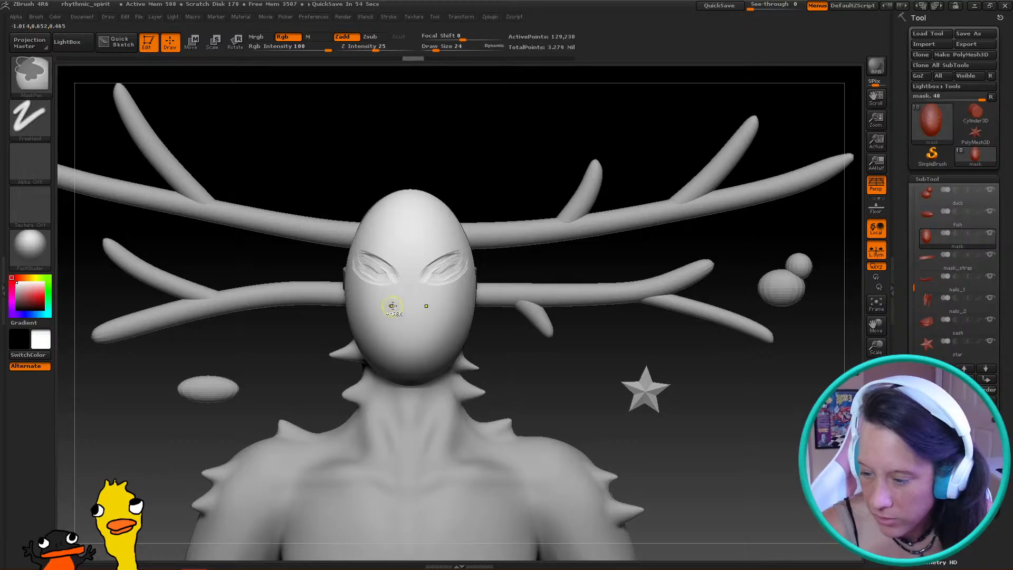
{"action": "key", "text": "ctrl+z"}
{"action": "key", "text": "ctrl+z"}
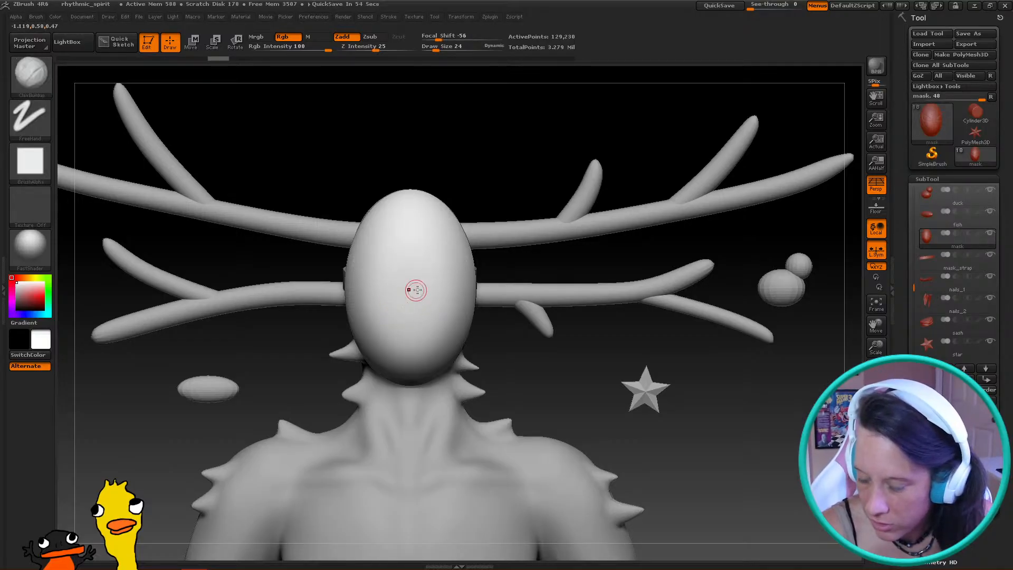
Carve new slanted, almond-shaped eyes symmetrically across the middle of the mask with ClayBuildup, redoing the first attempt, and fill in their shapes
{"action": "left_click_drag", "start_coordinate": [458, 272], "coordinate": [431, 284]}
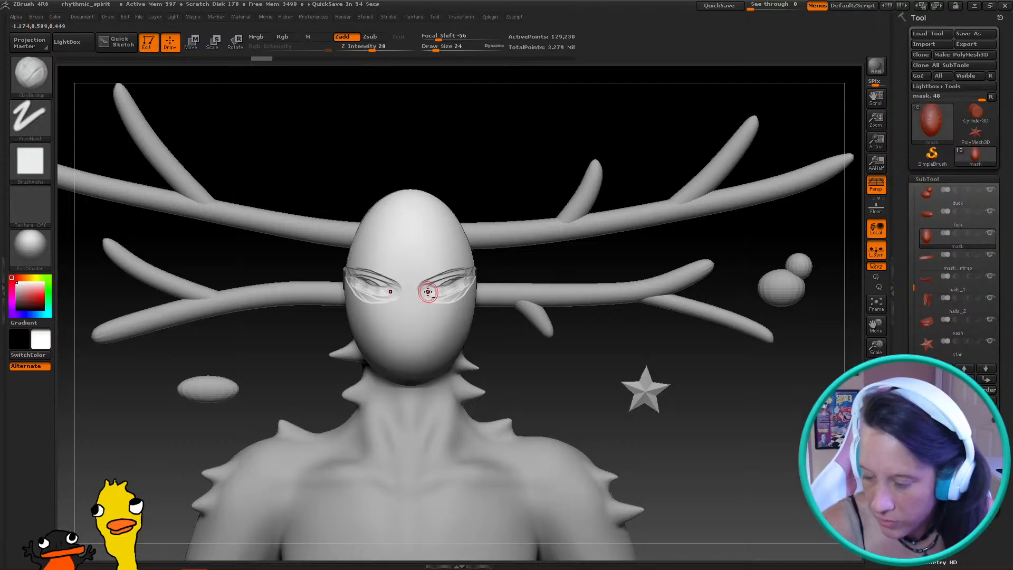
{"action": "key", "text": "ctrl+z"}
{"action": "mouse_move", "coordinate": [424, 290]}
{"action": "left_mouse_down"}
{"action": "mouse_move", "coordinate": [469, 270]}
{"action": "mouse_move", "coordinate": [462, 289]}
{"action": "mouse_move", "coordinate": [422, 292]}
{"action": "left_mouse_up"}
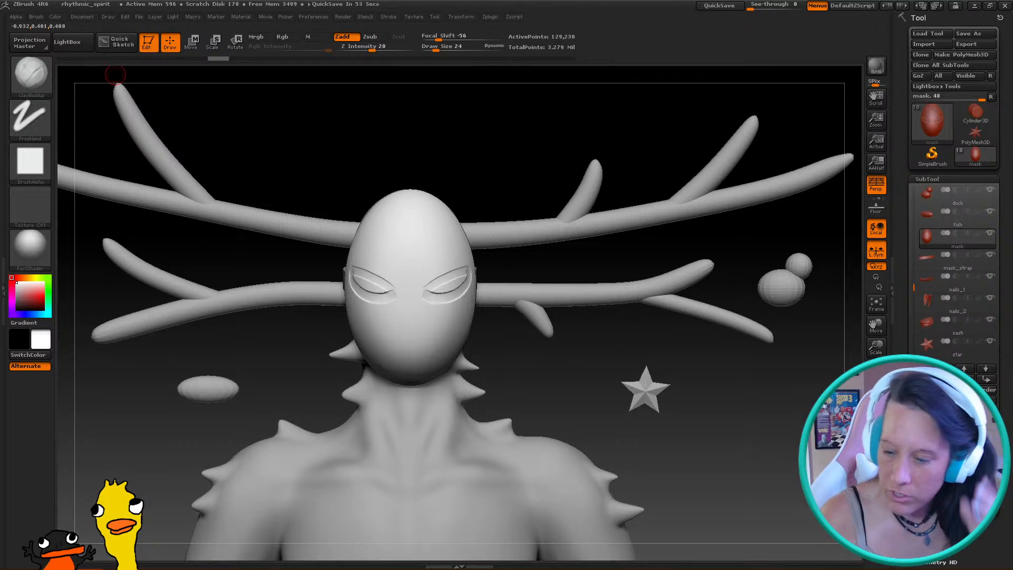
{"action": "mouse_move", "coordinate": [432, 290]}
{"action": "left_mouse_down"}
{"action": "mouse_move", "coordinate": [453, 279]}
{"action": "mouse_move", "coordinate": [458, 288]}
{"action": "mouse_move", "coordinate": [422, 289]}
{"action": "mouse_move", "coordinate": [467, 268]}
{"action": "left_mouse_up"}
Deepen both eye sockets with ClayBuildup strokes and smooth their inner surfaces
{"action": "key", "text": "f"}
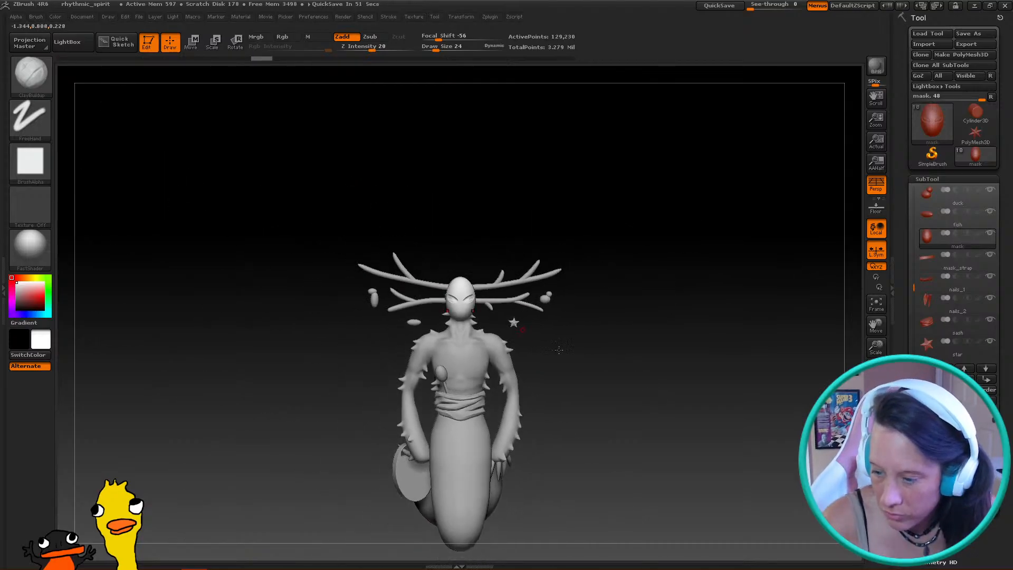
{"action": "left_click_drag", "start_coordinate": [551, 337], "coordinate": [623, 416], "text": "alt"}
{"action": "left_click_drag", "start_coordinate": [749, 396], "coordinate": [690, 406]}
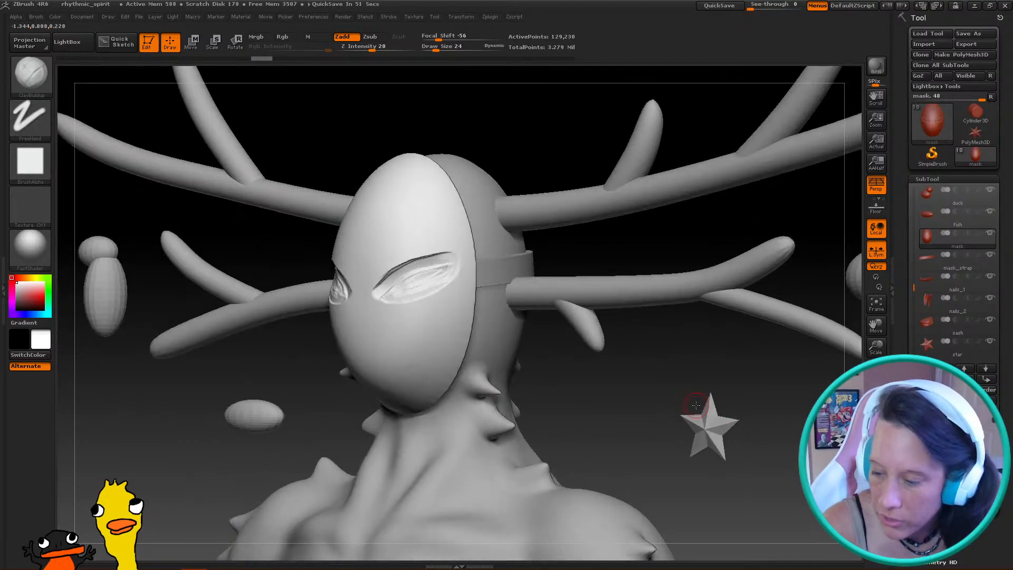
{"action": "mouse_move", "coordinate": [402, 275]}
{"action": "left_mouse_down"}
{"action": "mouse_move", "coordinate": [430, 274]}
{"action": "mouse_move", "coordinate": [386, 292]}
{"action": "mouse_move", "coordinate": [417, 295]}
{"action": "mouse_move", "coordinate": [448, 266]}
{"action": "mouse_move", "coordinate": [417, 269]}
{"action": "mouse_move", "coordinate": [437, 275]}
{"action": "mouse_move", "coordinate": [417, 280]}
{"action": "mouse_move", "coordinate": [397, 274]}
{"action": "mouse_move", "coordinate": [435, 260]}
{"action": "mouse_move", "coordinate": [445, 268]}
{"action": "mouse_move", "coordinate": [388, 287]}
{"action": "left_mouse_up"}
{"action": "right_click_drag", "start_coordinate": [357, 303], "coordinate": [403, 300]}
{"action": "mouse_move", "coordinate": [406, 271]}
{"action": "left_mouse_down"}
{"action": "mouse_move", "coordinate": [392, 283]}
{"action": "mouse_move", "coordinate": [434, 267]}
{"action": "mouse_move", "coordinate": [393, 291]}
{"action": "left_mouse_up"}
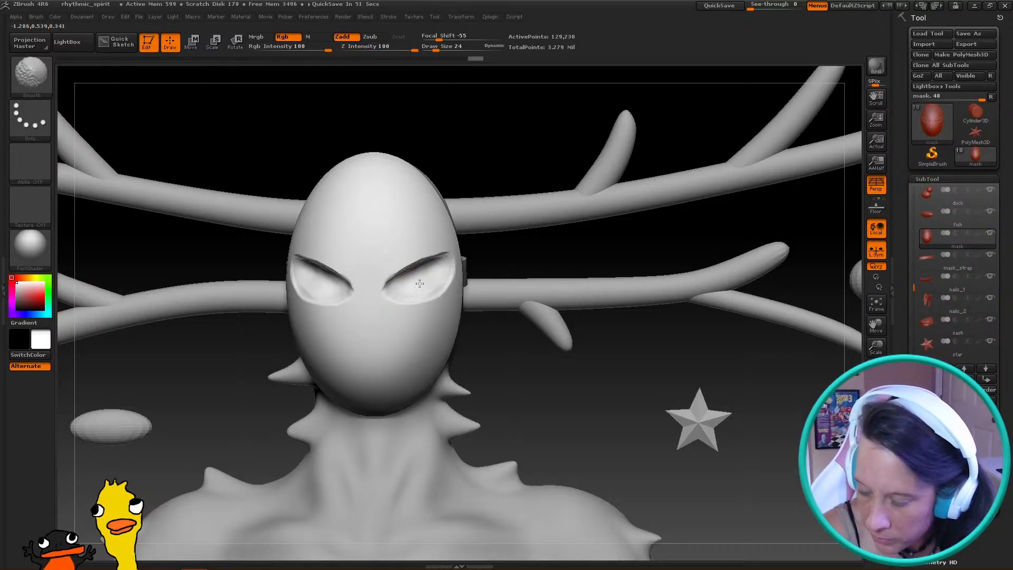
Refine the hollows beneath the slanted brow edges with ClayBuildup, checking the eye sockets from several angles
{"action": "left_click_drag", "start_coordinate": [547, 369], "coordinate": [513, 293]}
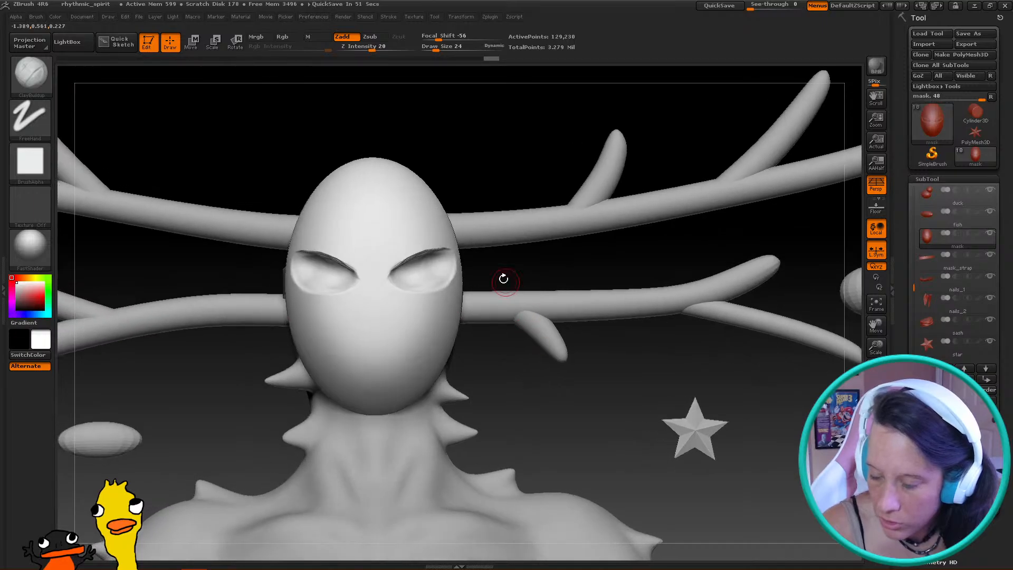
{"action": "mouse_move", "coordinate": [496, 200]}
{"action": "left_mouse_down"}
{"action": "mouse_move", "coordinate": [379, 261]}
{"action": "mouse_move", "coordinate": [438, 255]}
{"action": "left_mouse_up"}
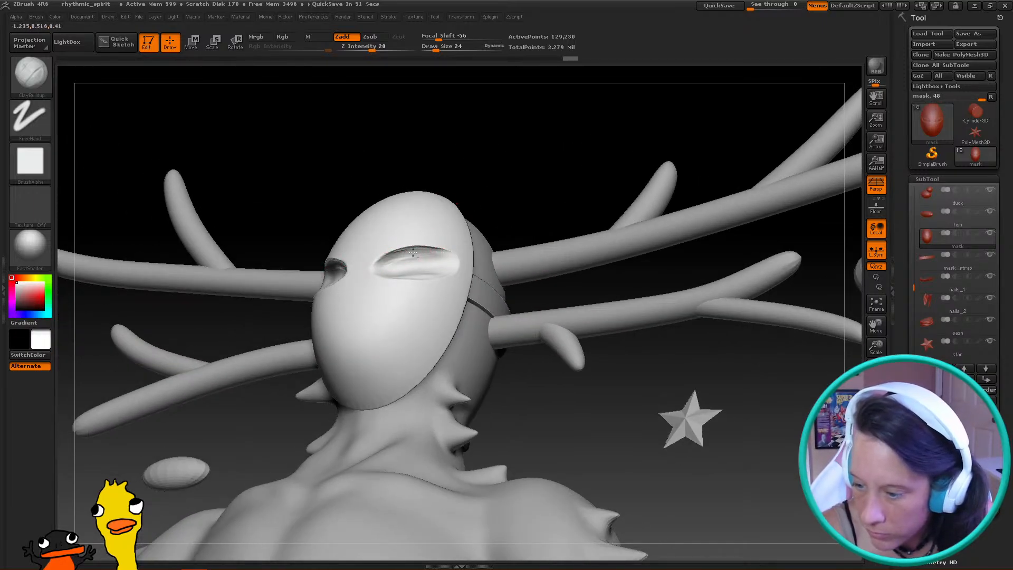
{"action": "left_click_drag", "start_coordinate": [531, 199], "coordinate": [471, 314]}
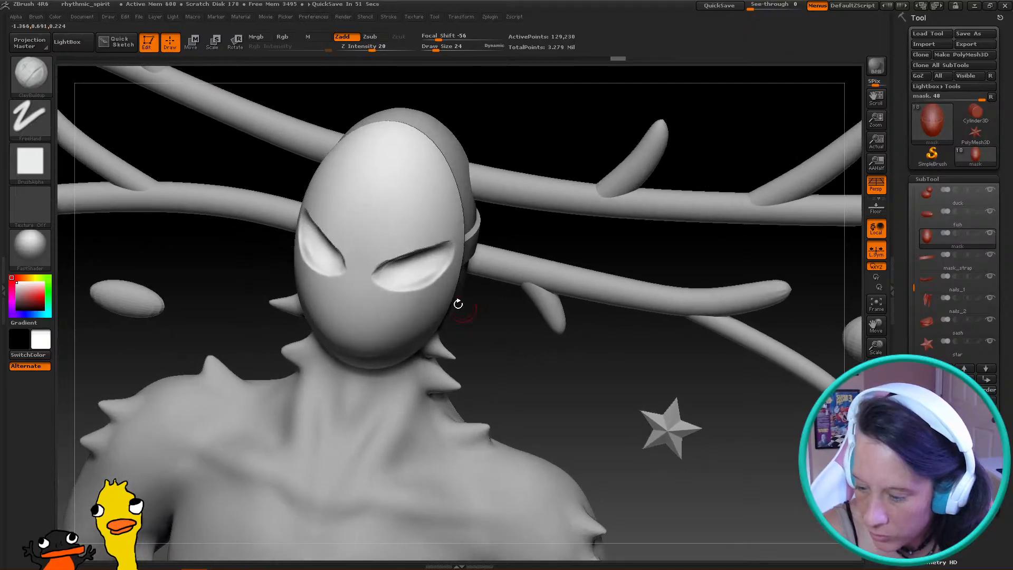
{"action": "mouse_move", "coordinate": [373, 272]}
{"action": "left_mouse_down"}
{"action": "mouse_move", "coordinate": [401, 284]}
{"action": "mouse_move", "coordinate": [423, 274]}
{"action": "mouse_move", "coordinate": [418, 284]}
{"action": "mouse_move", "coordinate": [388, 272]}
{"action": "mouse_move", "coordinate": [422, 260]}
{"action": "mouse_move", "coordinate": [401, 270]}
{"action": "mouse_move", "coordinate": [412, 268]}
{"action": "left_mouse_up"}
{"action": "mouse_move", "coordinate": [546, 148]}
{"action": "left_mouse_down"}
{"action": "mouse_move", "coordinate": [548, 119]}
{"action": "mouse_move", "coordinate": [498, 118]}
{"action": "left_mouse_up"}
{"action": "mouse_move", "coordinate": [381, 261]}
{"action": "left_mouse_down"}
{"action": "mouse_move", "coordinate": [420, 247]}
{"action": "mouse_move", "coordinate": [451, 258]}
{"action": "mouse_move", "coordinate": [411, 276]}
{"action": "left_mouse_up"}
{"action": "left_click_drag", "start_coordinate": [277, 328], "coordinate": [341, 324]}
{"action": "left_click_drag", "start_coordinate": [486, 357], "coordinate": [470, 342], "text": "alt"}
{"action": "left_click_drag", "start_coordinate": [576, 351], "coordinate": [604, 360], "text": "shift"}
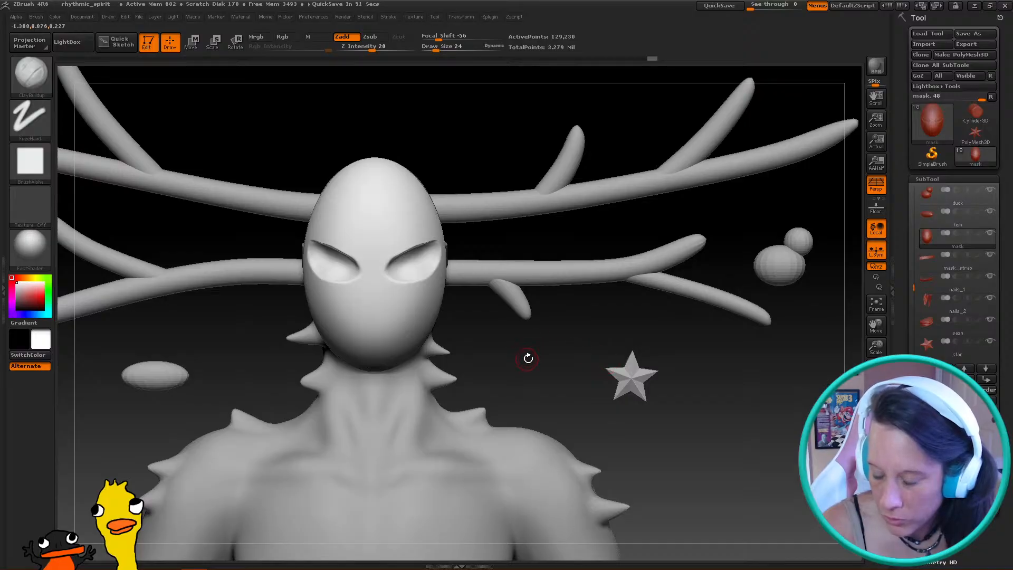
{"action": "left_click_drag", "start_coordinate": [526, 359], "coordinate": [558, 365], "text": "alt"}
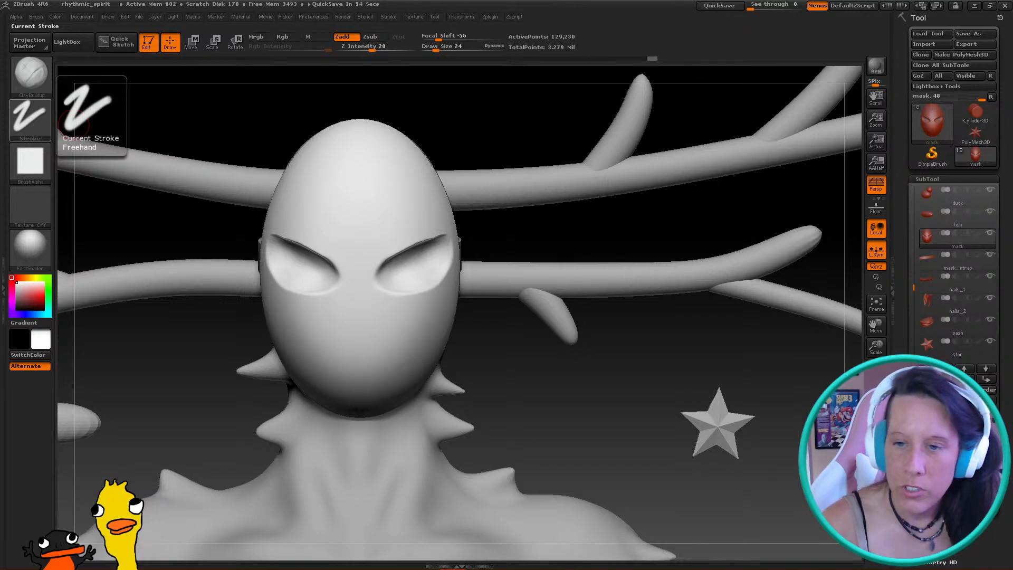
{"action": "mouse_move", "coordinate": [483, 395]}
{"action": "left_mouse_down"}
{"action": "mouse_move", "coordinate": [495, 380]}
{"action": "mouse_move", "coordinate": [486, 366]}
{"action": "left_mouse_up"}
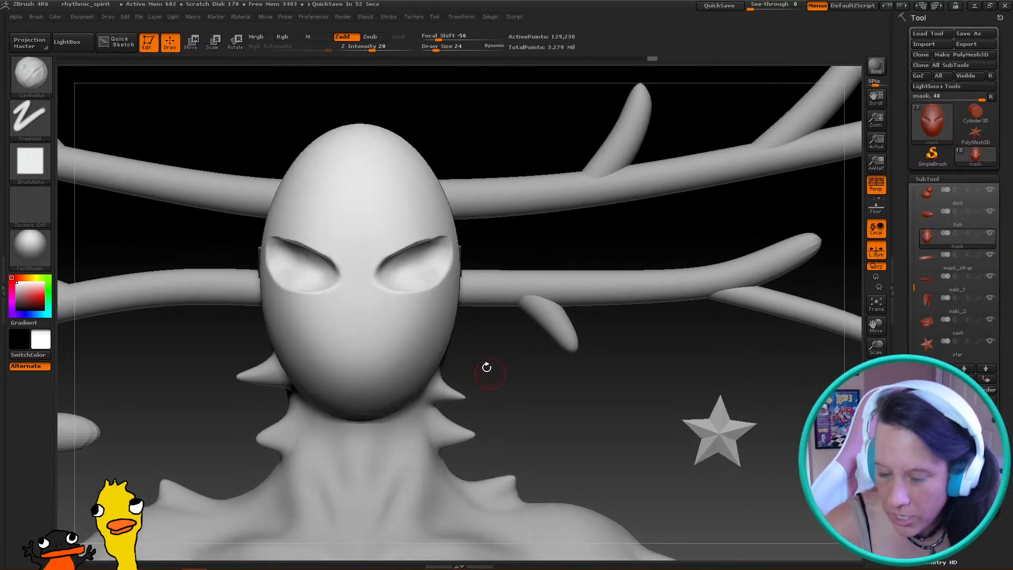
Sharpen the upper and lower rims of both eye sockets using the Pinch brush at draw size 16
{"action": "left_click", "coordinate": [31, 75]}
{"action": "key", "text": "p"}
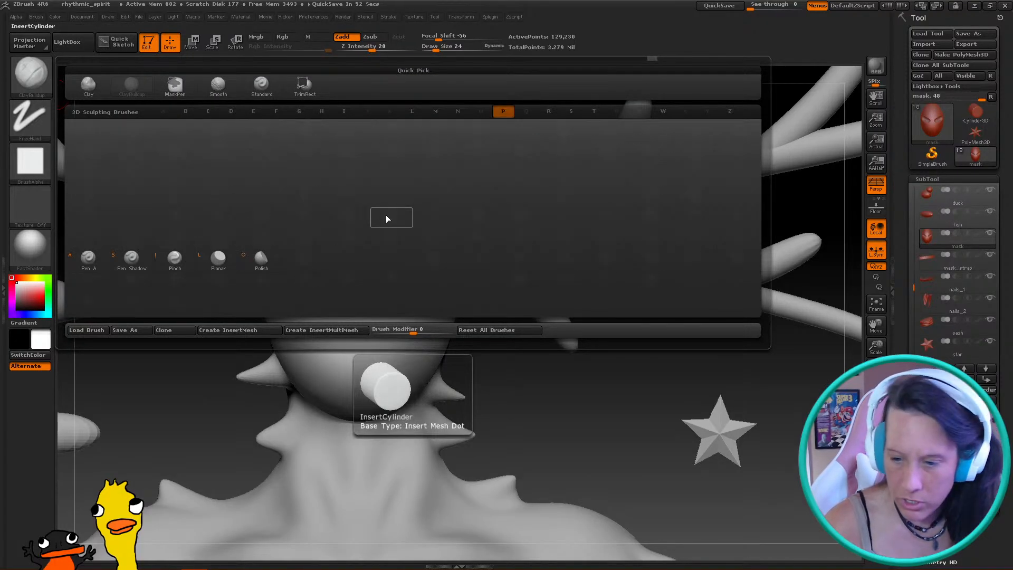
{"action": "left_click", "coordinate": [179, 259]}
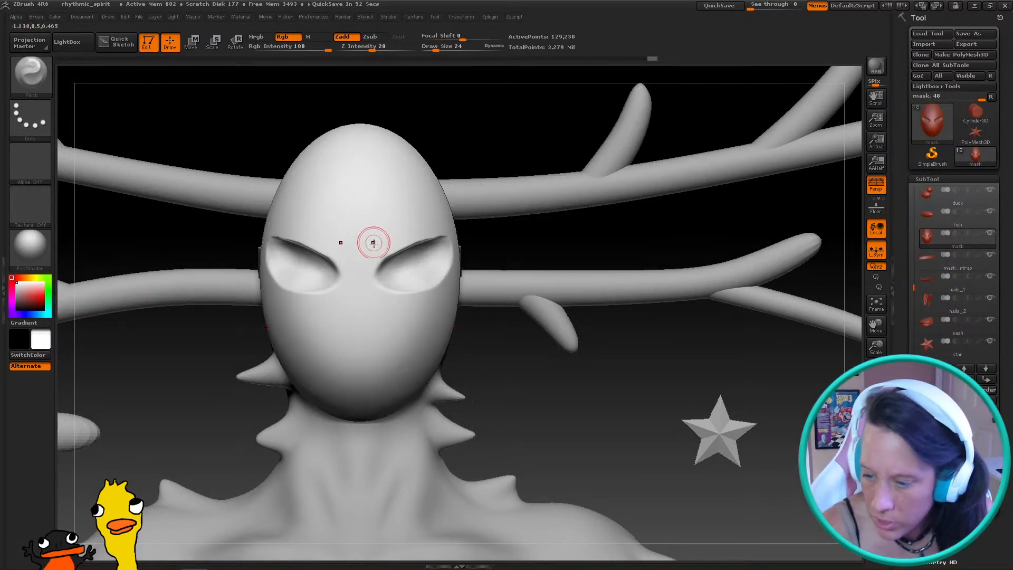
{"action": "left_click_drag", "start_coordinate": [378, 264], "coordinate": [436, 238]}
{"action": "left_click_drag", "start_coordinate": [562, 343], "coordinate": [489, 332]}
{"action": "key", "text": "ctrl+z"}
{"action": "key", "text": "bracketleft"}
{"action": "left_click_drag", "start_coordinate": [381, 262], "coordinate": [416, 244]}
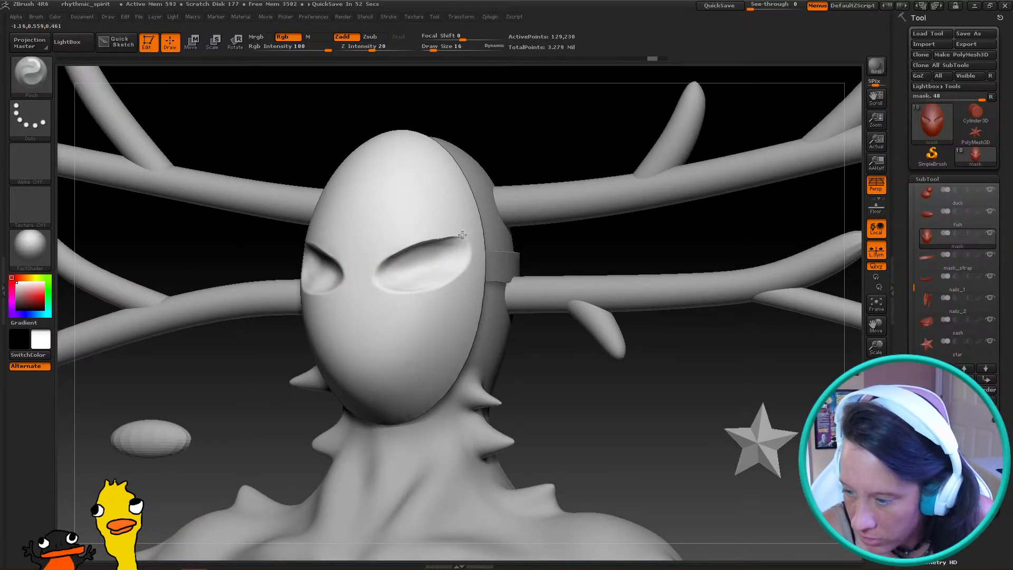
{"action": "mouse_move", "coordinate": [383, 290]}
{"action": "left_mouse_down"}
{"action": "mouse_move", "coordinate": [422, 292]}
{"action": "mouse_move", "coordinate": [459, 273]}
{"action": "mouse_move", "coordinate": [462, 237]}
{"action": "left_mouse_up"}
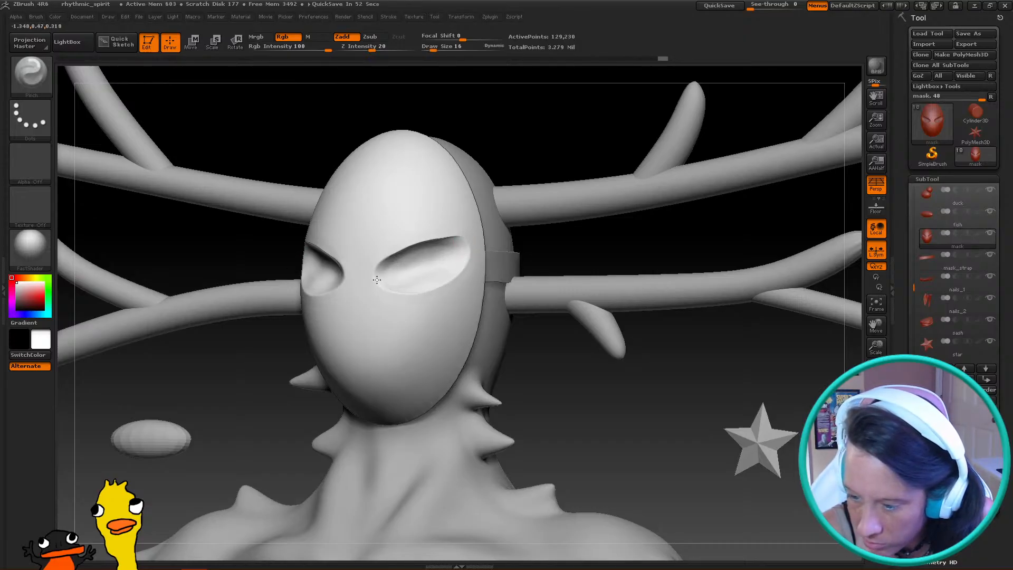
{"action": "mouse_move", "coordinate": [581, 376]}
{"action": "left_mouse_down", "text": "shift"}
{"action": "mouse_move", "coordinate": [597, 375]}
{"action": "mouse_move", "coordinate": [572, 366]}
{"action": "left_mouse_up", "text": "shift"}
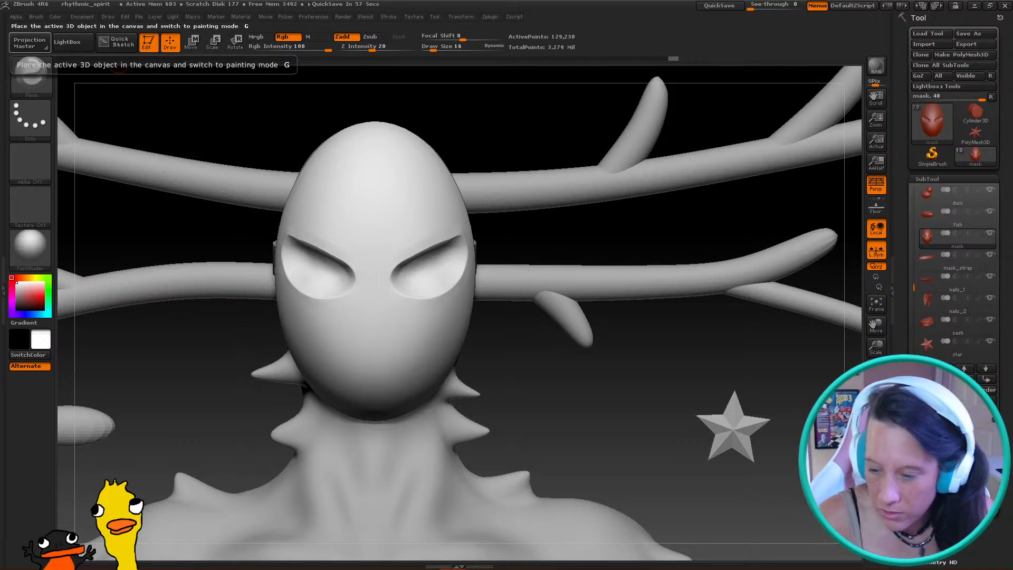
{"action": "left_click_drag", "start_coordinate": [514, 299], "coordinate": [457, 105]}
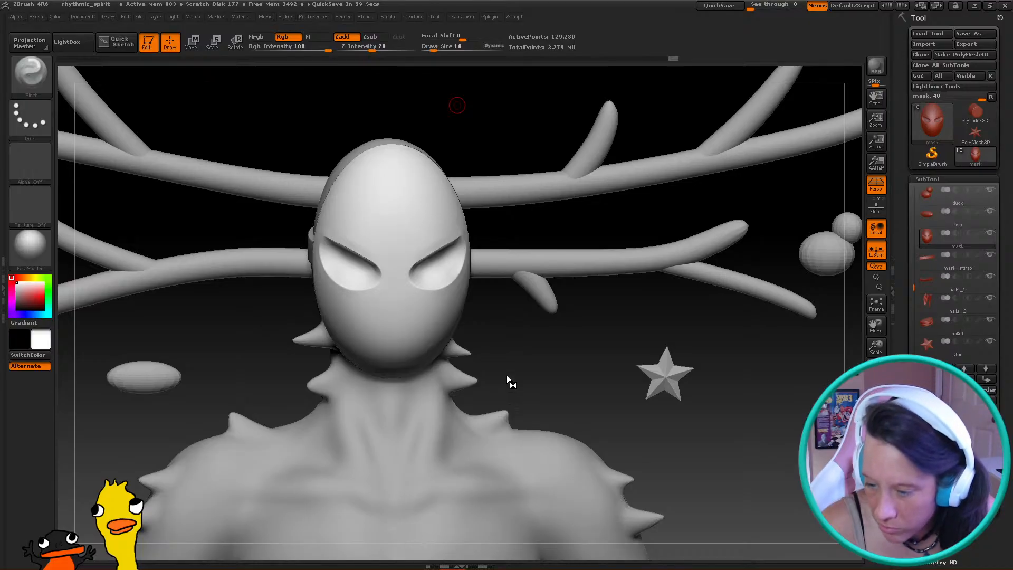
{"action": "left_click_drag", "start_coordinate": [508, 378], "coordinate": [522, 348]}
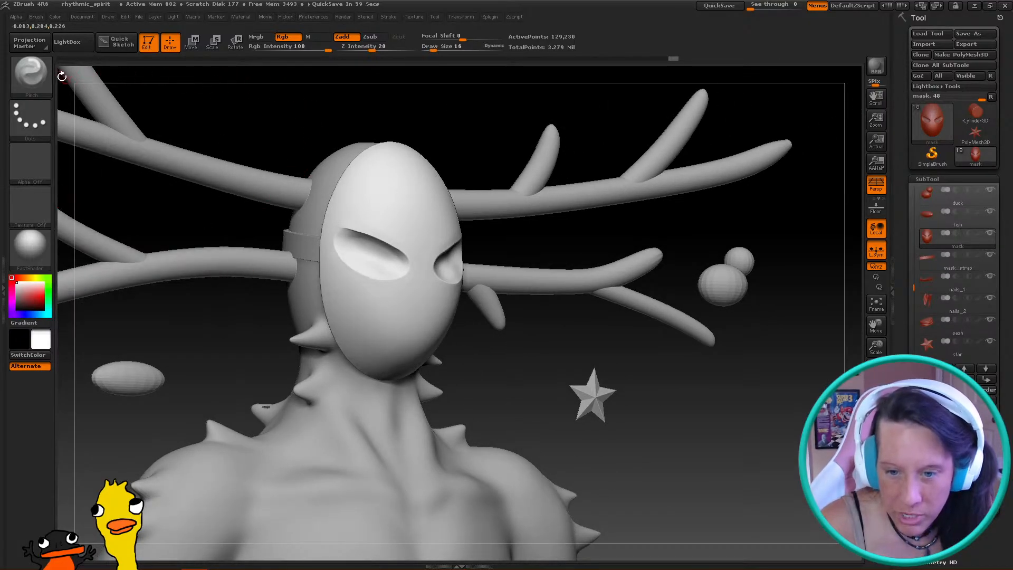
Flatten the front of the mask's lower face, from below the eyes to the chin, using the Flatten brush at draw size 84
{"action": "left_click", "coordinate": [30, 74]}
{"action": "key", "text": "f"}
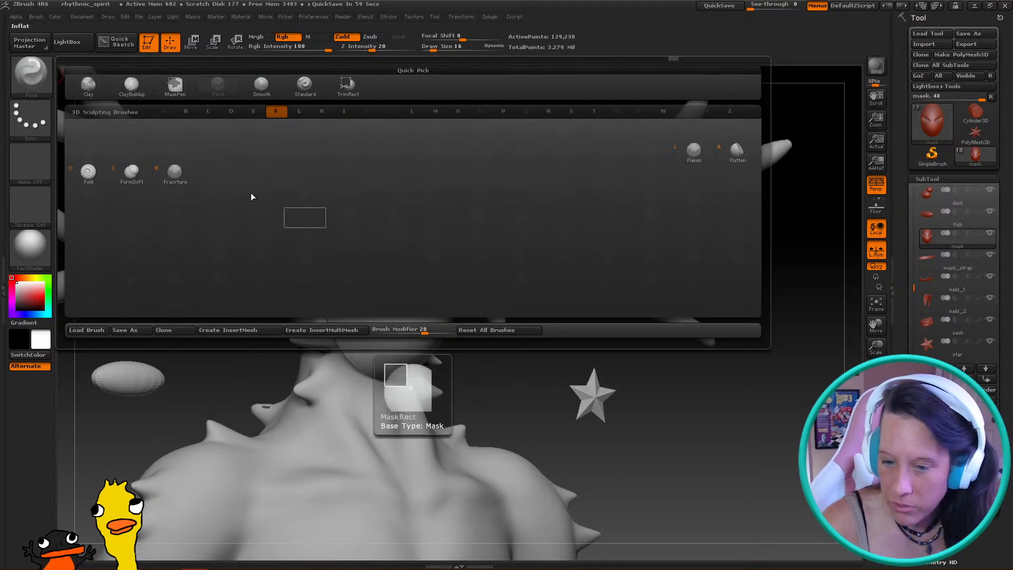
{"action": "left_click", "coordinate": [737, 152]}
{"action": "left_click_drag", "start_coordinate": [556, 343], "coordinate": [524, 315]}
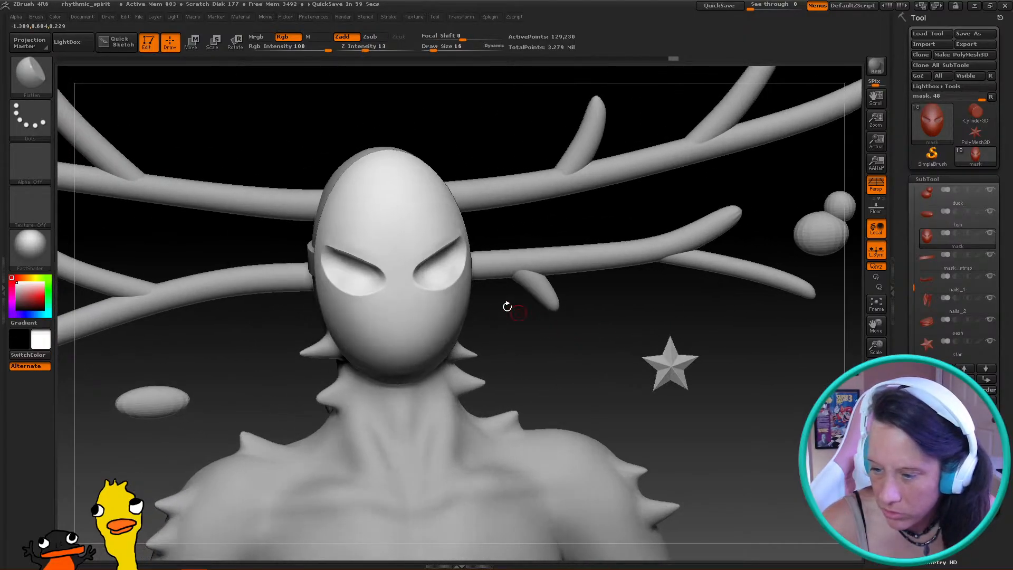
{"action": "key", "text": "bracketright"}
{"action": "key", "text": "bracketright"}
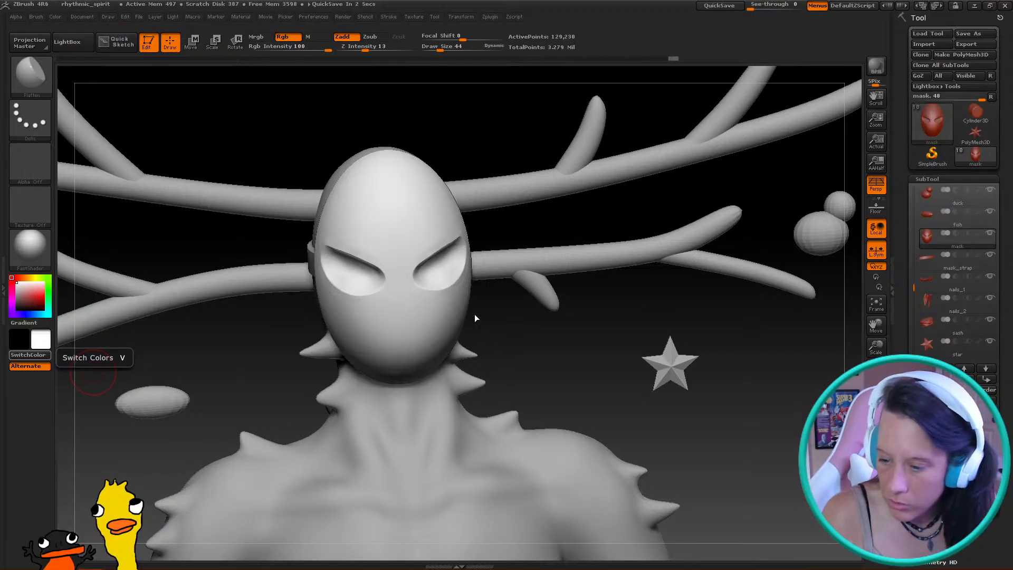
{"action": "left_click_drag", "start_coordinate": [298, 318], "coordinate": [350, 78]}
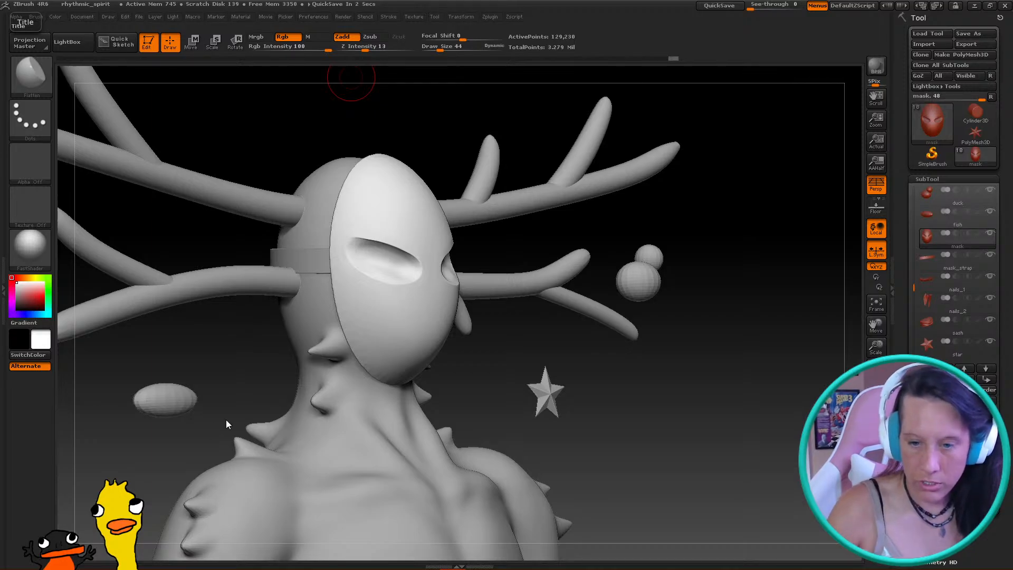
{"action": "left_click_drag", "start_coordinate": [527, 355], "coordinate": [443, 287]}
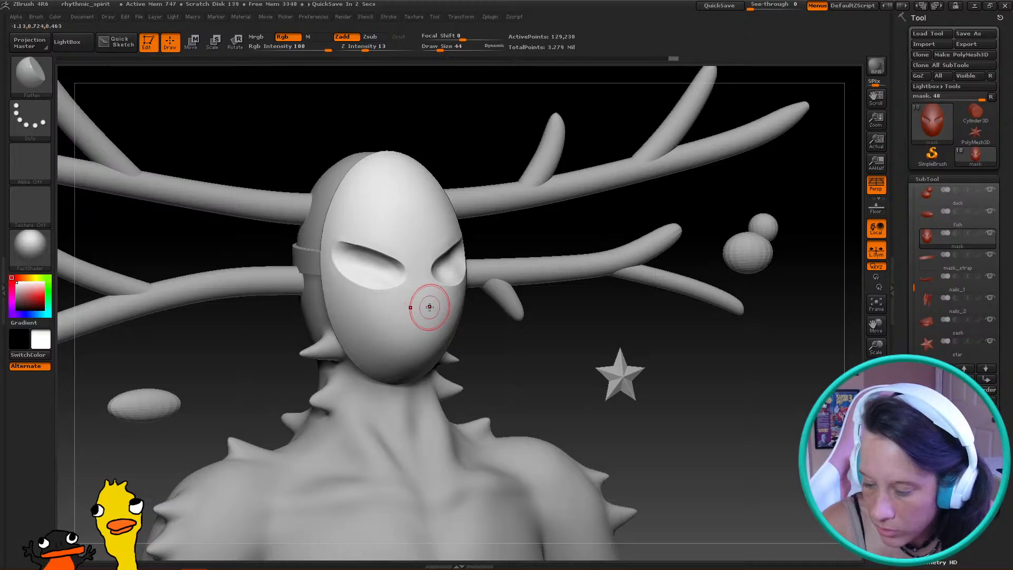
{"action": "key", "text": "bracketright"}
{"action": "key", "text": "bracketright"}
{"action": "key", "text": "bracketright"}
{"action": "key", "text": "bracketright"}
{"action": "left_click_drag", "start_coordinate": [437, 310], "coordinate": [427, 320]}
{"action": "mouse_move", "coordinate": [519, 345]}
{"action": "left_mouse_down"}
{"action": "mouse_move", "coordinate": [536, 351]}
{"action": "mouse_move", "coordinate": [491, 340]}
{"action": "left_mouse_up"}
{"action": "left_click_drag", "start_coordinate": [430, 317], "coordinate": [402, 324]}
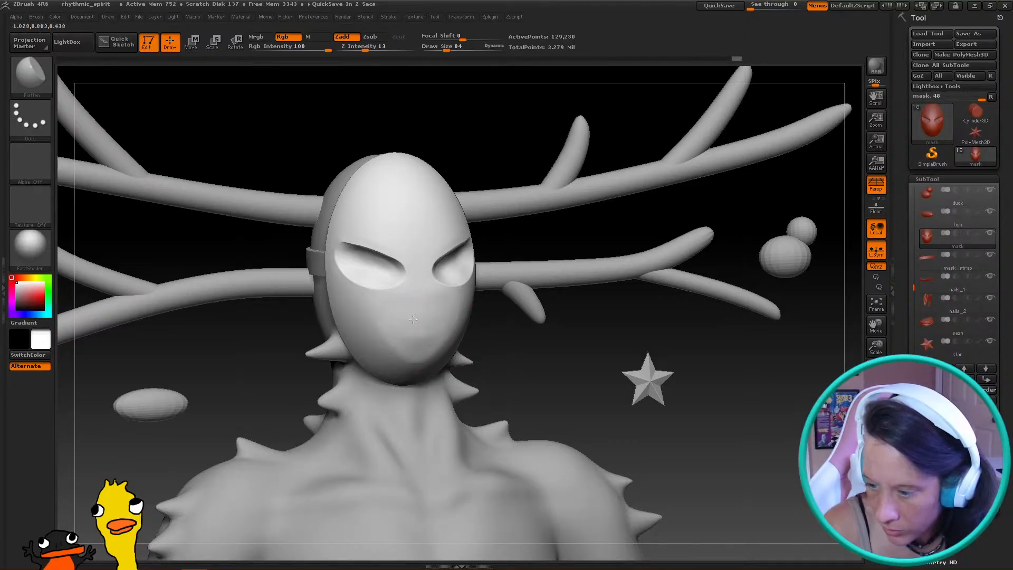
{"action": "left_click_drag", "start_coordinate": [408, 343], "coordinate": [434, 343]}
{"action": "mouse_move", "coordinate": [511, 348]}
{"action": "left_mouse_down"}
{"action": "mouse_move", "coordinate": [575, 357]}
{"action": "mouse_move", "coordinate": [515, 339]}
{"action": "left_mouse_up"}
{"action": "left_click_drag", "start_coordinate": [407, 311], "coordinate": [440, 307]}
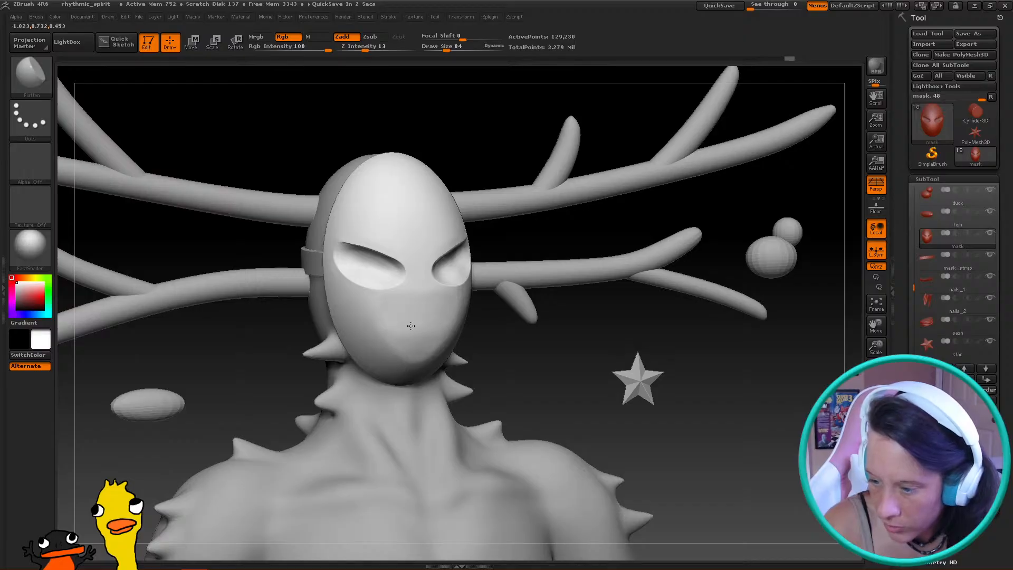
Flatten the mask's forehead and brow area above the eye sockets with the Flatten brush at draw size 84
{"action": "mouse_move", "coordinate": [511, 334]}
{"action": "left_mouse_down"}
{"action": "mouse_move", "coordinate": [590, 353]}
{"action": "mouse_move", "coordinate": [507, 340]}
{"action": "left_mouse_up"}
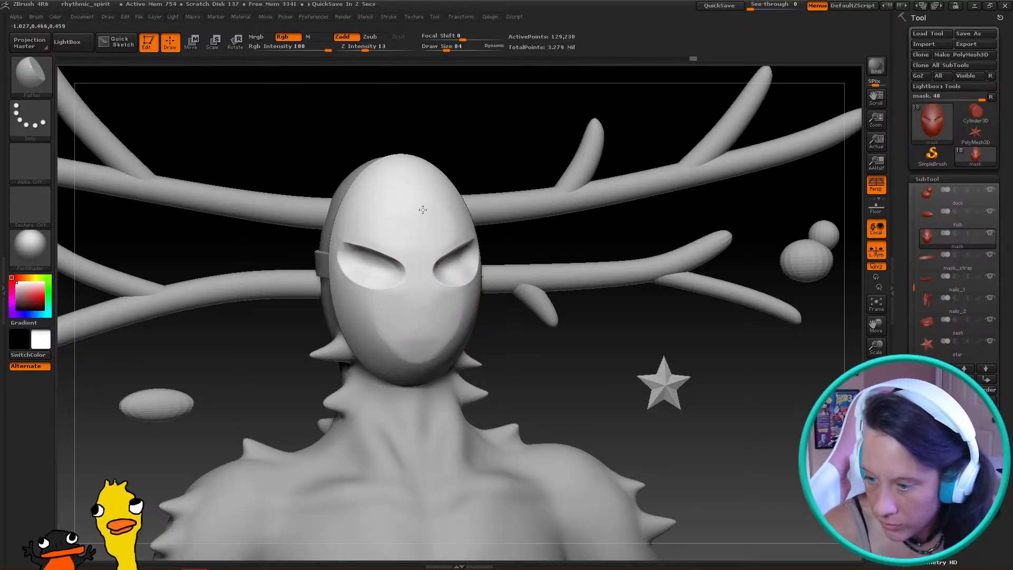
{"action": "left_click_drag", "start_coordinate": [506, 129], "coordinate": [398, 231]}
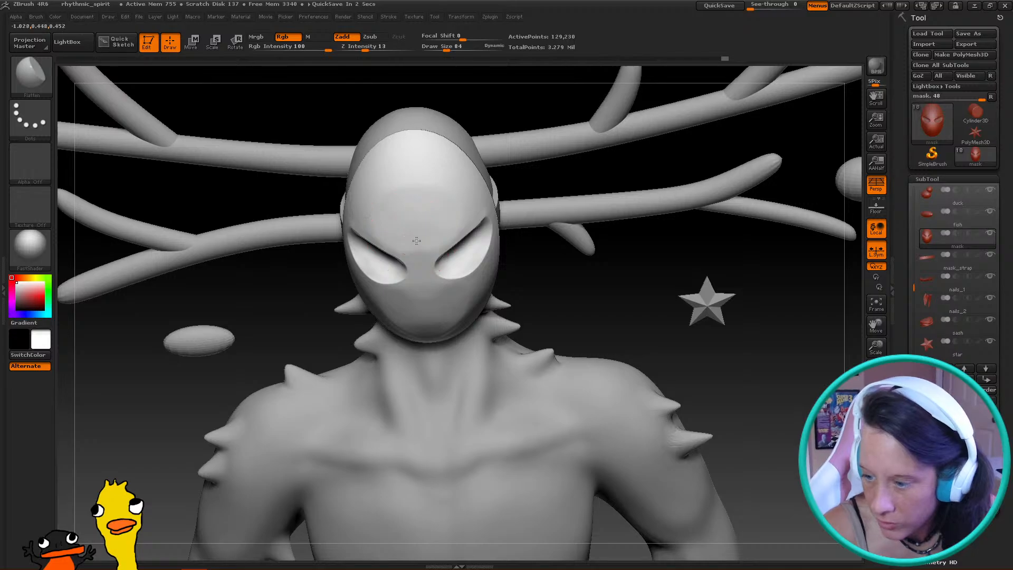
{"action": "left_click_drag", "start_coordinate": [561, 294], "coordinate": [427, 331]}
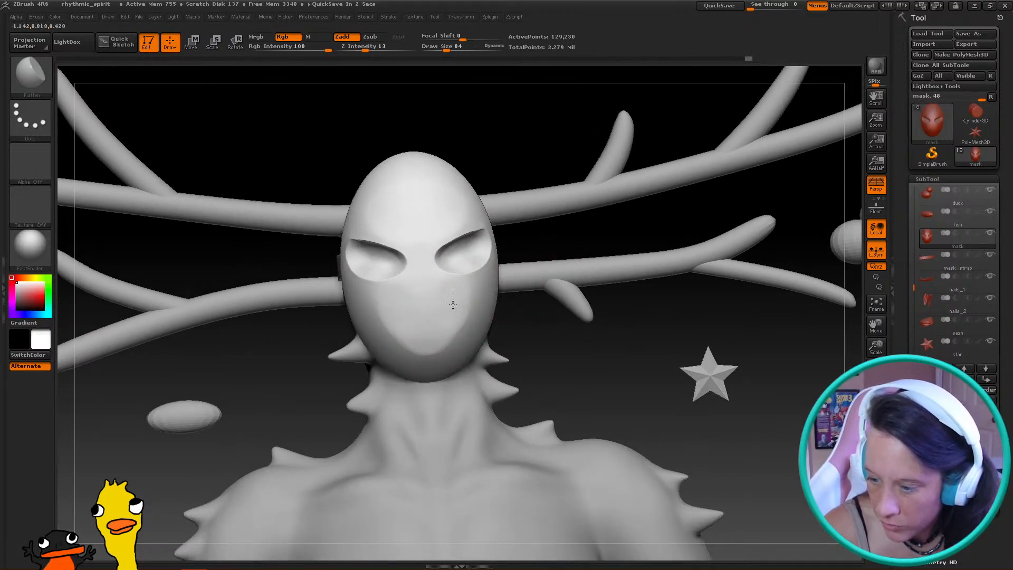
{"action": "mouse_move", "coordinate": [313, 356]}
{"action": "left_mouse_down"}
{"action": "mouse_move", "coordinate": [475, 354]}
{"action": "mouse_move", "coordinate": [414, 351]}
{"action": "left_mouse_up"}
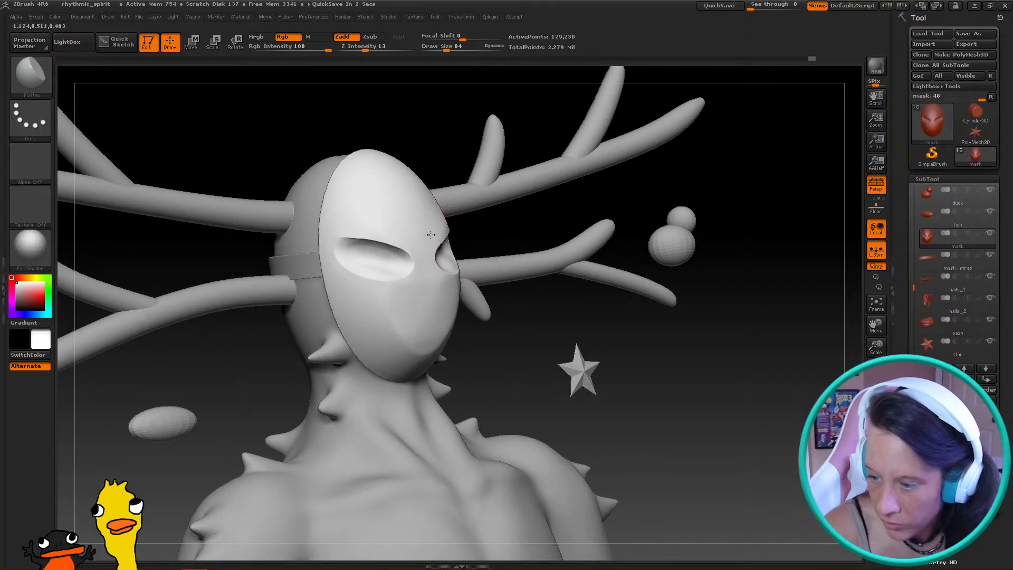
{"action": "left_click_drag", "start_coordinate": [564, 359], "coordinate": [402, 293]}
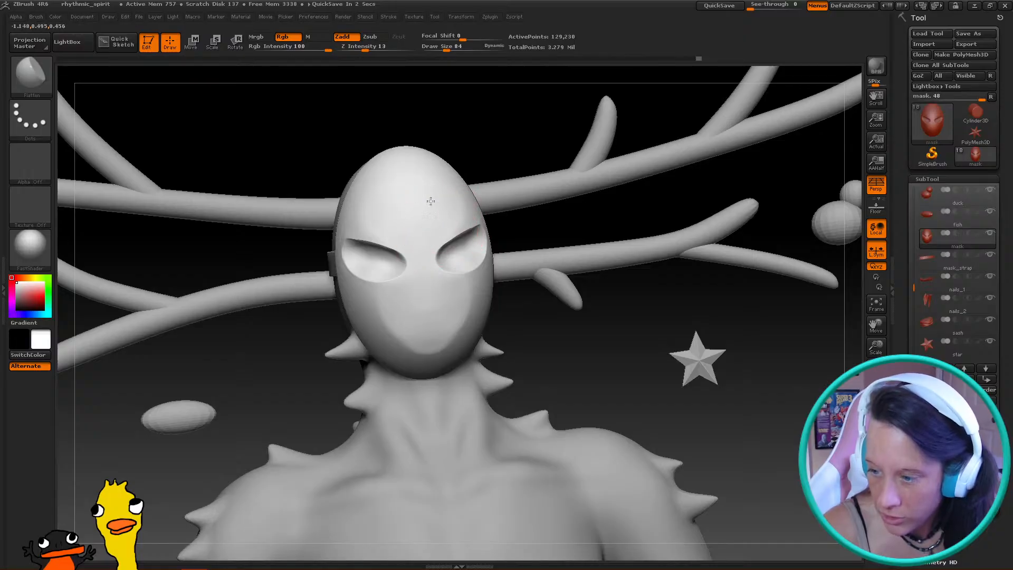
{"action": "mouse_move", "coordinate": [296, 343]}
{"action": "left_mouse_down"}
{"action": "mouse_move", "coordinate": [412, 338]}
{"action": "mouse_move", "coordinate": [275, 370]}
{"action": "mouse_move", "coordinate": [407, 290]}
{"action": "left_mouse_up"}
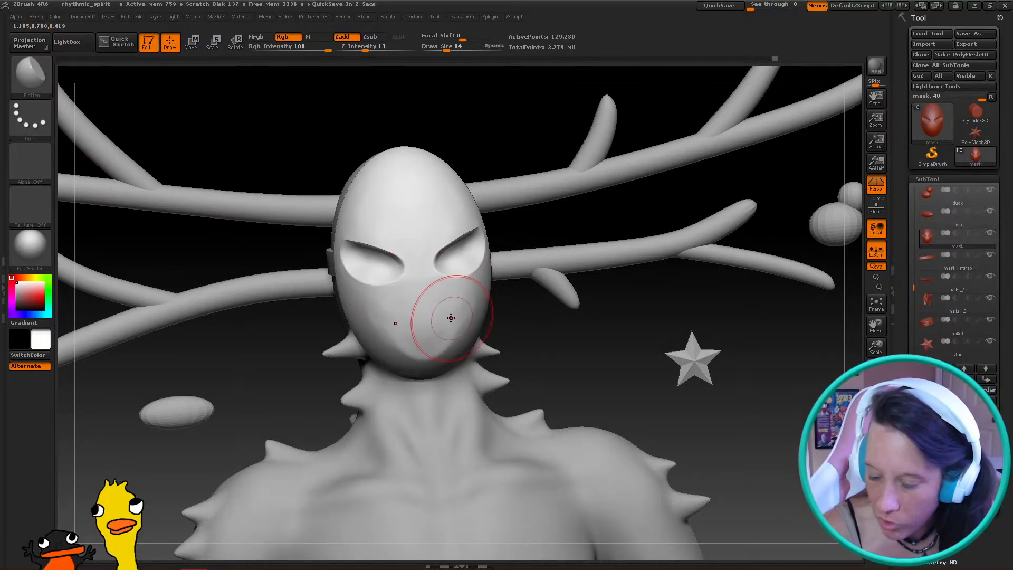
Flatten the cheeks beneath both eye sockets with short Flatten strokes, undoing one stroke across the lower face
{"action": "mouse_move", "coordinate": [31, 121]}
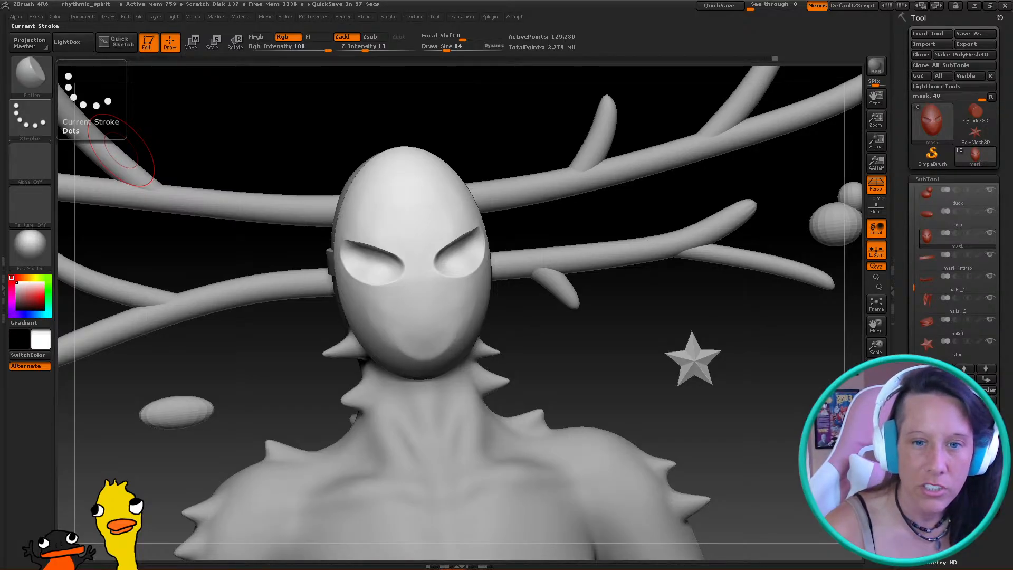
{"action": "mouse_move", "coordinate": [457, 307]}
{"action": "left_mouse_down"}
{"action": "mouse_move", "coordinate": [441, 332]}
{"action": "mouse_move", "coordinate": [468, 297]}
{"action": "left_mouse_up"}
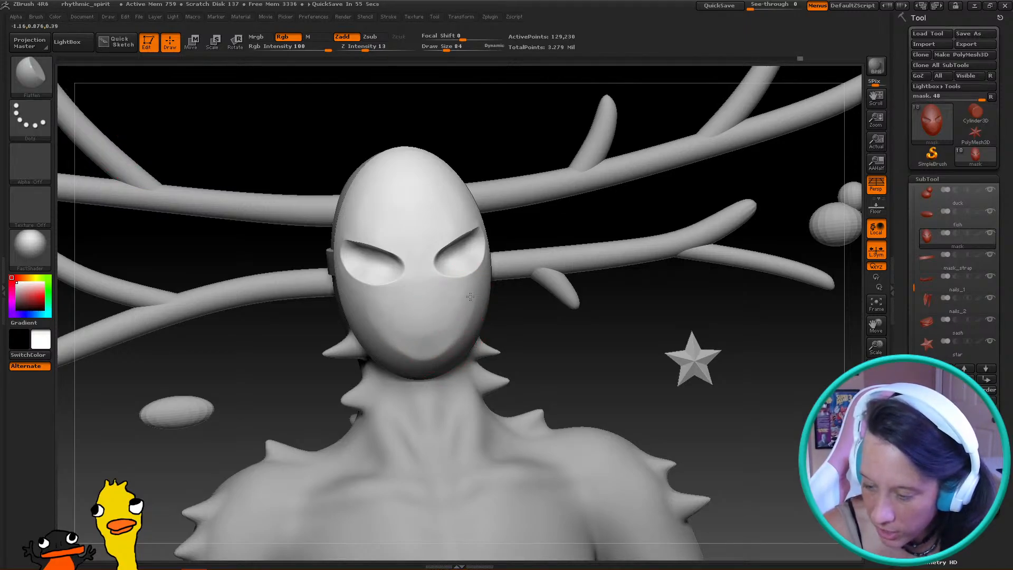
{"action": "left_click_drag", "start_coordinate": [311, 351], "coordinate": [438, 308]}
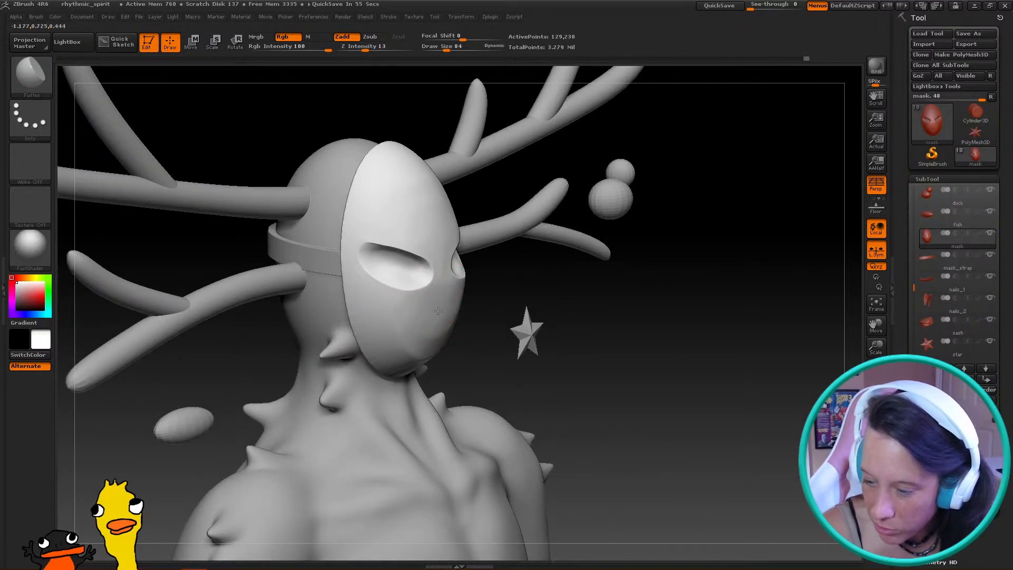
{"action": "left_click_drag", "start_coordinate": [596, 308], "coordinate": [518, 306]}
{"action": "mouse_move", "coordinate": [459, 320]}
{"action": "left_mouse_down"}
{"action": "mouse_move", "coordinate": [449, 329]}
{"action": "mouse_move", "coordinate": [436, 310]}
{"action": "mouse_move", "coordinate": [449, 325]}
{"action": "mouse_move", "coordinate": [391, 326]}
{"action": "left_mouse_up"}
{"action": "key", "text": "ctrl+z"}
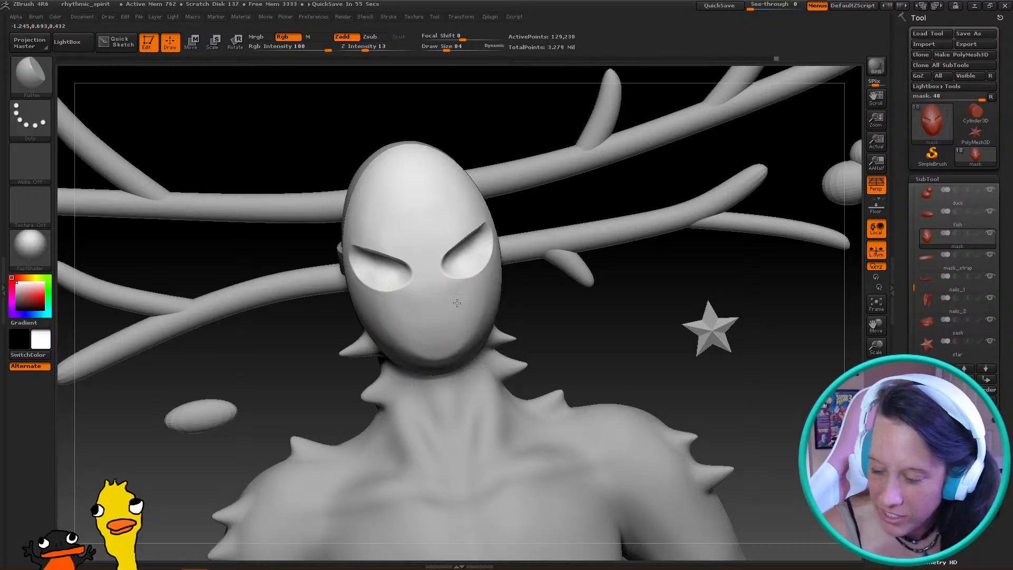
{"action": "left_click_drag", "start_coordinate": [451, 304], "coordinate": [400, 348]}
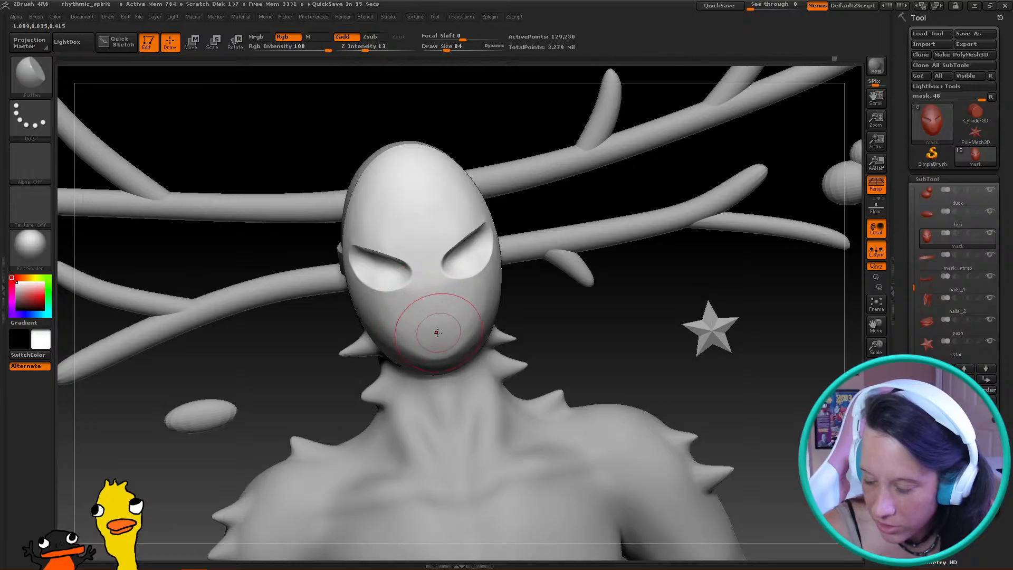
Shape the mask's chin and jawline from the side and below with Flatten strokes, and smooth the lower face
{"action": "left_click_drag", "start_coordinate": [306, 365], "coordinate": [471, 371]}
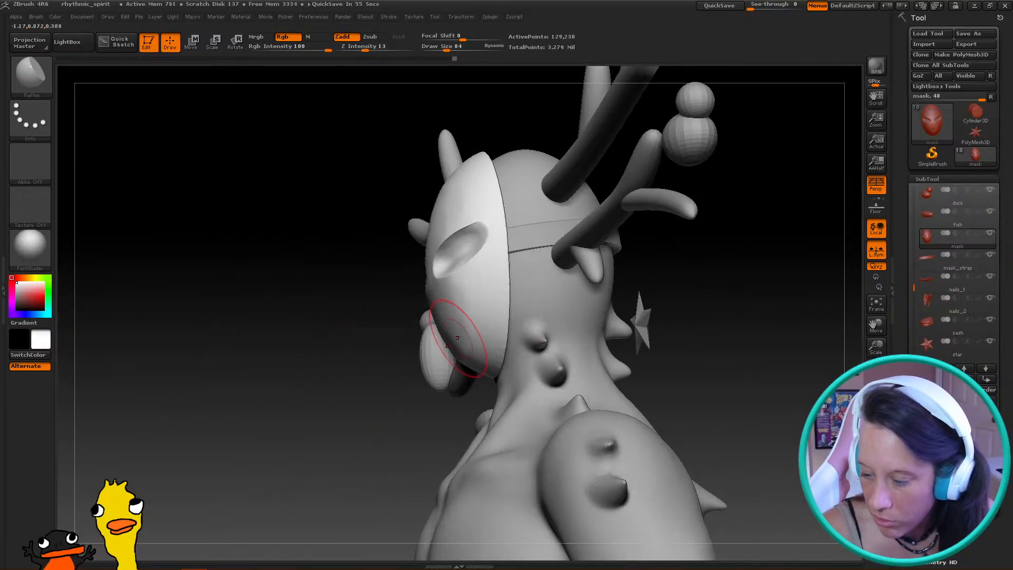
{"action": "mouse_move", "coordinate": [395, 436]}
{"action": "left_mouse_down"}
{"action": "mouse_move", "coordinate": [452, 343]}
{"action": "mouse_move", "coordinate": [444, 377]}
{"action": "left_mouse_up"}
{"action": "mouse_move", "coordinate": [431, 442]}
{"action": "left_mouse_down"}
{"action": "mouse_move", "coordinate": [317, 371]}
{"action": "mouse_move", "coordinate": [398, 356]}
{"action": "left_mouse_up"}
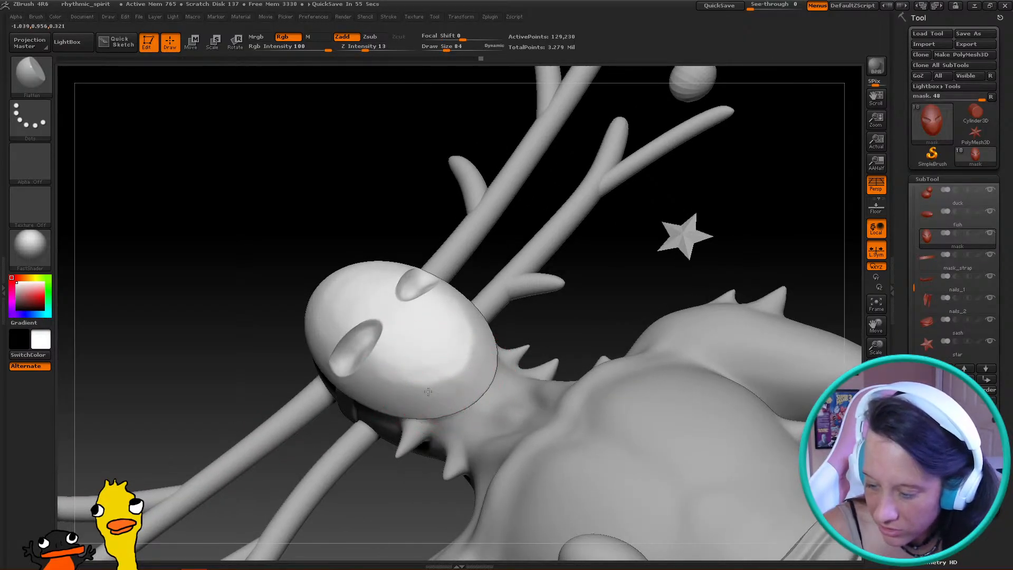
{"action": "left_click_drag", "start_coordinate": [582, 296], "coordinate": [436, 362]}
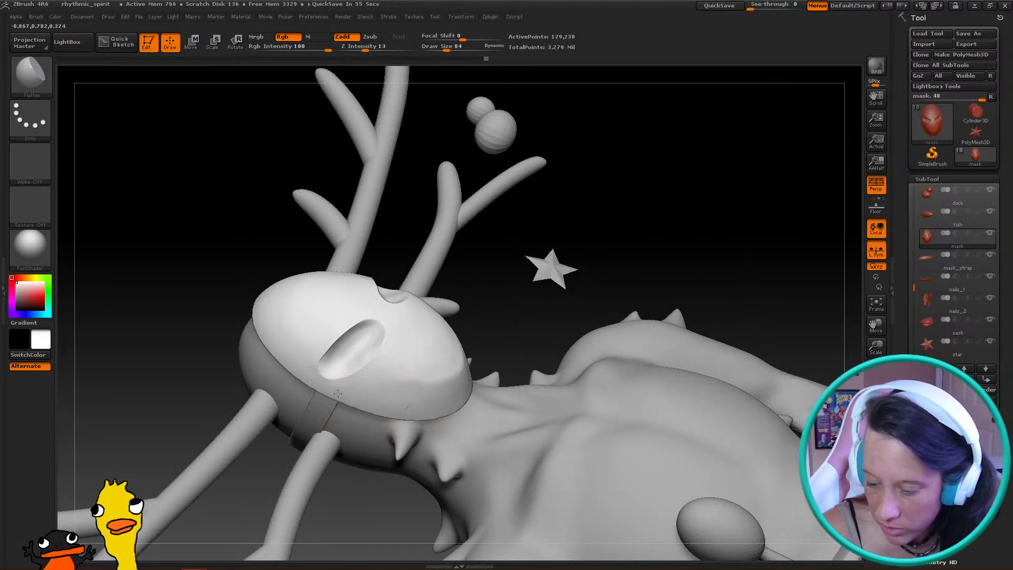
{"action": "left_click_drag", "start_coordinate": [509, 334], "coordinate": [452, 348]}
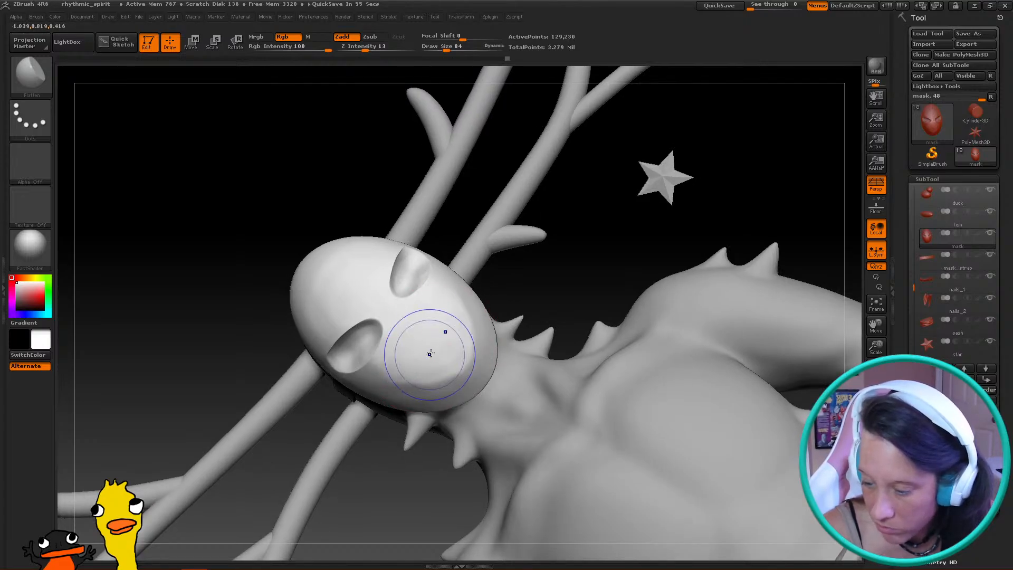
{"action": "left_click_drag", "start_coordinate": [445, 343], "coordinate": [579, 244]}
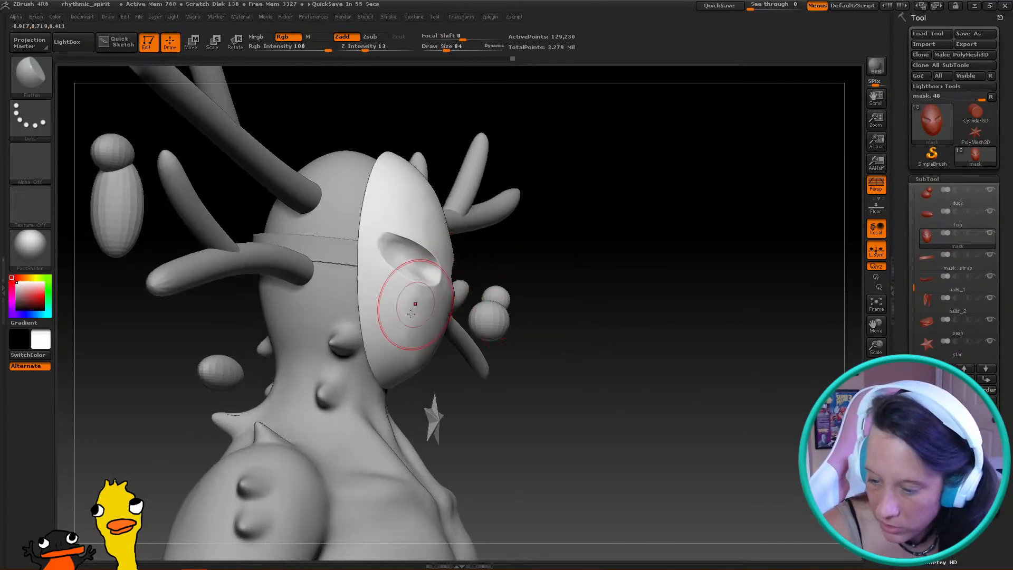
Refine the cheek planes from the outer eye corners to the chin with Flatten, working from both three-quarter sides
{"action": "left_click_drag", "start_coordinate": [633, 254], "coordinate": [549, 306]}
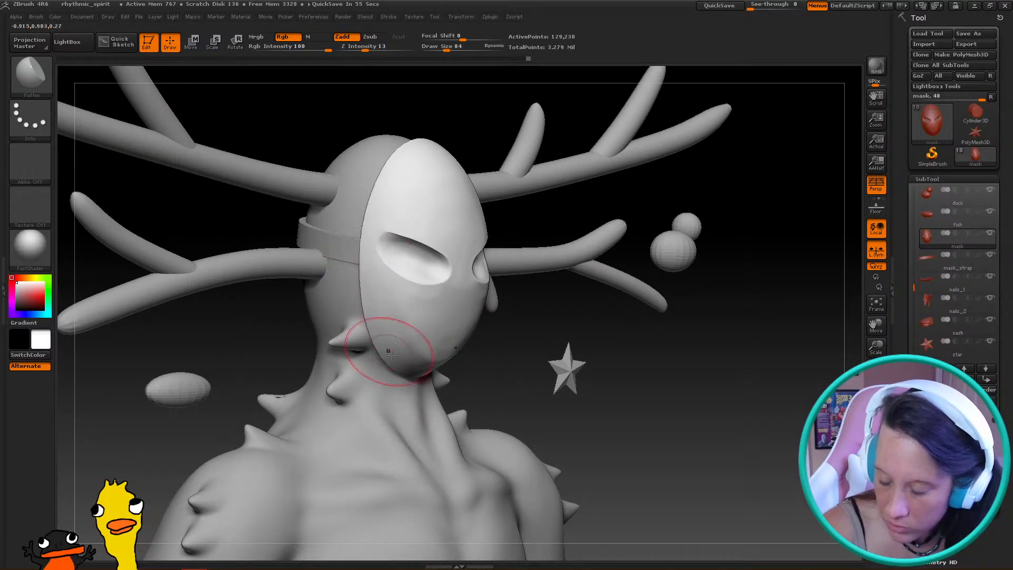
{"action": "left_click_drag", "start_coordinate": [610, 340], "coordinate": [430, 305]}
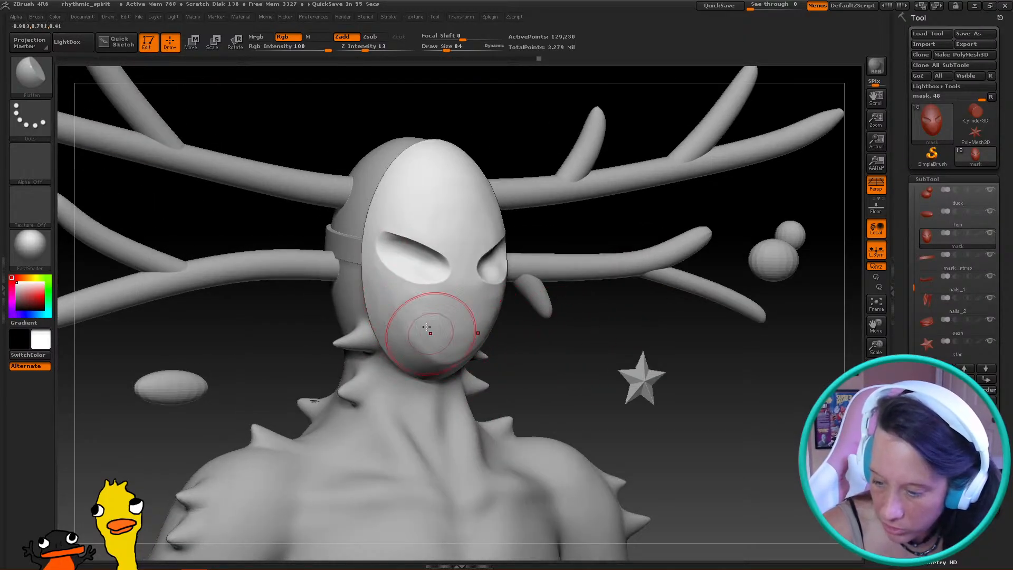
{"action": "left_click_drag", "start_coordinate": [579, 344], "coordinate": [600, 339]}
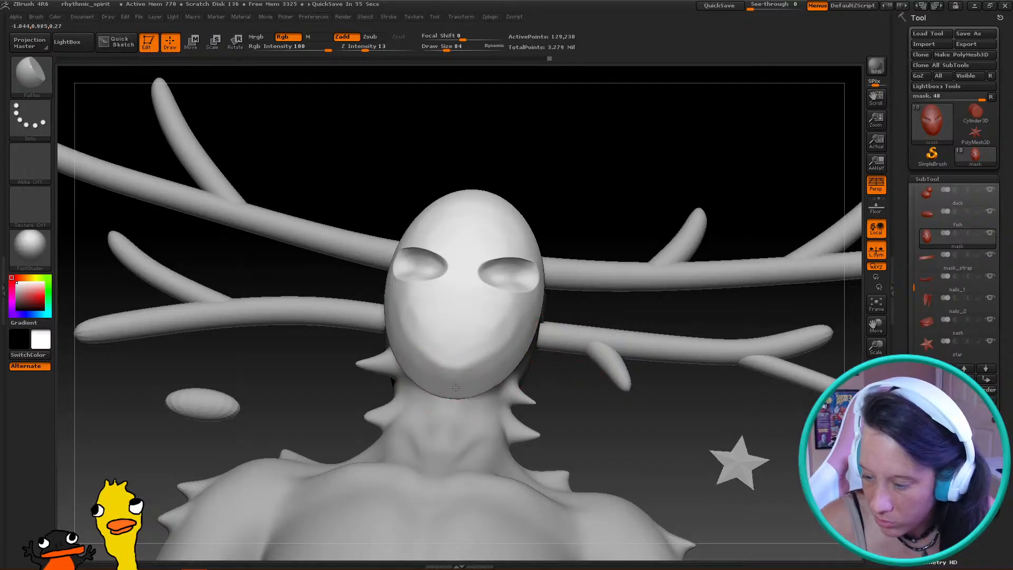
{"action": "left_click_drag", "start_coordinate": [606, 391], "coordinate": [575, 370]}
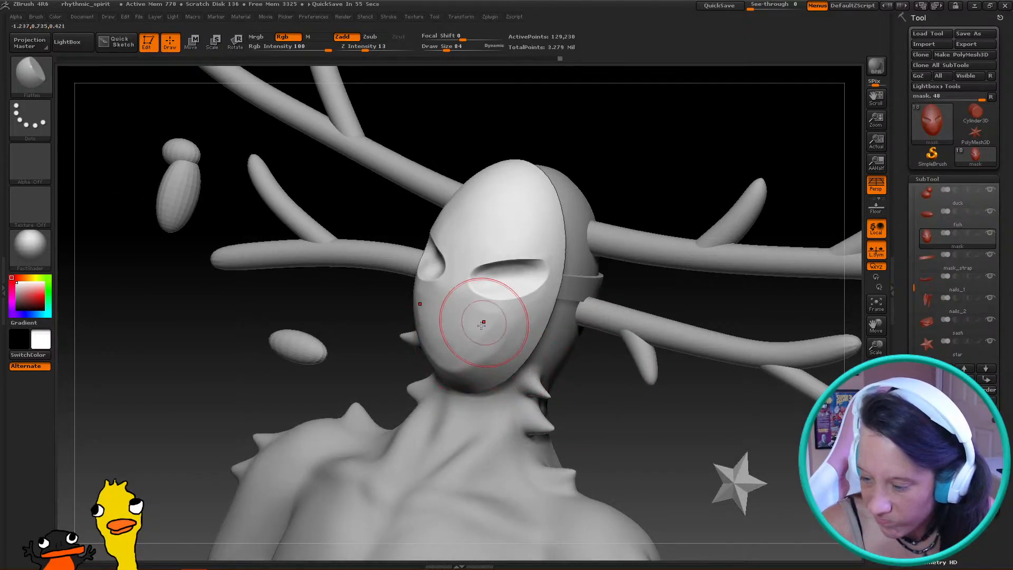
{"action": "left_click_drag", "start_coordinate": [402, 363], "coordinate": [453, 281]}
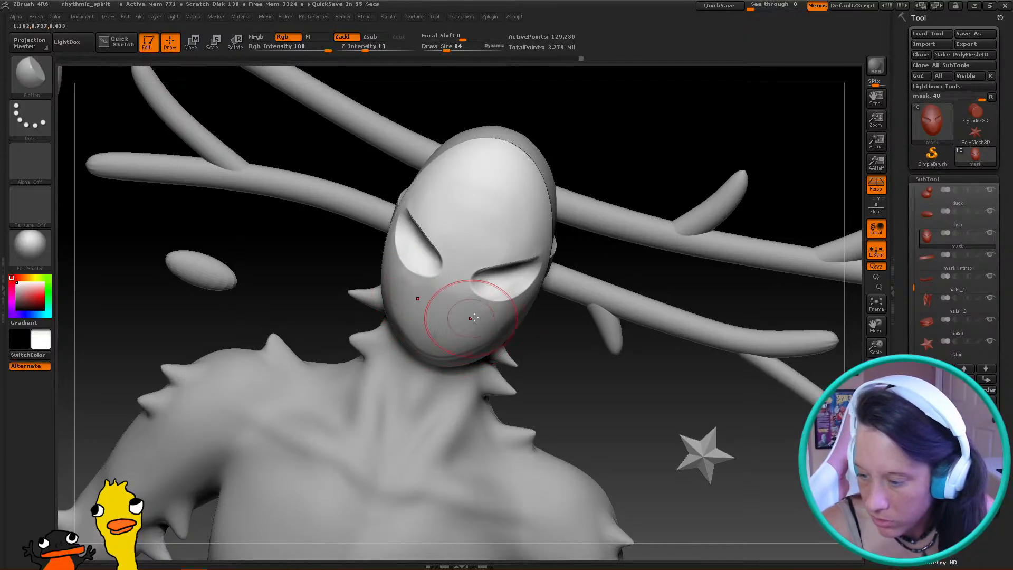
{"action": "left_click_drag", "start_coordinate": [546, 362], "coordinate": [484, 351]}
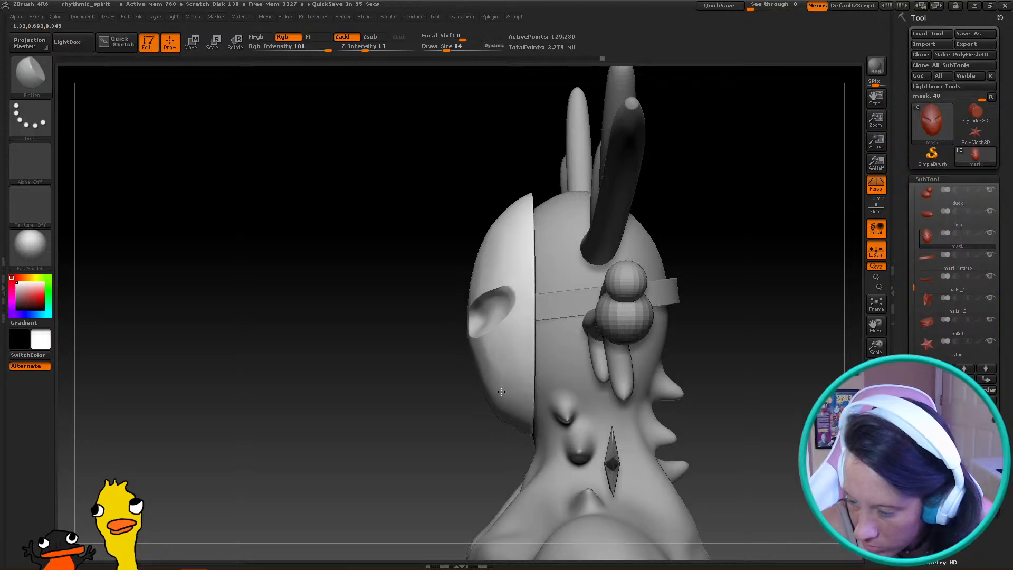
Flatten the sides of the forehead and the mask's upper edge, working from the side and from above
{"action": "left_click_drag", "start_coordinate": [391, 387], "coordinate": [498, 311]}
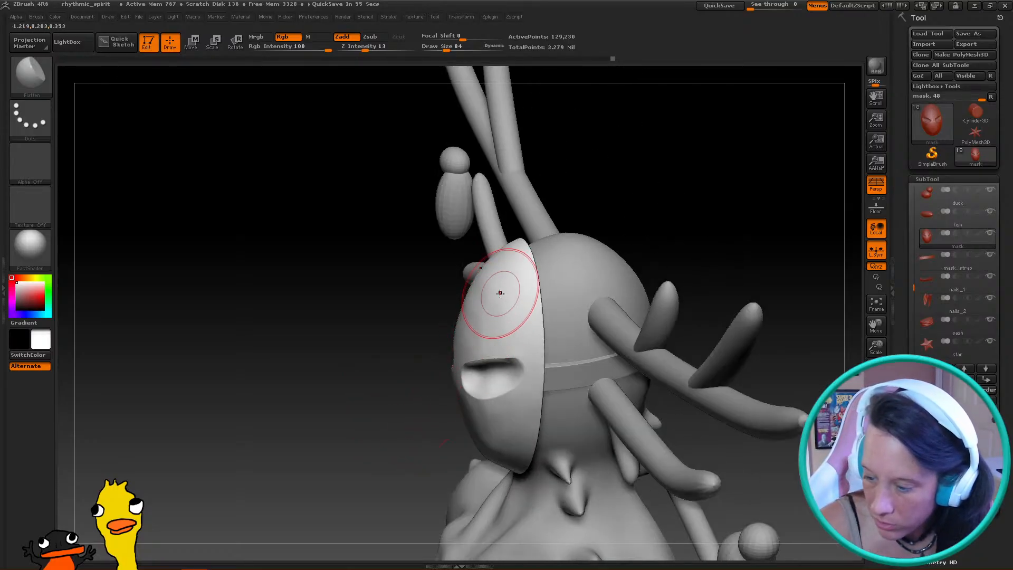
{"action": "mouse_move", "coordinate": [403, 395]}
{"action": "left_mouse_down"}
{"action": "mouse_move", "coordinate": [609, 185]}
{"action": "mouse_move", "coordinate": [568, 152]}
{"action": "mouse_move", "coordinate": [417, 253]}
{"action": "left_mouse_up"}
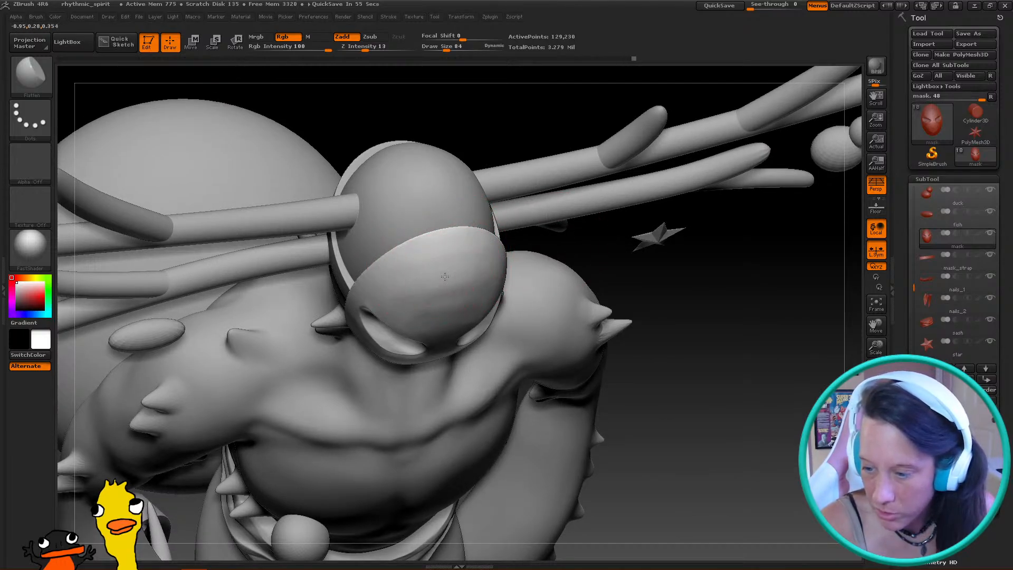
{"action": "left_click_drag", "start_coordinate": [605, 283], "coordinate": [465, 237]}
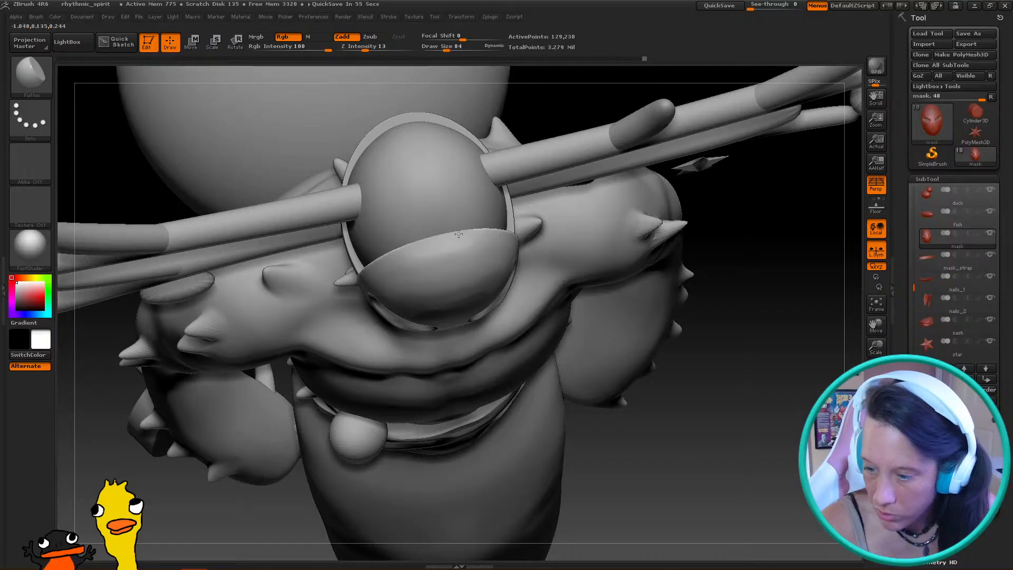
{"action": "left_click_drag", "start_coordinate": [609, 270], "coordinate": [640, 283]}
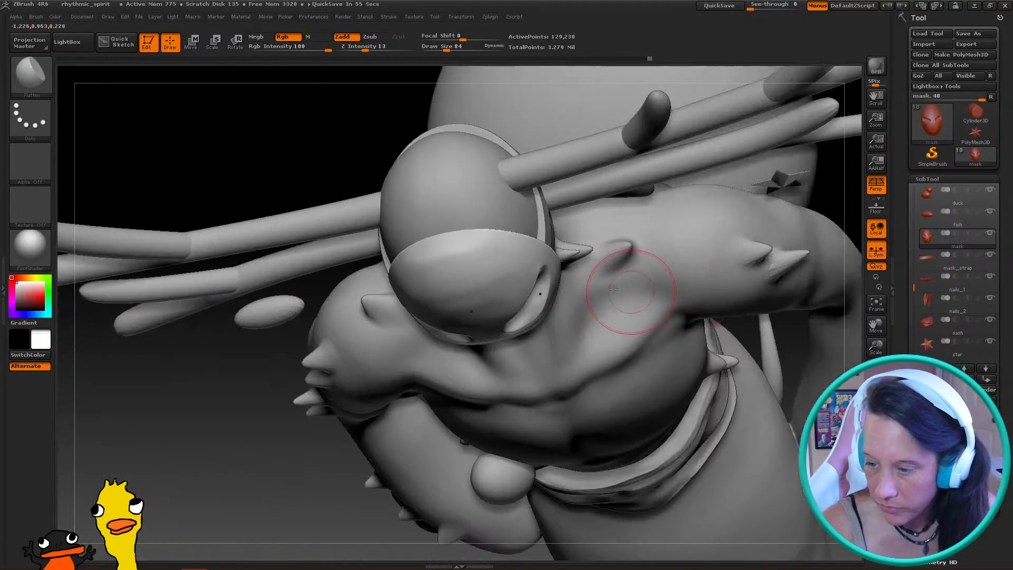
{"action": "left_click_drag", "start_coordinate": [223, 420], "coordinate": [360, 370]}
{"action": "left_click_drag", "start_coordinate": [583, 407], "coordinate": [561, 366]}
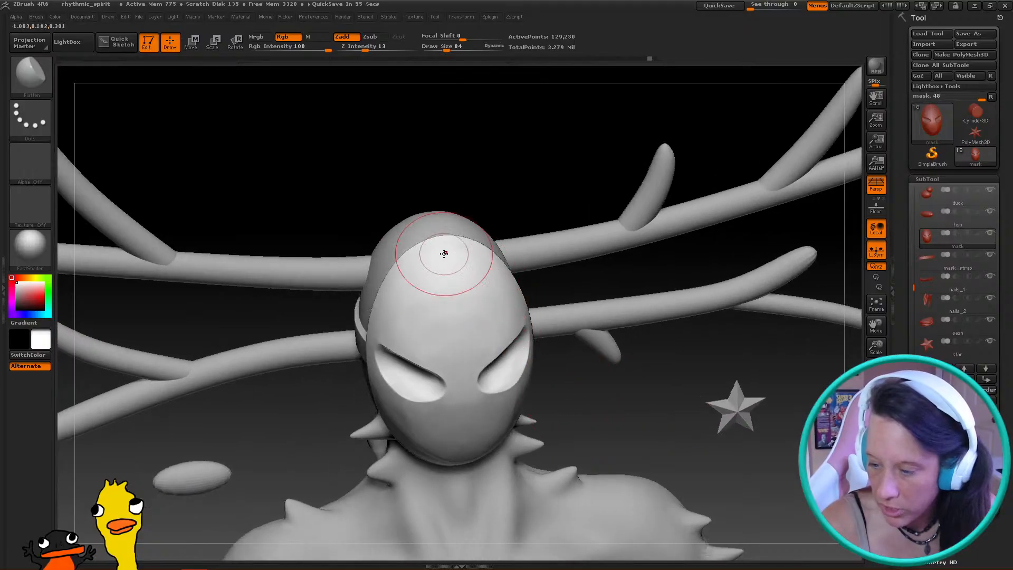
{"action": "mouse_move", "coordinate": [577, 193]}
{"action": "left_mouse_down"}
{"action": "mouse_move", "coordinate": [543, 136]}
{"action": "mouse_move", "coordinate": [496, 142]}
{"action": "left_mouse_up"}
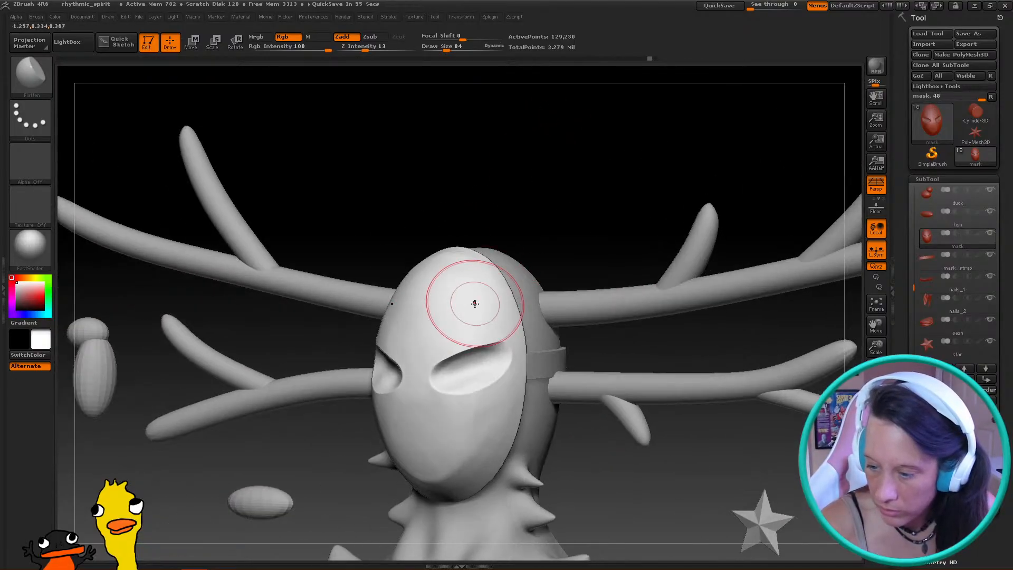
Even out the side planes of the mask's lower face with Flatten, checking the profile and underside
{"action": "mouse_move", "coordinate": [372, 378]}
{"action": "left_mouse_down", "text": "shift"}
{"action": "mouse_move", "coordinate": [269, 493]}
{"action": "mouse_move", "coordinate": [298, 485]}
{"action": "left_mouse_up", "text": "shift"}
{"action": "left_click_drag", "start_coordinate": [369, 446], "coordinate": [374, 357], "text": "alt"}
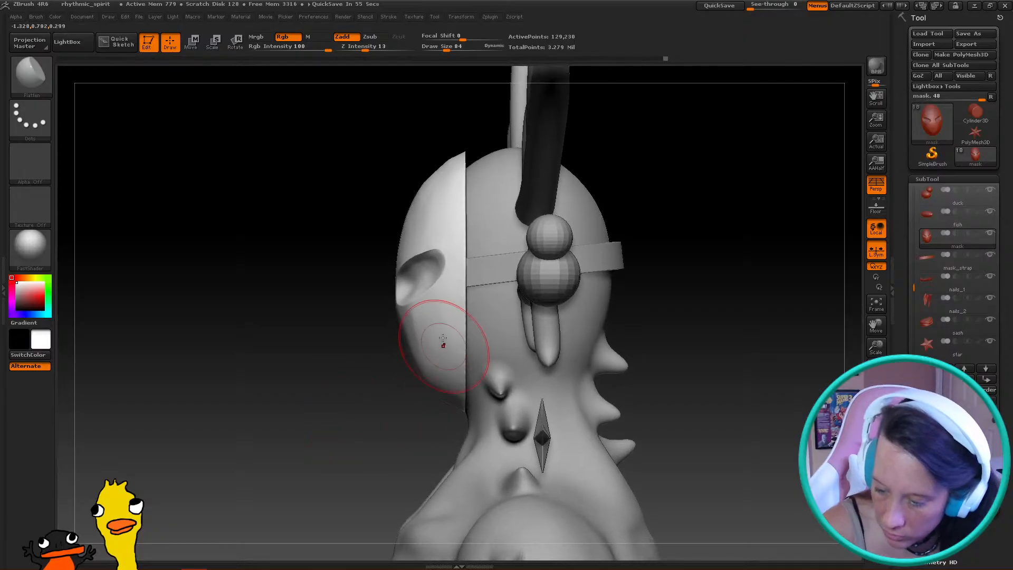
{"action": "left_click_drag", "start_coordinate": [391, 457], "coordinate": [425, 357]}
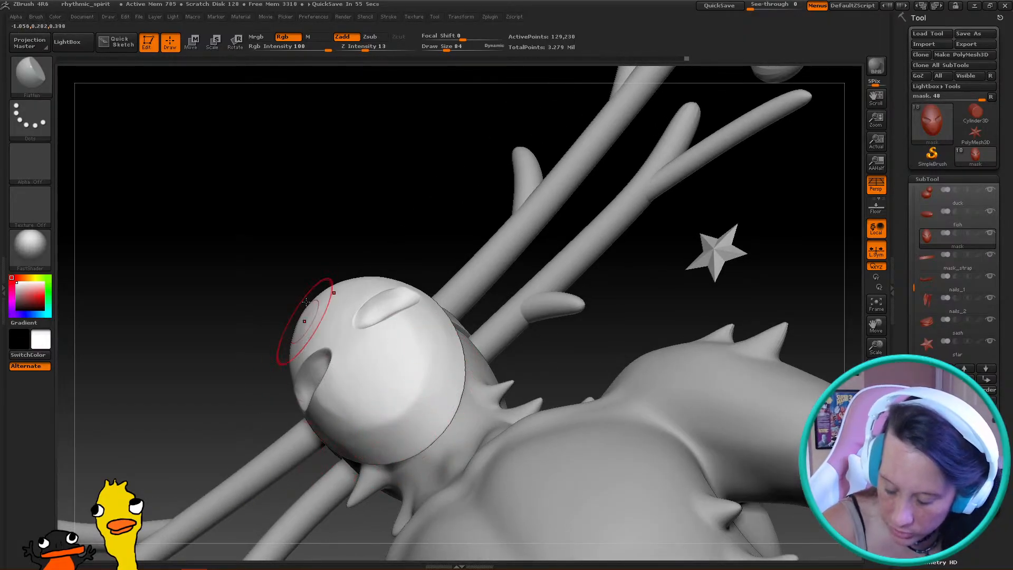
{"action": "left_click_drag", "start_coordinate": [306, 339], "coordinate": [375, 220]}
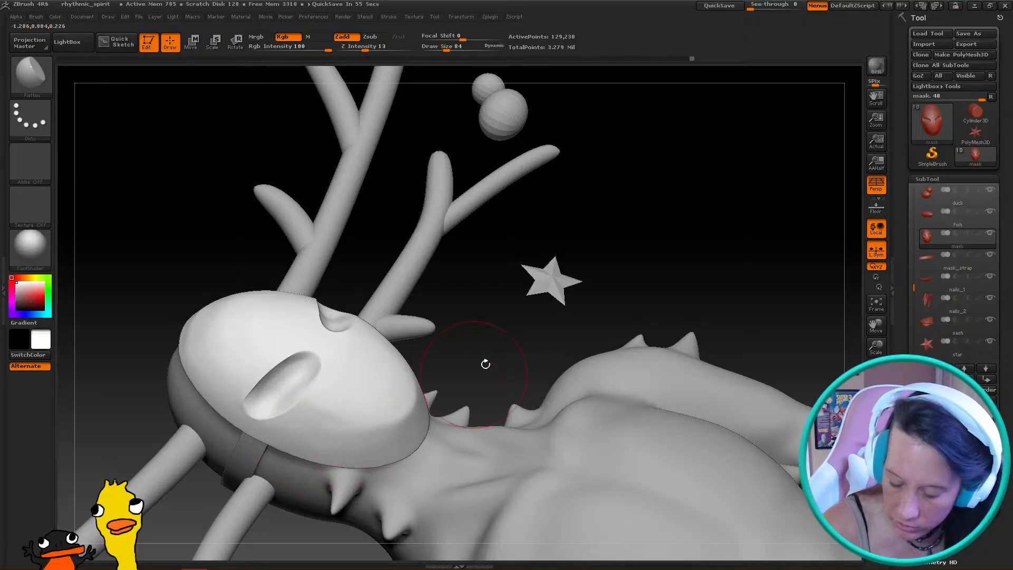
{"action": "left_click_drag", "start_coordinate": [474, 366], "coordinate": [452, 396]}
{"action": "mouse_move", "coordinate": [384, 384]}
{"action": "left_mouse_down"}
{"action": "mouse_move", "coordinate": [401, 364]}
{"action": "mouse_move", "coordinate": [390, 370]}
{"action": "left_mouse_up"}
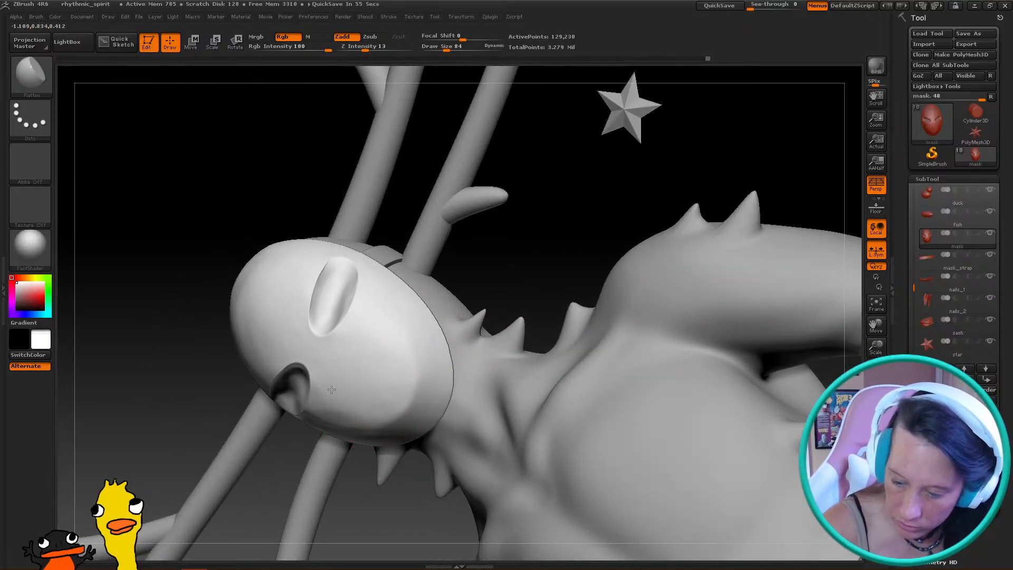
{"action": "left_click_drag", "start_coordinate": [226, 340], "coordinate": [389, 335]}
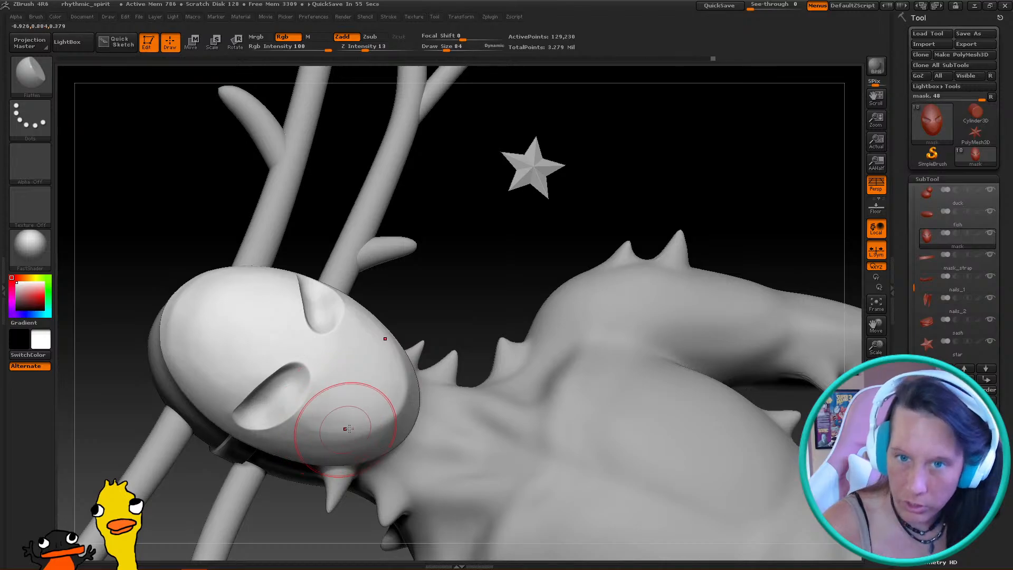
Refine the forehead plane between the brows and the mask's top rim with further Flatten strokes
{"action": "mouse_move", "coordinate": [458, 320]}
{"action": "left_mouse_down"}
{"action": "mouse_move", "coordinate": [475, 255]}
{"action": "mouse_move", "coordinate": [309, 364]}
{"action": "mouse_move", "coordinate": [337, 353]}
{"action": "mouse_move", "coordinate": [317, 369]}
{"action": "mouse_move", "coordinate": [364, 364]}
{"action": "mouse_move", "coordinate": [326, 365]}
{"action": "left_mouse_up"}
{"action": "mouse_move", "coordinate": [473, 224]}
{"action": "left_mouse_down"}
{"action": "mouse_move", "coordinate": [499, 259]}
{"action": "mouse_move", "coordinate": [488, 269]}
{"action": "left_mouse_up"}
{"action": "mouse_move", "coordinate": [359, 317]}
{"action": "left_mouse_down"}
{"action": "mouse_move", "coordinate": [338, 328]}
{"action": "mouse_move", "coordinate": [325, 310]}
{"action": "left_mouse_up"}
{"action": "left_click_drag", "start_coordinate": [324, 311], "coordinate": [256, 302]}
{"action": "left_click_drag", "start_coordinate": [403, 199], "coordinate": [327, 238]}
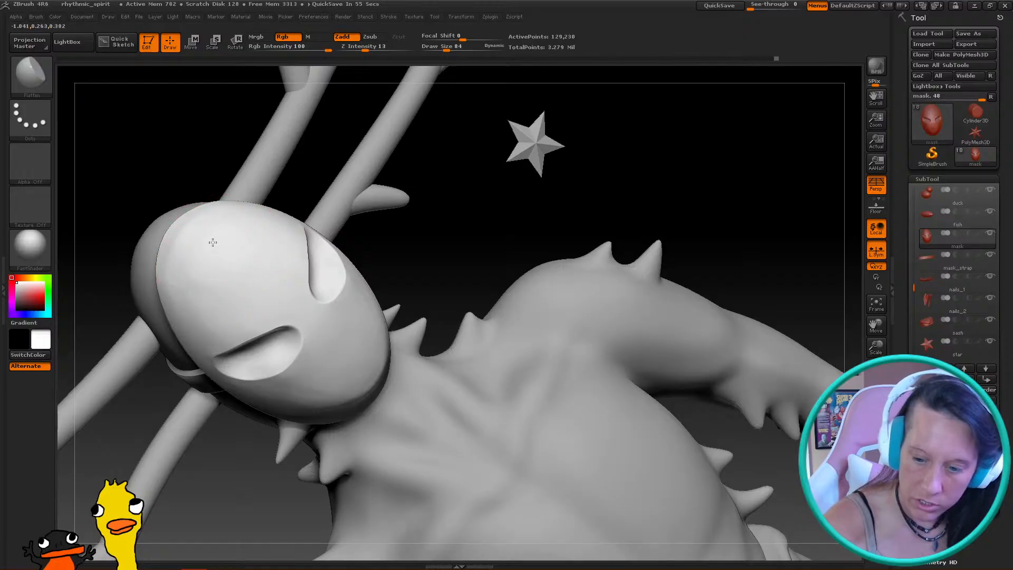
{"action": "left_click_drag", "start_coordinate": [440, 258], "coordinate": [222, 316]}
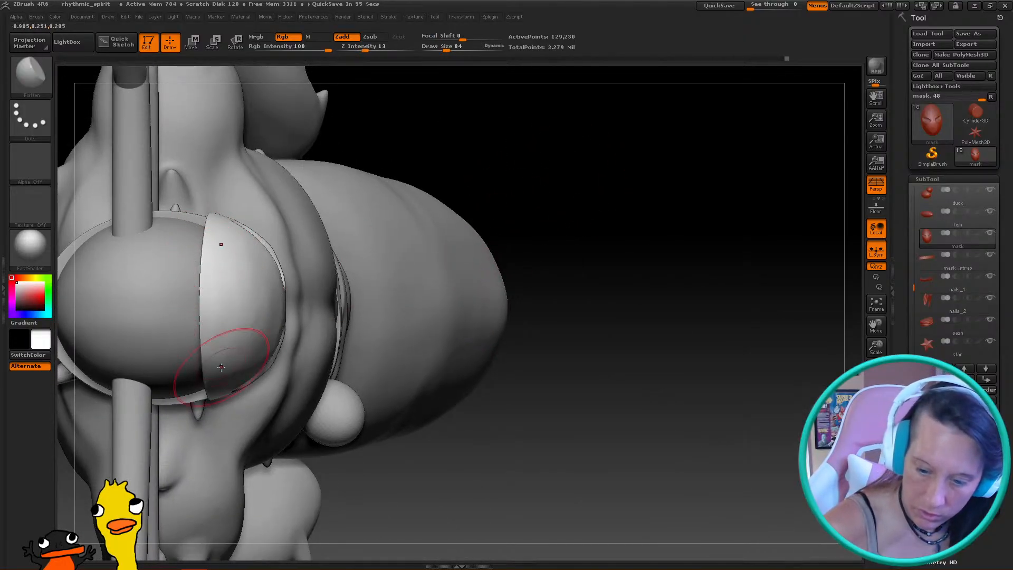
Even out the planes along the mask's upper sides and forehead with further Flatten strokes at draw size 84
{"action": "left_click_drag", "start_coordinate": [550, 178], "coordinate": [549, 130]}
{"action": "left_click_drag", "start_coordinate": [245, 327], "coordinate": [452, 334]}
{"action": "left_click_drag", "start_coordinate": [444, 252], "coordinate": [471, 164], "text": "alt"}
{"action": "left_click_drag", "start_coordinate": [221, 264], "coordinate": [269, 214]}
{"action": "left_click_drag", "start_coordinate": [388, 151], "coordinate": [384, 147], "text": "shift"}
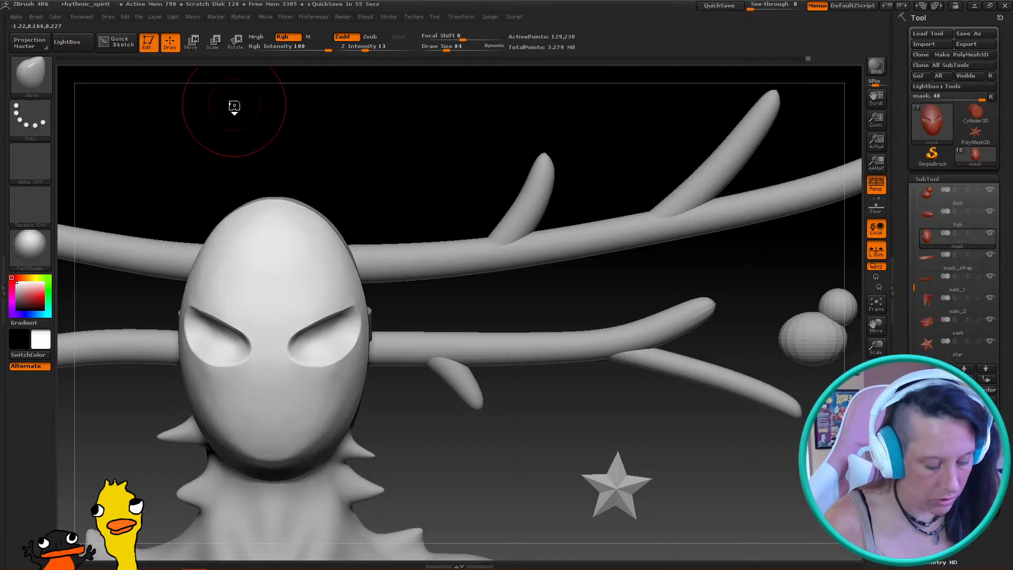
Lower the middle of the mask's top edge with the Move brush at draw size 304
{"action": "key", "text": "bracketright"}
{"action": "key", "text": "bracketright"}
{"action": "key", "text": "bracketright"}
{"action": "key", "text": "bracketright"}
{"action": "key", "text": "bracketright"}
{"action": "key", "text": "bracketright"}
{"action": "key", "text": "bracketright"}
{"action": "key", "text": "bracketright"}
{"action": "key", "text": "bracketright"}
{"action": "key", "text": "bracketright"}
{"action": "key", "text": "bracketright"}
{"action": "key", "text": "bracketright"}
{"action": "key", "text": "bracketright"}
{"action": "key", "text": "bracketright"}
{"action": "key", "text": "bracketright"}
{"action": "key", "text": "bracketright"}
{"action": "key", "text": "bracketright"}
{"action": "key", "text": "bracketright"}
{"action": "key", "text": "bracketright"}
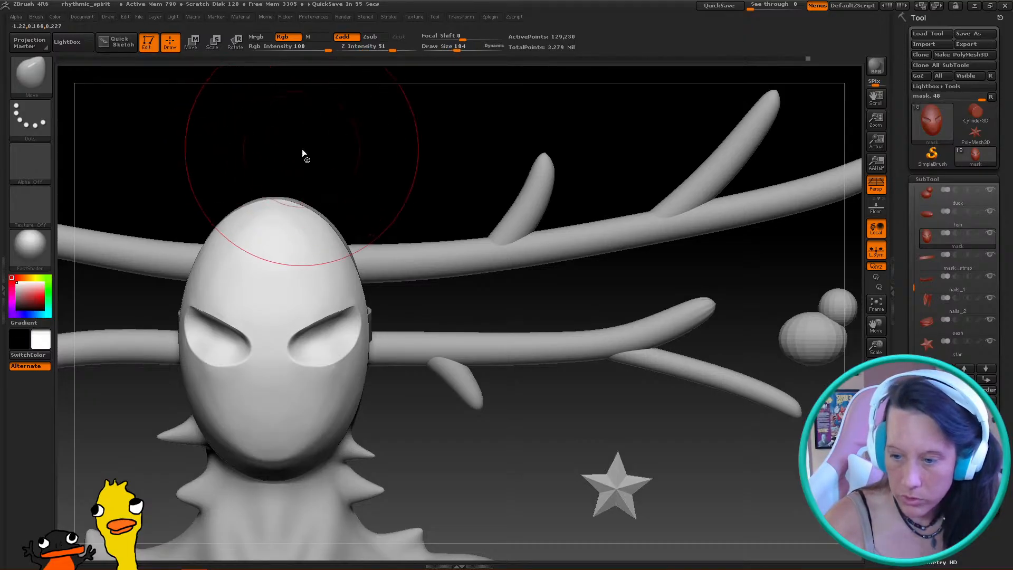
{"action": "left_click_drag", "start_coordinate": [339, 148], "coordinate": [364, 148]}
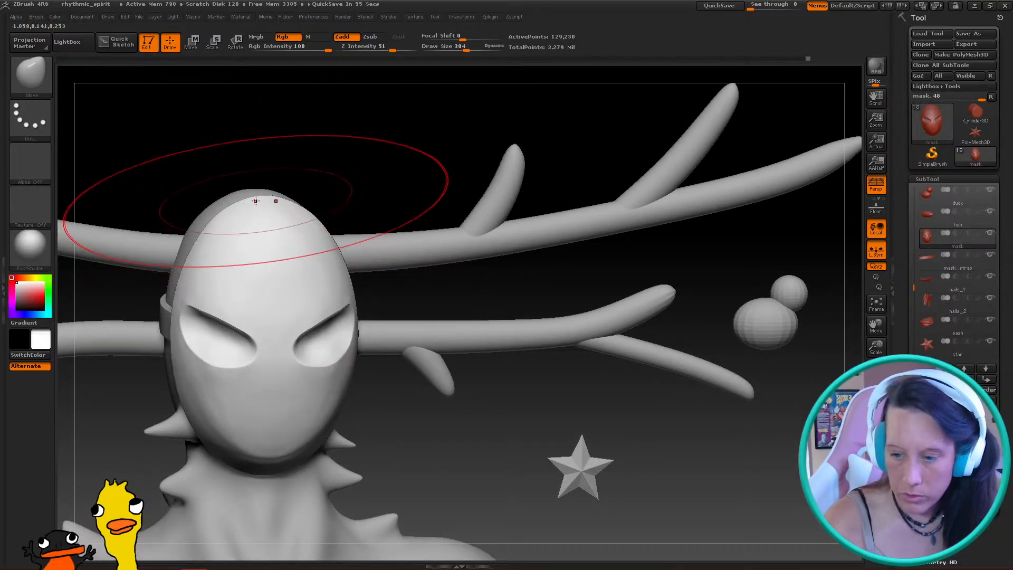
{"action": "left_click_drag", "start_coordinate": [257, 199], "coordinate": [259, 205]}
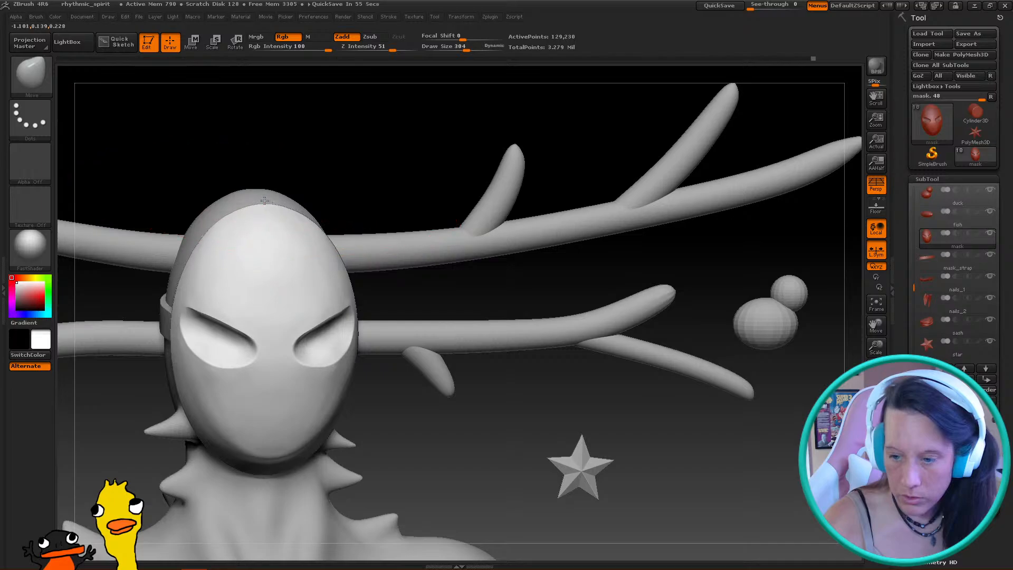
Reshape the mask's upper rim with the Move brush at draw size 172 and compare it with the rhythmic_spirit.jpg reference drawing
{"action": "mouse_move", "coordinate": [357, 168]}
{"action": "left_mouse_down"}
{"action": "mouse_move", "coordinate": [332, 169]}
{"action": "mouse_move", "coordinate": [338, 158]}
{"action": "mouse_move", "coordinate": [401, 174]}
{"action": "left_mouse_up"}
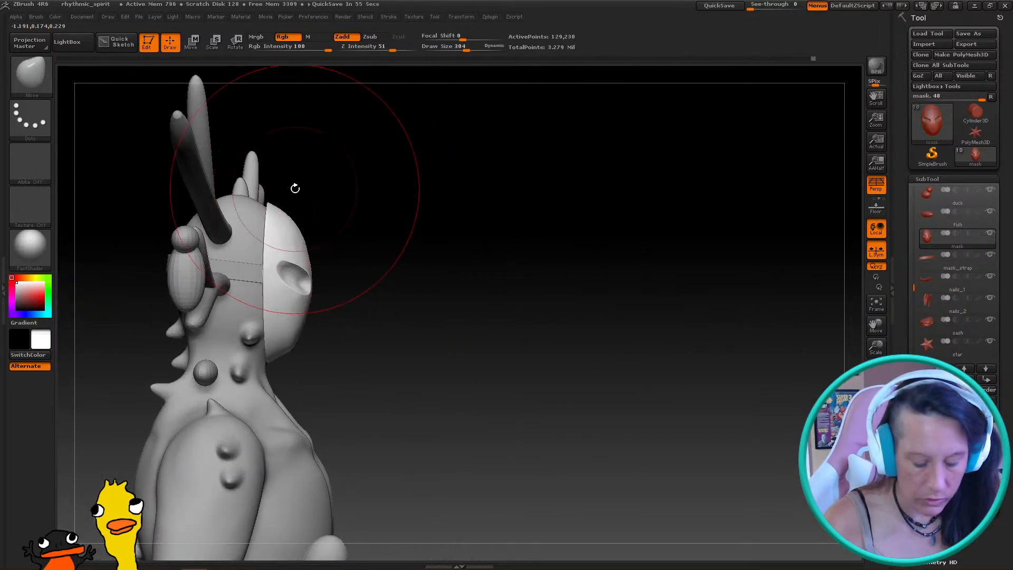
{"action": "key", "text": "bracketleft"}
{"action": "key", "text": "bracketleft"}
{"action": "key", "text": "bracketleft"}
{"action": "key", "text": "bracketleft"}
{"action": "left_click_drag", "start_coordinate": [326, 183], "coordinate": [333, 208]}
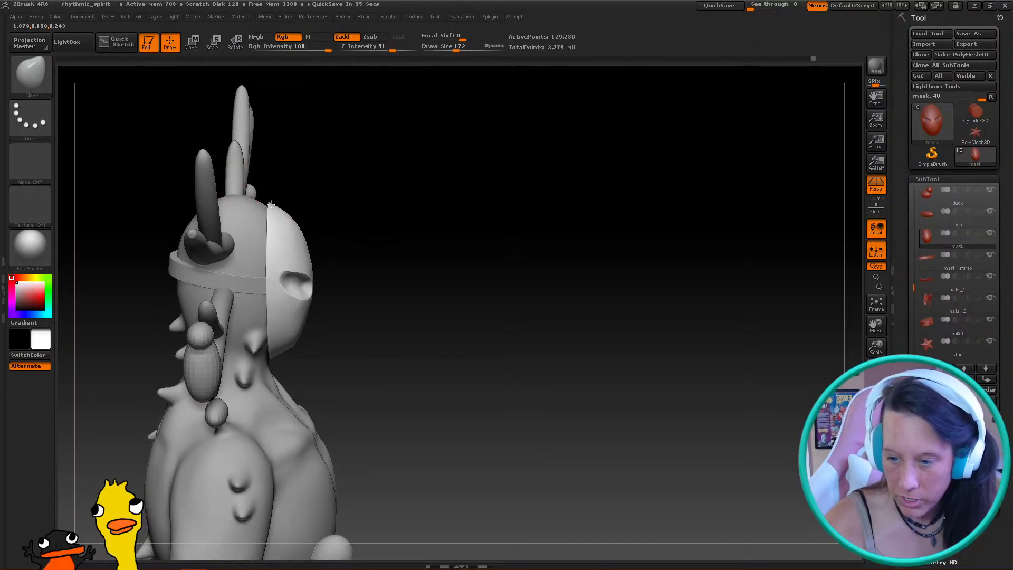
{"action": "left_click_drag", "start_coordinate": [270, 205], "coordinate": [359, 175]}
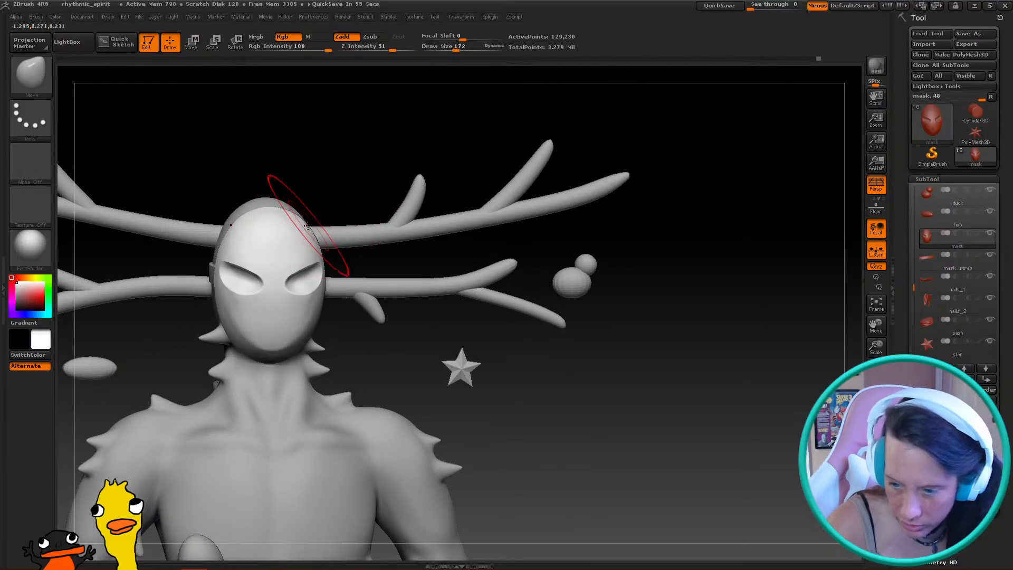
{"action": "left_click_drag", "start_coordinate": [317, 226], "coordinate": [338, 198]}
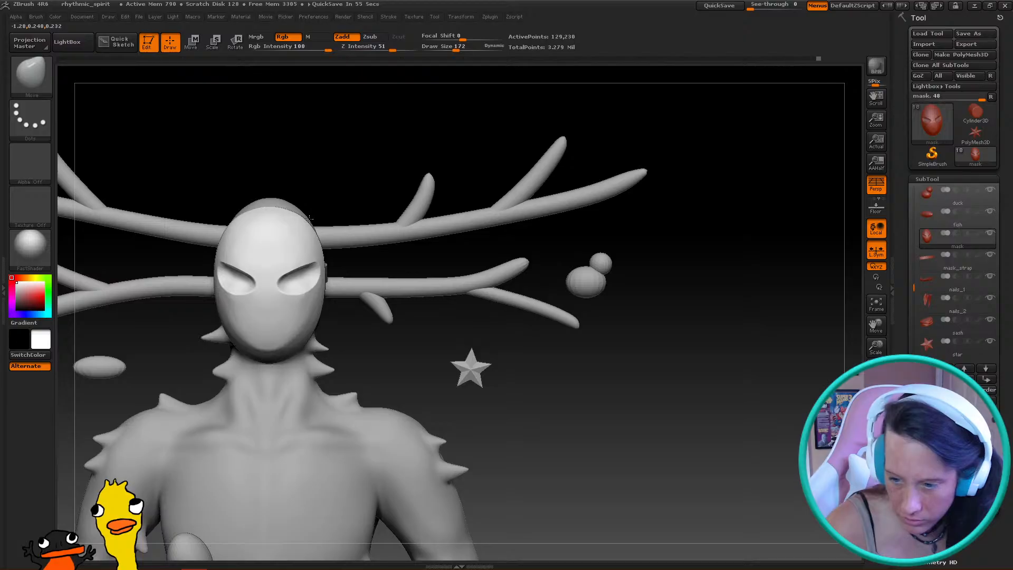
{"action": "mouse_move", "coordinate": [362, 184]}
{"action": "left_mouse_down"}
{"action": "mouse_move", "coordinate": [346, 190]}
{"action": "mouse_move", "coordinate": [366, 181]}
{"action": "mouse_move", "coordinate": [321, 150]}
{"action": "mouse_move", "coordinate": [328, 163]}
{"action": "mouse_move", "coordinate": [310, 197]}
{"action": "left_mouse_up"}
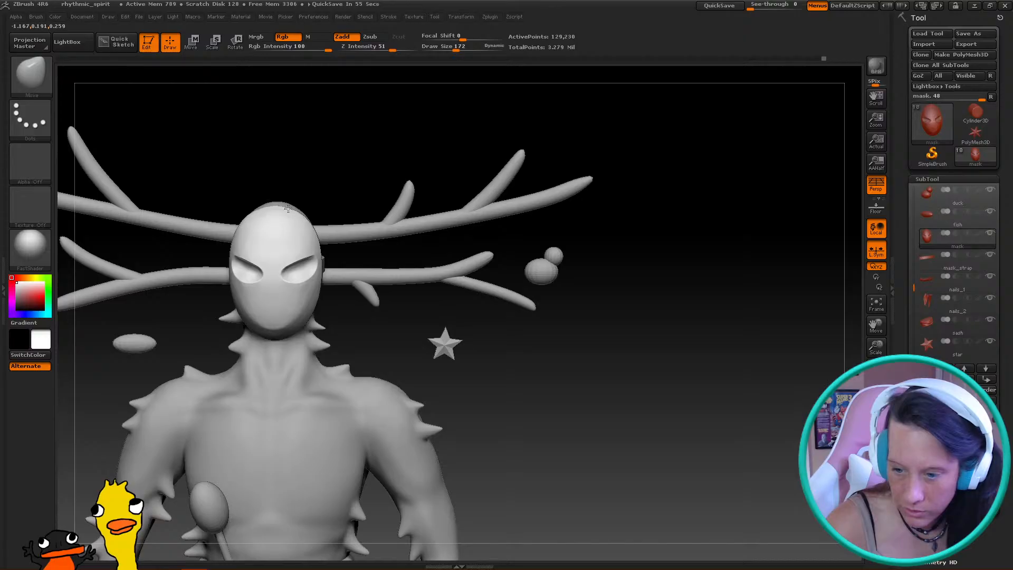
{"action": "left_click_drag", "start_coordinate": [306, 204], "coordinate": [418, 238]}
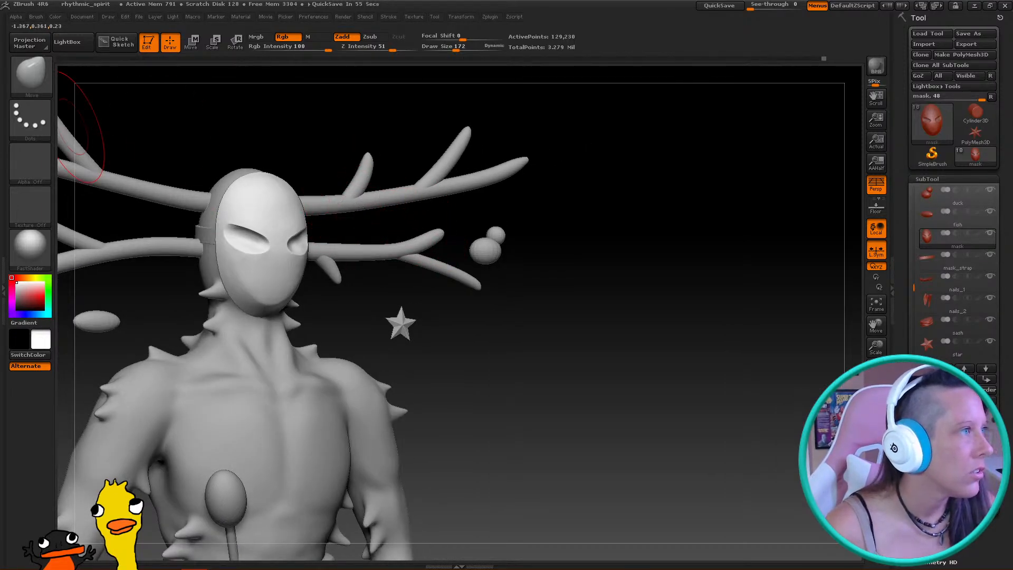
{"action": "key", "text": "alt+Tab"}
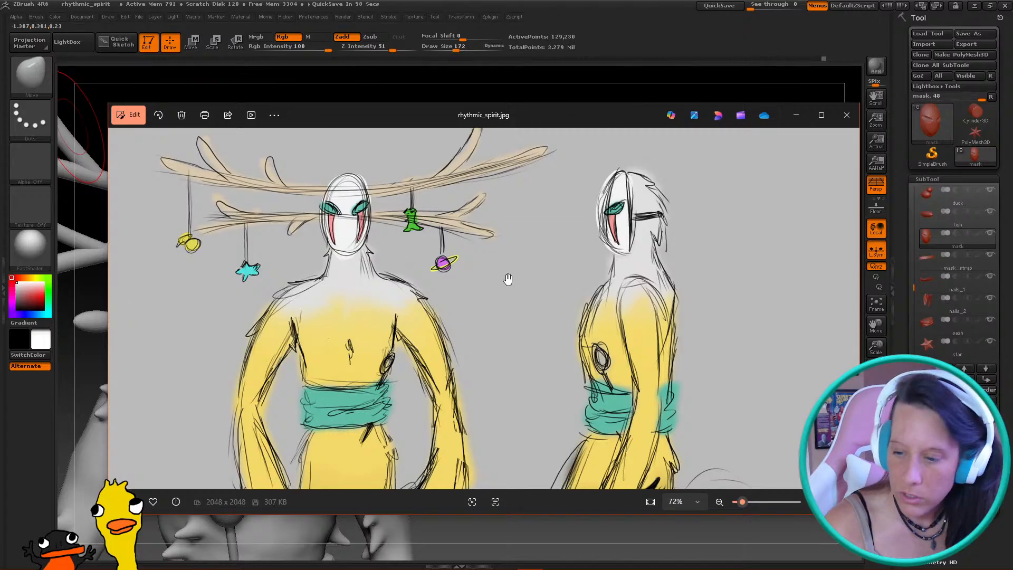
{"action": "left_click", "coordinate": [578, 11]}
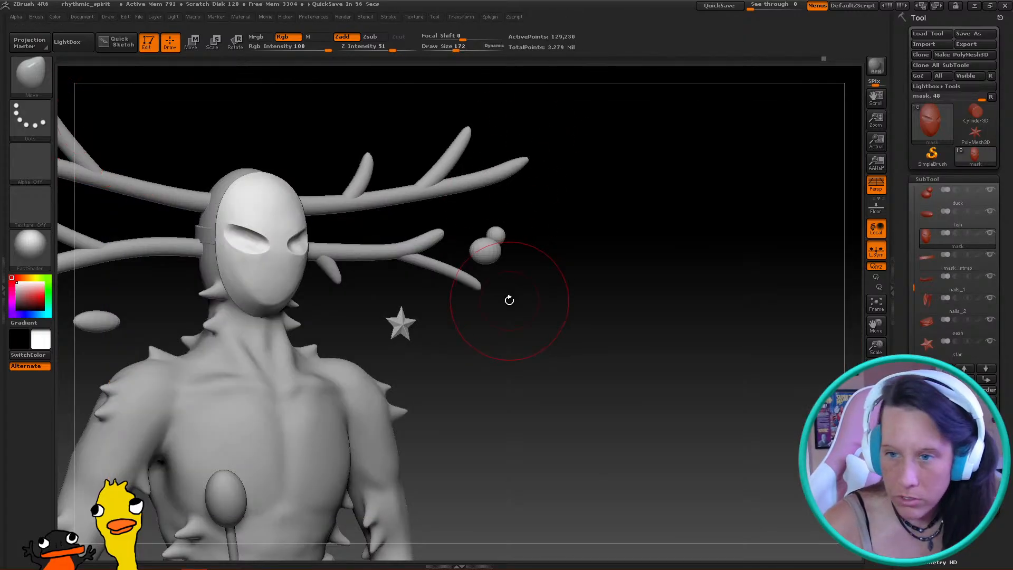
Refine the cheek and lower face planes below the eyes with Flatten at draw sizes 124 and 72
{"action": "left_click_drag", "start_coordinate": [478, 307], "coordinate": [574, 341], "text": "alt"}
{"action": "mouse_move", "coordinate": [527, 312]}
{"action": "left_mouse_down", "text": "alt"}
{"action": "mouse_move", "coordinate": [462, 251]}
{"action": "mouse_move", "coordinate": [419, 278]}
{"action": "left_mouse_up", "text": "alt"}
{"action": "key", "text": "b"}
{"action": "key", "text": "f"}
{"action": "key", "text": "l"}
{"action": "key", "text": "bracketleft"}
{"action": "mouse_move", "coordinate": [375, 303]}
{"action": "left_mouse_down"}
{"action": "mouse_move", "coordinate": [364, 333]}
{"action": "mouse_move", "coordinate": [335, 357]}
{"action": "left_mouse_up"}
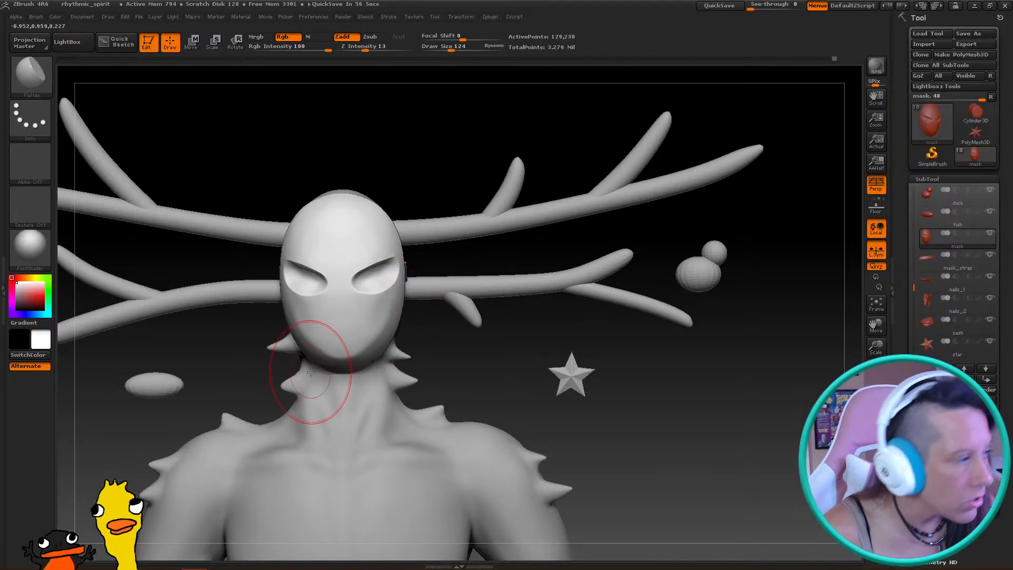
{"action": "mouse_move", "coordinate": [358, 309]}
{"action": "left_mouse_down"}
{"action": "mouse_move", "coordinate": [378, 302]}
{"action": "mouse_move", "coordinate": [314, 304]}
{"action": "left_mouse_up"}
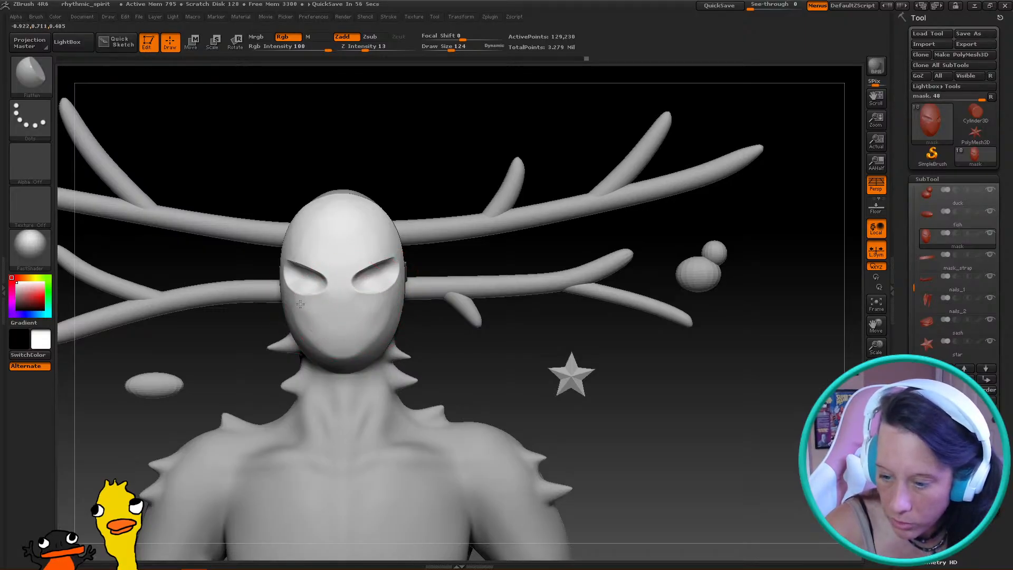
{"action": "mouse_move", "coordinate": [395, 322]}
{"action": "right_mouse_down", "text": "ctrl"}
{"action": "mouse_move", "coordinate": [470, 359]}
{"action": "mouse_move", "coordinate": [482, 350]}
{"action": "right_mouse_up", "text": "ctrl"}
{"action": "key", "text": "ctrl+z"}
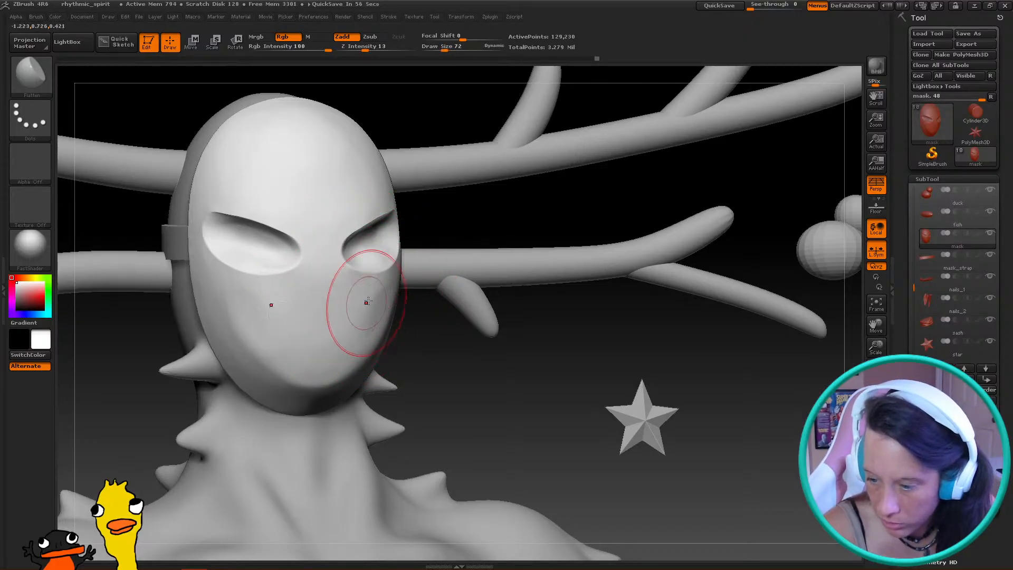
{"action": "mouse_move", "coordinate": [436, 371]}
{"action": "left_mouse_down"}
{"action": "mouse_move", "coordinate": [473, 396]}
{"action": "mouse_move", "coordinate": [544, 406]}
{"action": "mouse_move", "coordinate": [499, 385]}
{"action": "left_mouse_up"}
{"action": "left_click_drag", "start_coordinate": [404, 359], "coordinate": [419, 362], "text": "shift"}
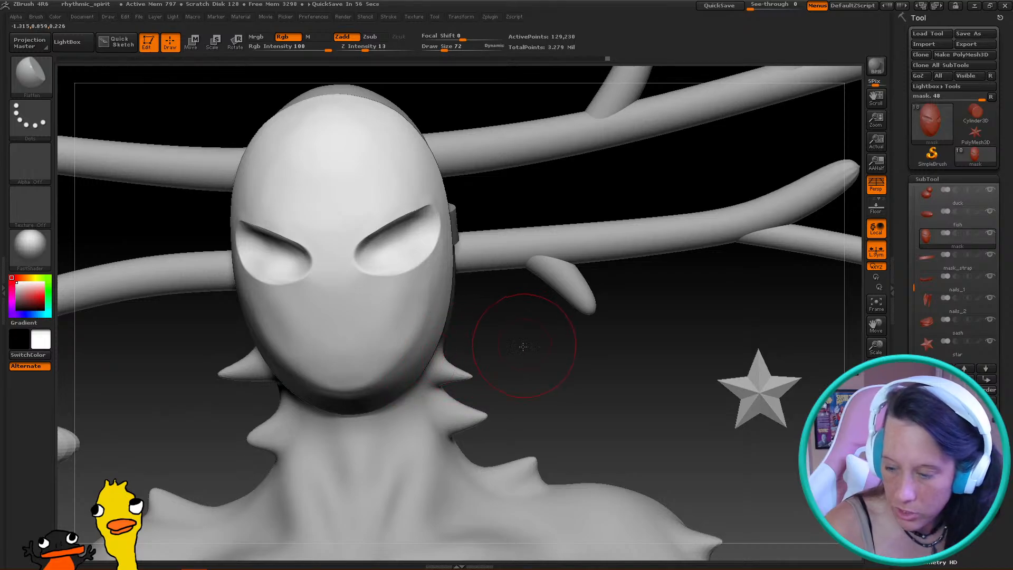
{"action": "left_click_drag", "start_coordinate": [525, 344], "coordinate": [501, 338]}
Try to pull the outer eye corners into sharp points and straighten the lower eye rims with the Move brush at draw size 32
{"action": "key", "text": "b"}
{"action": "key", "text": "m"}
{"action": "key", "text": "v"}
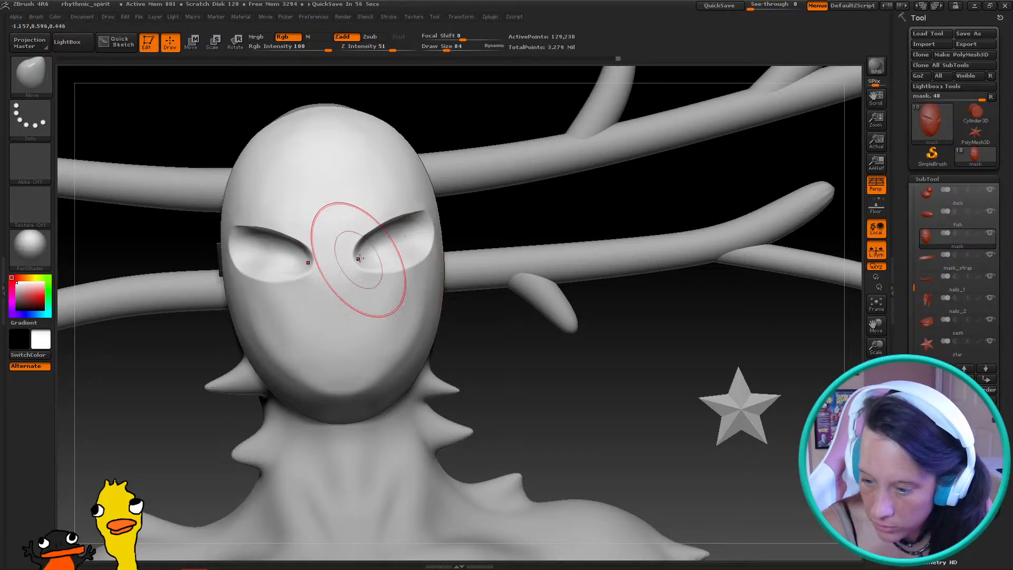
{"action": "mouse_move", "coordinate": [520, 210]}
{"action": "left_mouse_down"}
{"action": "mouse_move", "coordinate": [523, 220]}
{"action": "mouse_move", "coordinate": [455, 209]}
{"action": "left_mouse_up"}
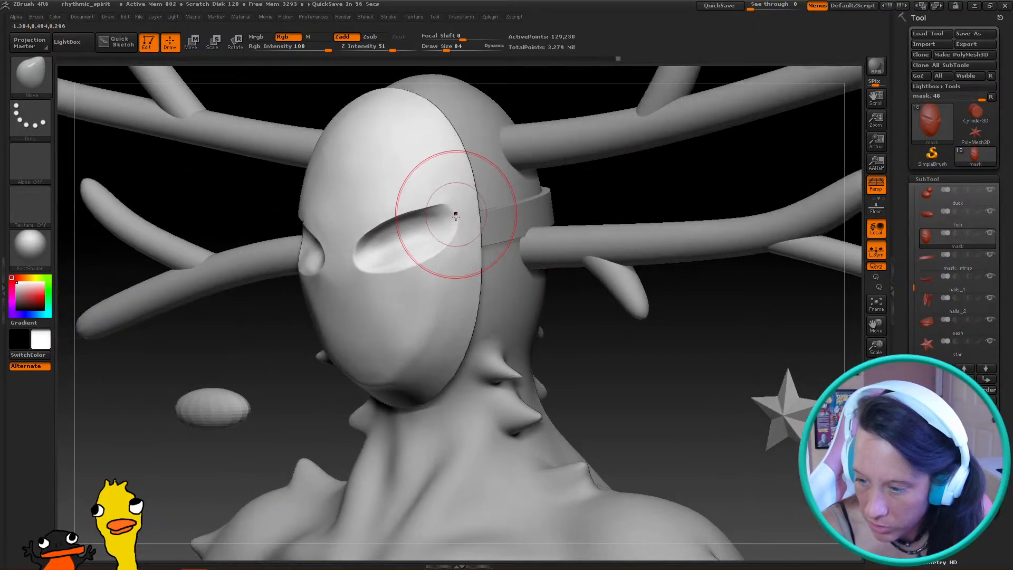
{"action": "left_click_drag", "start_coordinate": [250, 377], "coordinate": [327, 354]}
{"action": "key", "text": "bracketleft"}
{"action": "key", "text": "bracketleft"}
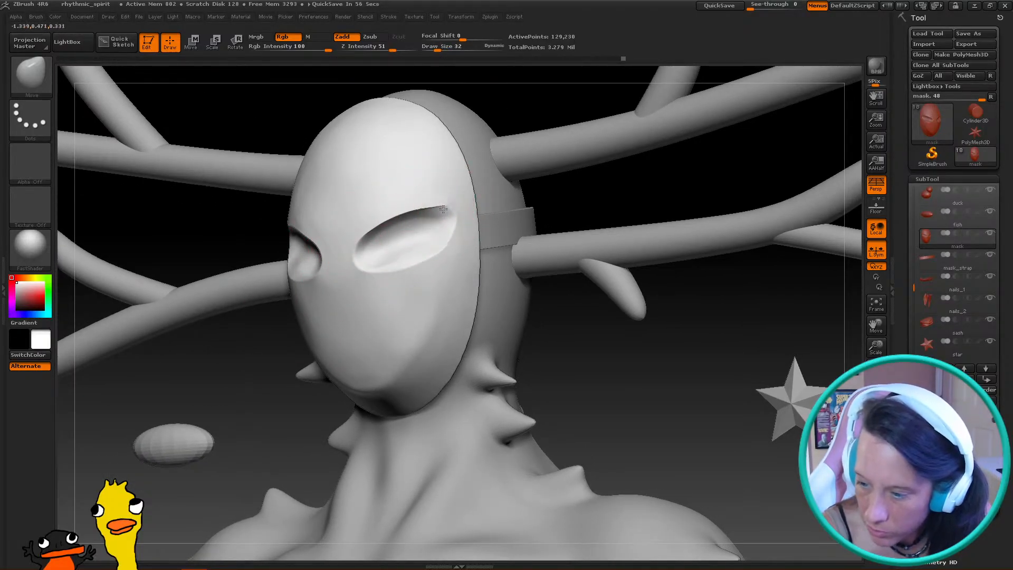
{"action": "mouse_move", "coordinate": [559, 224]}
{"action": "left_mouse_down"}
{"action": "mouse_move", "coordinate": [610, 195]}
{"action": "mouse_move", "coordinate": [444, 247]}
{"action": "left_mouse_up"}
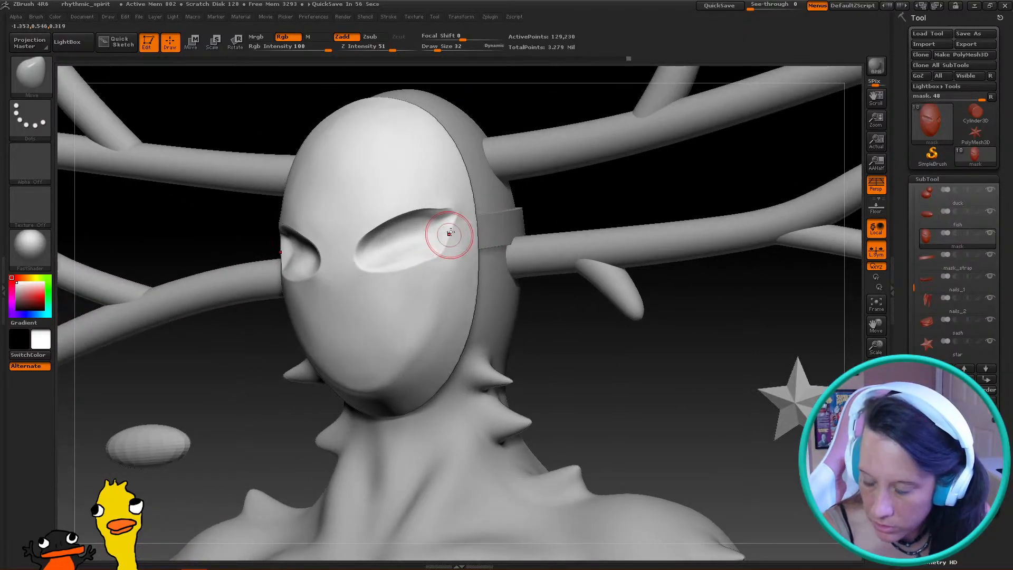
{"action": "left_click_drag", "start_coordinate": [402, 215], "coordinate": [386, 216]}
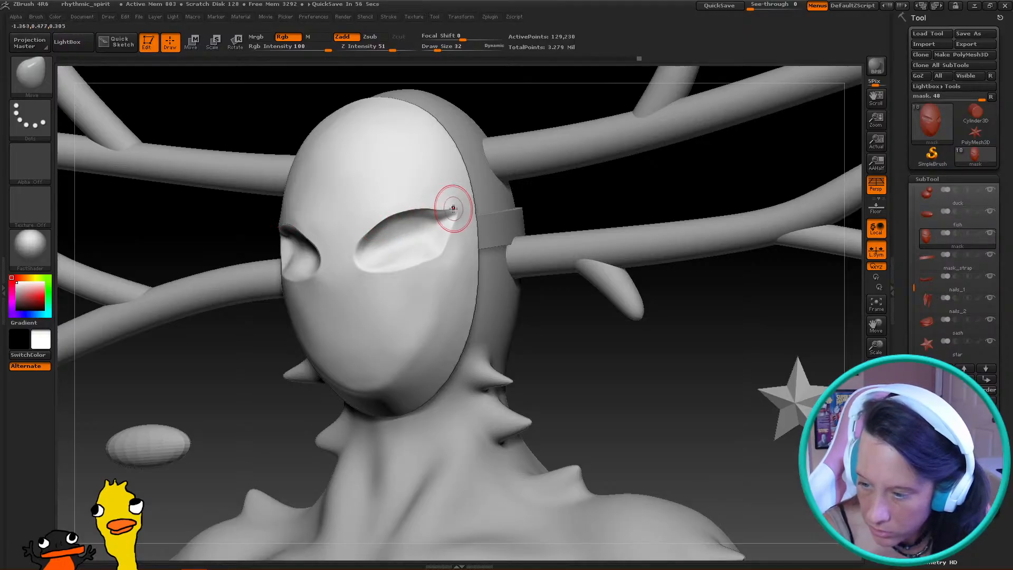
{"action": "left_click_drag", "start_coordinate": [457, 218], "coordinate": [458, 215]}
{"action": "left_click_drag", "start_coordinate": [445, 252], "coordinate": [422, 264]}
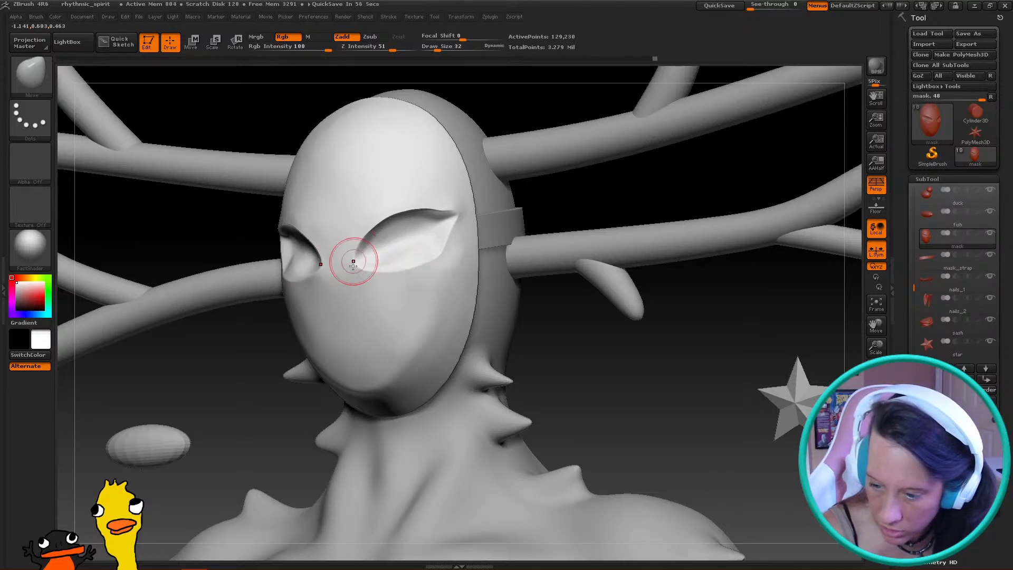
{"action": "mouse_move", "coordinate": [528, 316]}
{"action": "left_mouse_down"}
{"action": "mouse_move", "coordinate": [582, 327]}
{"action": "mouse_move", "coordinate": [493, 319]}
{"action": "left_mouse_up"}
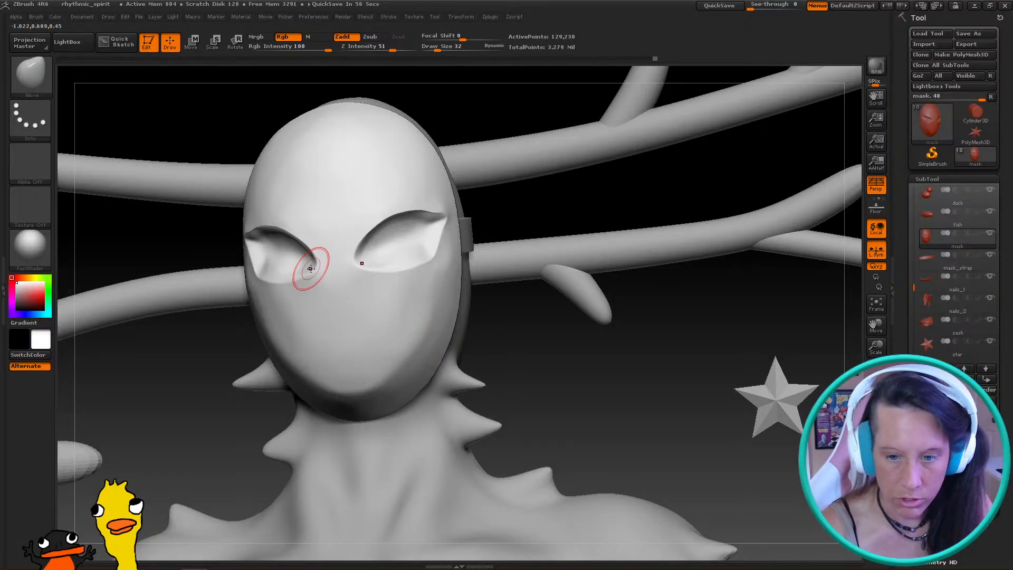
Try to sharpen the corners and rims of the eye sockets with the Pinch brush at draw size 32
{"action": "key", "text": "b"}
{"action": "key", "text": "p"}
{"action": "key", "text": "i"}
{"action": "left_click_drag", "start_coordinate": [507, 268], "coordinate": [500, 275]}
{"action": "left_click_drag", "start_coordinate": [452, 221], "coordinate": [449, 231]}
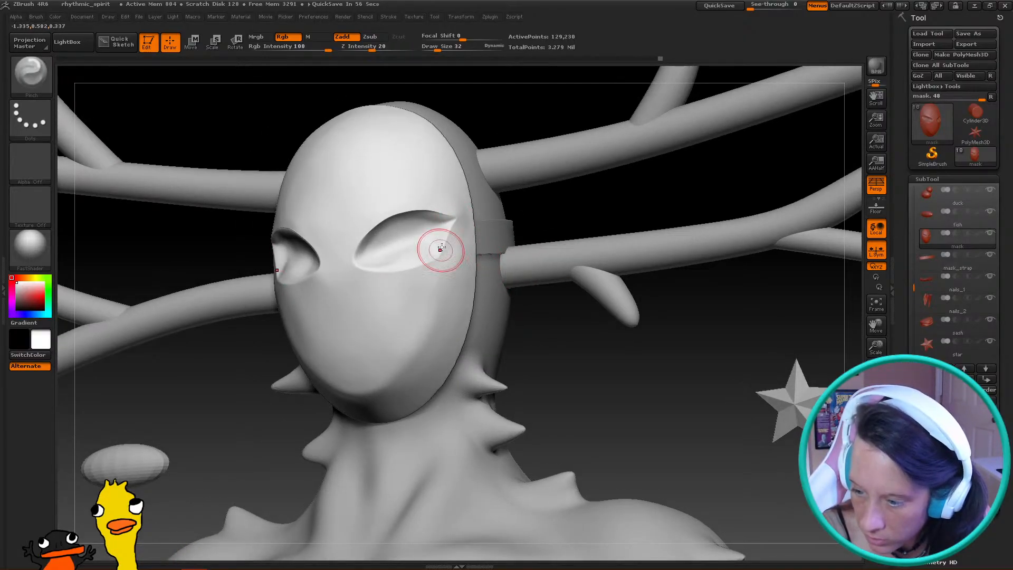
{"action": "left_click_drag", "start_coordinate": [360, 268], "coordinate": [356, 252]}
{"action": "left_click_drag", "start_coordinate": [388, 222], "coordinate": [449, 214]}
{"action": "mouse_move", "coordinate": [597, 343]}
{"action": "left_mouse_down"}
{"action": "mouse_move", "coordinate": [557, 340]}
{"action": "mouse_move", "coordinate": [456, 301]}
{"action": "mouse_move", "coordinate": [372, 311]}
{"action": "mouse_move", "coordinate": [517, 322]}
{"action": "left_mouse_up"}
Undo the recent Move and Pinch strokes on the eye sockets
{"action": "key", "text": "ctrl"}
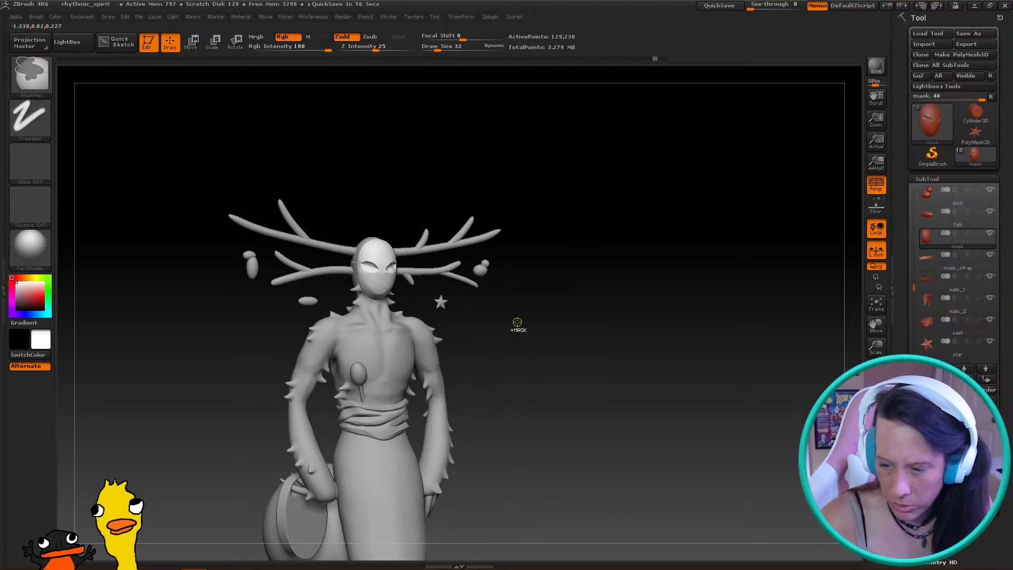
{"action": "right_click_drag", "start_coordinate": [485, 301], "coordinate": [620, 353], "text": "ctrl"}
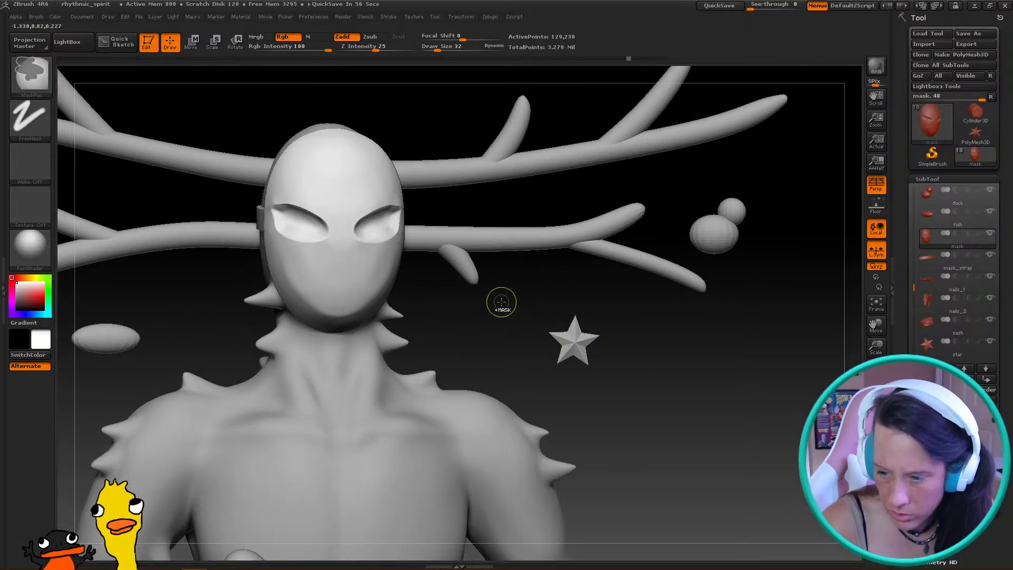
{"action": "left_click_drag", "start_coordinate": [501, 302], "coordinate": [478, 308]}
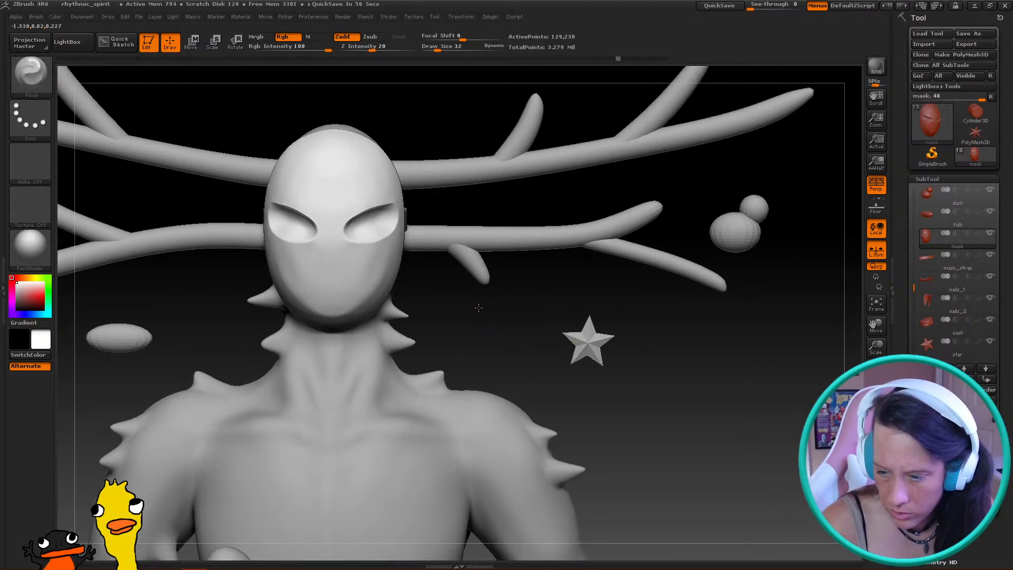
Reshape the corners and lower rims of the eye sockets with the Move brush at draw size 84, discarding the undone history entries
{"action": "mouse_move", "coordinate": [490, 307]}
{"action": "right_mouse_down", "text": "ctrl"}
{"action": "mouse_move", "coordinate": [489, 298]}
{"action": "mouse_move", "coordinate": [366, 260]}
{"action": "mouse_move", "coordinate": [436, 271]}
{"action": "mouse_move", "coordinate": [385, 284]}
{"action": "right_mouse_up", "text": "ctrl"}
{"action": "key", "text": "b"}
{"action": "key", "text": "m"}
{"action": "key", "text": "v"}
{"action": "key", "text": "bracketright"}
{"action": "key", "text": "bracketright"}
{"action": "key", "text": "bracketright"}
{"action": "key", "text": "bracketright"}
{"action": "left_click_drag", "start_coordinate": [409, 289], "coordinate": [408, 284]}
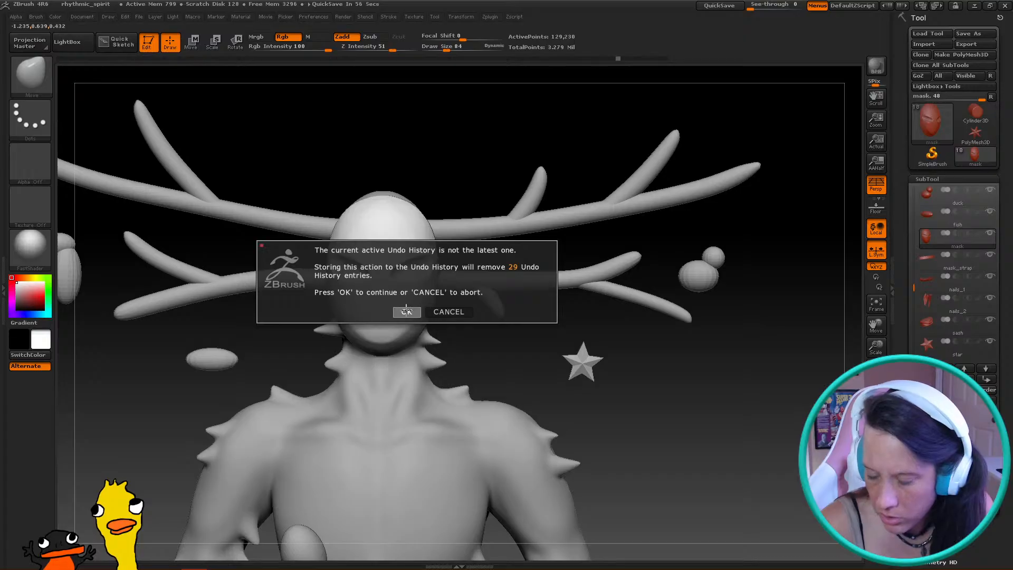
{"action": "left_click", "coordinate": [406, 311]}
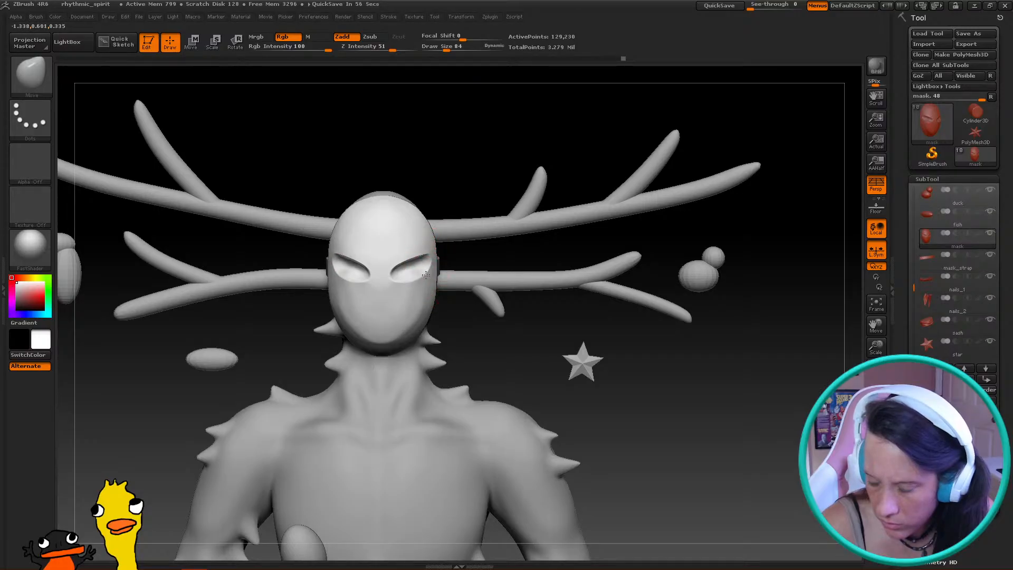
{"action": "left_click_drag", "start_coordinate": [461, 312], "coordinate": [441, 294]}
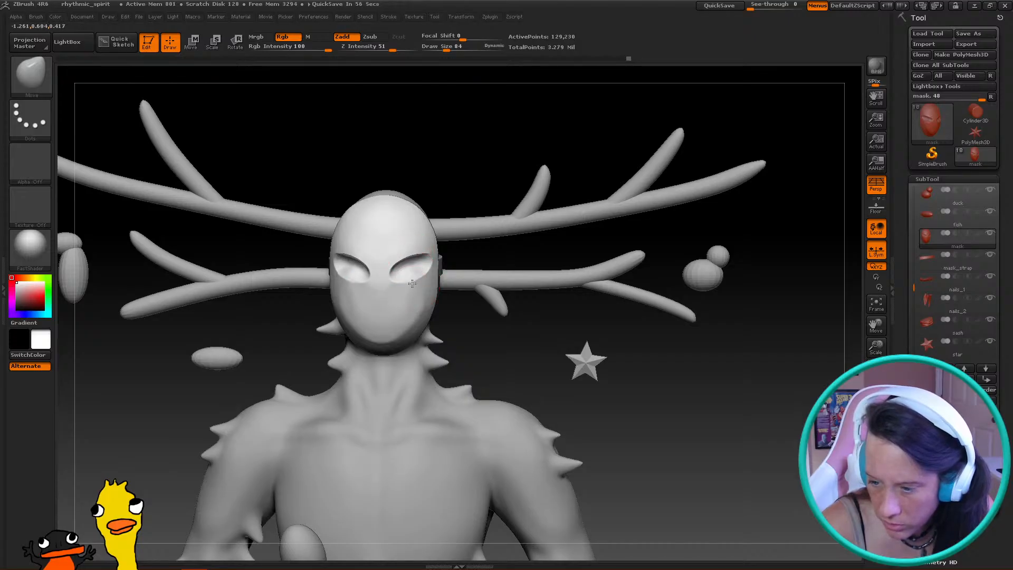
{"action": "left_click", "coordinate": [390, 278]}
Adjust the outer eye corners from a high side angle and smooth the cheek surface below the eye sockets
{"action": "mouse_move", "coordinate": [494, 329]}
{"action": "left_mouse_down"}
{"action": "mouse_move", "coordinate": [508, 317]}
{"action": "mouse_move", "coordinate": [464, 319]}
{"action": "mouse_move", "coordinate": [475, 322]}
{"action": "mouse_move", "coordinate": [438, 359]}
{"action": "left_mouse_up"}
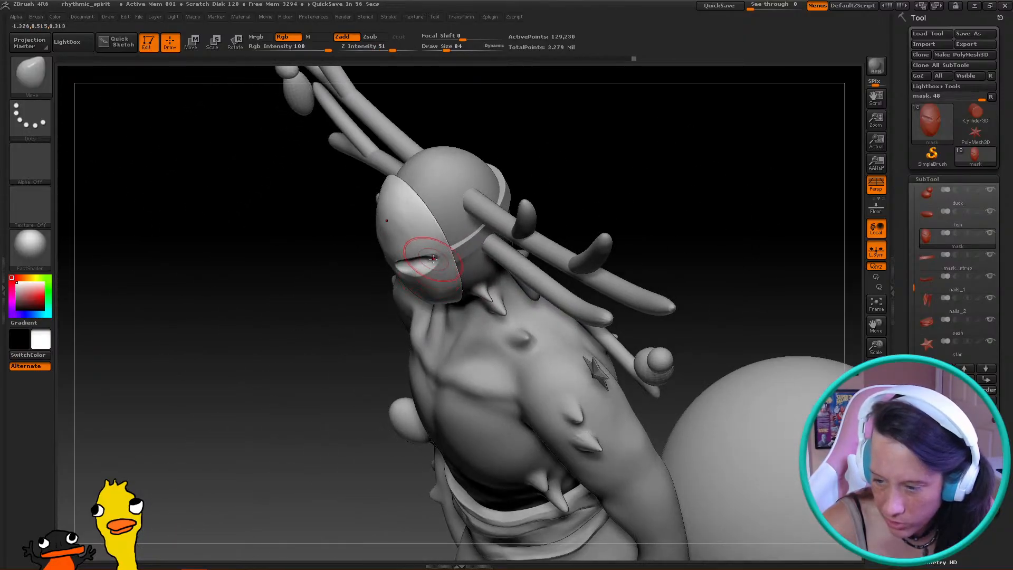
{"action": "left_click_drag", "start_coordinate": [312, 285], "coordinate": [350, 246]}
{"action": "left_click_drag", "start_coordinate": [510, 348], "coordinate": [463, 328]}
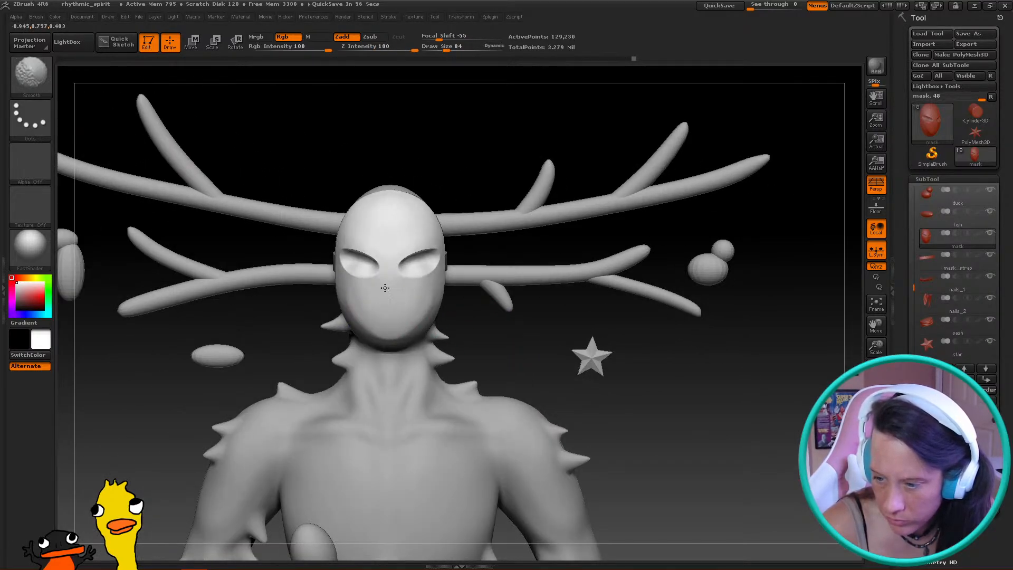
{"action": "left_click_drag", "start_coordinate": [509, 323], "coordinate": [534, 333], "text": "alt"}
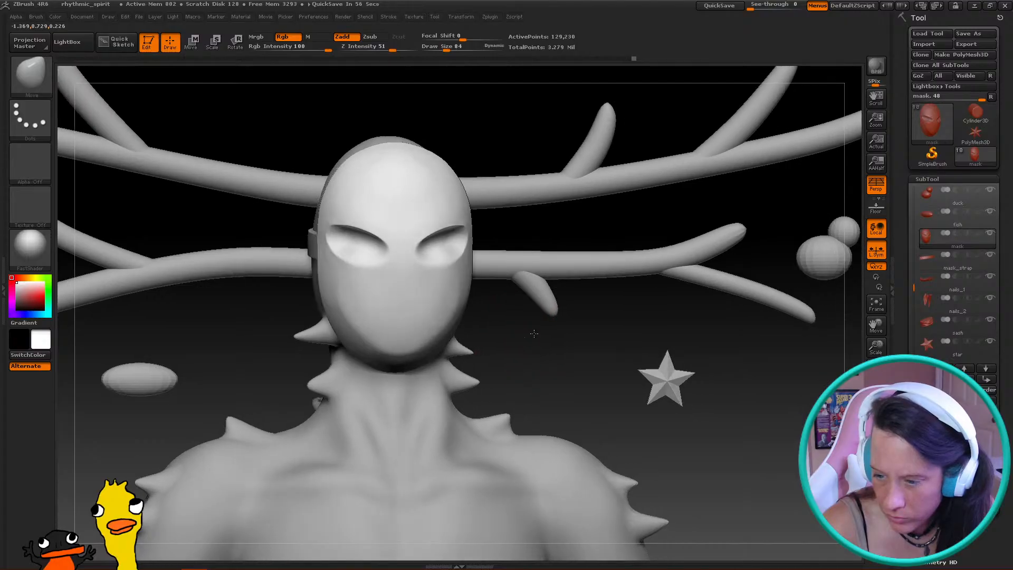
Try to sharpen the upper rims of the eye sockets with the Pinch brush at draw size 64
{"action": "key", "text": "b"}
{"action": "key", "text": "p"}
{"action": "key", "text": "i"}
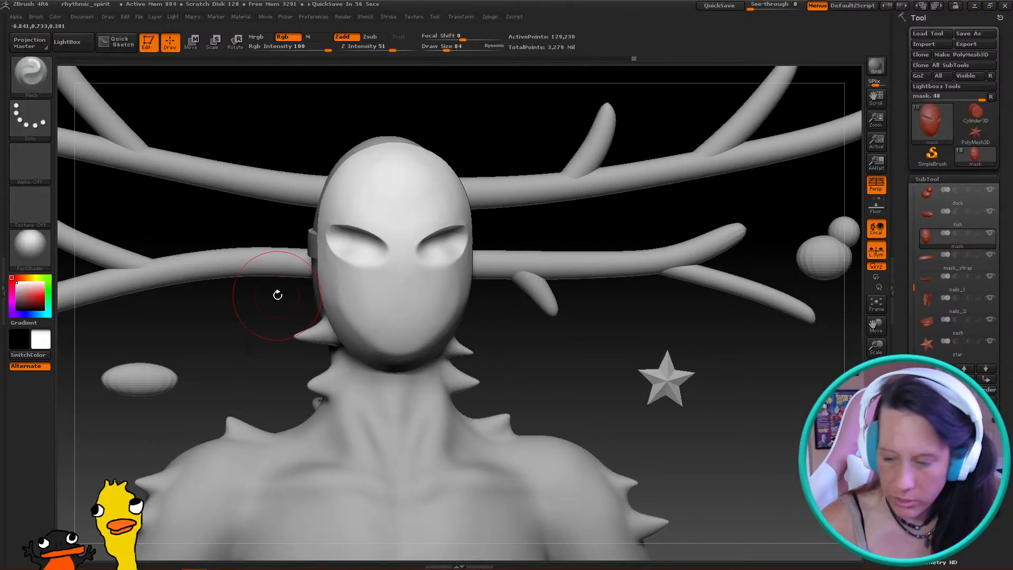
{"action": "left_click_drag", "start_coordinate": [531, 330], "coordinate": [490, 322]}
{"action": "key", "text": "bracketleft"}
{"action": "mouse_move", "coordinate": [416, 244]}
{"action": "left_mouse_down"}
{"action": "mouse_move", "coordinate": [409, 253]}
{"action": "mouse_move", "coordinate": [448, 230]}
{"action": "left_mouse_up"}
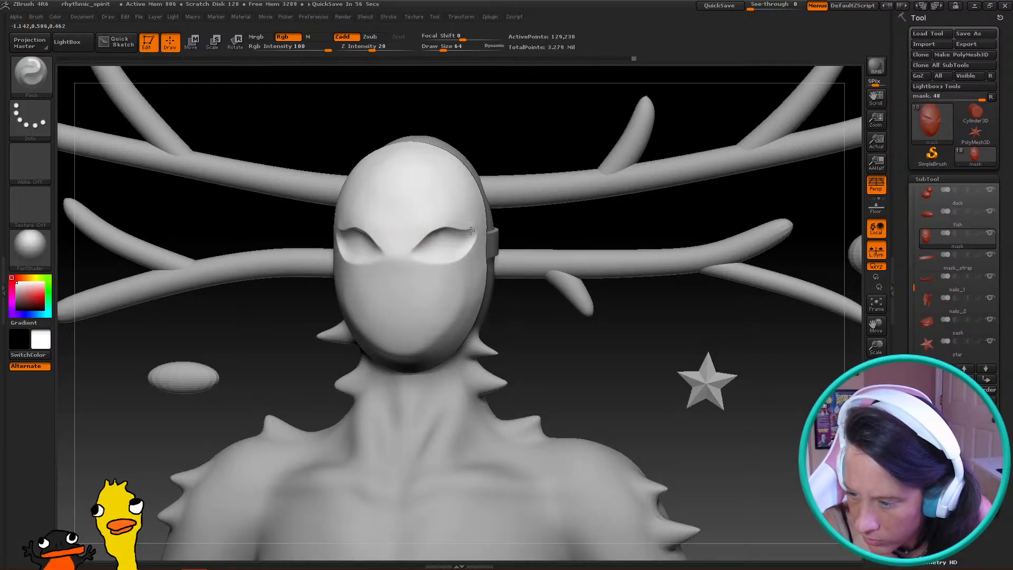
{"action": "key", "text": "ctrl+z"}
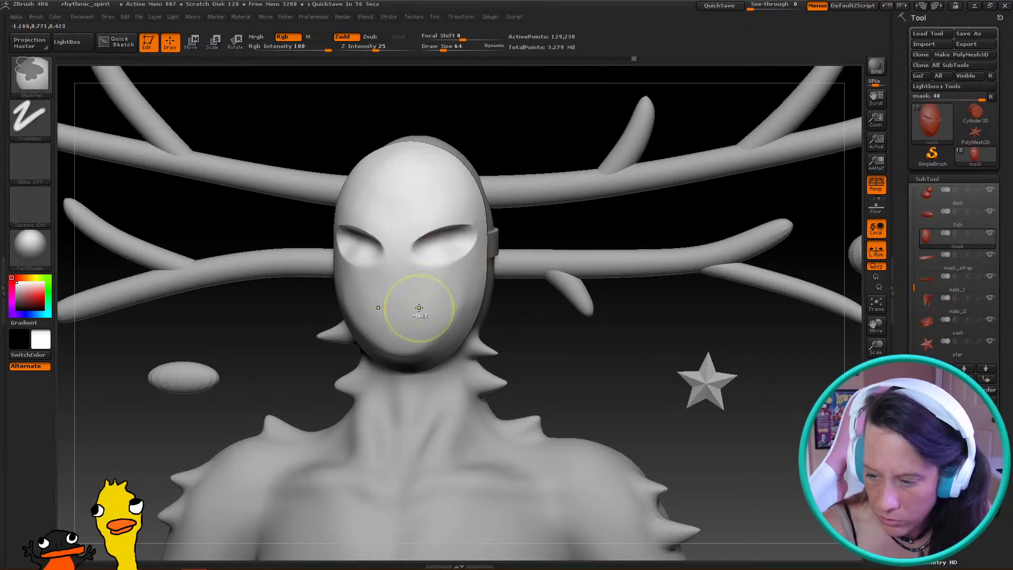
Sharpen the rims and corners of the eye sockets with the Pinch brush at draw size 24
{"action": "key", "text": "bracketleft"}
{"action": "key", "text": "bracketleft"}
{"action": "key", "text": "bracketleft"}
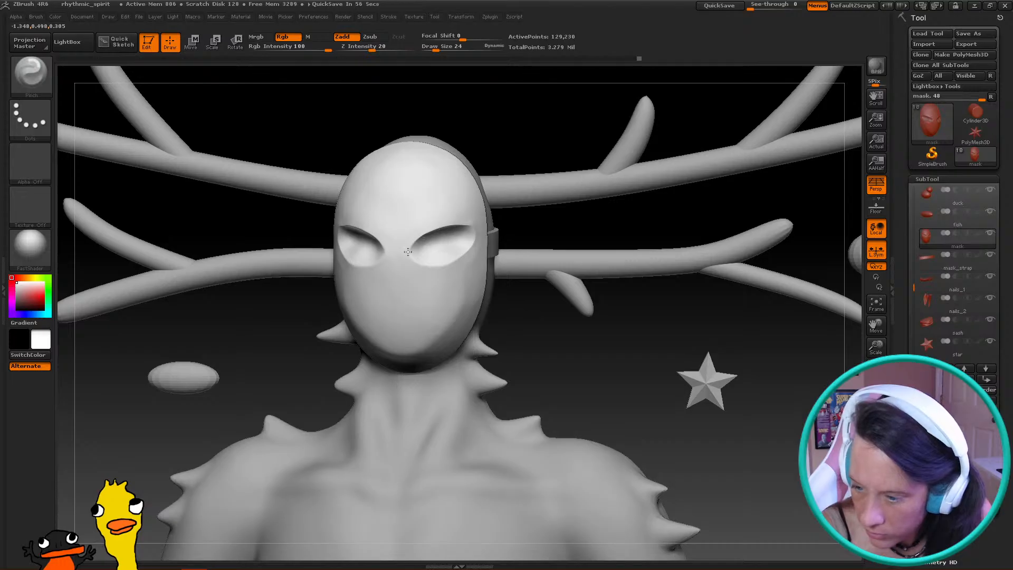
{"action": "left_click_drag", "start_coordinate": [564, 311], "coordinate": [464, 226]}
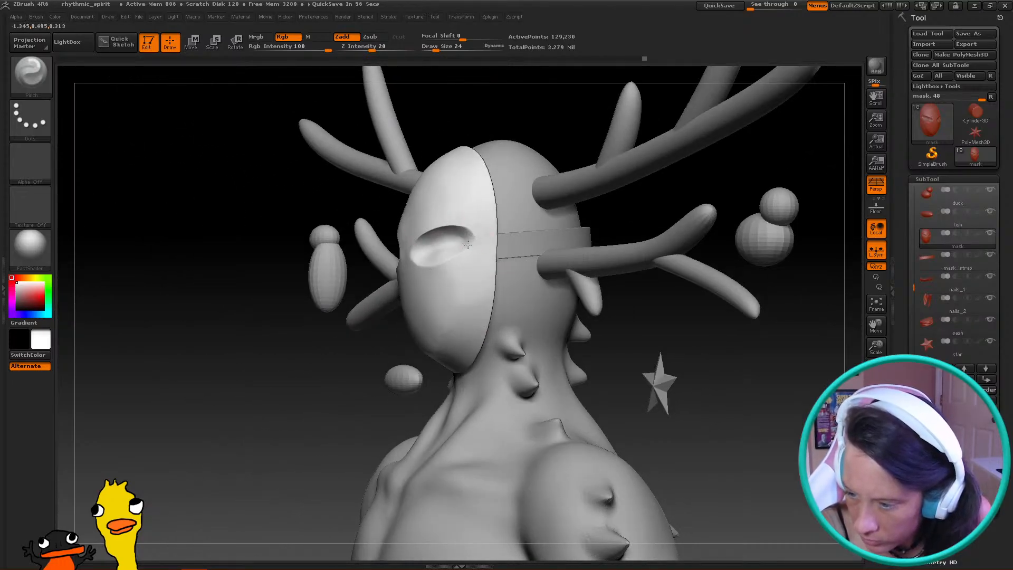
{"action": "left_click_drag", "start_coordinate": [330, 346], "coordinate": [458, 300]}
{"action": "left_click_drag", "start_coordinate": [515, 328], "coordinate": [464, 295]}
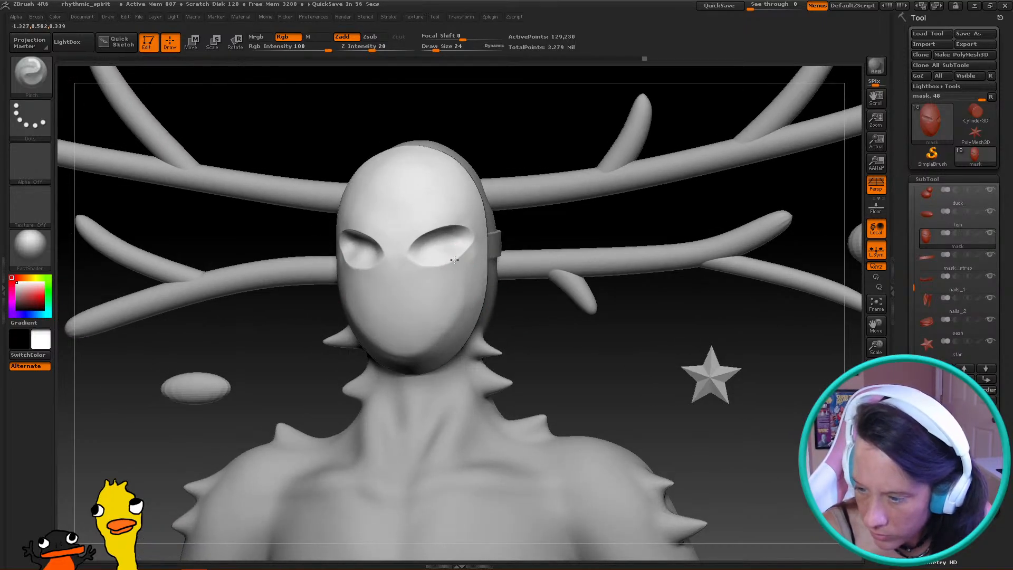
{"action": "mouse_move", "coordinate": [552, 338]}
{"action": "left_mouse_down"}
{"action": "mouse_move", "coordinate": [584, 350]}
{"action": "mouse_move", "coordinate": [555, 358]}
{"action": "mouse_move", "coordinate": [501, 295]}
{"action": "mouse_move", "coordinate": [580, 269]}
{"action": "mouse_move", "coordinate": [669, 276]}
{"action": "mouse_move", "coordinate": [545, 287]}
{"action": "mouse_move", "coordinate": [528, 274]}
{"action": "mouse_move", "coordinate": [710, 369]}
{"action": "mouse_move", "coordinate": [606, 330]}
{"action": "mouse_move", "coordinate": [514, 332]}
{"action": "left_mouse_up"}
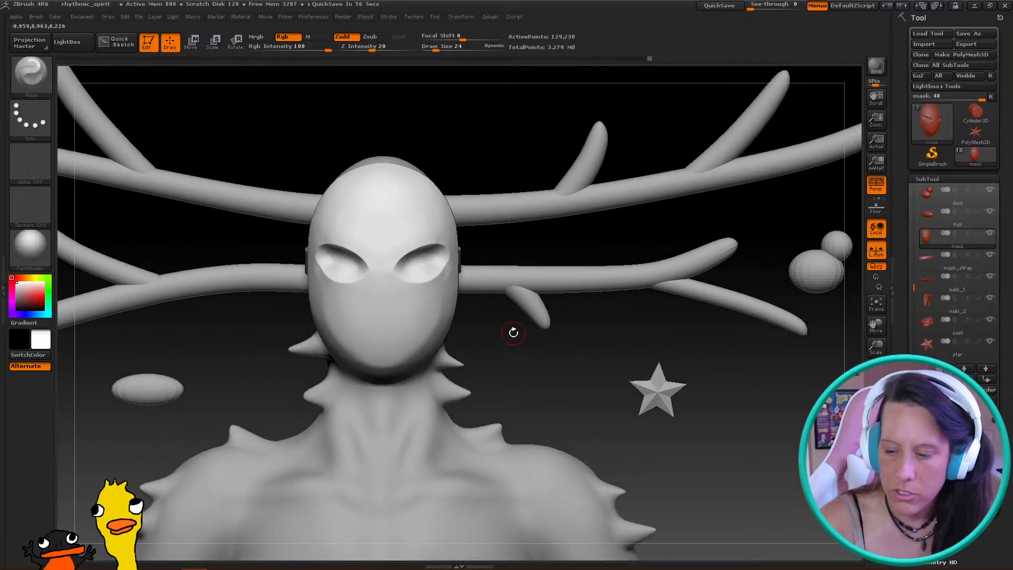
Adjust the outer corners of the eye sockets with the Move brush at draw size 44
{"action": "key", "text": "b"}
{"action": "key", "text": "m"}
{"action": "key", "text": "v"}
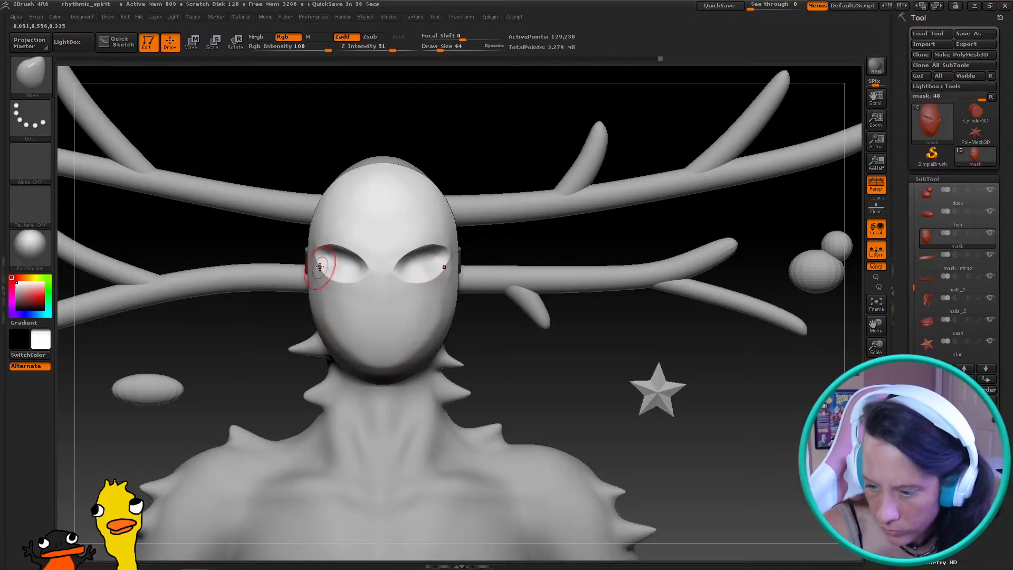
{"action": "left_click_drag", "start_coordinate": [260, 384], "coordinate": [245, 362]}
Pinch the upper and lower rims of the eye sockets with the Pinch brush at draw size 44
{"action": "key", "text": "b"}
{"action": "key", "text": "p"}
{"action": "key", "text": "i"}
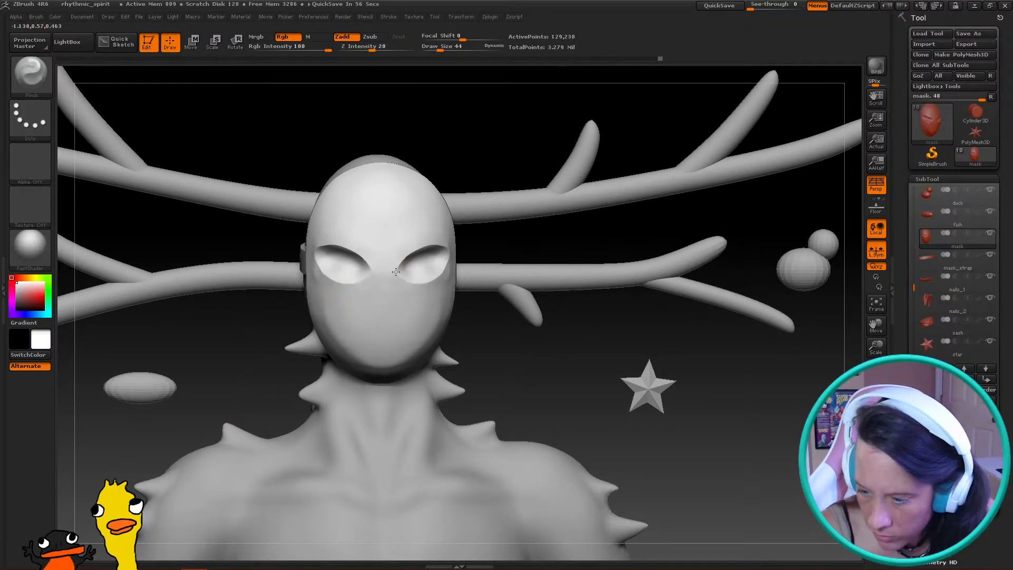
{"action": "left_click_drag", "start_coordinate": [479, 312], "coordinate": [456, 254]}
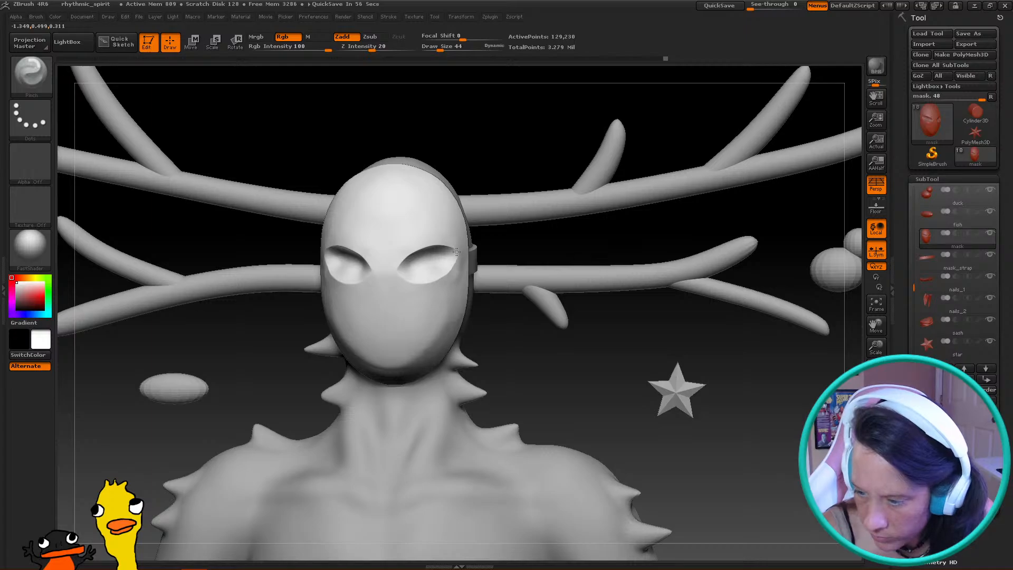
{"action": "left_click_drag", "start_coordinate": [482, 326], "coordinate": [457, 263]}
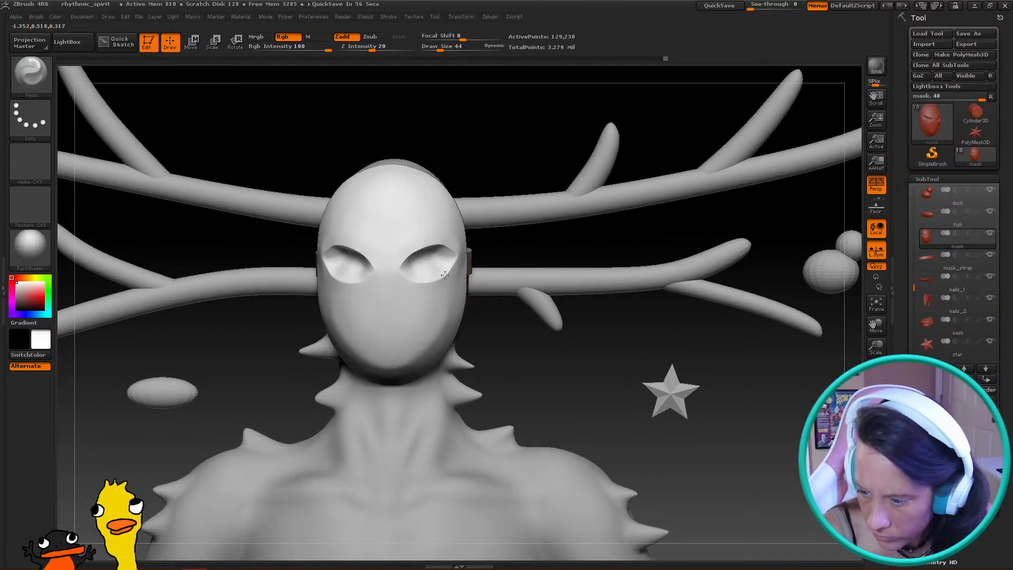
{"action": "mouse_move", "coordinate": [400, 270]}
{"action": "left_mouse_down"}
{"action": "mouse_move", "coordinate": [437, 249]}
{"action": "mouse_move", "coordinate": [457, 253]}
{"action": "left_mouse_up"}
{"action": "mouse_move", "coordinate": [497, 297]}
{"action": "left_mouse_down"}
{"action": "mouse_move", "coordinate": [467, 317]}
{"action": "mouse_move", "coordinate": [527, 350]}
{"action": "mouse_move", "coordinate": [502, 350]}
{"action": "mouse_move", "coordinate": [559, 351]}
{"action": "left_mouse_up"}
{"action": "left_click_drag", "start_coordinate": [493, 298], "coordinate": [537, 328], "text": "alt"}
Rework the inside surfaces of the eye sockets with the ClayBuildup brush at draw size 32
{"action": "key", "text": "b"}
{"action": "key", "text": "c"}
{"action": "key", "text": "b"}
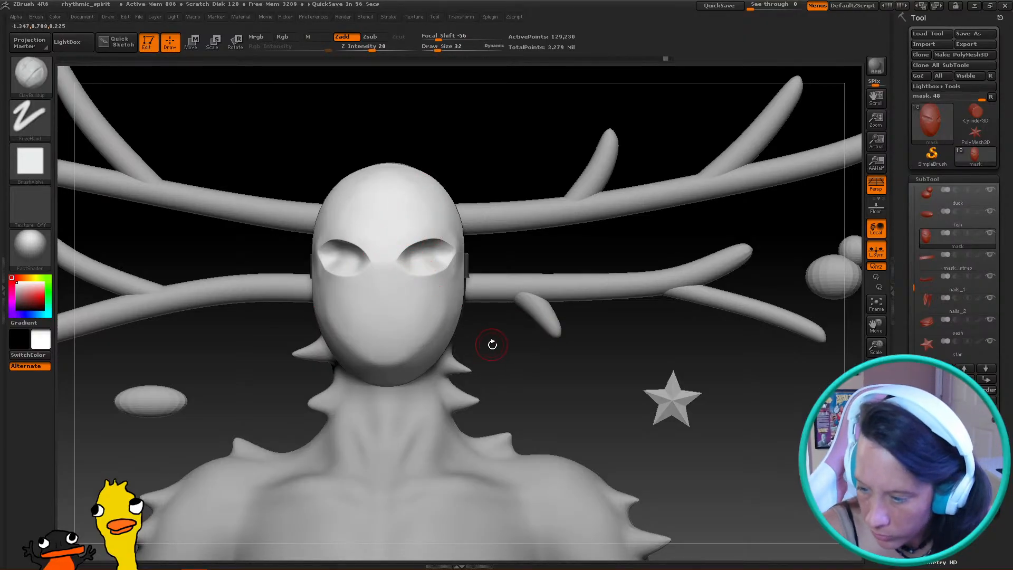
{"action": "left_click_drag", "start_coordinate": [490, 343], "coordinate": [466, 303]}
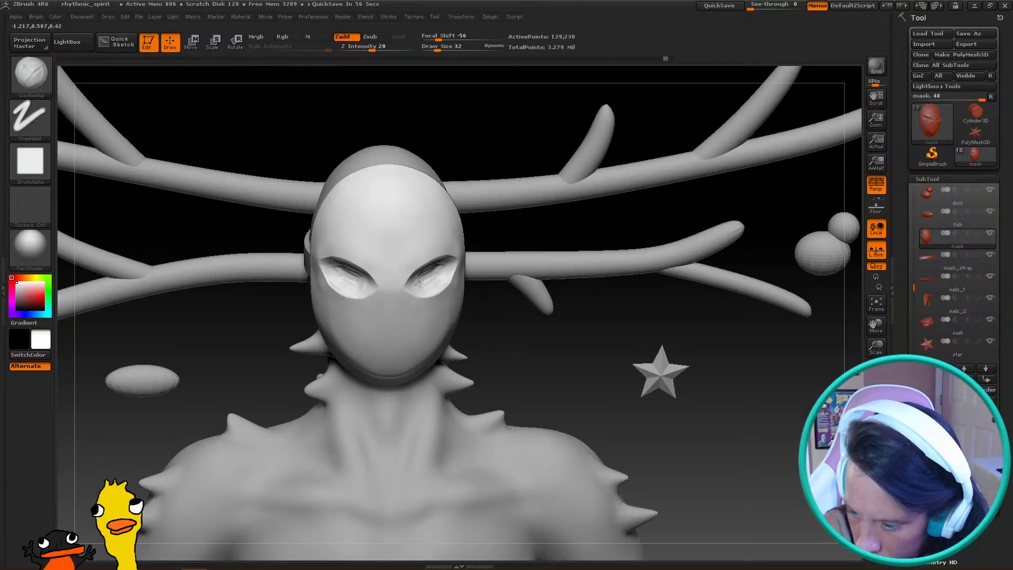
{"action": "left_click_drag", "start_coordinate": [498, 324], "coordinate": [460, 294]}
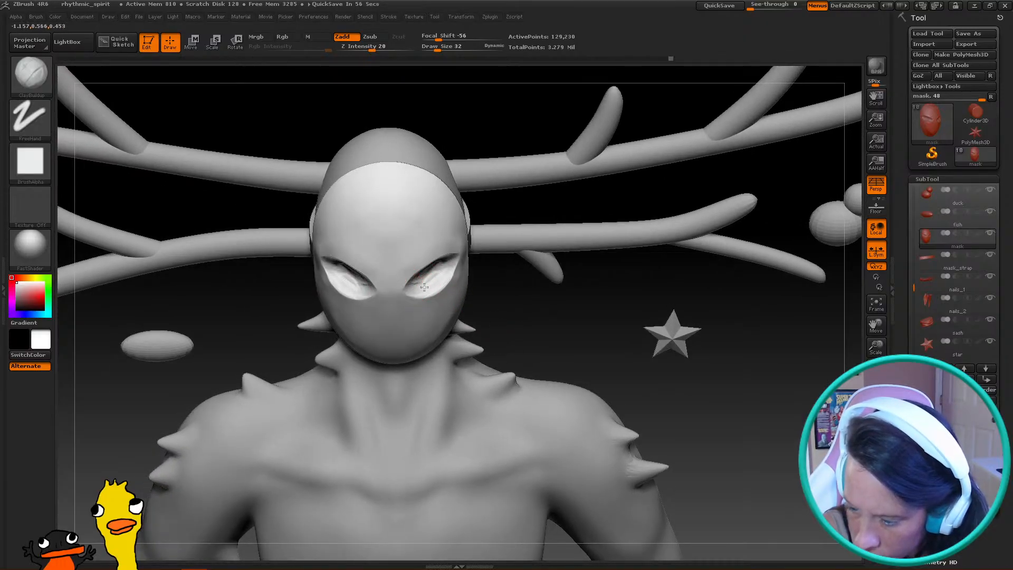
{"action": "left_click_drag", "start_coordinate": [482, 310], "coordinate": [395, 264]}
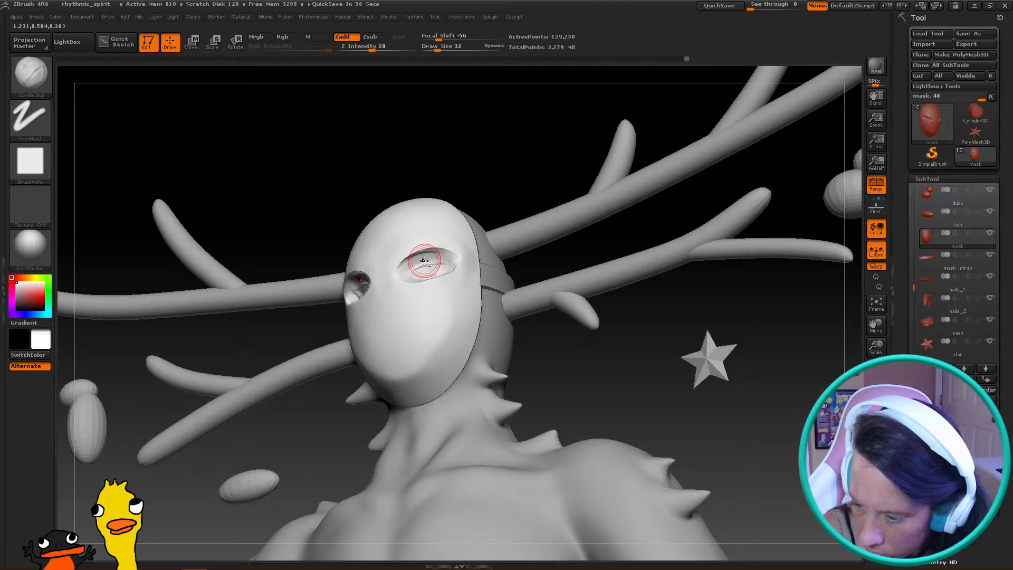
{"action": "left_click_drag", "start_coordinate": [492, 205], "coordinate": [554, 194]}
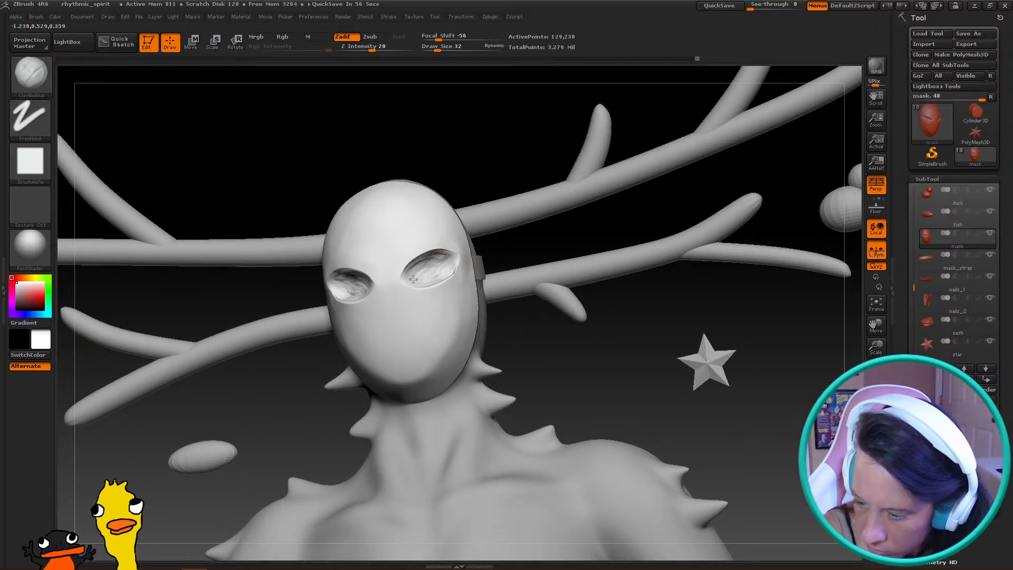
Continue the ClayBuildup strokes along the inner walls and outer ends of the eye sockets from several side angles
{"action": "left_click_drag", "start_coordinate": [414, 280], "coordinate": [468, 186]}
{"action": "mouse_move", "coordinate": [361, 328]}
{"action": "left_mouse_down"}
{"action": "mouse_move", "coordinate": [380, 312]}
{"action": "mouse_move", "coordinate": [344, 335]}
{"action": "mouse_move", "coordinate": [422, 255]}
{"action": "mouse_move", "coordinate": [451, 254]}
{"action": "left_mouse_up"}
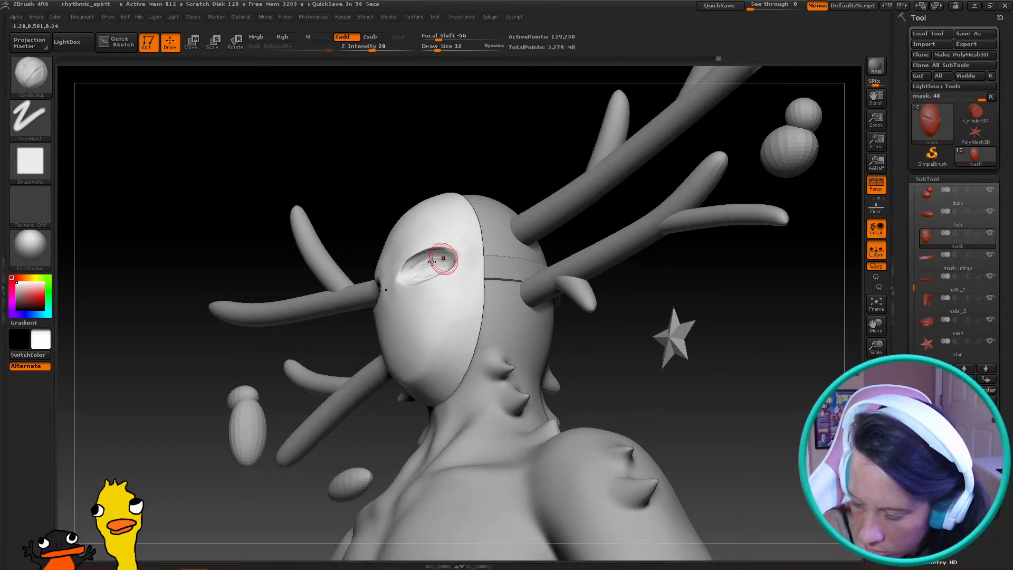
{"action": "left_click_drag", "start_coordinate": [464, 179], "coordinate": [437, 266]}
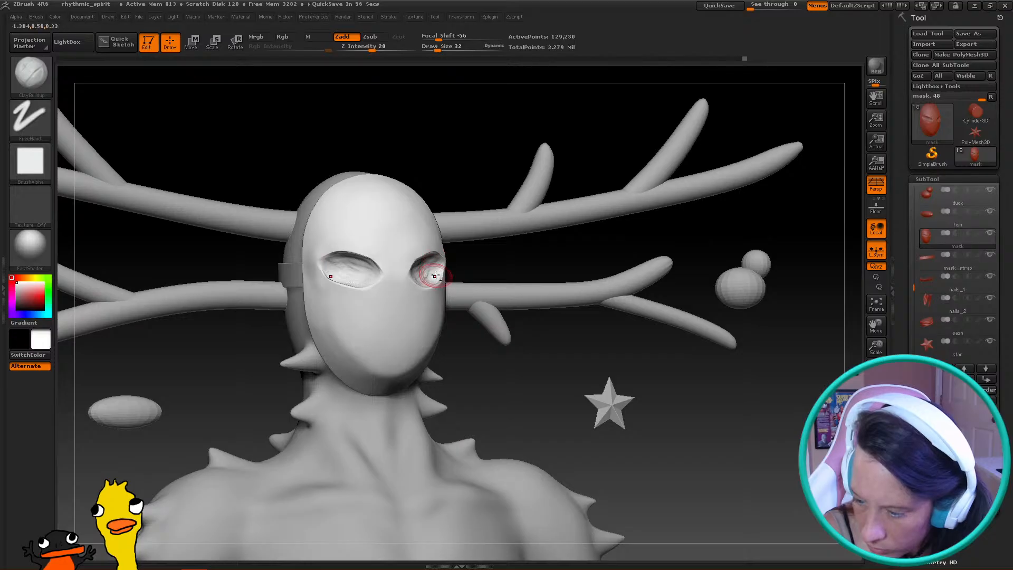
{"action": "left_click_drag", "start_coordinate": [513, 248], "coordinate": [396, 291]}
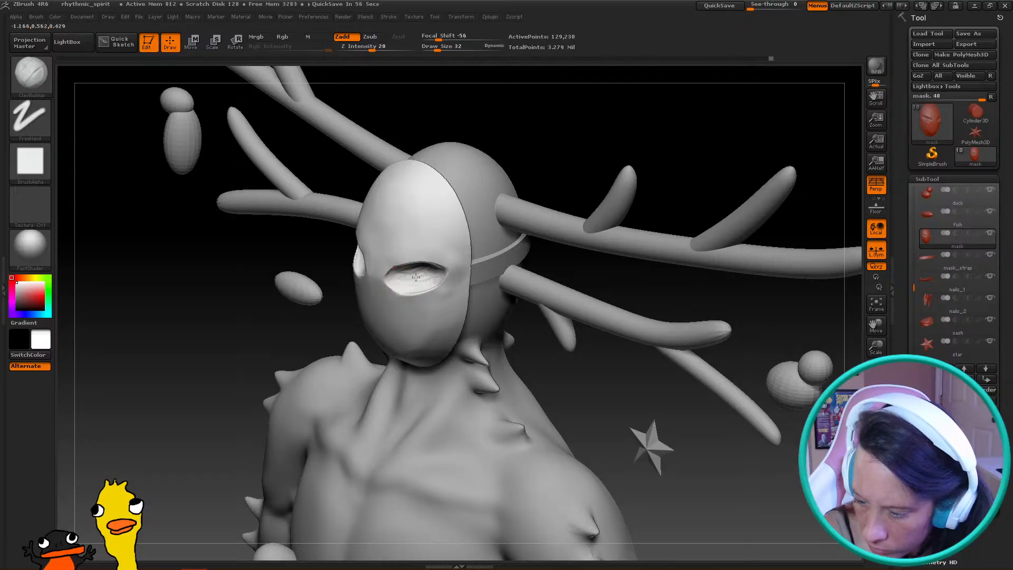
Smooth the rough clay strokes inside the eye sockets, leaving a clean recessed surface
{"action": "left_click_drag", "start_coordinate": [258, 340], "coordinate": [422, 278]}
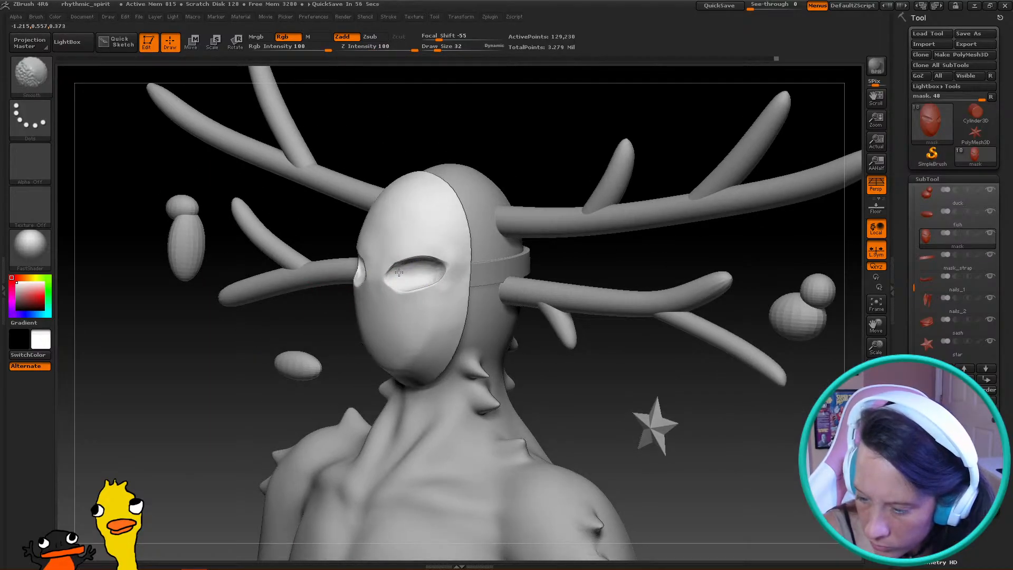
{"action": "left_click_drag", "start_coordinate": [233, 343], "coordinate": [370, 311]}
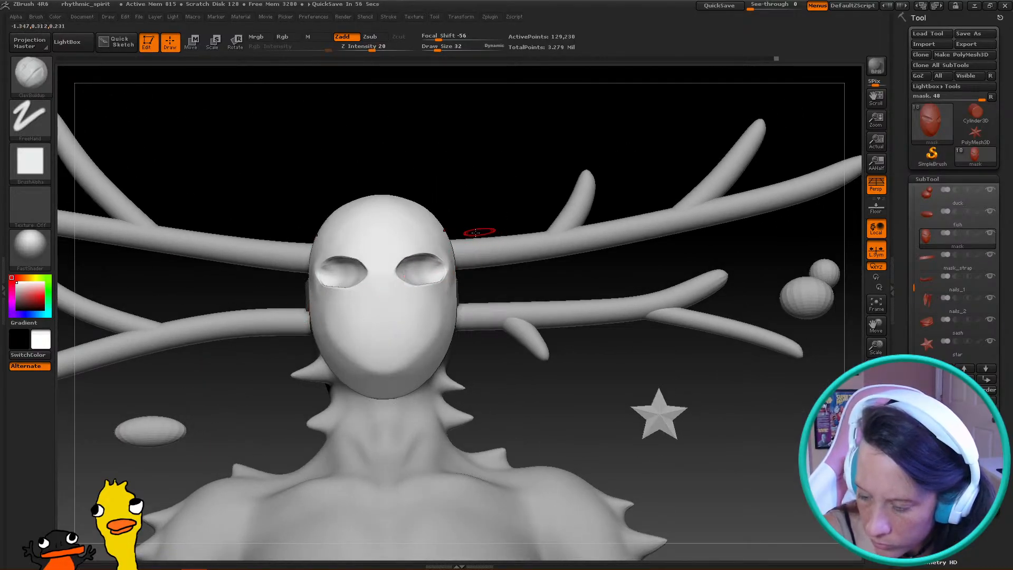
{"action": "mouse_move", "coordinate": [457, 228]}
{"action": "left_mouse_down"}
{"action": "mouse_move", "coordinate": [477, 222]}
{"action": "mouse_move", "coordinate": [518, 244]}
{"action": "mouse_move", "coordinate": [396, 287]}
{"action": "left_mouse_up"}
{"action": "mouse_move", "coordinate": [478, 298]}
{"action": "left_mouse_down"}
{"action": "mouse_move", "coordinate": [414, 287]}
{"action": "mouse_move", "coordinate": [433, 275]}
{"action": "mouse_move", "coordinate": [481, 276]}
{"action": "mouse_move", "coordinate": [499, 312]}
{"action": "mouse_move", "coordinate": [473, 285]}
{"action": "mouse_move", "coordinate": [455, 327]}
{"action": "mouse_move", "coordinate": [474, 361]}
{"action": "left_mouse_up"}
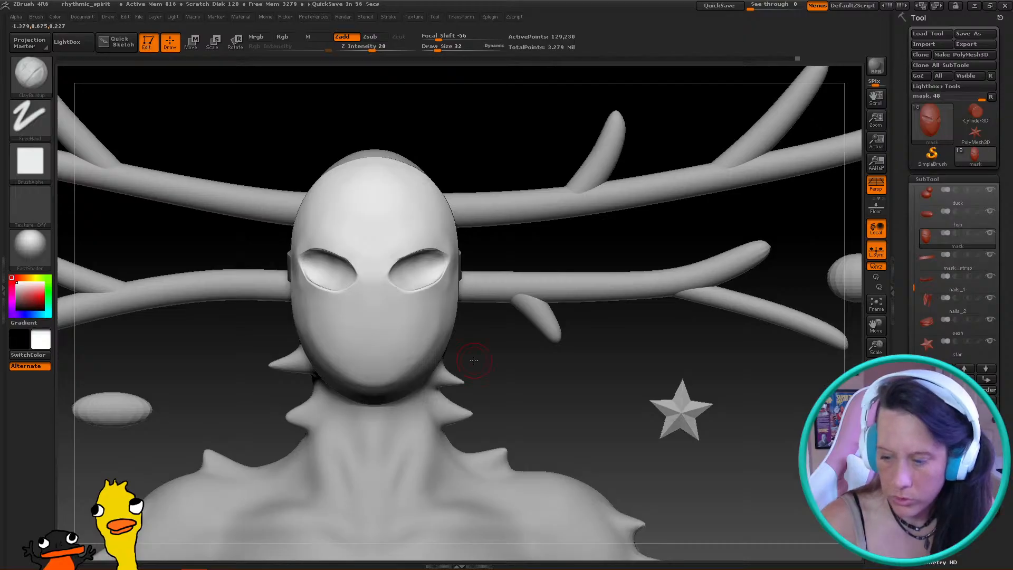
Reshape the inner corners and lower rims of the eye sockets with the Move brush at draw size 56
{"action": "key", "text": "b"}
{"action": "key", "text": "m"}
{"action": "key", "text": "v"}
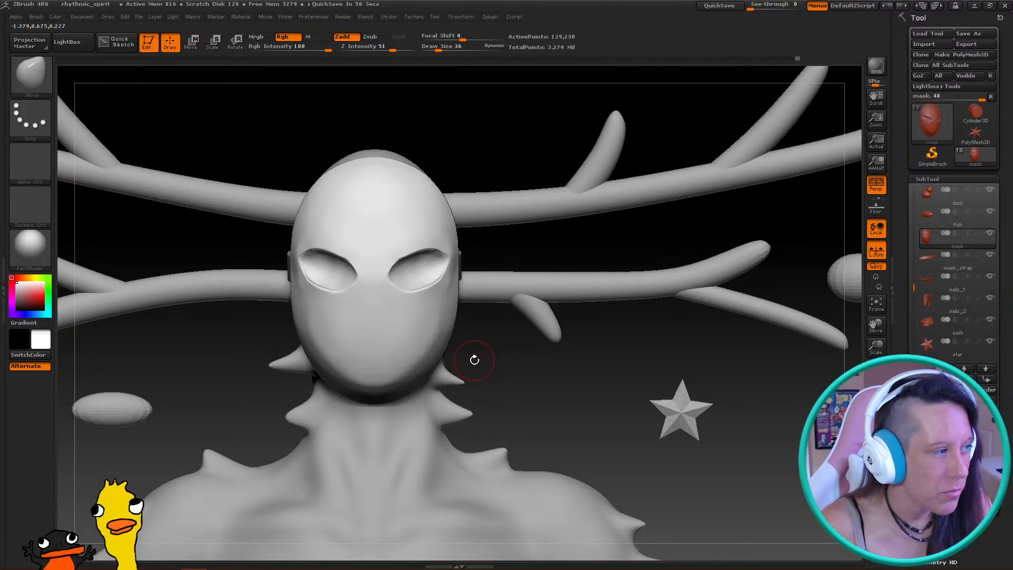
{"action": "key", "text": "bracketright"}
{"action": "left_click_drag", "start_coordinate": [393, 267], "coordinate": [395, 265]}
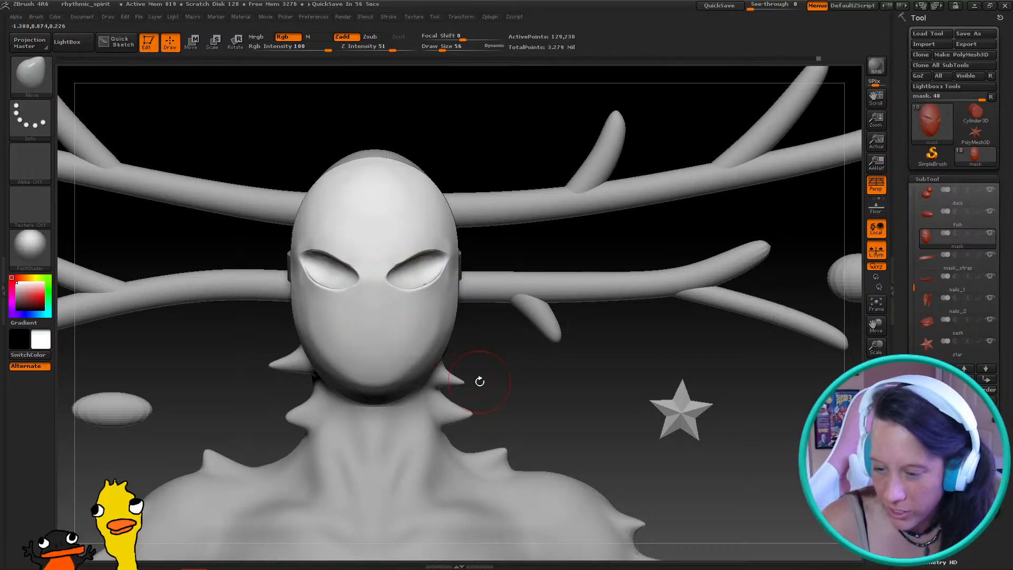
{"action": "left_click_drag", "start_coordinate": [471, 380], "coordinate": [508, 310], "text": "alt"}
{"action": "mouse_move", "coordinate": [378, 291]}
{"action": "left_mouse_down", "text": "alt"}
{"action": "mouse_move", "coordinate": [363, 279]}
{"action": "mouse_move", "coordinate": [529, 396]}
{"action": "left_mouse_up", "text": "alt"}
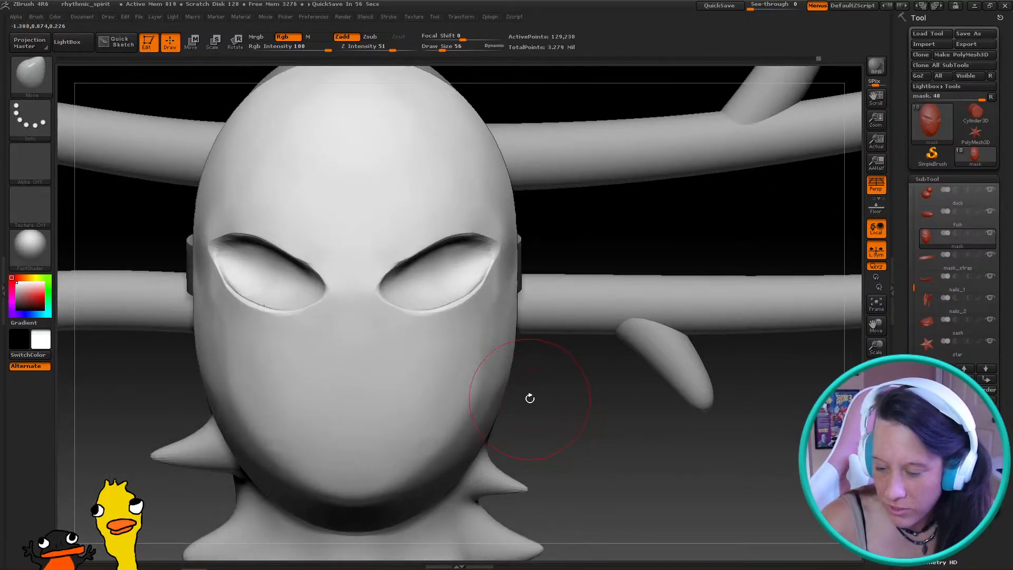
{"action": "left_click_drag", "start_coordinate": [424, 324], "coordinate": [430, 320]}
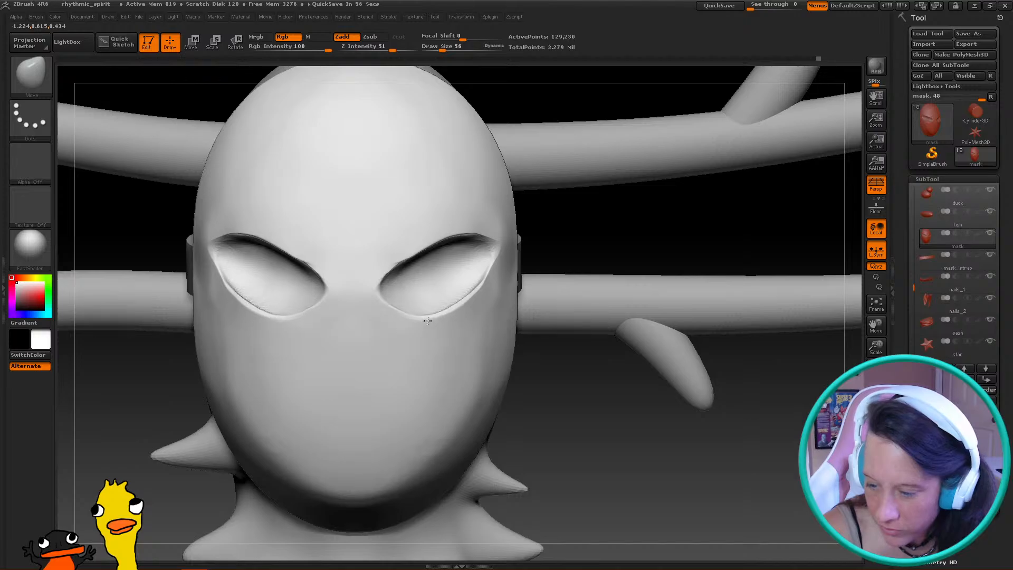
Sharpen the upper rims of the eye sockets from the front with the Pinch brush at draw size 24
{"action": "key", "text": "b"}
{"action": "key", "text": "p"}
{"action": "key", "text": "i"}
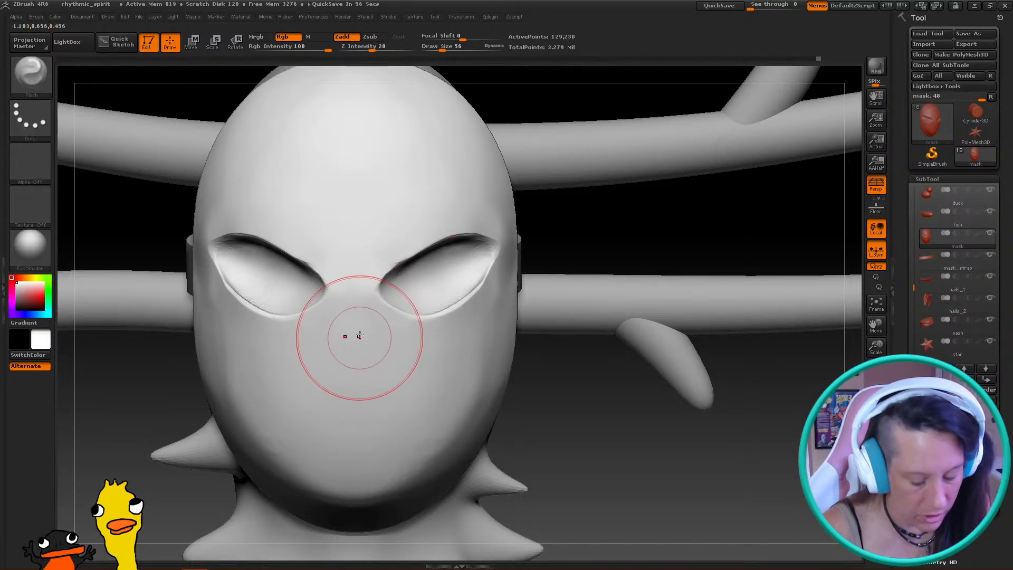
{"action": "key", "text": "bracketleft"}
{"action": "key", "text": "bracketleft"}
{"action": "left_click_drag", "start_coordinate": [383, 280], "coordinate": [480, 235]}
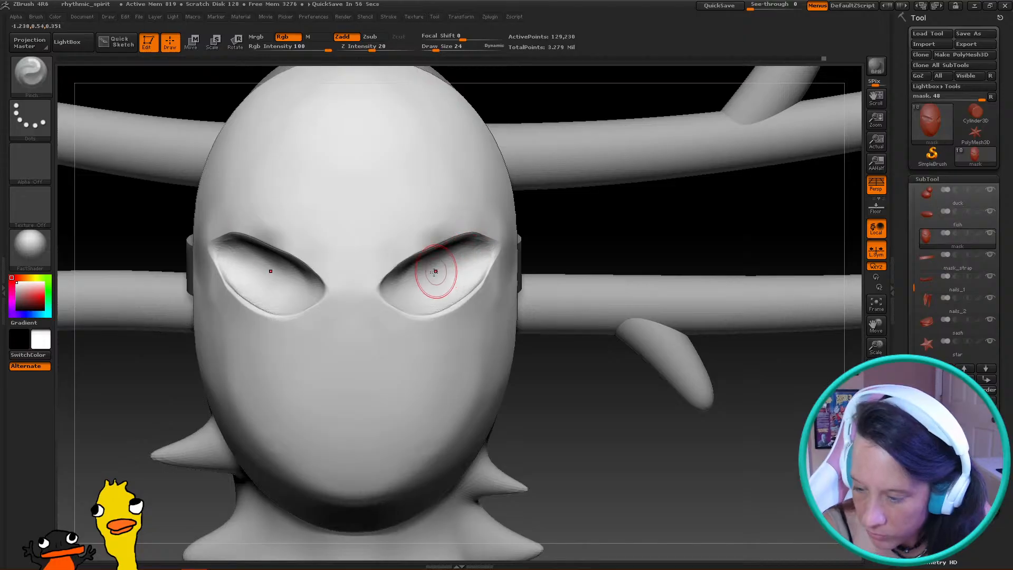
Pinch the upper edges and the inner and outer corners of the eye sockets from angled views
{"action": "mouse_move", "coordinate": [548, 233]}
{"action": "left_mouse_down"}
{"action": "mouse_move", "coordinate": [386, 275]}
{"action": "mouse_move", "coordinate": [482, 242]}
{"action": "left_mouse_up"}
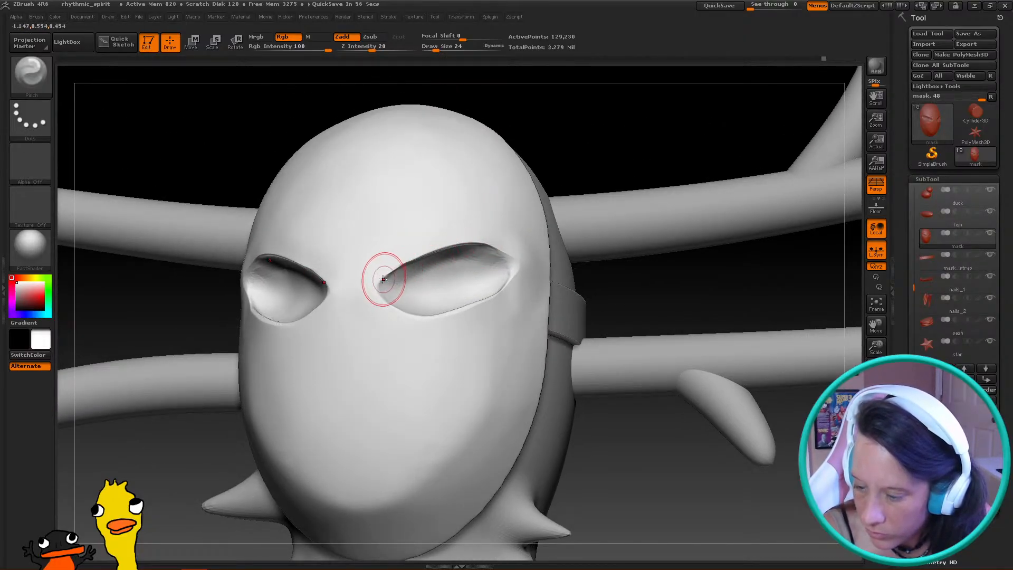
{"action": "left_click_drag", "start_coordinate": [421, 258], "coordinate": [480, 243]}
{"action": "mouse_move", "coordinate": [629, 159]}
{"action": "left_mouse_down"}
{"action": "mouse_move", "coordinate": [638, 195]}
{"action": "mouse_move", "coordinate": [607, 184]}
{"action": "left_mouse_up"}
{"action": "mouse_move", "coordinate": [381, 286]}
{"action": "left_mouse_down"}
{"action": "mouse_move", "coordinate": [413, 311]}
{"action": "mouse_move", "coordinate": [475, 294]}
{"action": "mouse_move", "coordinate": [513, 249]}
{"action": "left_mouse_up"}
{"action": "left_click_drag", "start_coordinate": [663, 208], "coordinate": [571, 221]}
{"action": "left_click_drag", "start_coordinate": [514, 259], "coordinate": [514, 244]}
{"action": "left_click_drag", "start_coordinate": [680, 214], "coordinate": [707, 233]}
{"action": "left_click_drag", "start_coordinate": [633, 226], "coordinate": [477, 218], "text": "alt"}
{"action": "mouse_move", "coordinate": [535, 325]}
{"action": "left_mouse_down", "text": "alt"}
{"action": "mouse_move", "coordinate": [551, 289]}
{"action": "mouse_move", "coordinate": [554, 299]}
{"action": "mouse_move", "coordinate": [492, 292]}
{"action": "mouse_move", "coordinate": [428, 317]}
{"action": "left_mouse_up", "text": "alt"}
Refine the slant of the upper rims and the outlines of the eye sockets with the Move brush at draw size 44
{"action": "key", "text": "b"}
{"action": "key", "text": "m"}
{"action": "key", "text": "v"}
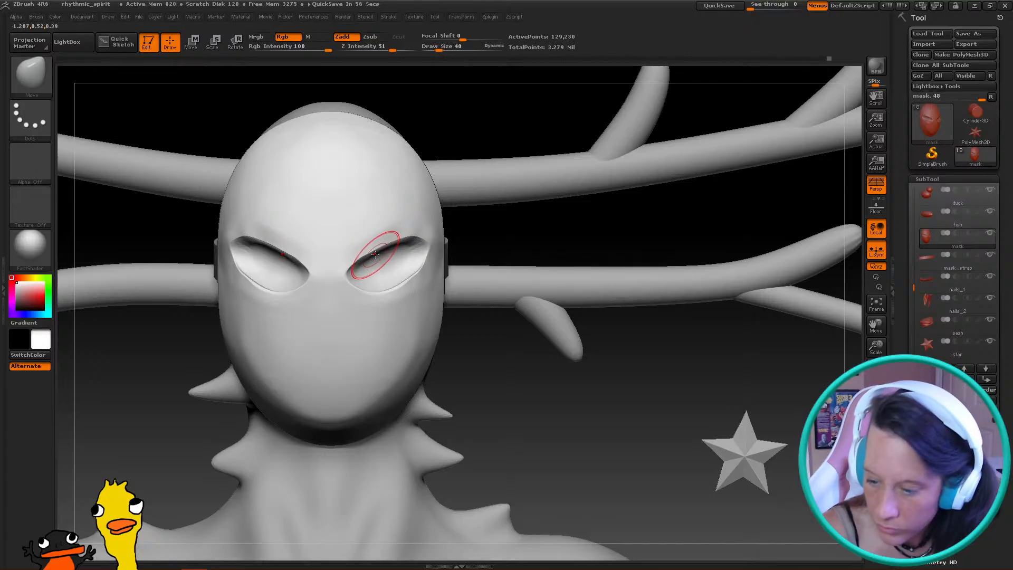
{"action": "mouse_move", "coordinate": [379, 252]}
{"action": "left_mouse_down"}
{"action": "mouse_move", "coordinate": [402, 238]}
{"action": "mouse_move", "coordinate": [369, 255]}
{"action": "left_mouse_up"}
{"action": "left_click_drag", "start_coordinate": [482, 224], "coordinate": [449, 200]}
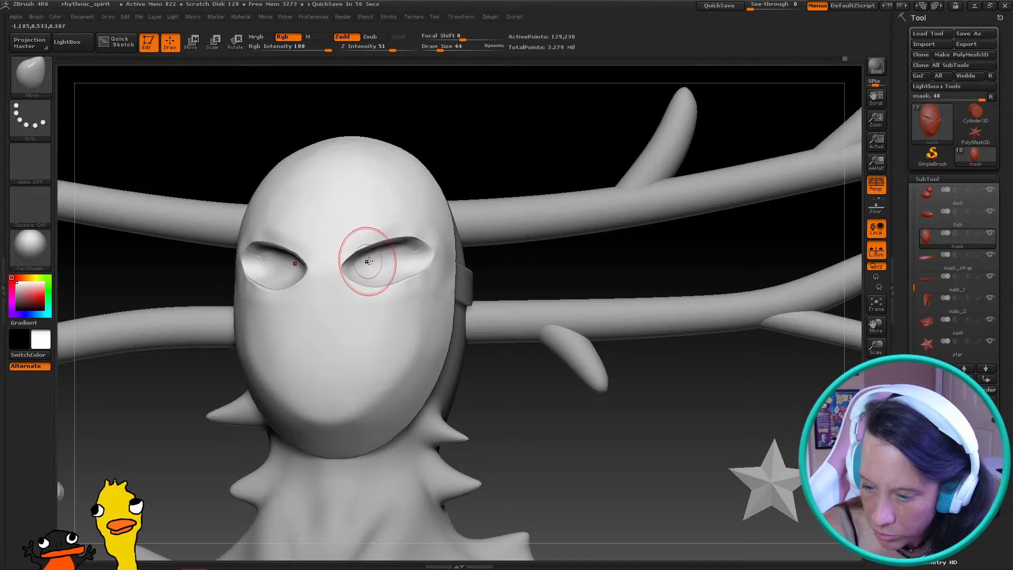
{"action": "left_click_drag", "start_coordinate": [467, 246], "coordinate": [398, 274]}
{"action": "mouse_move", "coordinate": [538, 238]}
{"action": "left_mouse_down"}
{"action": "mouse_move", "coordinate": [525, 290]}
{"action": "mouse_move", "coordinate": [494, 295]}
{"action": "mouse_move", "coordinate": [502, 273]}
{"action": "mouse_move", "coordinate": [421, 240]}
{"action": "left_mouse_up"}
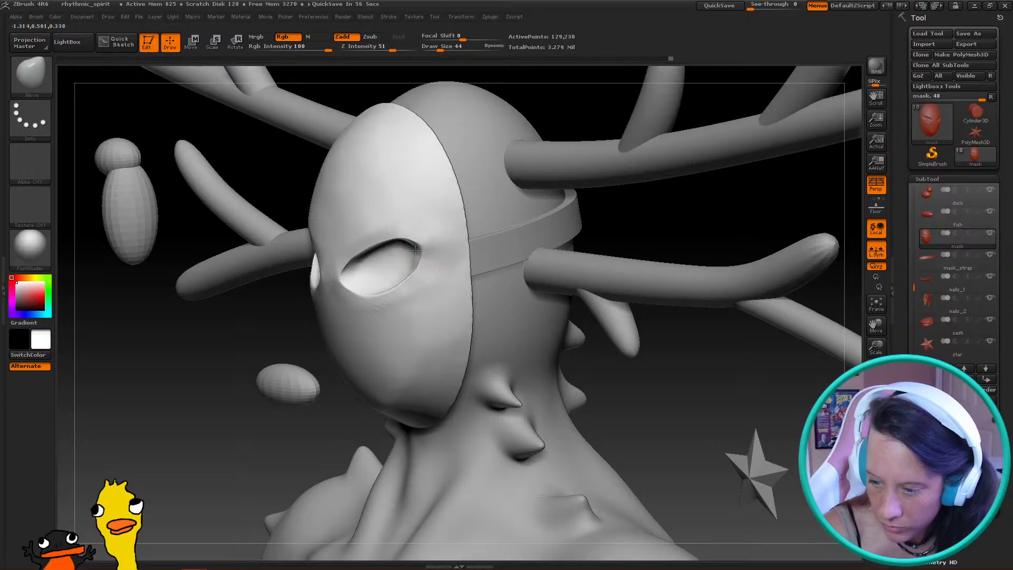
{"action": "left_click_drag", "start_coordinate": [631, 208], "coordinate": [678, 206], "text": "shift"}
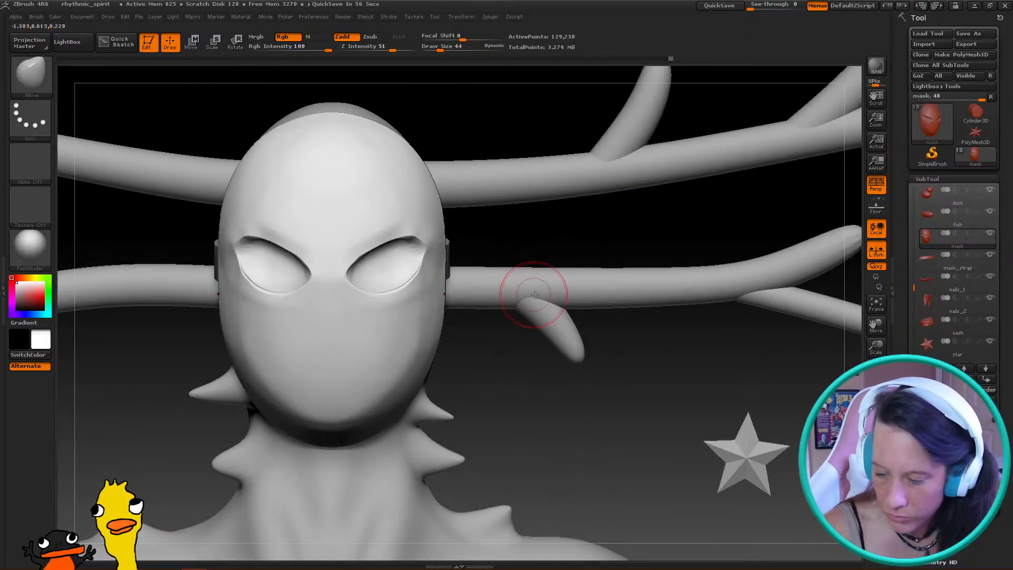
Flatten the mask surface around the outer corners of the eye sockets with the Flatten brush at draw size 44
{"action": "right_click_drag", "start_coordinate": [508, 389], "coordinate": [507, 355], "text": "ctrl"}
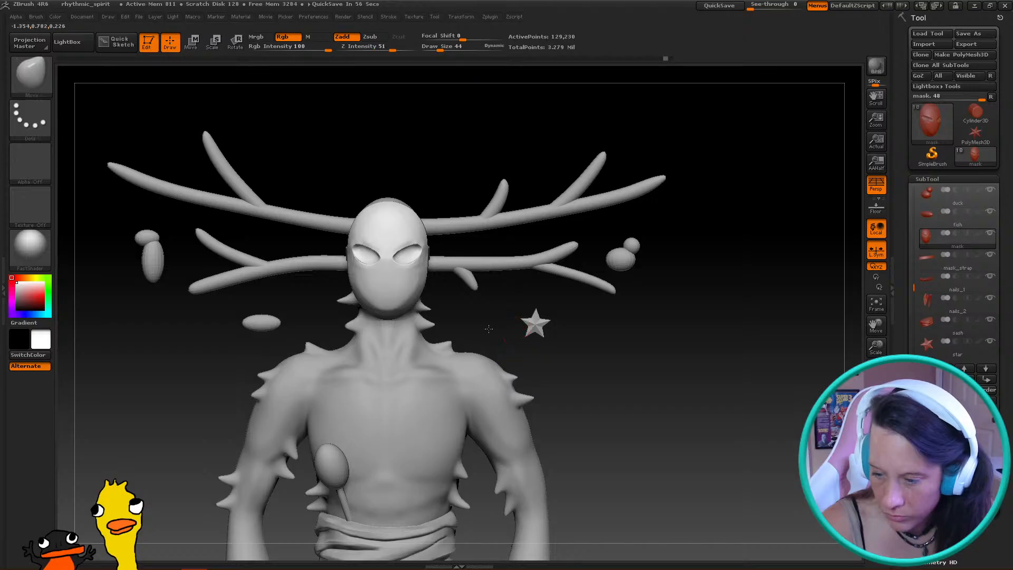
{"action": "left_click_drag", "start_coordinate": [506, 353], "coordinate": [452, 346]}
{"action": "key", "text": "b"}
{"action": "key", "text": "f"}
{"action": "key", "text": "a"}
{"action": "mouse_move", "coordinate": [497, 328]}
{"action": "right_mouse_down", "text": "ctrl"}
{"action": "mouse_move", "coordinate": [558, 362]}
{"action": "mouse_move", "coordinate": [563, 375]}
{"action": "right_mouse_up", "text": "ctrl"}
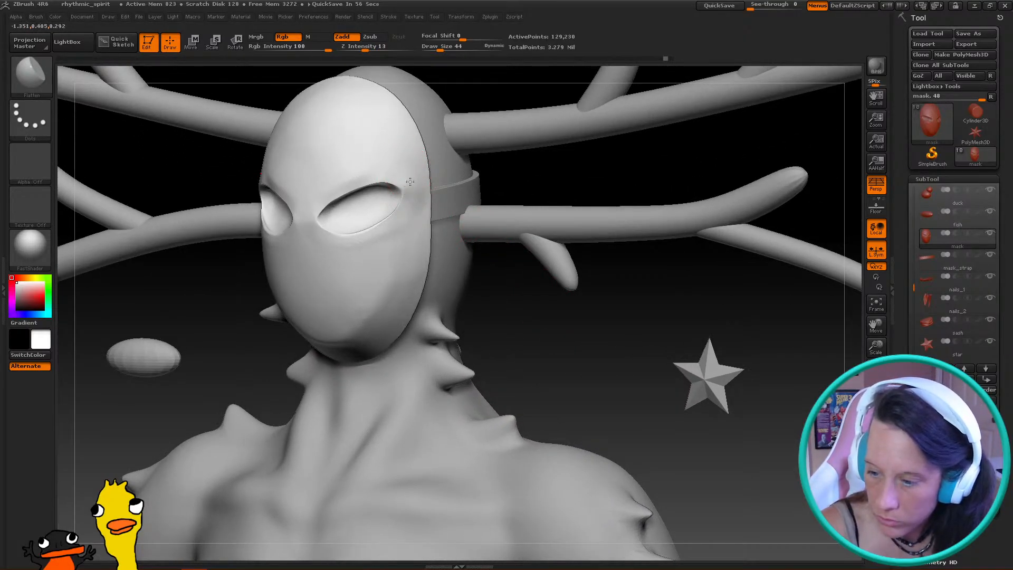
{"action": "left_click_drag", "start_coordinate": [410, 208], "coordinate": [411, 218]}
{"action": "left_click_drag", "start_coordinate": [496, 306], "coordinate": [538, 310]}
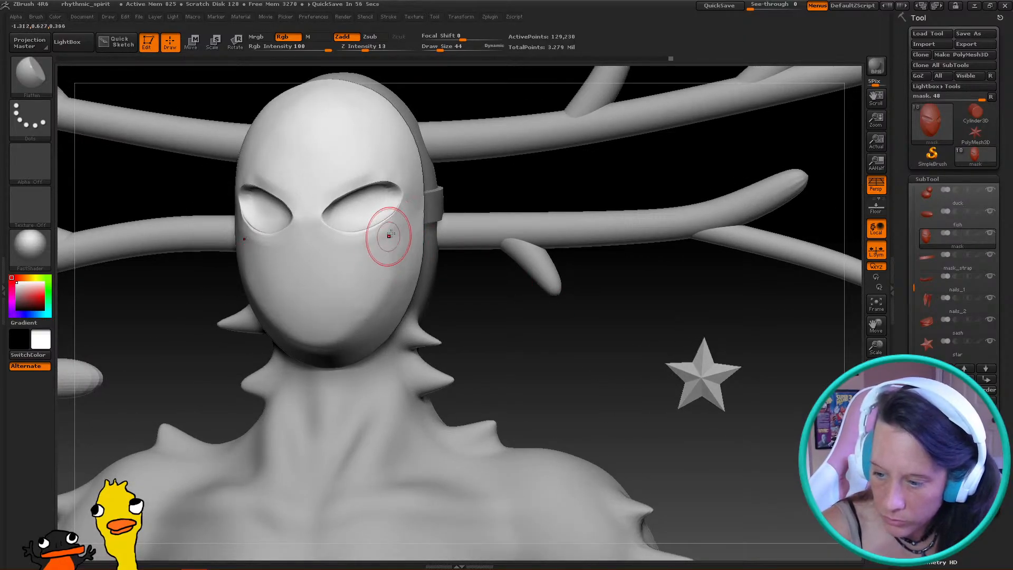
Even out the brow planes and the areas just below the eye sockets with the Flatten brush
{"action": "left_click_drag", "start_coordinate": [505, 188], "coordinate": [543, 178]}
{"action": "mouse_move", "coordinate": [340, 244]}
{"action": "left_mouse_down"}
{"action": "mouse_move", "coordinate": [324, 197]}
{"action": "mouse_move", "coordinate": [362, 176]}
{"action": "left_mouse_up"}
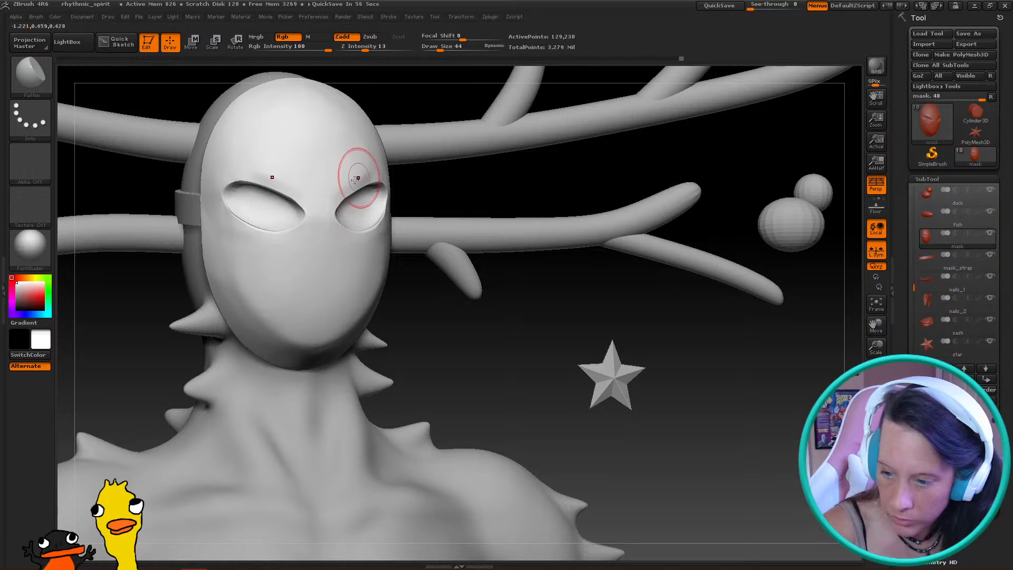
{"action": "left_click_drag", "start_coordinate": [452, 177], "coordinate": [384, 181]}
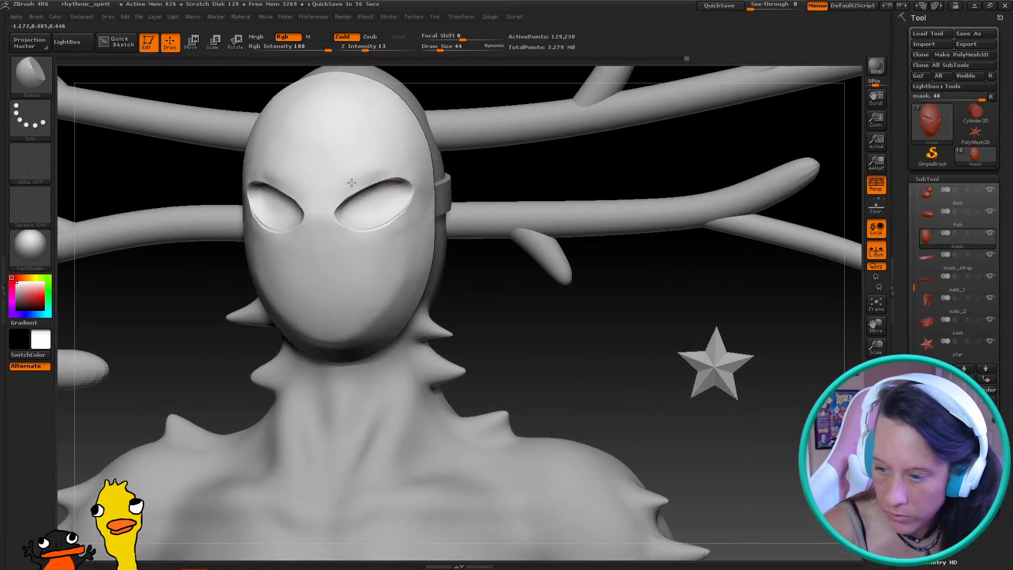
{"action": "left_click_drag", "start_coordinate": [522, 177], "coordinate": [407, 169]}
{"action": "mouse_move", "coordinate": [572, 154]}
{"action": "left_mouse_down"}
{"action": "mouse_move", "coordinate": [608, 129]}
{"action": "mouse_move", "coordinate": [601, 157]}
{"action": "left_mouse_up"}
{"action": "mouse_move", "coordinate": [362, 218]}
{"action": "right_mouse_down", "text": "ctrl"}
{"action": "mouse_move", "coordinate": [431, 228]}
{"action": "mouse_move", "coordinate": [421, 240]}
{"action": "right_mouse_up", "text": "ctrl"}
{"action": "right_click_drag", "start_coordinate": [510, 295], "coordinate": [469, 264], "text": "ctrl"}
Inspect the mask's polygon wireframe and divide its mesh to subdivision level 3
{"action": "left_click", "coordinate": [876, 391]}
{"action": "mouse_move", "coordinate": [321, 272]}
{"action": "left_mouse_down"}
{"action": "mouse_move", "coordinate": [504, 296]}
{"action": "mouse_move", "coordinate": [520, 283]}
{"action": "left_mouse_up"}
{"action": "left_click_drag", "start_coordinate": [596, 264], "coordinate": [608, 365], "text": "alt"}
{"action": "right_click_drag", "start_coordinate": [607, 362], "coordinate": [394, 282], "text": "ctrl"}
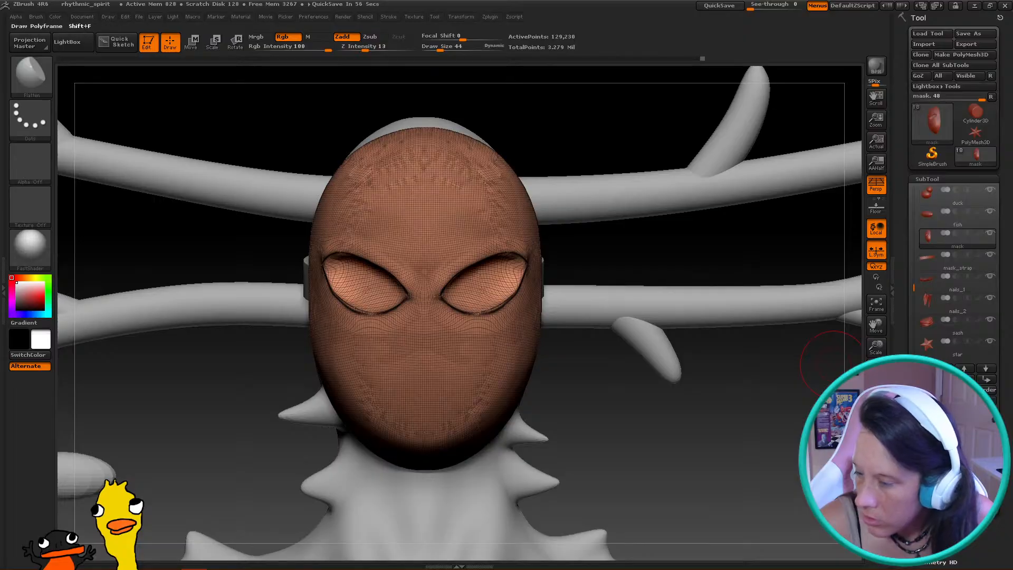
{"action": "left_click", "coordinate": [876, 391]}
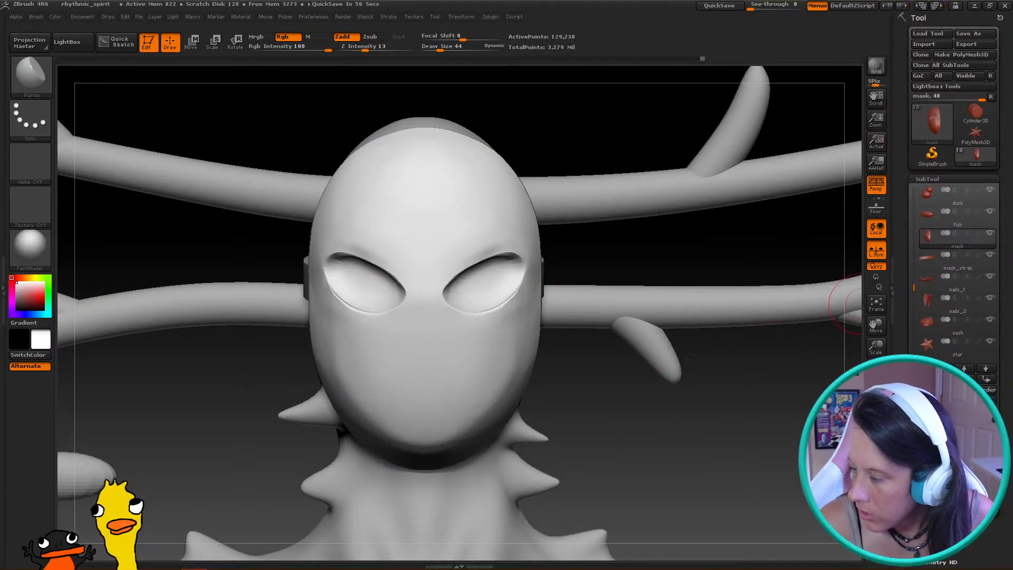
{"action": "left_click", "coordinate": [930, 524]}
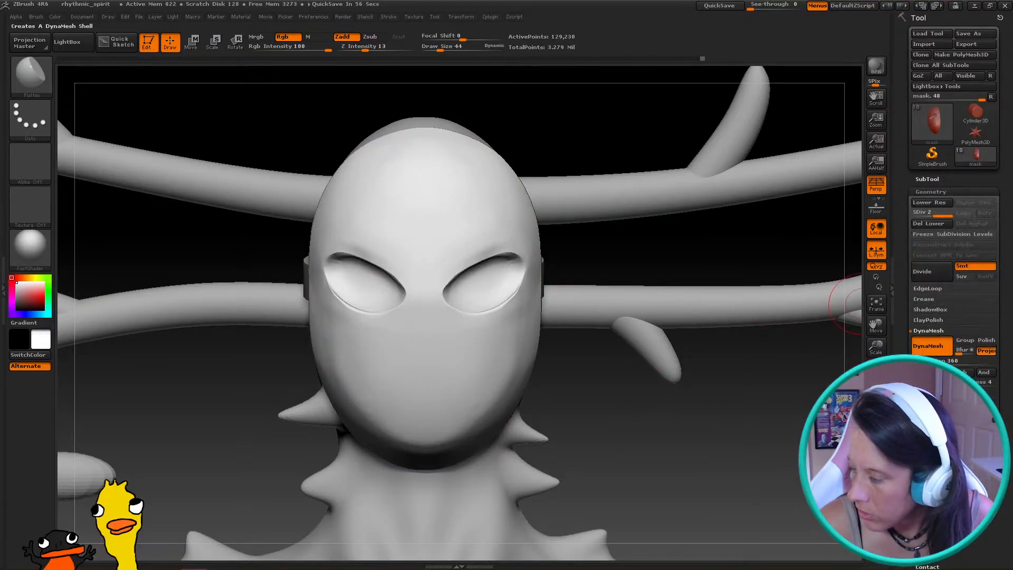
{"action": "left_click", "coordinate": [929, 280]}
Flatten the upper rims of the eye sockets with the Flatten brush at draw size 10
{"action": "left_click_drag", "start_coordinate": [616, 363], "coordinate": [651, 380], "text": "alt"}
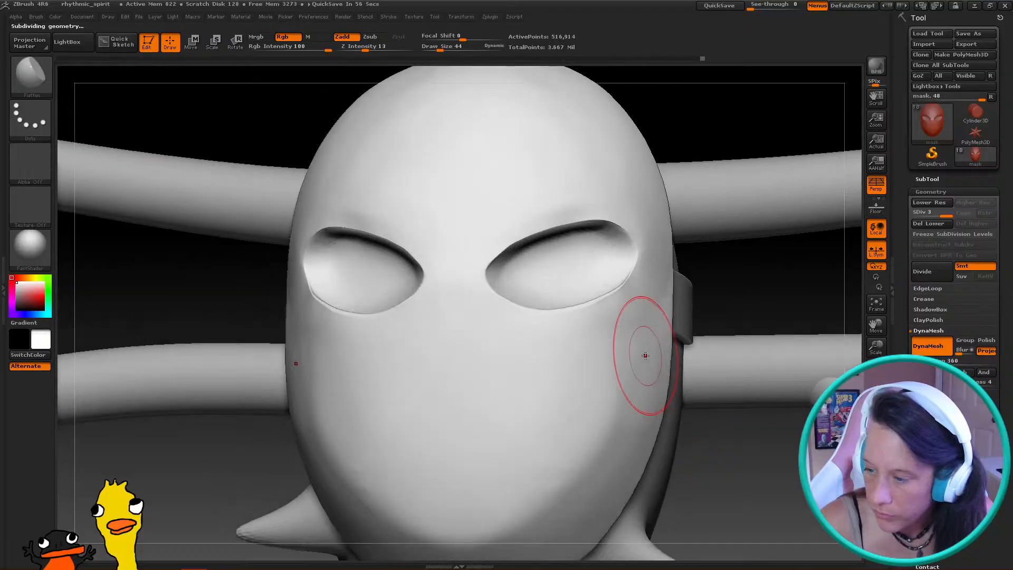
{"action": "mouse_move", "coordinate": [536, 267]}
{"action": "left_mouse_down", "text": "shift"}
{"action": "mouse_move", "coordinate": [577, 258]}
{"action": "mouse_move", "coordinate": [552, 276]}
{"action": "left_mouse_up", "text": "shift"}
{"action": "key", "text": "bracketleft"}
{"action": "key", "text": "bracketleft"}
{"action": "key", "text": "bracketleft"}
{"action": "left_click_drag", "start_coordinate": [602, 253], "coordinate": [613, 249], "text": "shift"}
{"action": "left_click_drag", "start_coordinate": [781, 288], "coordinate": [689, 215]}
{"action": "key", "text": "bracketright"}
{"action": "left_click_drag", "start_coordinate": [504, 250], "coordinate": [489, 261]}
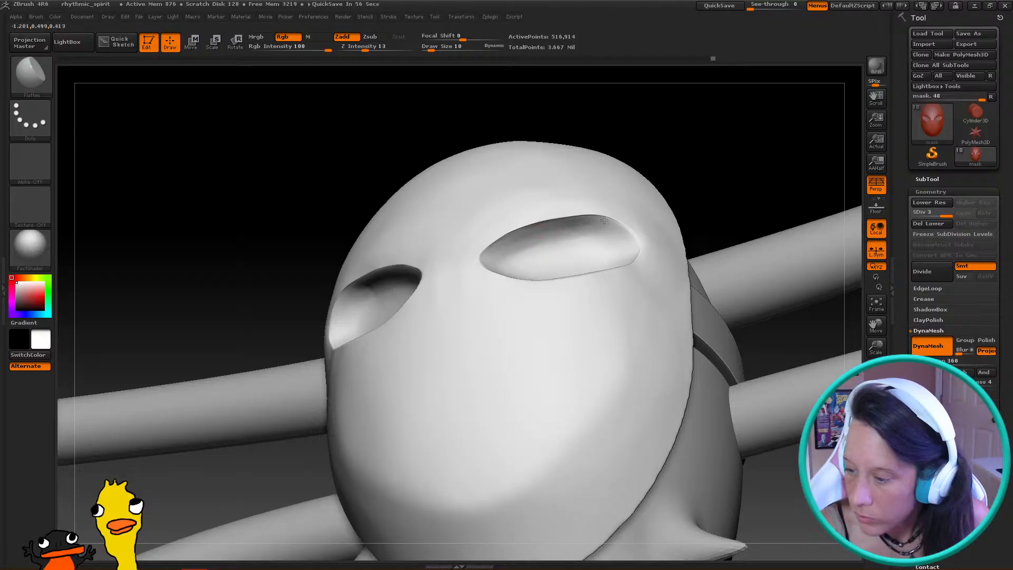
Clean up the lower and outer rims of the eye sockets from high and side angles with the small Flatten brush
{"action": "left_click_drag", "start_coordinate": [732, 186], "coordinate": [731, 257]}
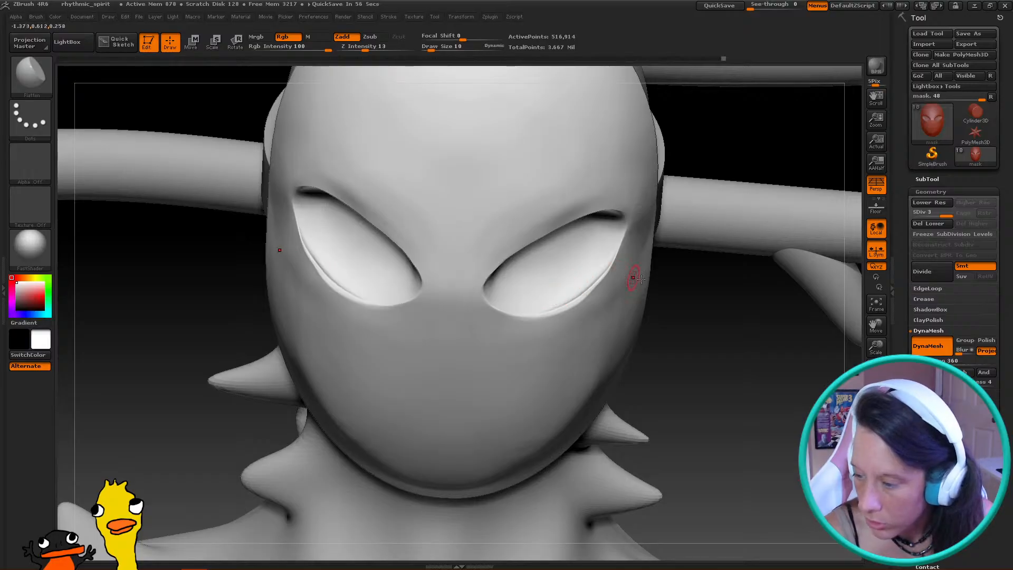
{"action": "left_click_drag", "start_coordinate": [631, 277], "coordinate": [585, 289]}
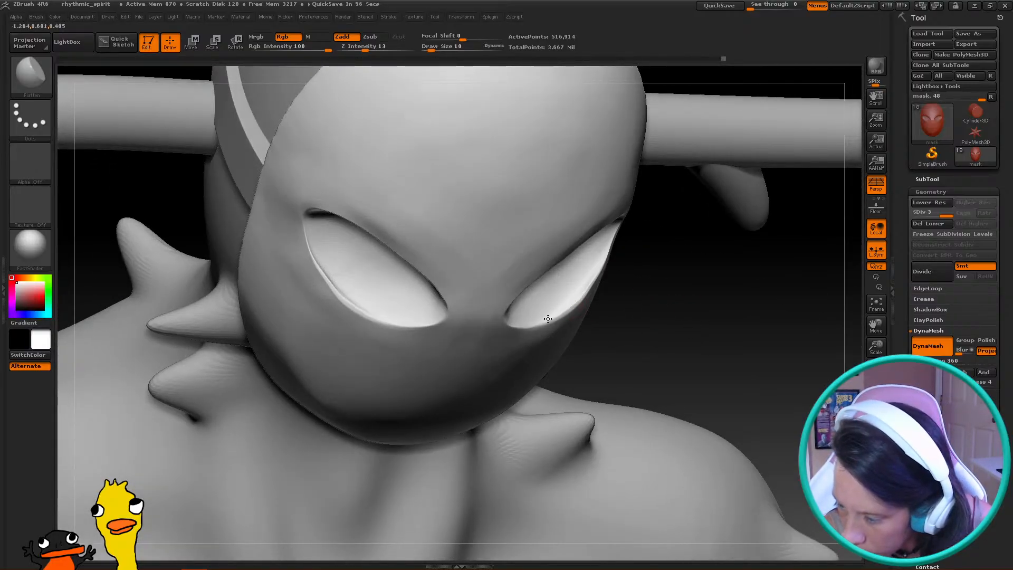
{"action": "left_click_drag", "start_coordinate": [682, 293], "coordinate": [543, 308]}
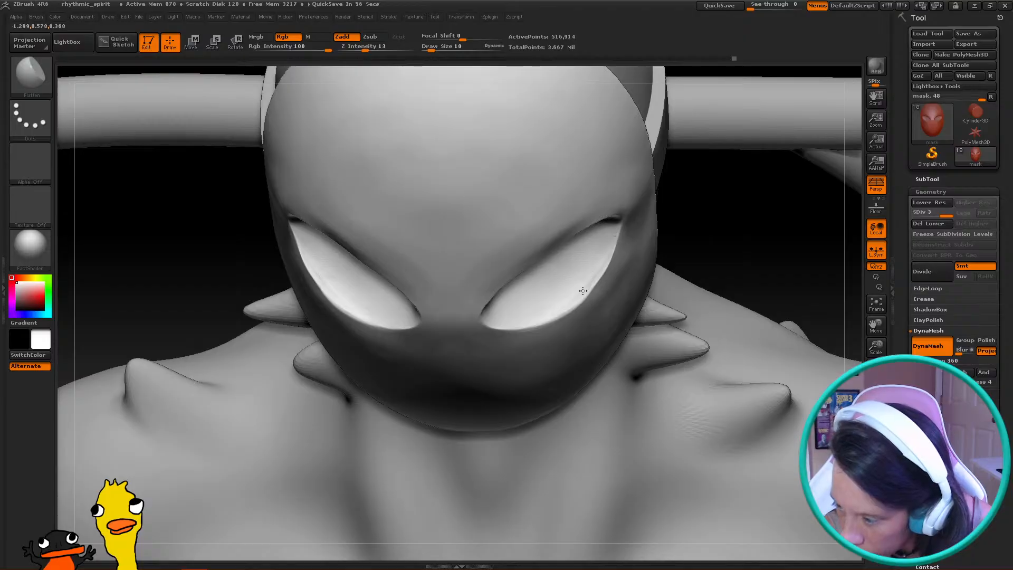
{"action": "left_click_drag", "start_coordinate": [729, 233], "coordinate": [614, 254]}
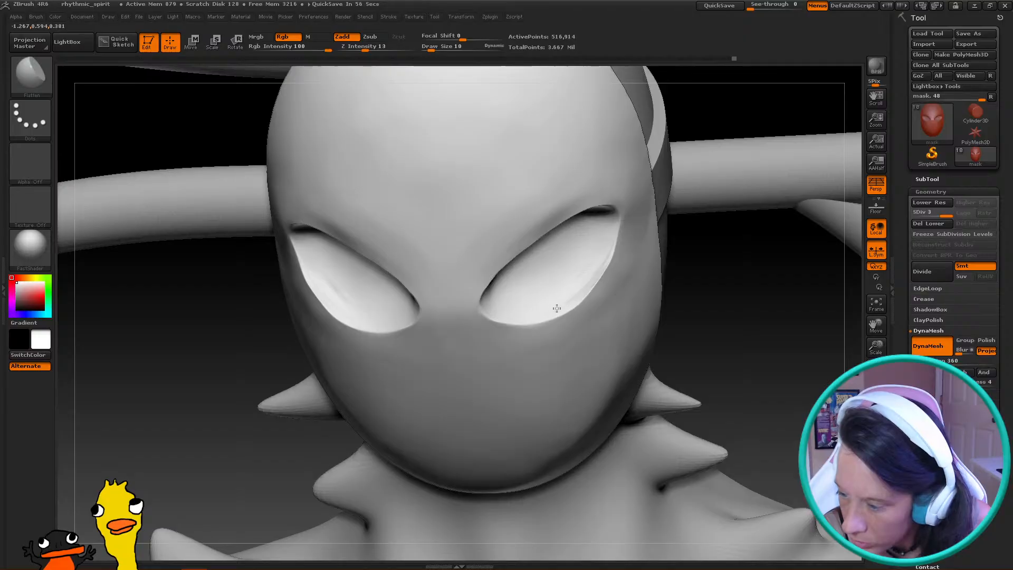
{"action": "left_click_drag", "start_coordinate": [680, 273], "coordinate": [526, 290]}
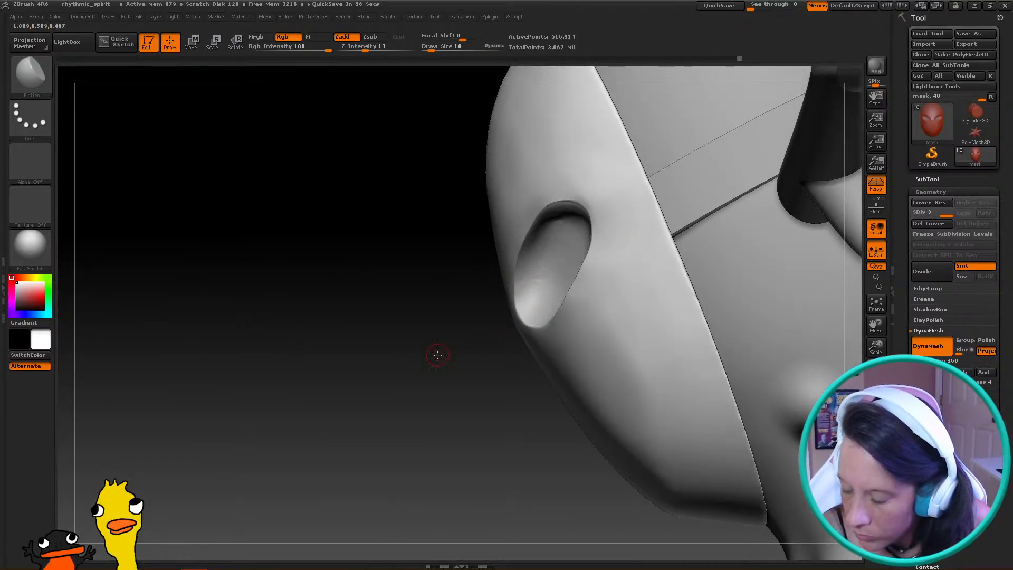
{"action": "left_click_drag", "start_coordinate": [436, 355], "coordinate": [526, 276]}
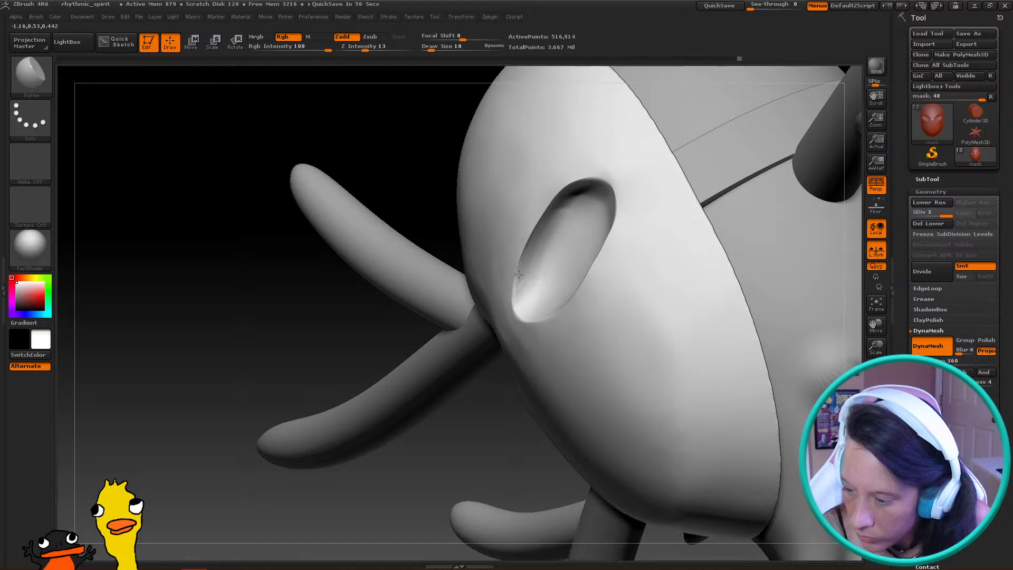
Flatten the inner walls of the eye sockets near the nose side with the Flatten brush at draw size 22
{"action": "left_click_drag", "start_coordinate": [348, 346], "coordinate": [440, 254]}
{"action": "key", "text": "]"}
{"action": "left_click_drag", "start_coordinate": [381, 197], "coordinate": [277, 211]}
{"action": "left_click_drag", "start_coordinate": [554, 203], "coordinate": [524, 259]}
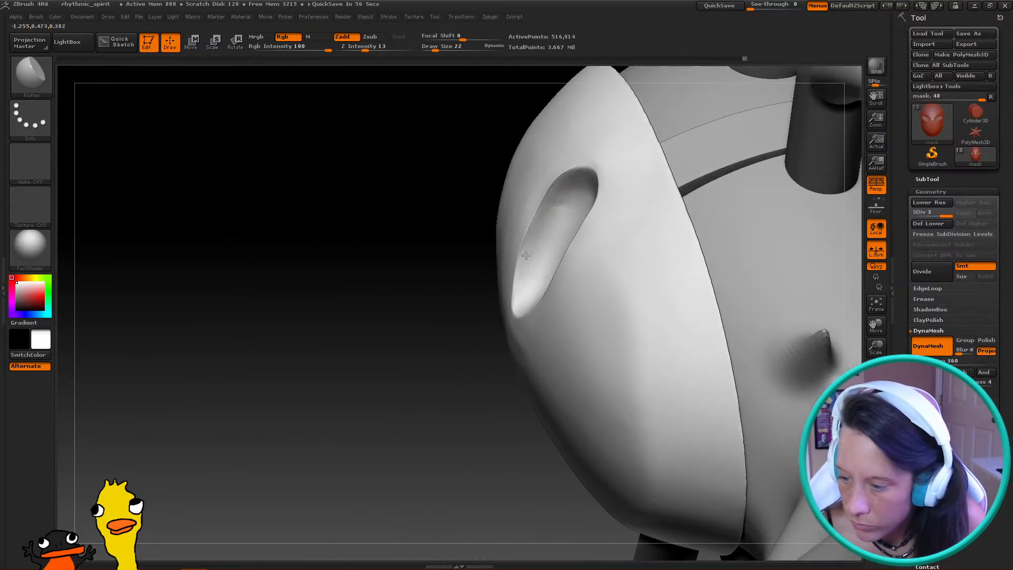
{"action": "left_click_drag", "start_coordinate": [433, 307], "coordinate": [531, 269]}
{"action": "left_click_drag", "start_coordinate": [371, 254], "coordinate": [324, 254]}
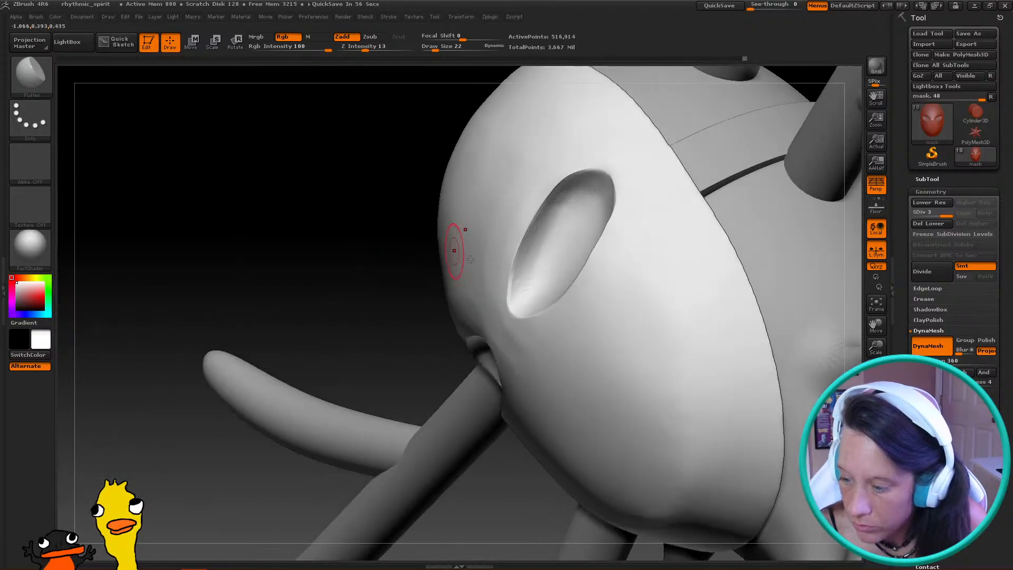
{"action": "left_click_drag", "start_coordinate": [515, 291], "coordinate": [527, 241]}
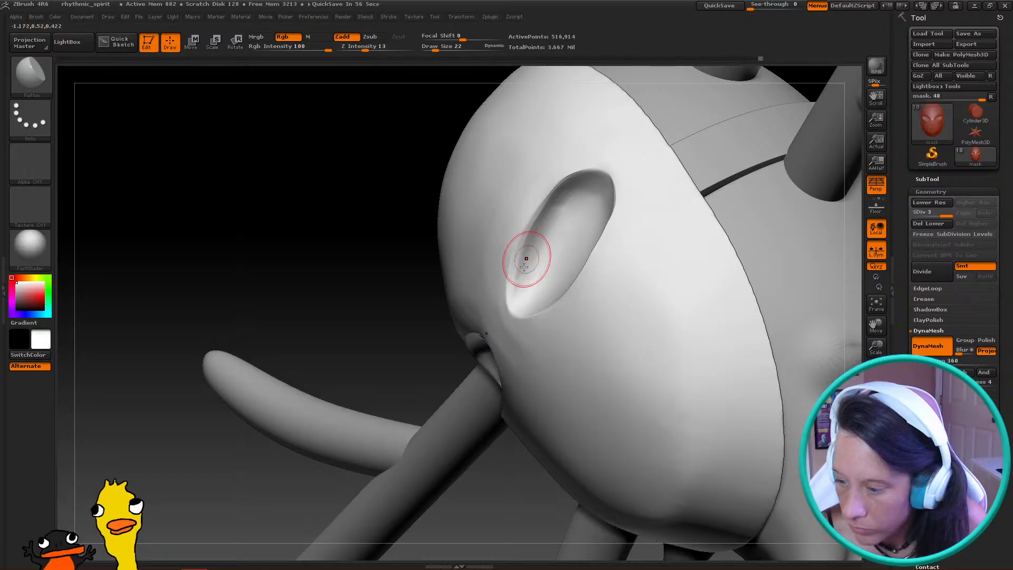
Flatten the upper inner walls of the eye sockets up to their outer corners from side angles
{"action": "left_click_drag", "start_coordinate": [395, 289], "coordinate": [571, 191]}
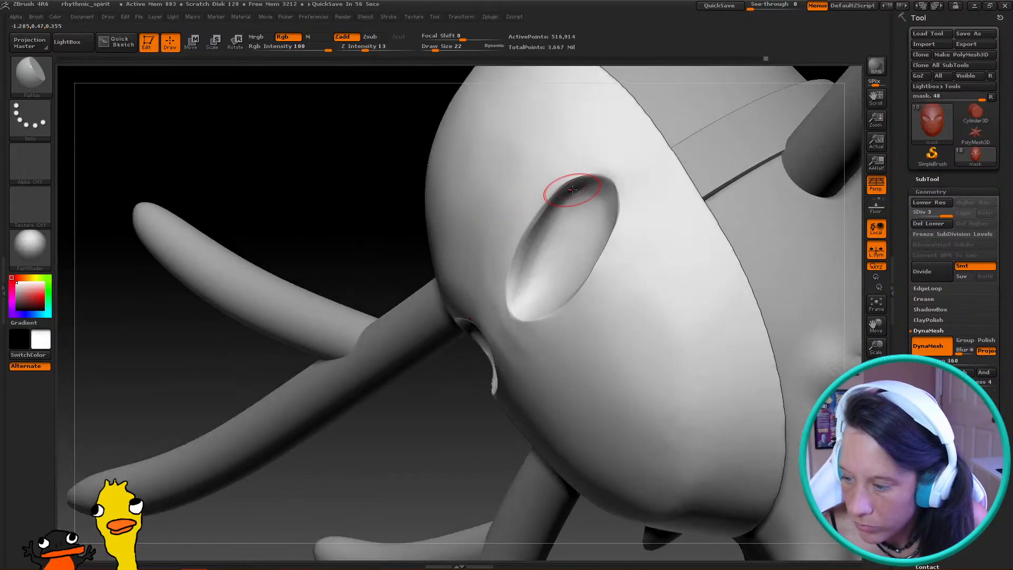
{"action": "left_click_drag", "start_coordinate": [411, 200], "coordinate": [358, 208]}
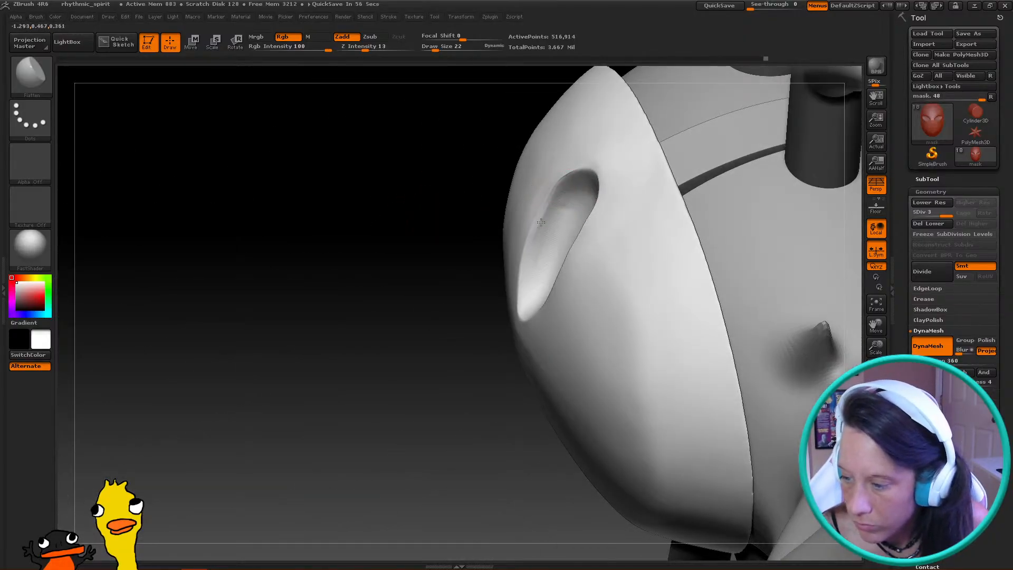
{"action": "left_click_drag", "start_coordinate": [415, 266], "coordinate": [538, 199]}
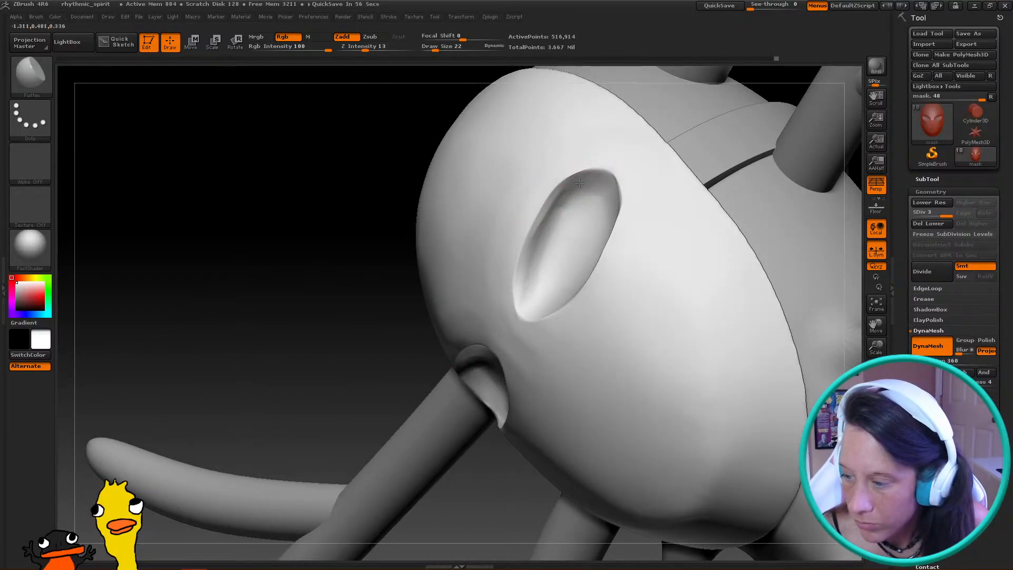
{"action": "left_click_drag", "start_coordinate": [337, 327], "coordinate": [425, 275]}
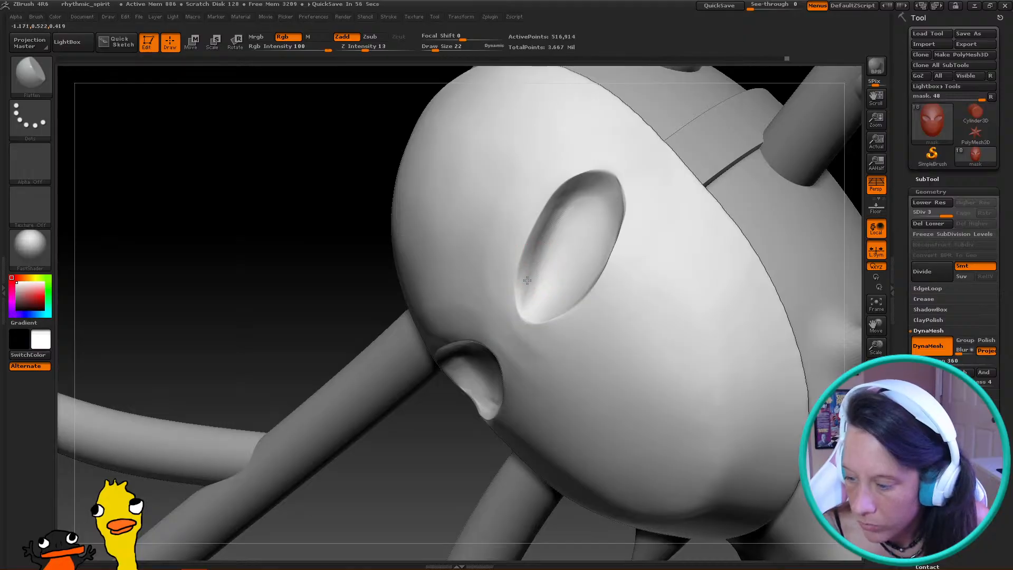
{"action": "left_click_drag", "start_coordinate": [571, 186], "coordinate": [601, 252]}
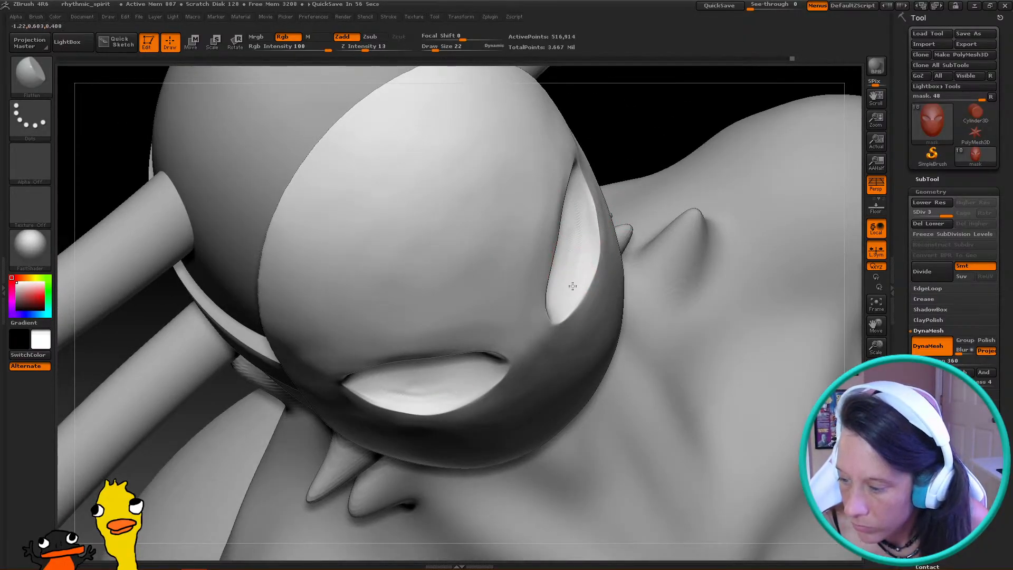
Even out the recessed floors and outer edges of the eye sockets with the Flatten brush from tilted and frontal views
{"action": "left_click_drag", "start_coordinate": [587, 217], "coordinate": [564, 210]}
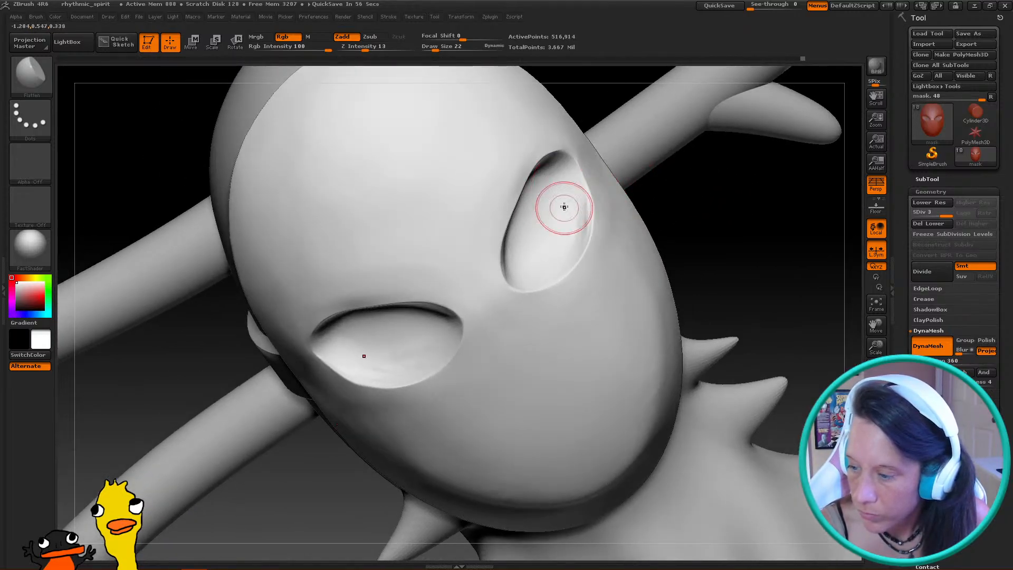
{"action": "left_click_drag", "start_coordinate": [653, 202], "coordinate": [581, 230]}
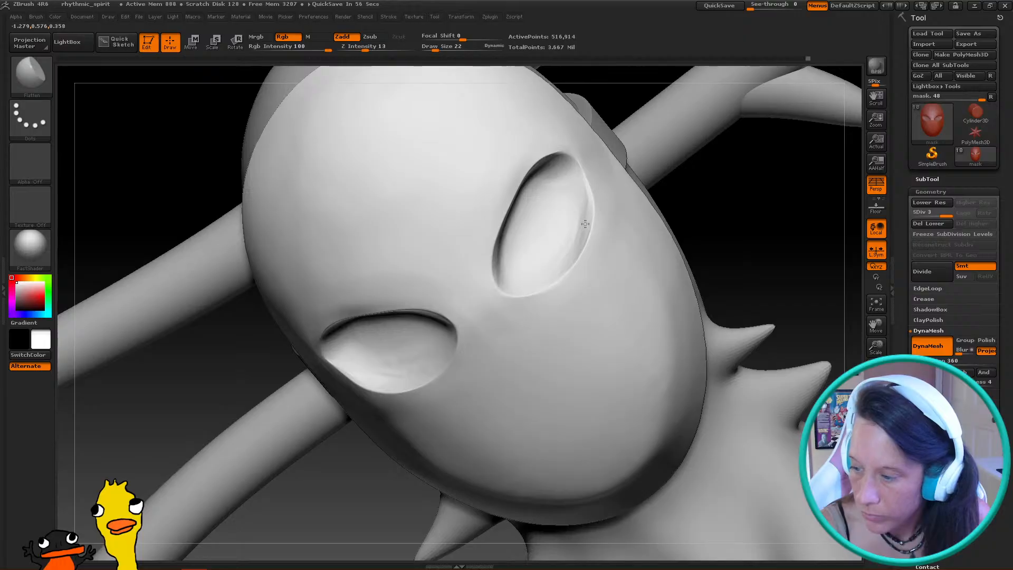
{"action": "left_click_drag", "start_coordinate": [727, 187], "coordinate": [677, 158]}
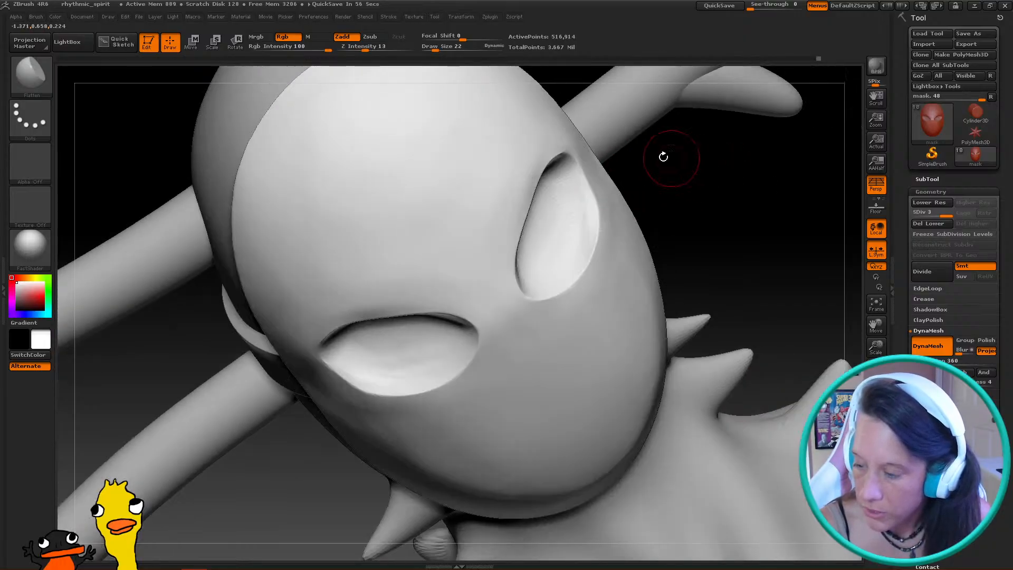
{"action": "mouse_move", "coordinate": [704, 204]}
{"action": "left_mouse_down"}
{"action": "mouse_move", "coordinate": [728, 206]}
{"action": "mouse_move", "coordinate": [707, 201]}
{"action": "left_mouse_up"}
{"action": "left_click_drag", "start_coordinate": [729, 159], "coordinate": [595, 202]}
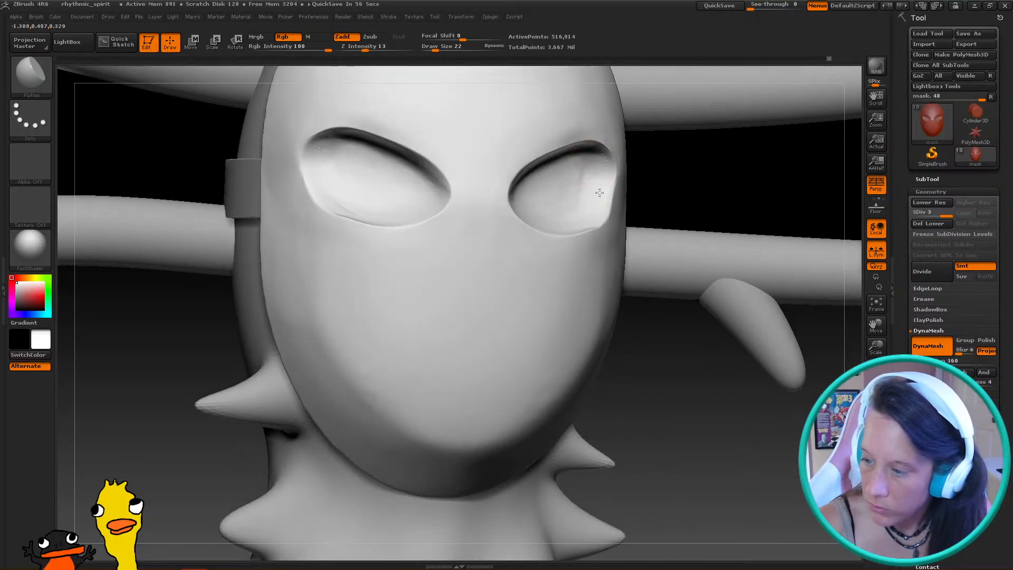
{"action": "left_click_drag", "start_coordinate": [668, 173], "coordinate": [610, 227]}
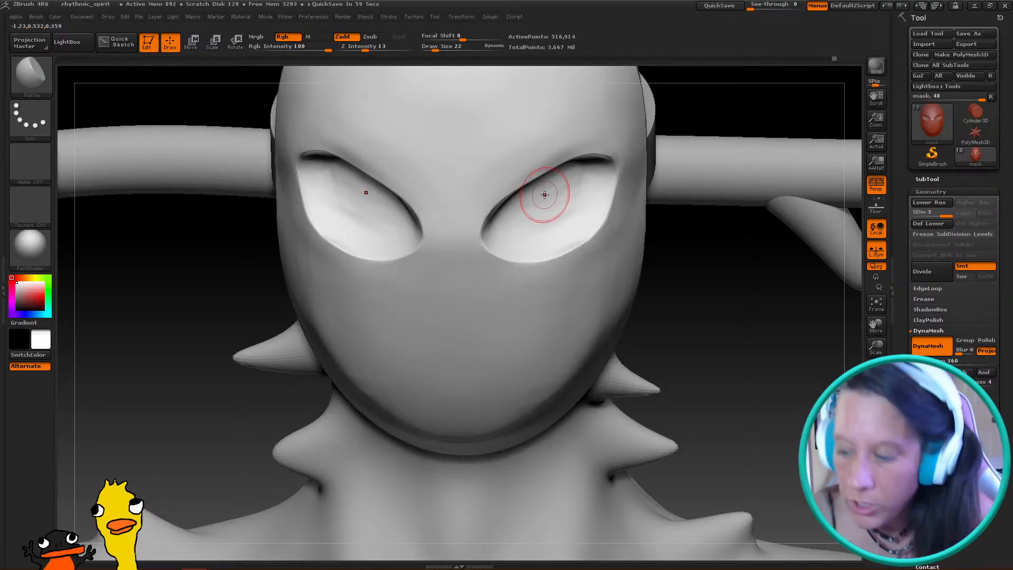
{"action": "left_click_drag", "start_coordinate": [536, 237], "coordinate": [525, 224]}
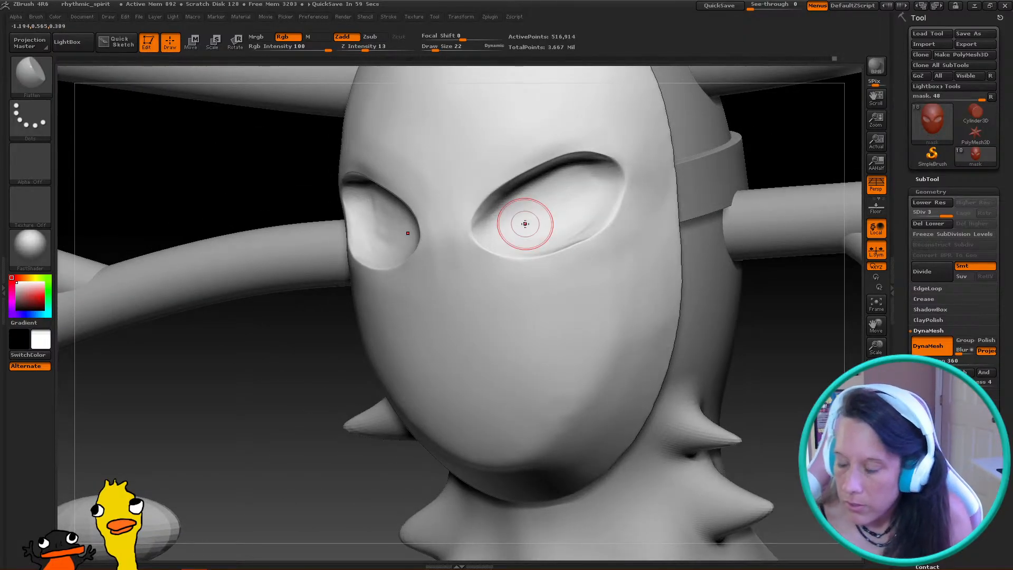
Flatten the transition between the socket floors and the walls under the upper rims from side and front angles
{"action": "left_click_drag", "start_coordinate": [301, 244], "coordinate": [199, 269]}
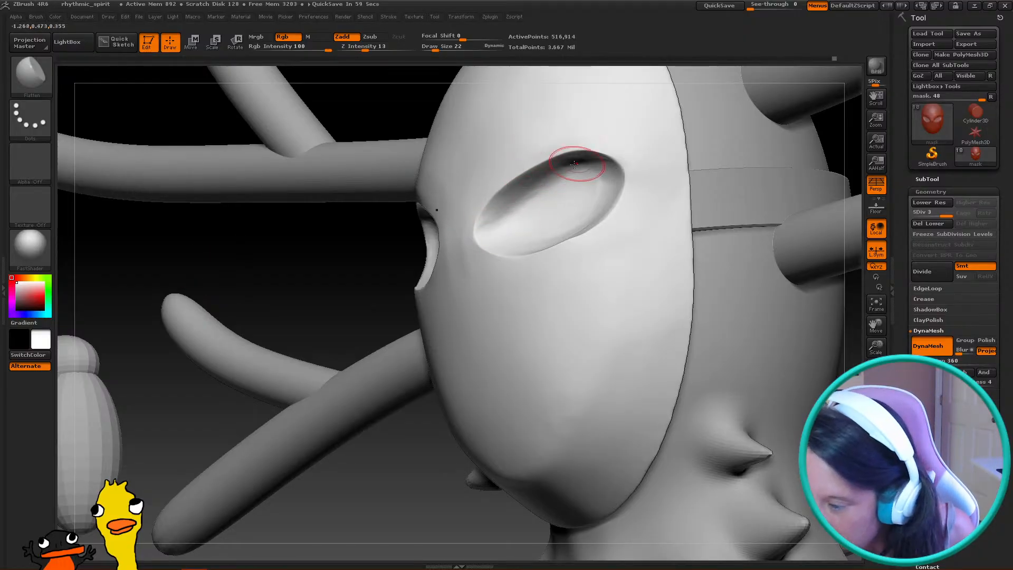
{"action": "mouse_move", "coordinate": [374, 261]}
{"action": "left_mouse_down"}
{"action": "mouse_move", "coordinate": [323, 280]}
{"action": "mouse_move", "coordinate": [321, 257]}
{"action": "left_mouse_up"}
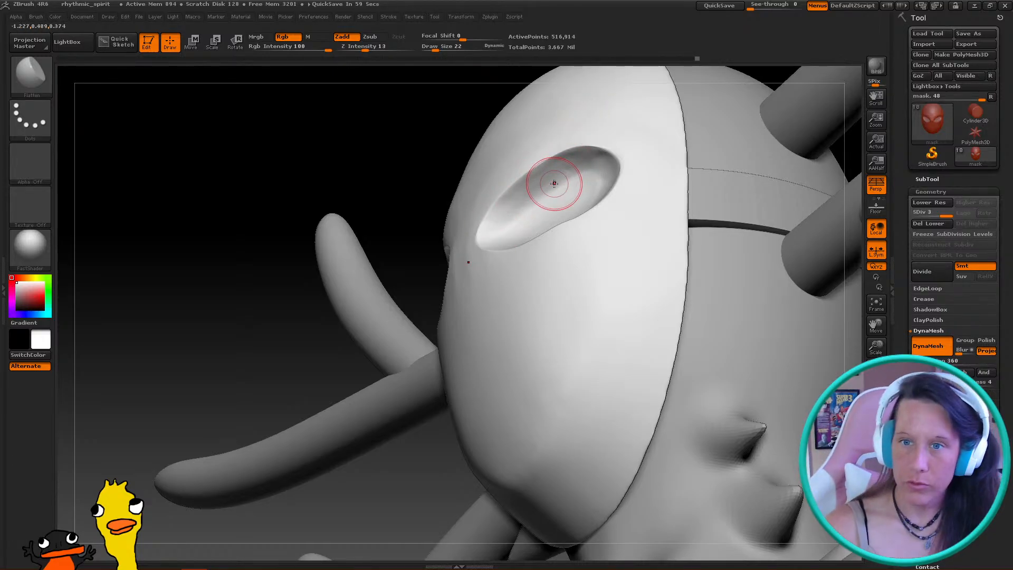
{"action": "left_click_drag", "start_coordinate": [532, 190], "coordinate": [574, 168]}
{"action": "left_click_drag", "start_coordinate": [264, 222], "coordinate": [373, 208]}
{"action": "left_click_drag", "start_coordinate": [704, 302], "coordinate": [728, 305]}
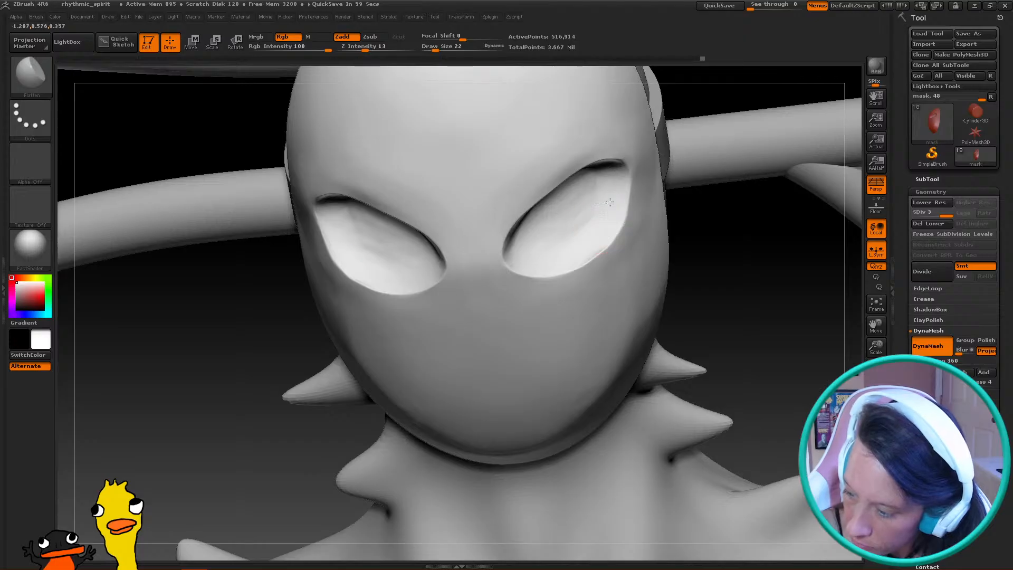
{"action": "left_click_drag", "start_coordinate": [749, 247], "coordinate": [594, 198]}
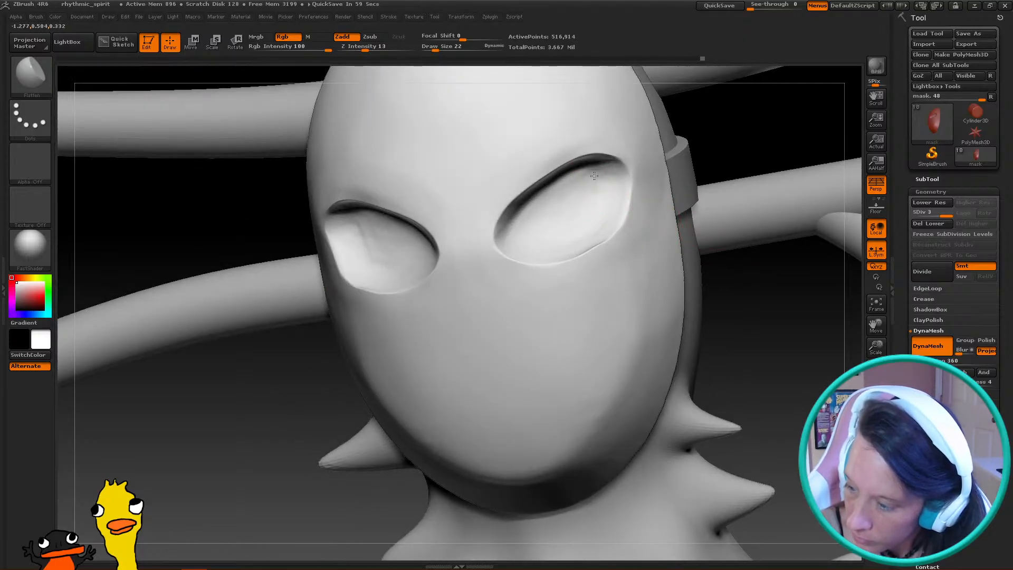
{"action": "left_click_drag", "start_coordinate": [749, 248], "coordinate": [581, 190]}
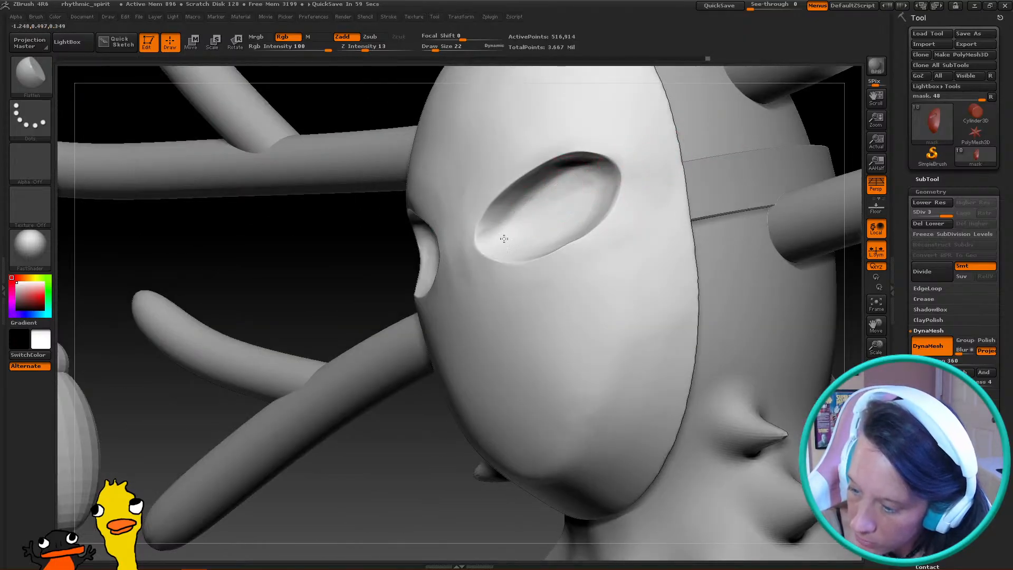
Flatten and smooth the floors and outer corners of the eye sockets from side, low and frontal angles
{"action": "left_click_drag", "start_coordinate": [369, 271], "coordinate": [561, 208]}
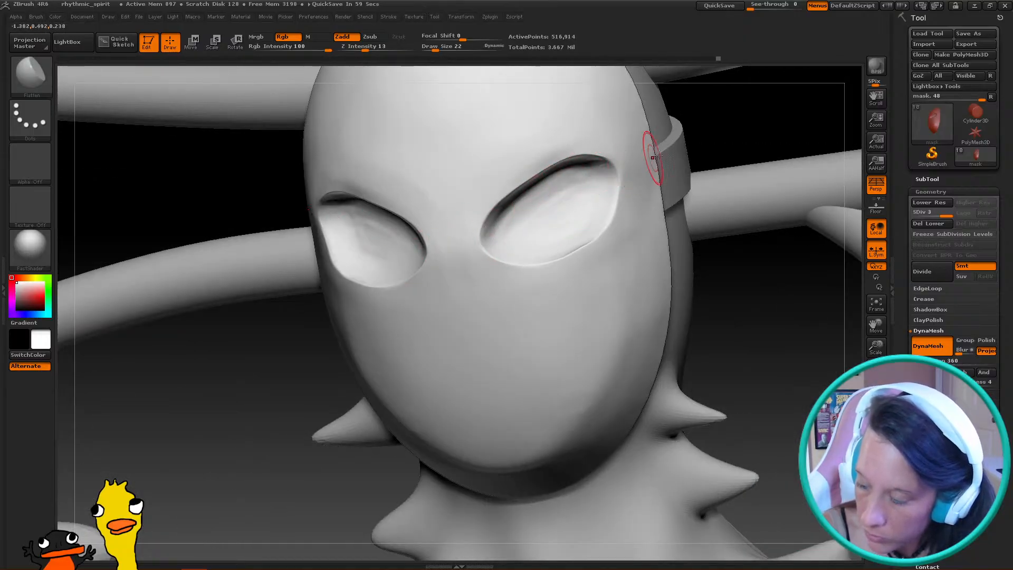
{"action": "left_click_drag", "start_coordinate": [640, 158], "coordinate": [633, 165]}
{"action": "mouse_move", "coordinate": [626, 221]}
{"action": "left_mouse_down"}
{"action": "mouse_move", "coordinate": [601, 218]}
{"action": "mouse_move", "coordinate": [576, 181]}
{"action": "left_mouse_up"}
{"action": "left_click_drag", "start_coordinate": [706, 156], "coordinate": [681, 122]}
{"action": "mouse_move", "coordinate": [582, 167]}
{"action": "left_mouse_down"}
{"action": "mouse_move", "coordinate": [546, 172]}
{"action": "mouse_move", "coordinate": [560, 150]}
{"action": "left_mouse_up"}
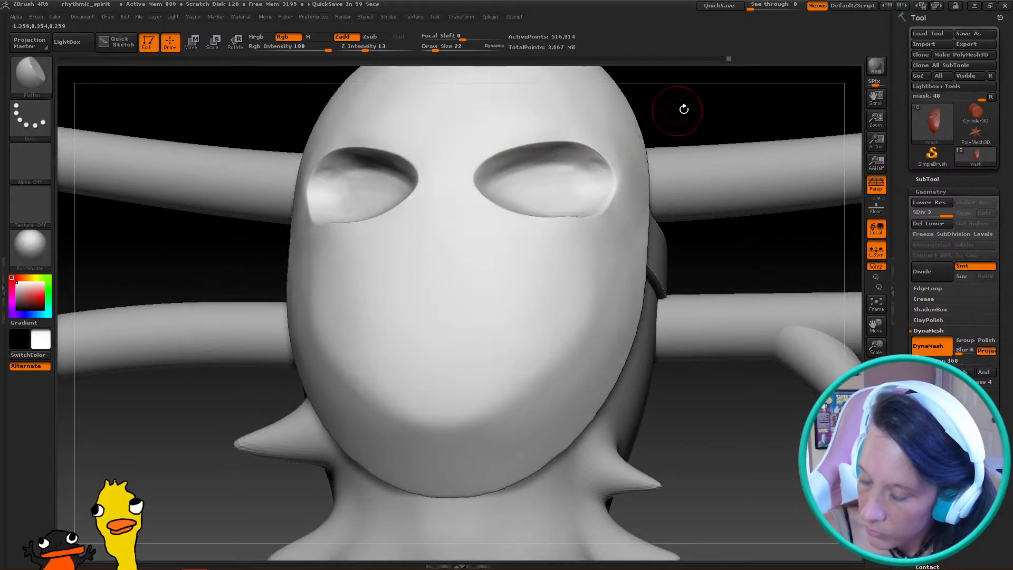
{"action": "left_click_drag", "start_coordinate": [678, 111], "coordinate": [628, 154]}
{"action": "left_click_drag", "start_coordinate": [642, 108], "coordinate": [596, 100]}
{"action": "left_click_drag", "start_coordinate": [552, 166], "coordinate": [556, 164], "text": "shift"}
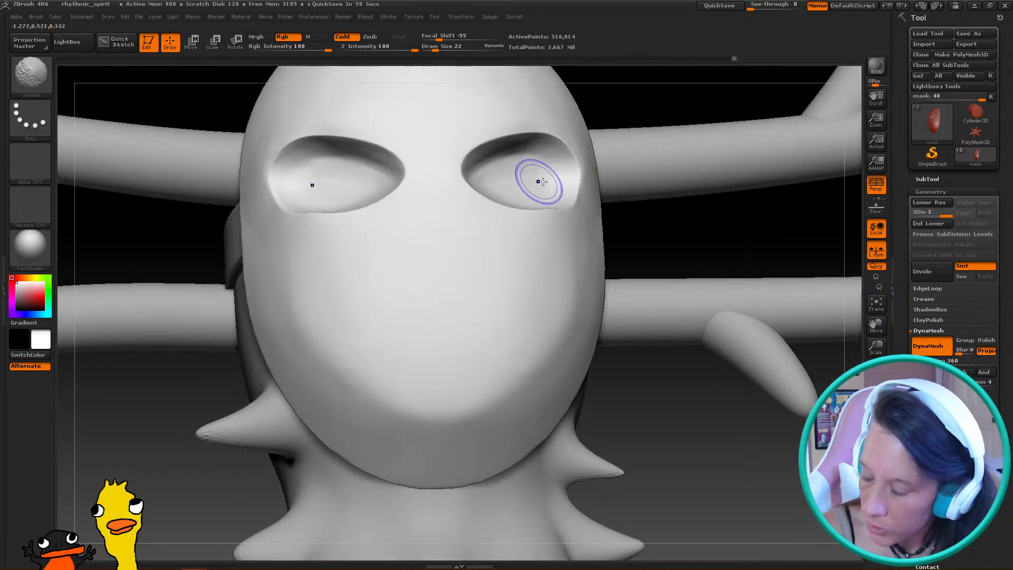
Even out the eye socket floors along their lower rims with the Flatten brush from frontal and raised angles
{"action": "left_click_drag", "start_coordinate": [705, 233], "coordinate": [691, 377]}
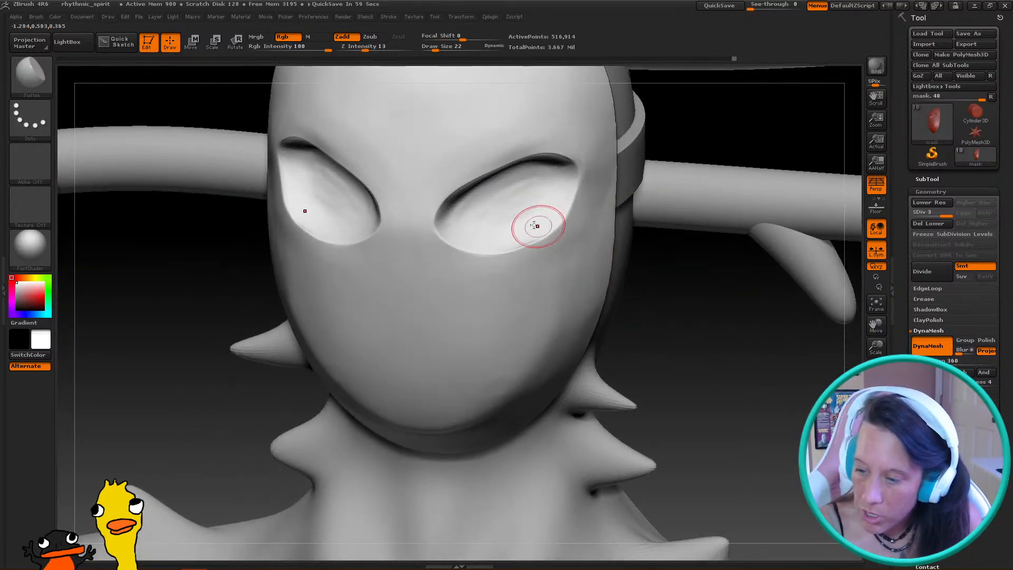
{"action": "left_click_drag", "start_coordinate": [543, 228], "coordinate": [462, 216], "text": "shift"}
{"action": "mouse_move", "coordinate": [666, 255]}
{"action": "left_mouse_down"}
{"action": "mouse_move", "coordinate": [735, 323]}
{"action": "mouse_move", "coordinate": [704, 314]}
{"action": "mouse_move", "coordinate": [659, 335]}
{"action": "left_mouse_up"}
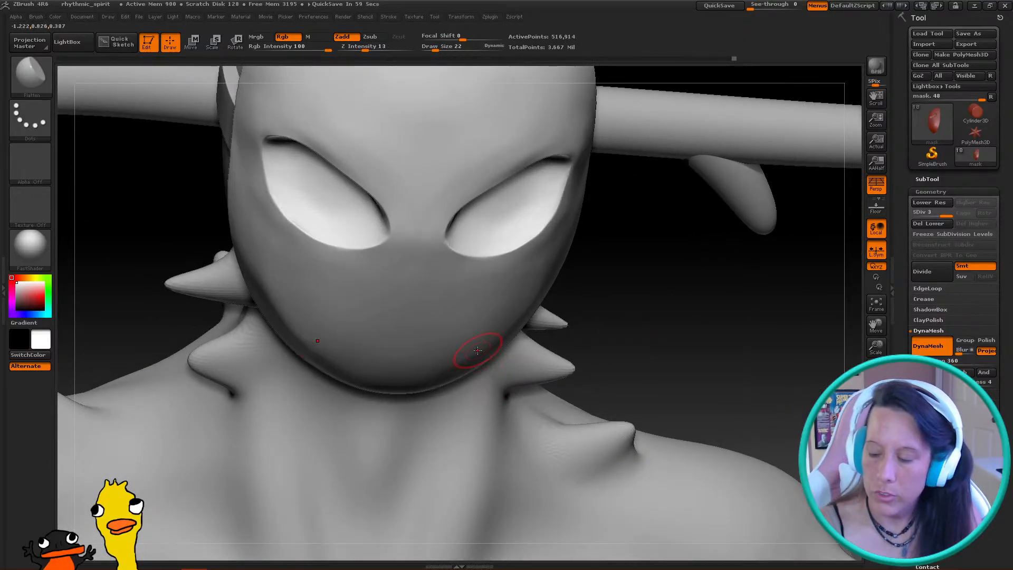
{"action": "left_click_drag", "start_coordinate": [650, 248], "coordinate": [565, 247]}
{"action": "left_click_drag", "start_coordinate": [728, 319], "coordinate": [663, 349]}
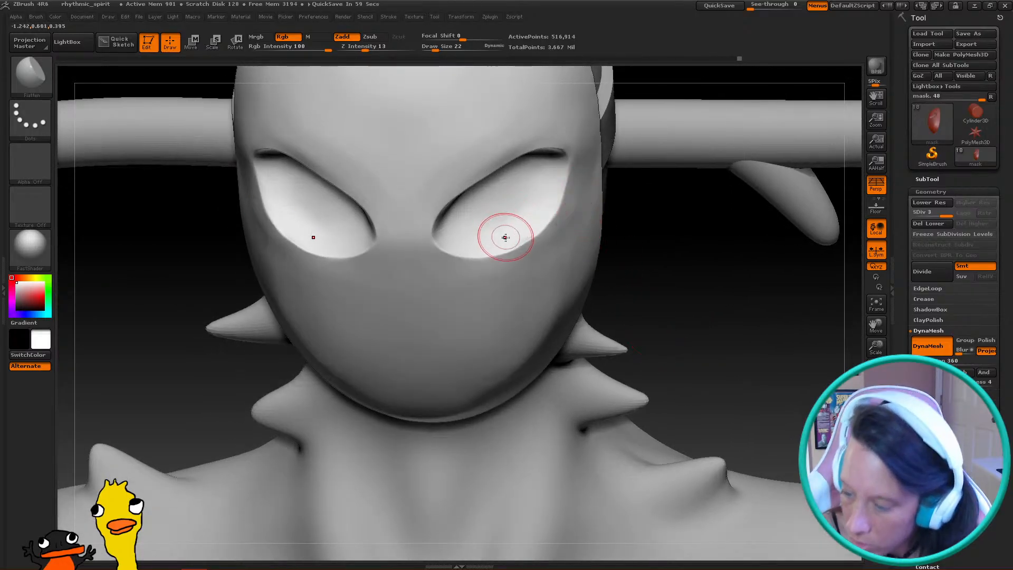
{"action": "left_click_drag", "start_coordinate": [678, 284], "coordinate": [676, 315]}
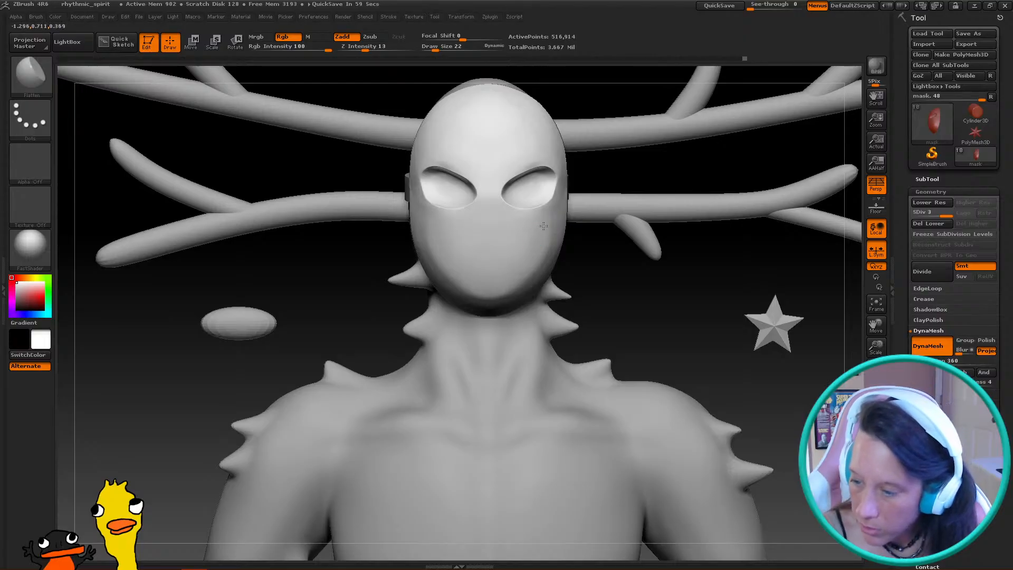
Flatten the cheeks and jaw sides of the mask with the Flatten brush at draw size 66
{"action": "key", "text": "bracketright"}
{"action": "key", "text": "bracketright"}
{"action": "key", "text": "bracketright"}
{"action": "key", "text": "bracketright"}
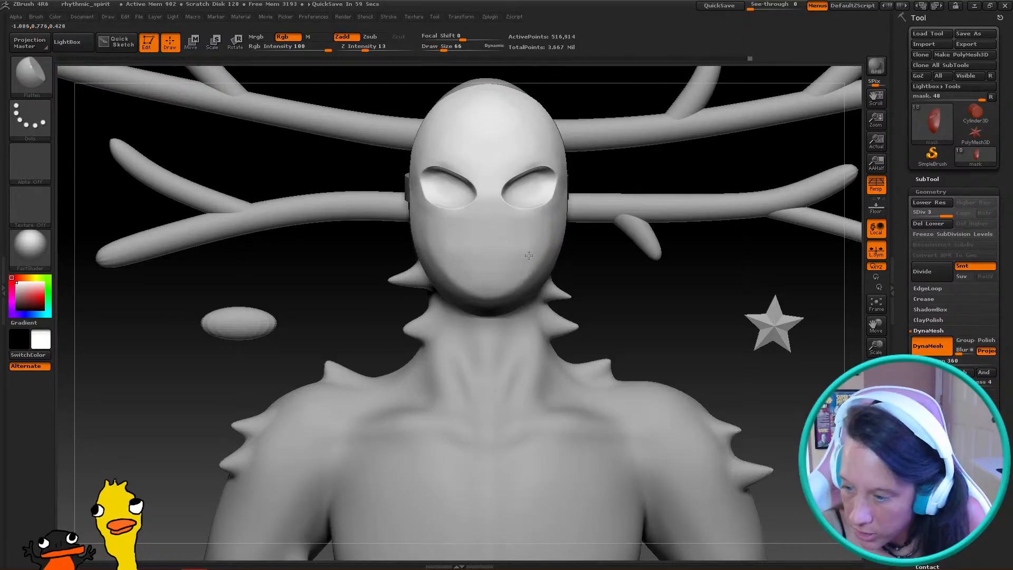
{"action": "mouse_move", "coordinate": [411, 259]}
{"action": "left_mouse_down"}
{"action": "mouse_move", "coordinate": [490, 244]}
{"action": "mouse_move", "coordinate": [474, 253]}
{"action": "mouse_move", "coordinate": [499, 230]}
{"action": "left_mouse_up"}
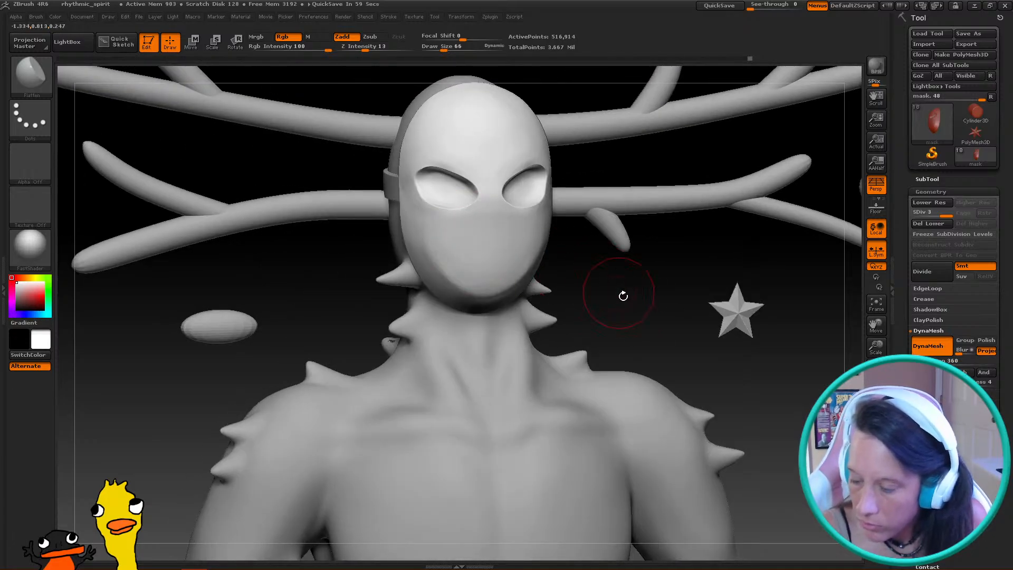
{"action": "left_click_drag", "start_coordinate": [619, 291], "coordinate": [565, 301]}
{"action": "mouse_move", "coordinate": [557, 257]}
{"action": "left_mouse_down"}
{"action": "mouse_move", "coordinate": [501, 248]}
{"action": "mouse_move", "coordinate": [481, 233]}
{"action": "mouse_move", "coordinate": [537, 233]}
{"action": "left_mouse_up"}
{"action": "left_click_drag", "start_coordinate": [358, 290], "coordinate": [389, 293]}
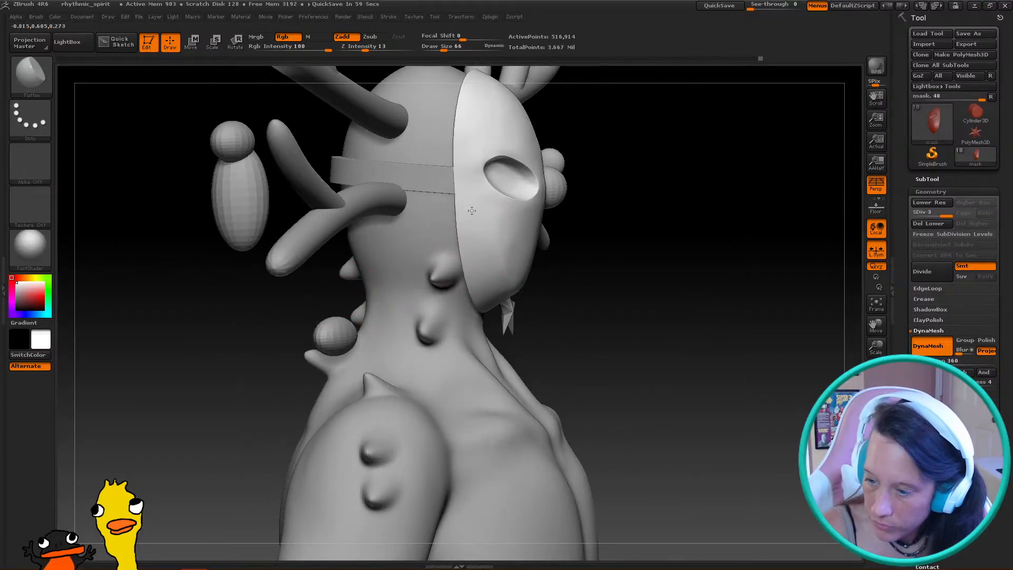
{"action": "mouse_move", "coordinate": [663, 218]}
{"action": "left_mouse_down"}
{"action": "mouse_move", "coordinate": [681, 219]}
{"action": "mouse_move", "coordinate": [640, 231]}
{"action": "mouse_move", "coordinate": [658, 221]}
{"action": "mouse_move", "coordinate": [646, 222]}
{"action": "left_mouse_up"}
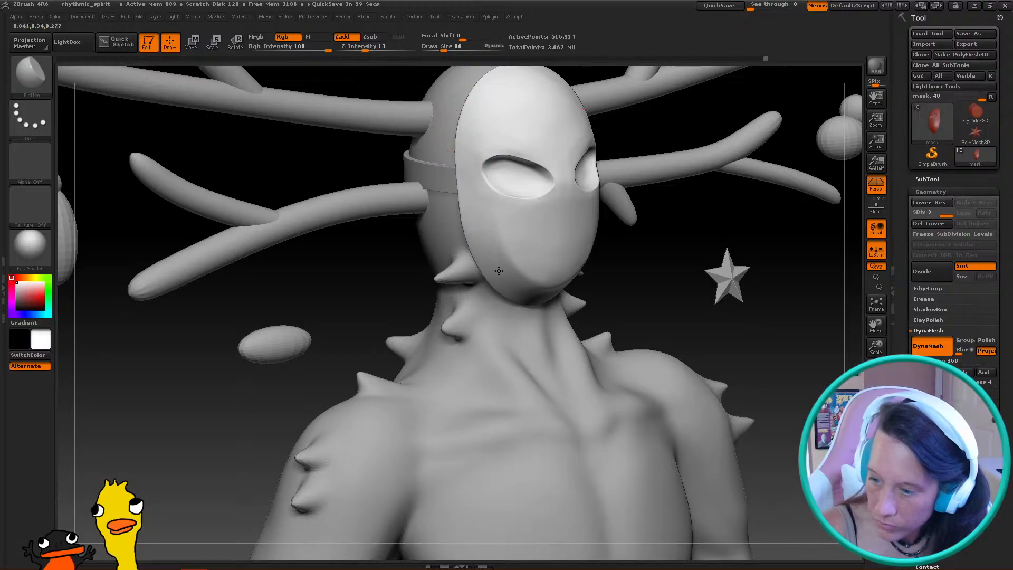
Flatten the jaw planes and the forehead above the eye sockets from three-quarter and raised angles
{"action": "left_click_drag", "start_coordinate": [655, 294], "coordinate": [554, 295]}
{"action": "mouse_move", "coordinate": [700, 265]}
{"action": "left_mouse_down"}
{"action": "mouse_move", "coordinate": [666, 273]}
{"action": "mouse_move", "coordinate": [740, 355]}
{"action": "mouse_move", "coordinate": [754, 351]}
{"action": "left_mouse_up"}
{"action": "left_click_drag", "start_coordinate": [579, 255], "coordinate": [585, 262]}
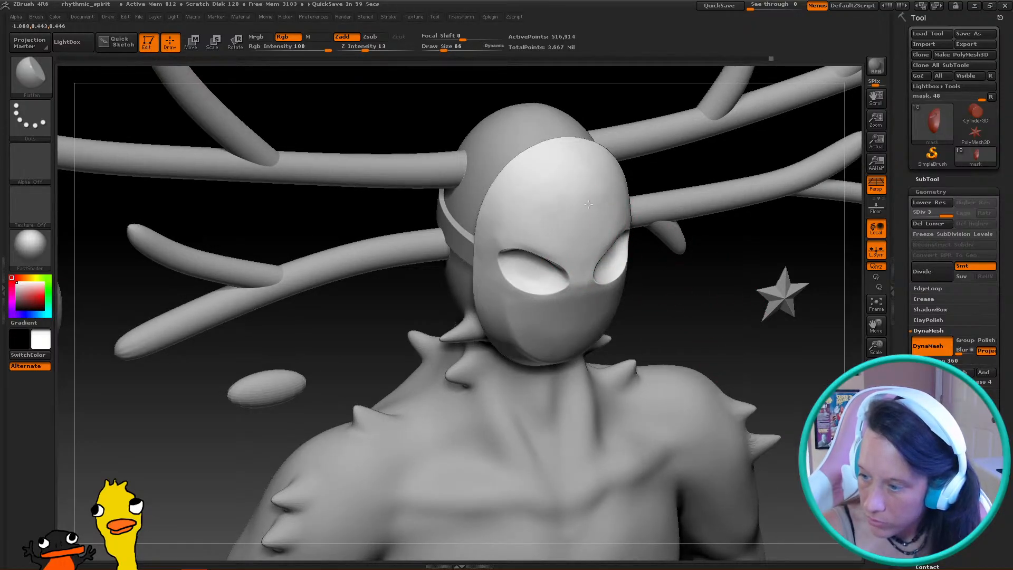
{"action": "left_click_drag", "start_coordinate": [676, 242], "coordinate": [685, 267]}
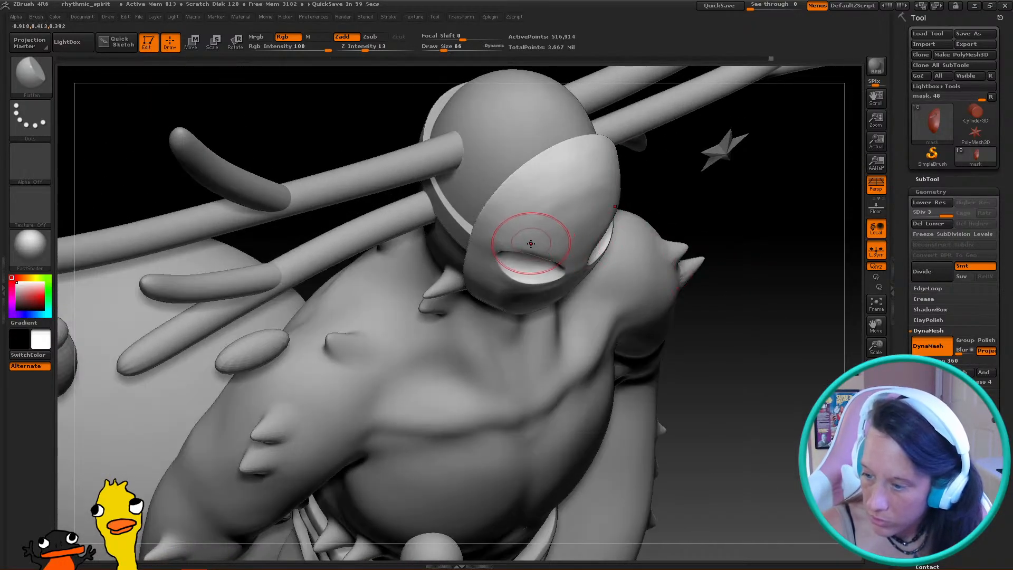
{"action": "left_click_drag", "start_coordinate": [682, 194], "coordinate": [652, 158]}
{"action": "mouse_move", "coordinate": [731, 259]}
{"action": "left_mouse_down"}
{"action": "mouse_move", "coordinate": [733, 272]}
{"action": "mouse_move", "coordinate": [699, 311]}
{"action": "left_mouse_up"}
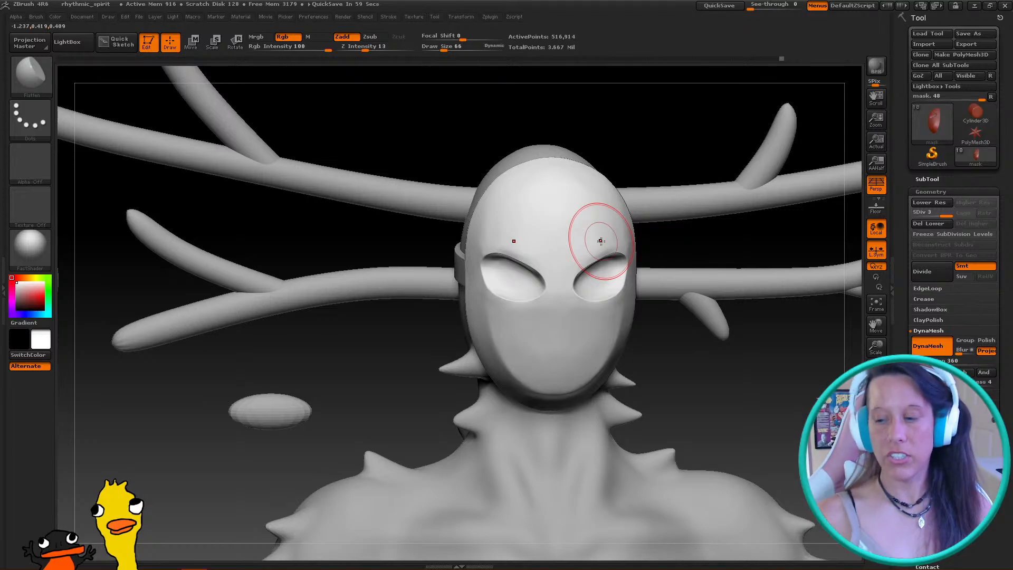
Refine the chin planes and flatten the brow above and between the eye sockets with the Flatten brush
{"action": "left_click_drag", "start_coordinate": [686, 401], "coordinate": [582, 301]}
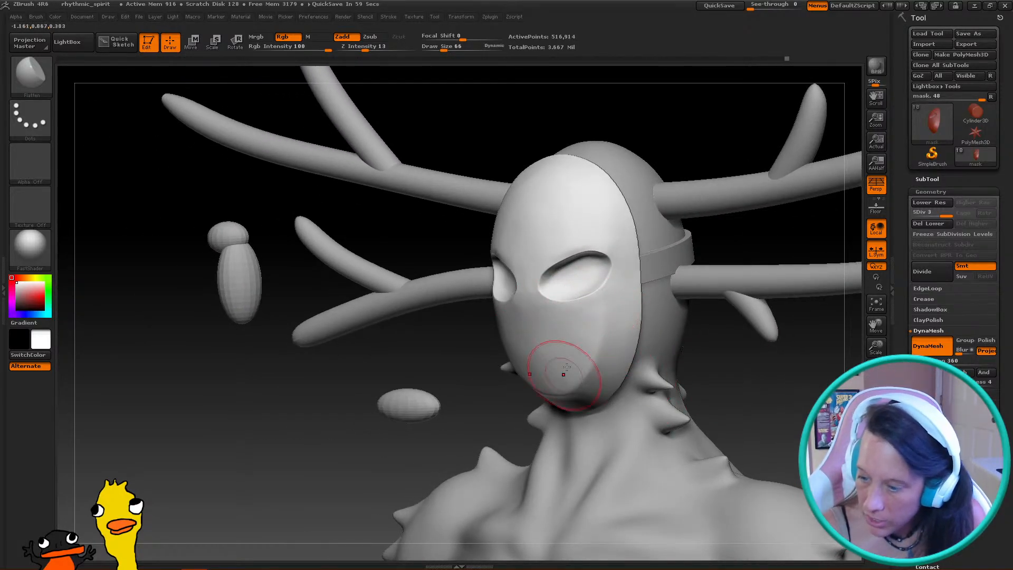
{"action": "left_click_drag", "start_coordinate": [760, 398], "coordinate": [546, 323]}
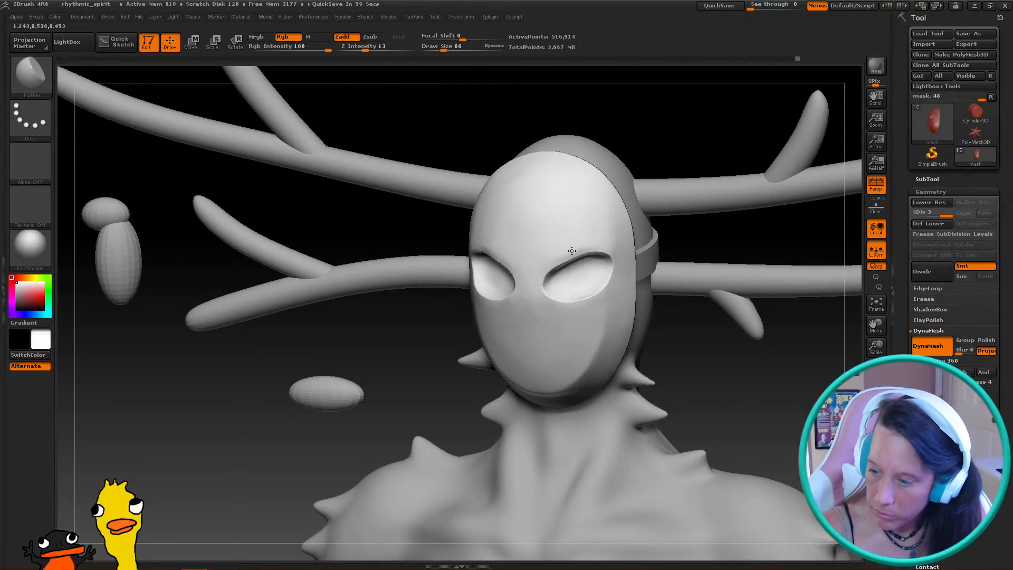
{"action": "left_click_drag", "start_coordinate": [439, 294], "coordinate": [507, 301]}
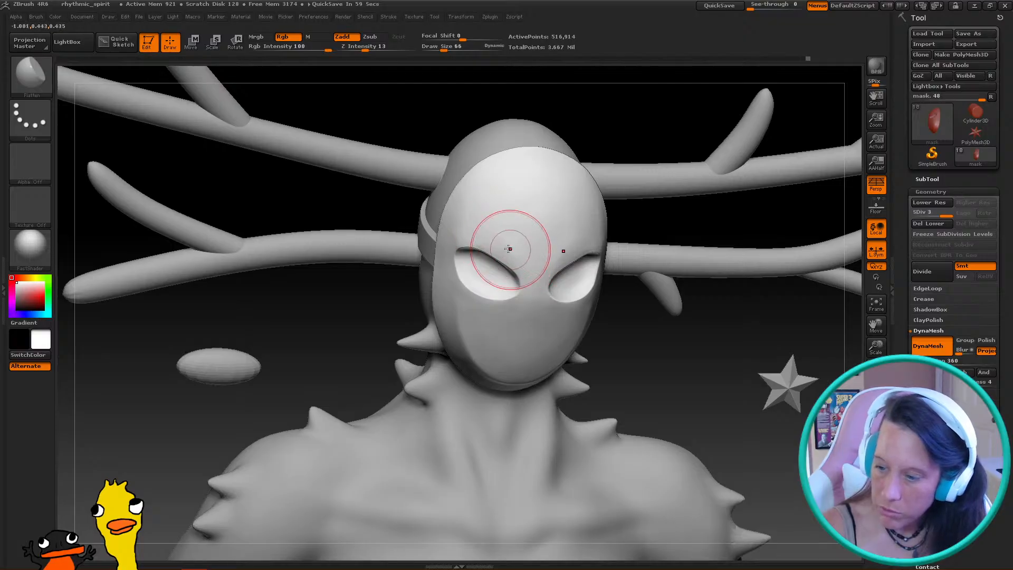
{"action": "left_click_drag", "start_coordinate": [680, 355], "coordinate": [607, 290]}
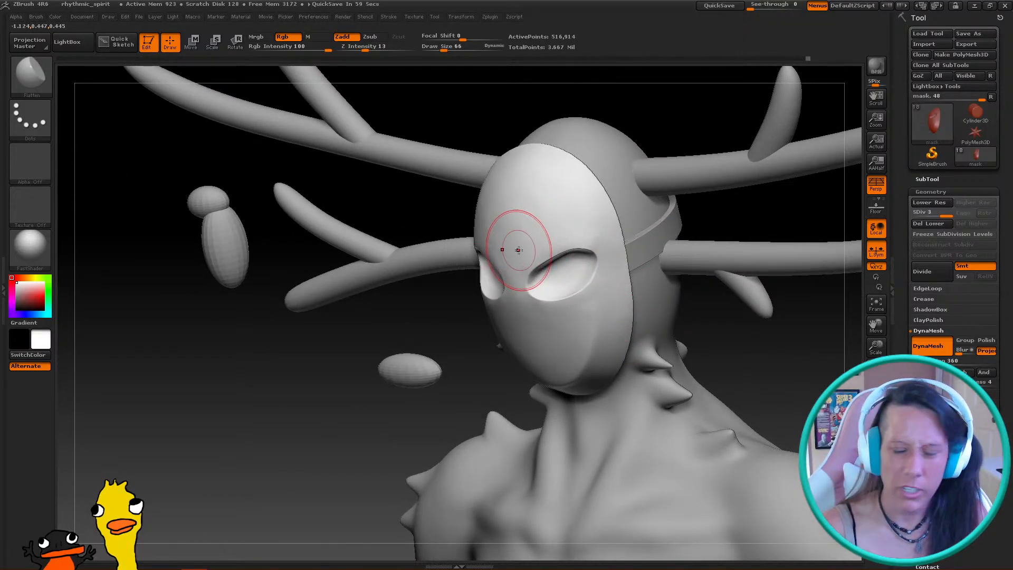
Flatten the cheek sides below the outer eye corners from side angles, undoing one unwanted stroke
{"action": "left_click_drag", "start_coordinate": [413, 300], "coordinate": [607, 216]}
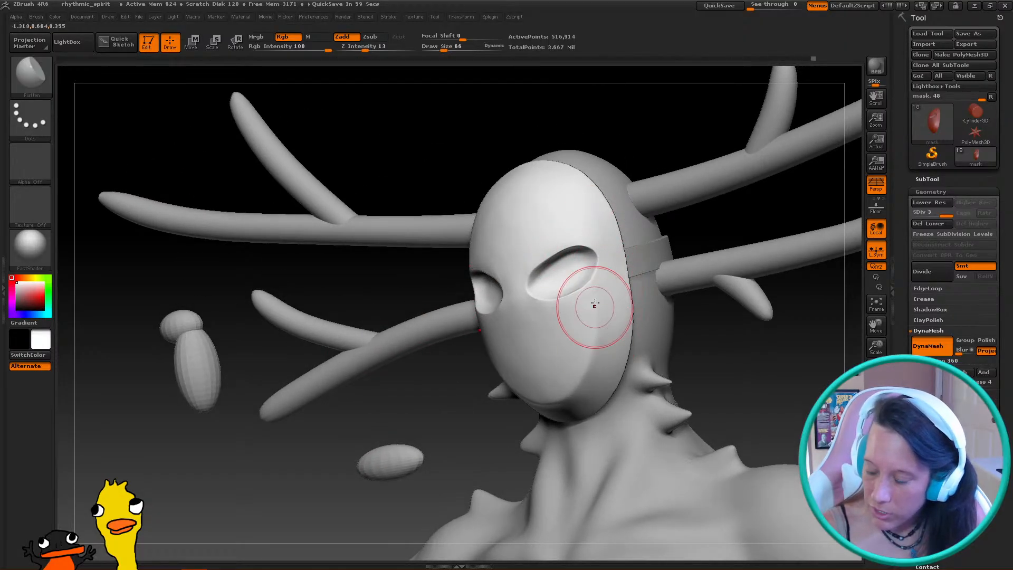
{"action": "left_click_drag", "start_coordinate": [405, 435], "coordinate": [639, 345]}
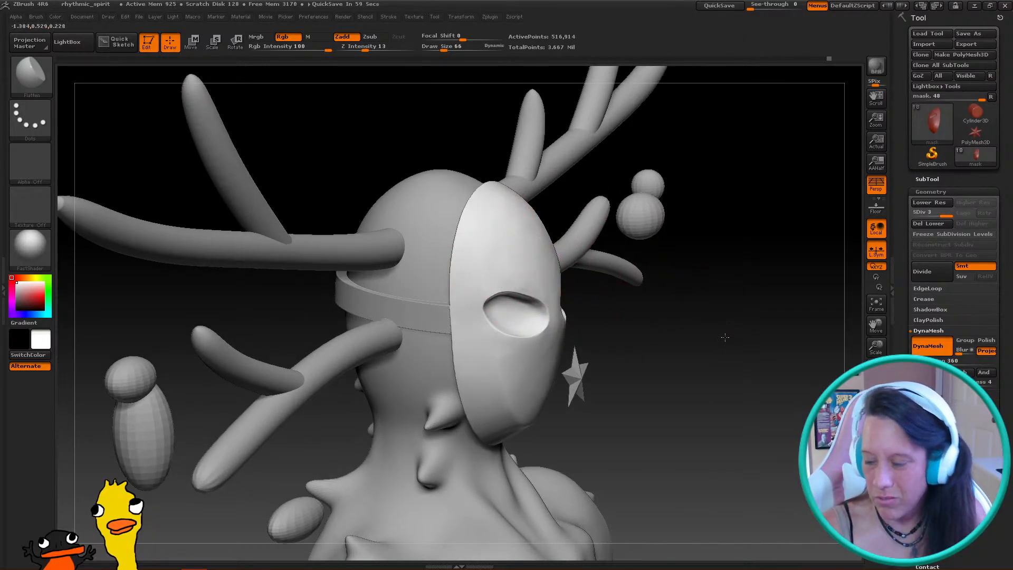
{"action": "left_click_drag", "start_coordinate": [726, 338], "coordinate": [565, 430]}
{"action": "left_click_drag", "start_coordinate": [759, 402], "coordinate": [567, 290]}
{"action": "key", "text": "ctrl+z"}
{"action": "left_click_drag", "start_coordinate": [431, 435], "coordinate": [516, 389]}
{"action": "left_click_drag", "start_coordinate": [608, 362], "coordinate": [549, 380], "text": "alt"}
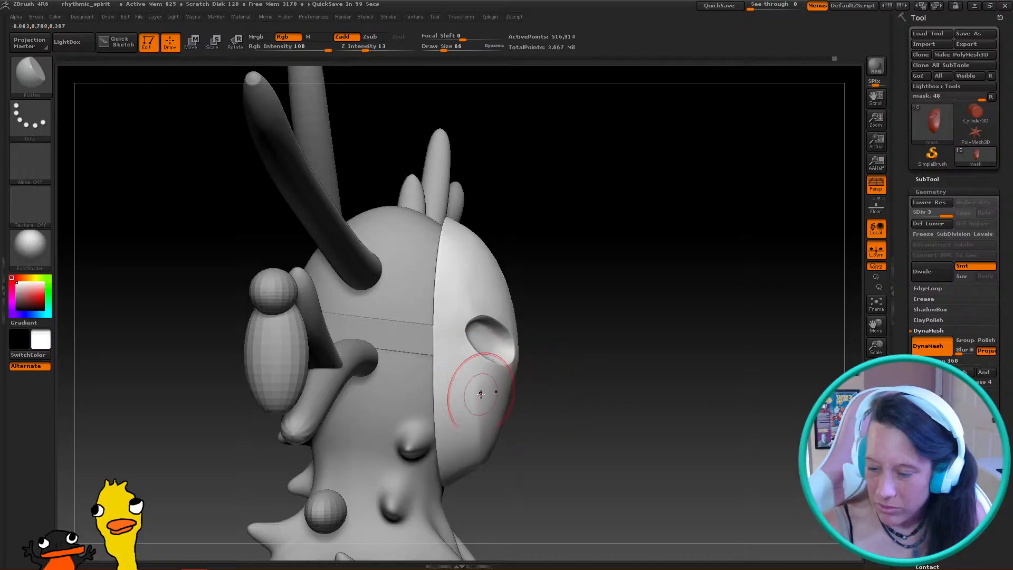
Flatten the temples and forehead down to the upper eye socket rims and check the mask from the front
{"action": "left_click_drag", "start_coordinate": [606, 242], "coordinate": [481, 252]}
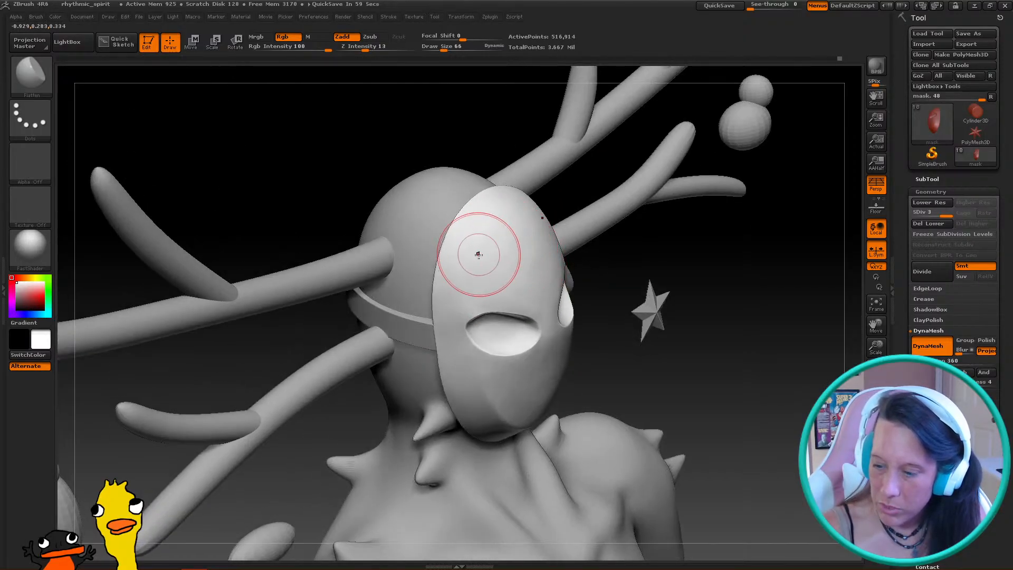
{"action": "left_click_drag", "start_coordinate": [723, 310], "coordinate": [639, 315]}
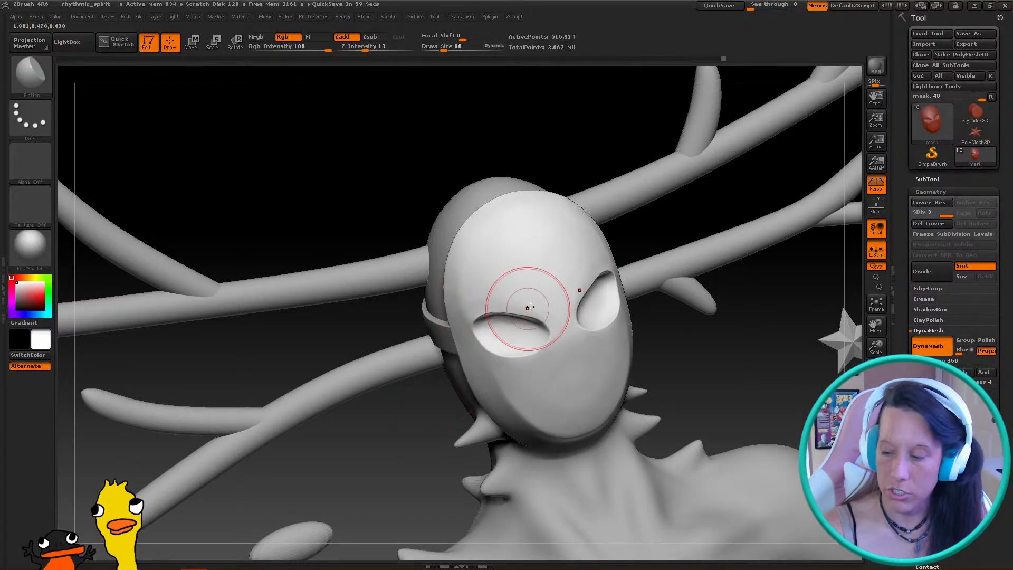
{"action": "left_click_drag", "start_coordinate": [734, 374], "coordinate": [607, 364]}
{"action": "mouse_move", "coordinate": [587, 202]}
{"action": "left_mouse_down"}
{"action": "mouse_move", "coordinate": [664, 185]}
{"action": "mouse_move", "coordinate": [647, 248]}
{"action": "mouse_move", "coordinate": [549, 271]}
{"action": "left_mouse_up"}
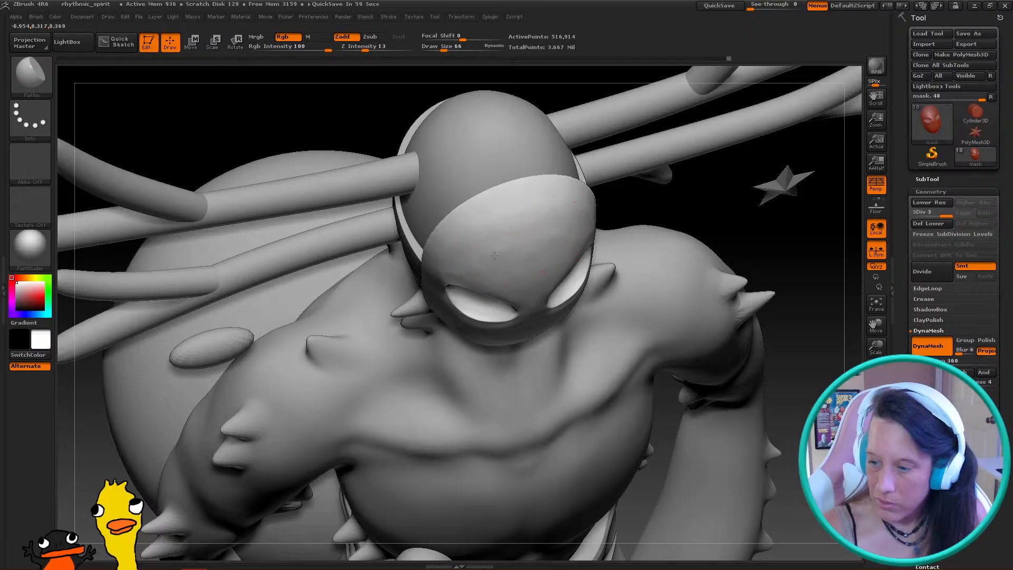
{"action": "left_click_drag", "start_coordinate": [665, 221], "coordinate": [667, 126]}
{"action": "left_click_drag", "start_coordinate": [689, 166], "coordinate": [576, 137], "text": "alt"}
{"action": "mouse_move", "coordinate": [674, 401]}
{"action": "left_mouse_down"}
{"action": "mouse_move", "coordinate": [686, 404]}
{"action": "mouse_move", "coordinate": [652, 394]}
{"action": "mouse_move", "coordinate": [807, 413]}
{"action": "left_mouse_up"}
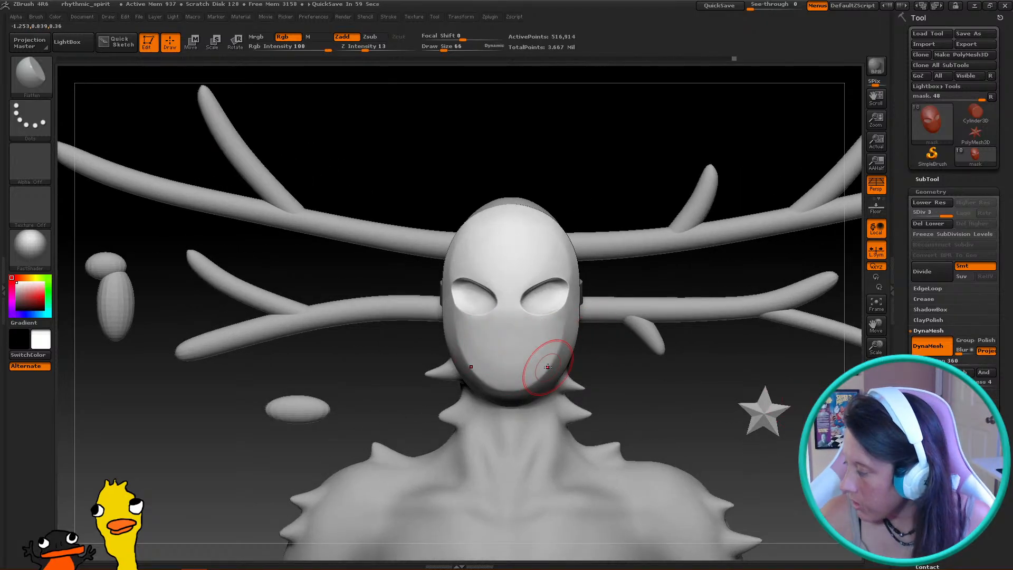
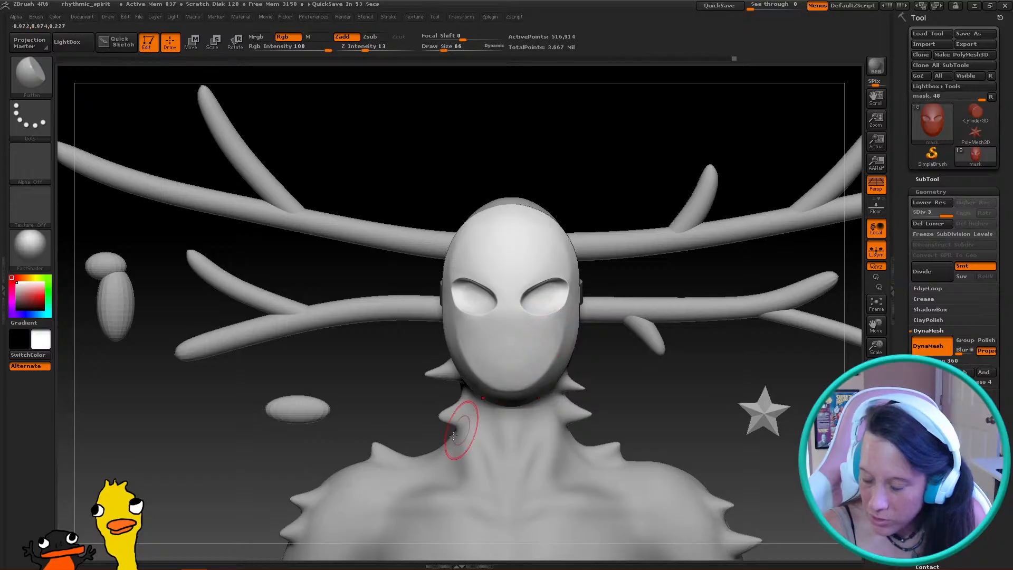
Set up the Pinch brush at draw size 34 for sharpening the outer eye socket corners
{"action": "left_click_drag", "start_coordinate": [143, 259], "coordinate": [161, 211], "text": "alt"}
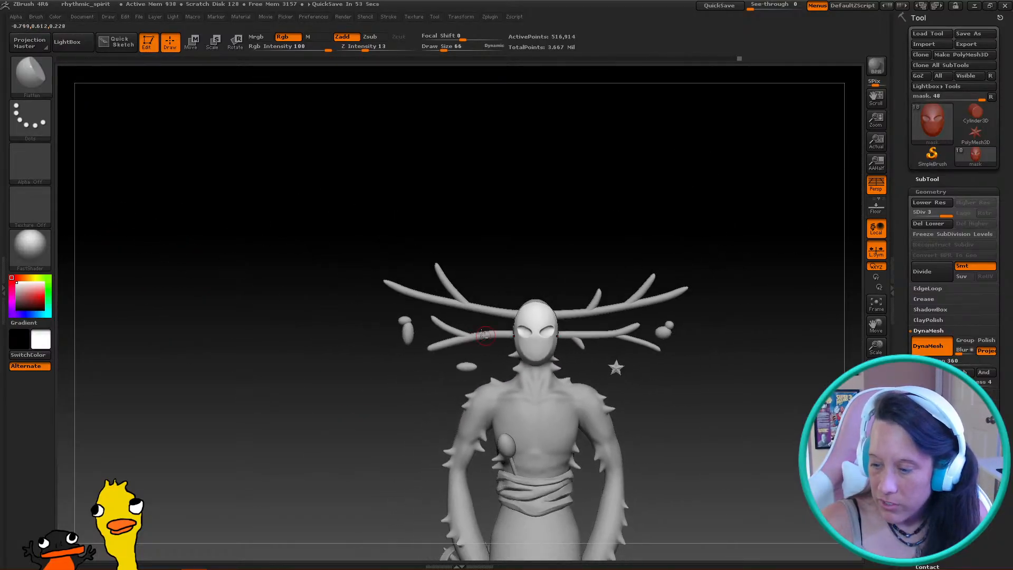
{"action": "right_click_drag", "start_coordinate": [486, 337], "coordinate": [352, 272], "text": "alt"}
{"action": "left_click_drag", "start_coordinate": [460, 302], "coordinate": [759, 364]}
{"action": "left_click_drag", "start_coordinate": [620, 358], "coordinate": [613, 356]}
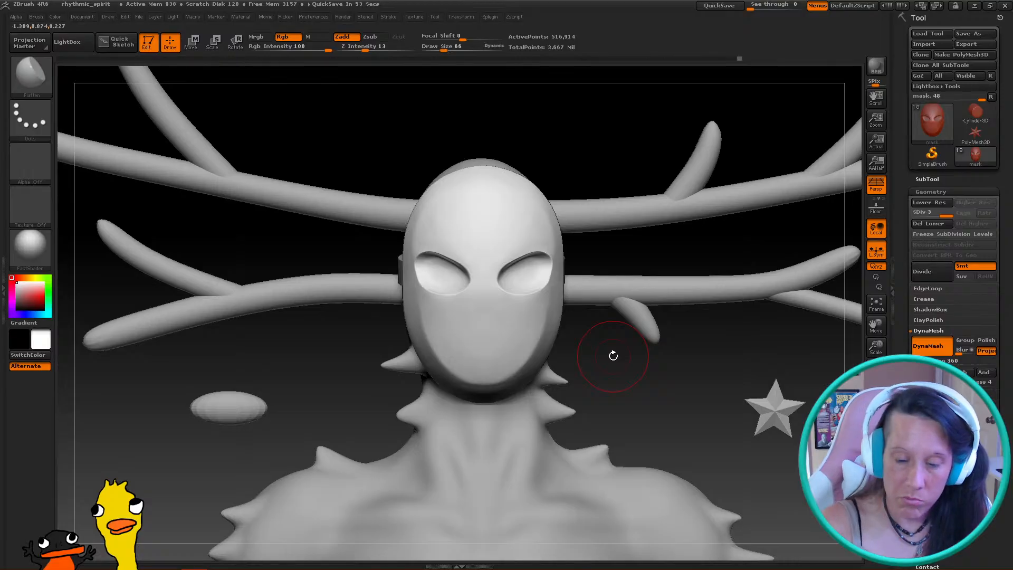
{"action": "key", "text": "b"}
{"action": "key", "text": "p"}
{"action": "key", "text": "i"}
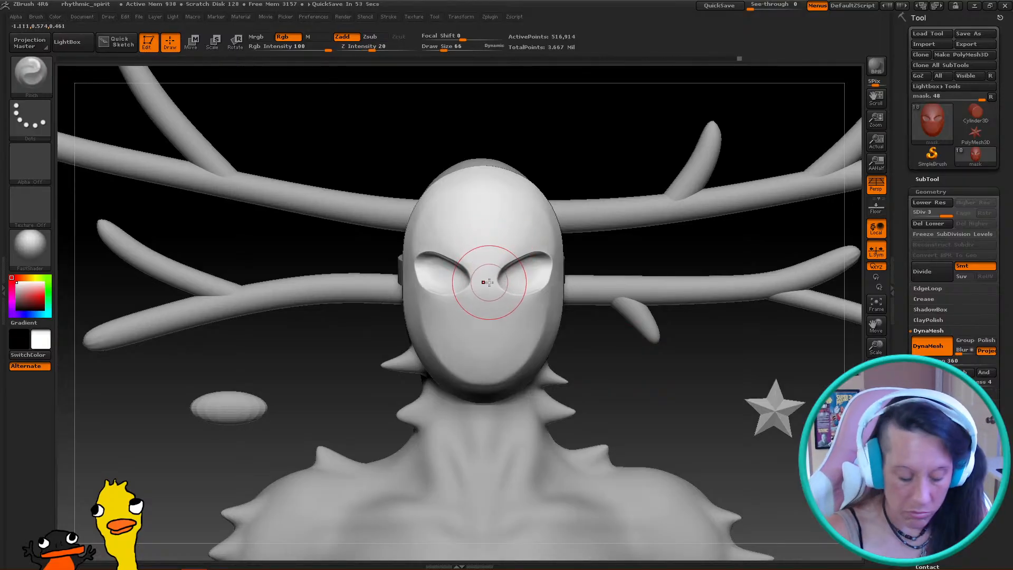
{"action": "key", "text": "bracketleft"}
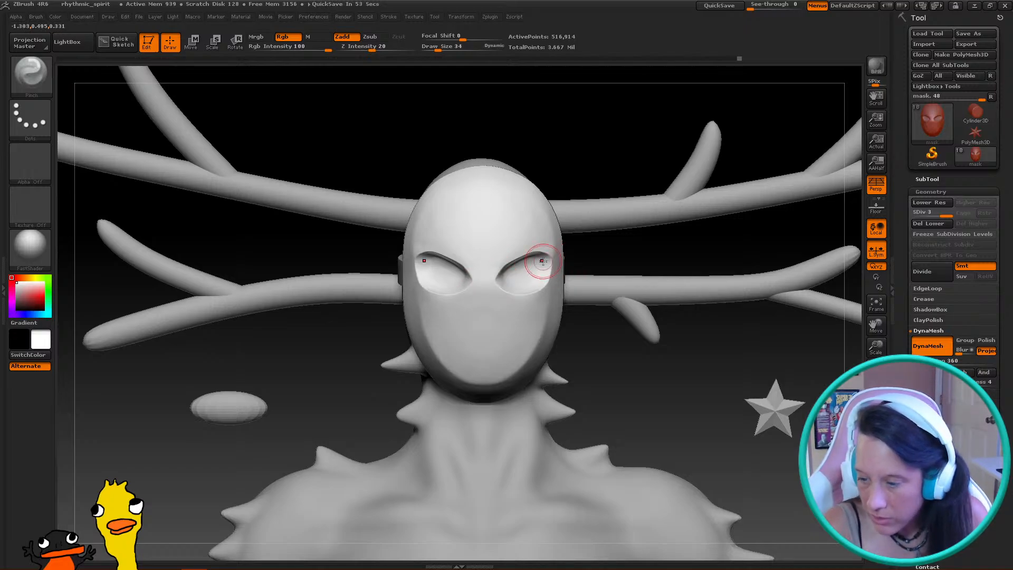
{"action": "mouse_move", "coordinate": [654, 308]}
{"action": "left_mouse_down"}
{"action": "mouse_move", "coordinate": [684, 314]}
{"action": "mouse_move", "coordinate": [628, 319]}
{"action": "mouse_move", "coordinate": [620, 331]}
{"action": "mouse_move", "coordinate": [640, 347]}
{"action": "mouse_move", "coordinate": [701, 342]}
{"action": "mouse_move", "coordinate": [633, 315]}
{"action": "mouse_move", "coordinate": [616, 320]}
{"action": "left_mouse_up"}
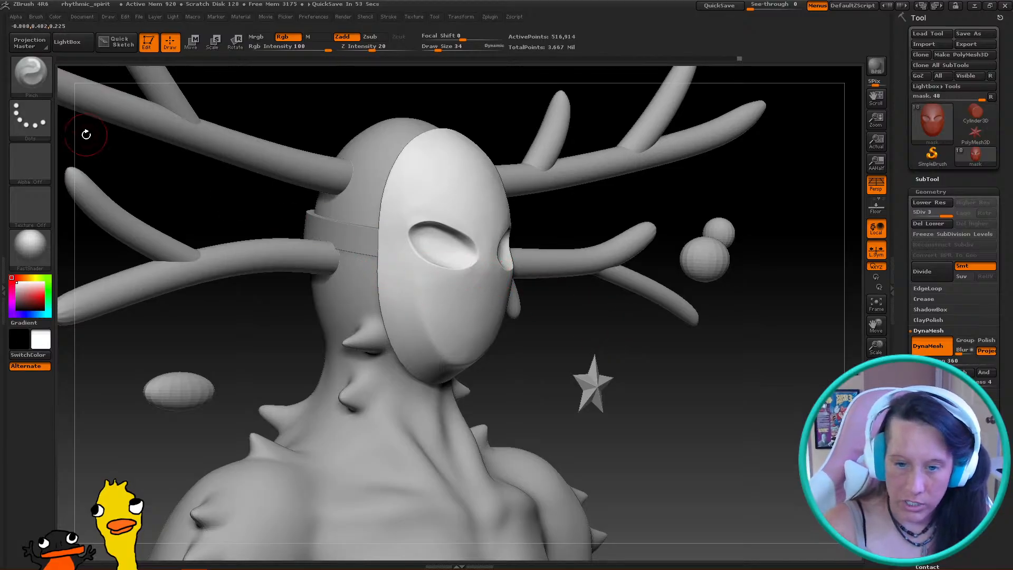
Switch to the ClayBuildup brush and mask off the upper face down to the lower rims of the eye sockets
{"action": "left_click", "coordinate": [42, 78]}
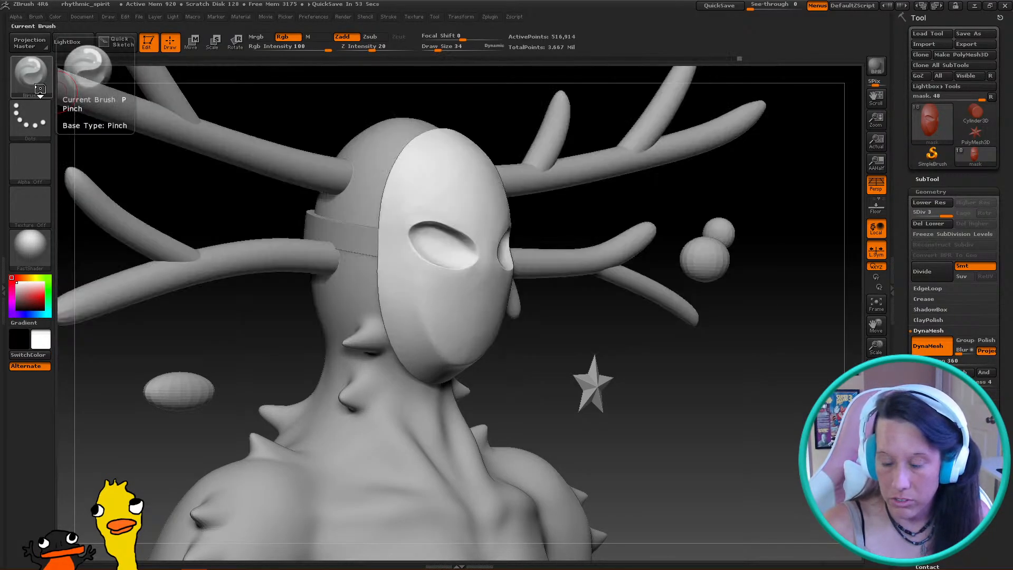
{"action": "left_click", "coordinate": [39, 87]}
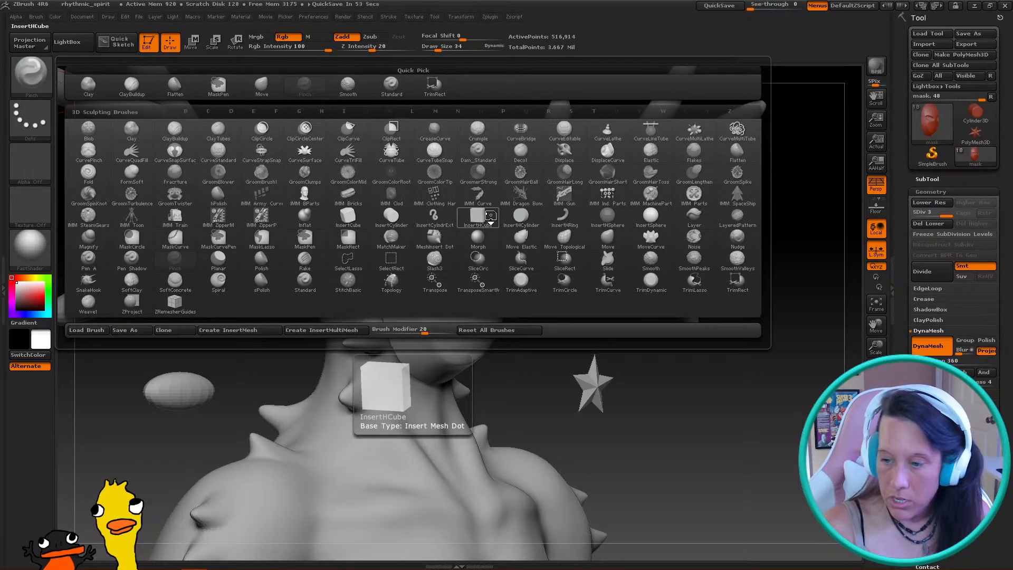
{"action": "key", "text": "c"}
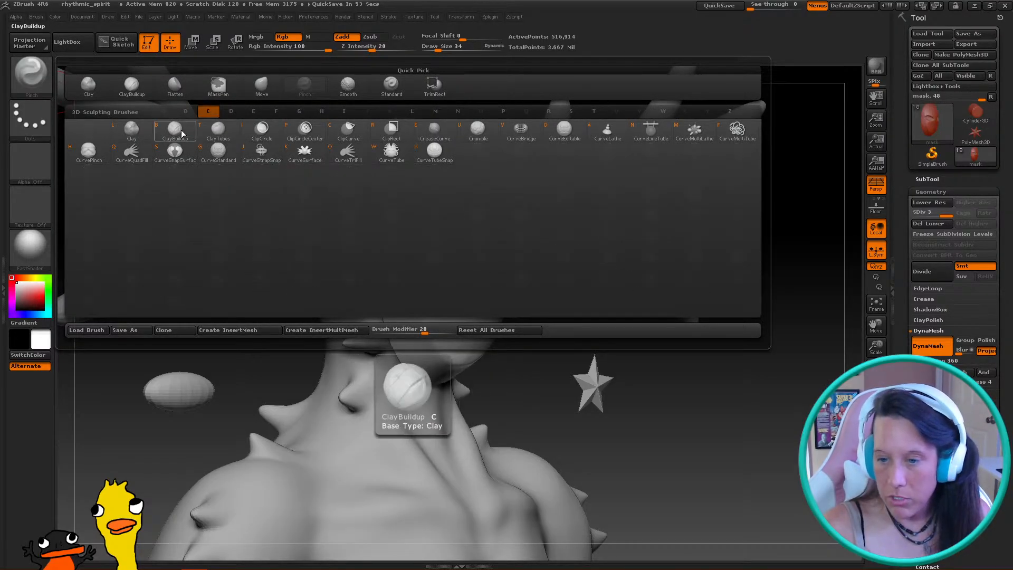
{"action": "key", "text": "b"}
{"action": "left_click_drag", "start_coordinate": [726, 359], "coordinate": [722, 361]}
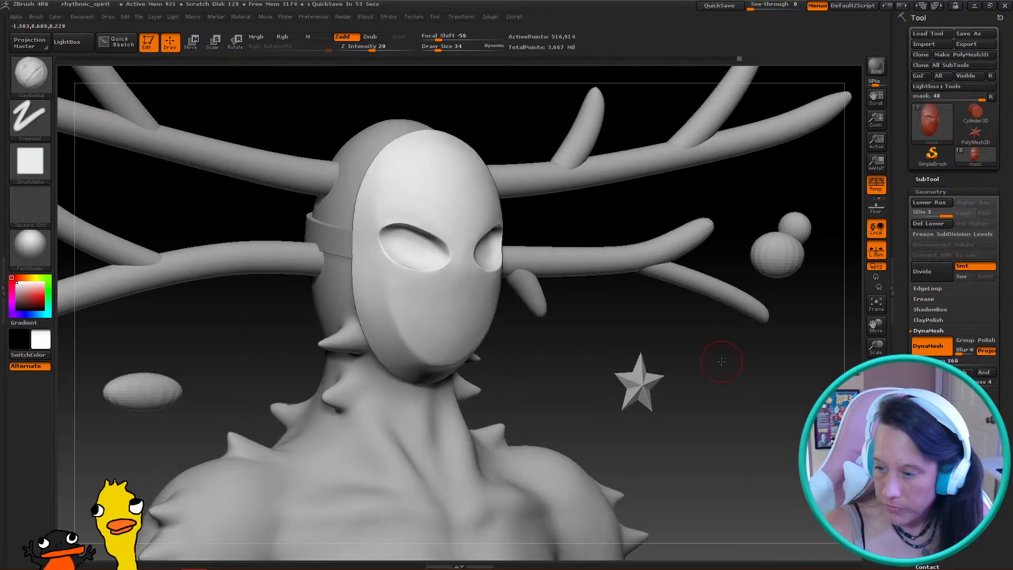
{"action": "key", "text": "ctrl+z"}
{"action": "left_click_drag", "start_coordinate": [533, 224], "coordinate": [388, 177]}
{"action": "mouse_move", "coordinate": [303, 126]}
{"action": "left_mouse_down"}
{"action": "mouse_move", "coordinate": [353, 121]}
{"action": "mouse_move", "coordinate": [592, 268]}
{"action": "mouse_move", "coordinate": [630, 274]}
{"action": "mouse_move", "coordinate": [640, 294]}
{"action": "left_mouse_up"}
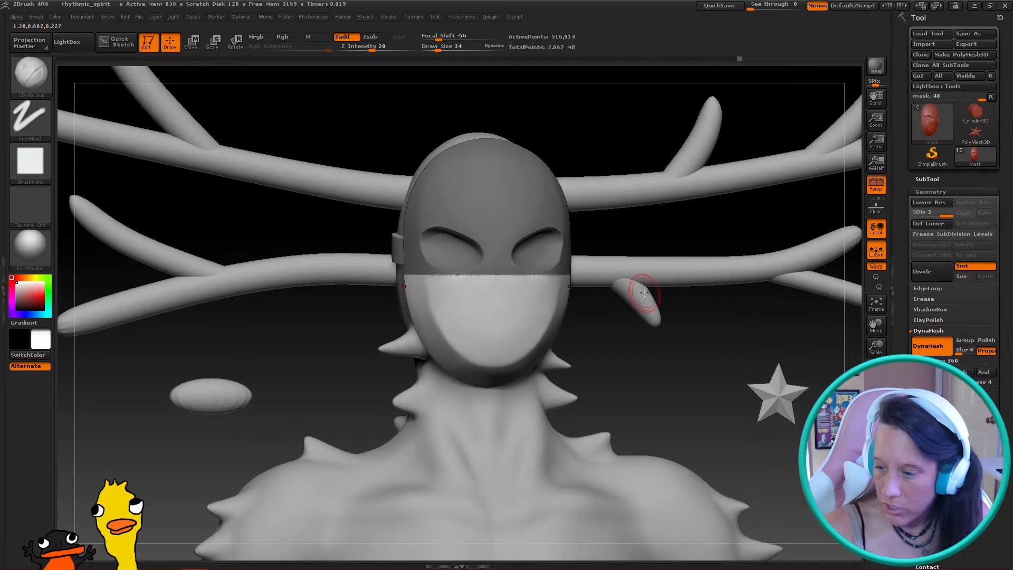
Build up a V-shaped muzzle in the centre of the unmasked lower face with ClayBuildup and smooth it
{"action": "mouse_move", "coordinate": [494, 282]}
{"action": "left_mouse_down"}
{"action": "mouse_move", "coordinate": [490, 293]}
{"action": "mouse_move", "coordinate": [484, 280]}
{"action": "mouse_move", "coordinate": [515, 308]}
{"action": "mouse_move", "coordinate": [506, 329]}
{"action": "mouse_move", "coordinate": [536, 290]}
{"action": "mouse_move", "coordinate": [501, 319]}
{"action": "mouse_move", "coordinate": [494, 312]}
{"action": "left_mouse_up"}
{"action": "mouse_move", "coordinate": [626, 347]}
{"action": "left_mouse_down"}
{"action": "mouse_move", "coordinate": [704, 366]}
{"action": "mouse_move", "coordinate": [634, 354]}
{"action": "left_mouse_up"}
{"action": "left_click_drag", "start_coordinate": [504, 336], "coordinate": [496, 348]}
{"action": "left_click_drag", "start_coordinate": [548, 299], "coordinate": [506, 340]}
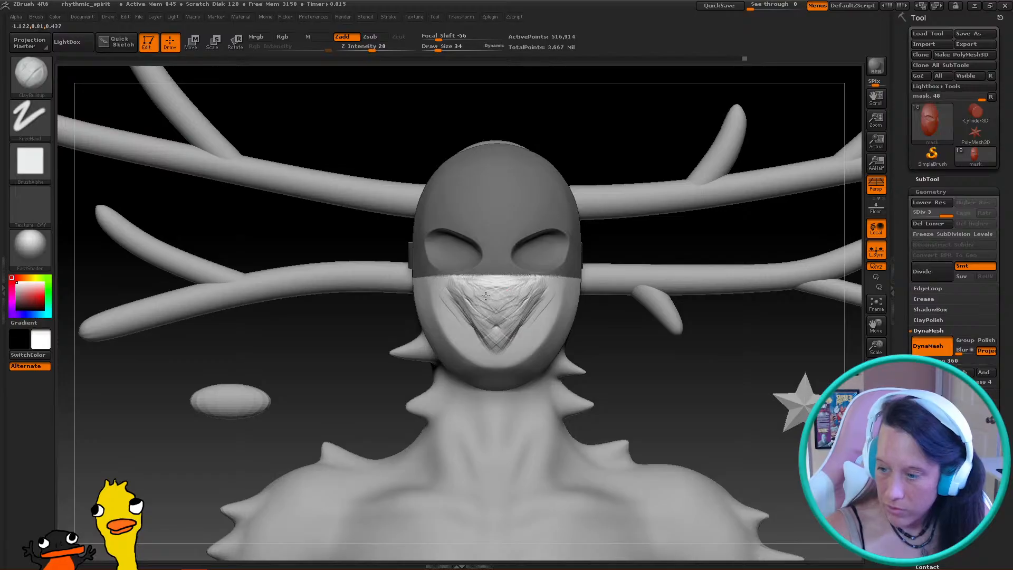
{"action": "key", "text": "shift"}
{"action": "mouse_move", "coordinate": [469, 295]}
{"action": "left_mouse_down", "text": "shift"}
{"action": "mouse_move", "coordinate": [518, 295]}
{"action": "mouse_move", "coordinate": [526, 319]}
{"action": "left_mouse_up", "text": "shift"}
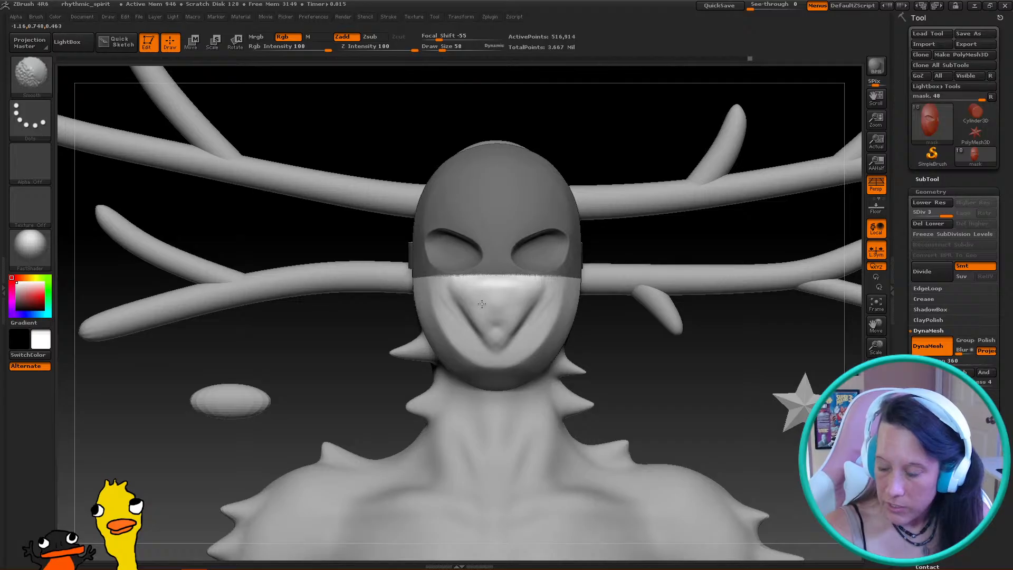
Add clay along the sides of the muzzle towards the chin from the side view and smooth the strokes
{"action": "left_click_drag", "start_coordinate": [575, 342], "coordinate": [613, 339]}
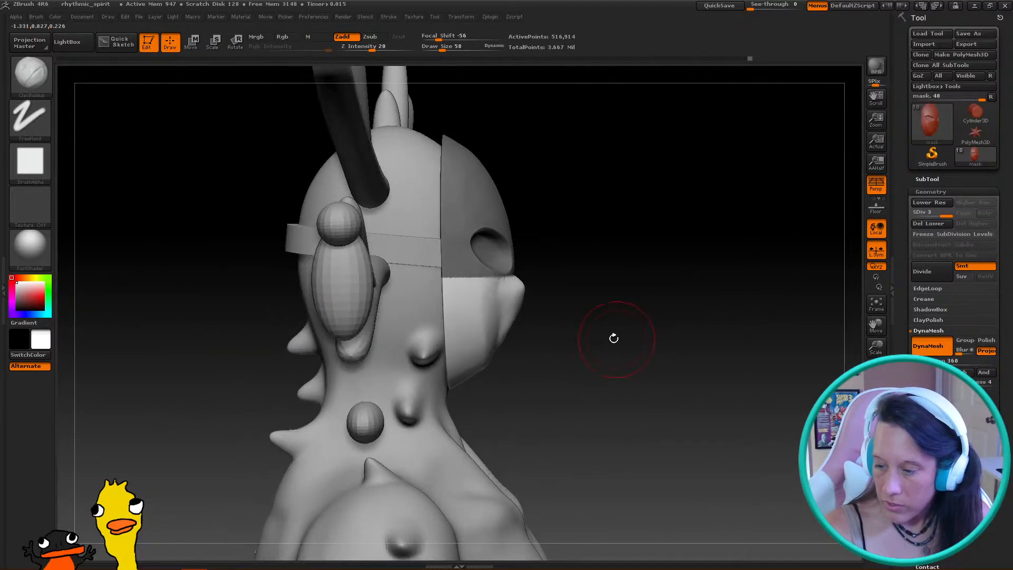
{"action": "mouse_move", "coordinate": [484, 305]}
{"action": "left_mouse_down"}
{"action": "mouse_move", "coordinate": [514, 288]}
{"action": "mouse_move", "coordinate": [510, 311]}
{"action": "left_mouse_up"}
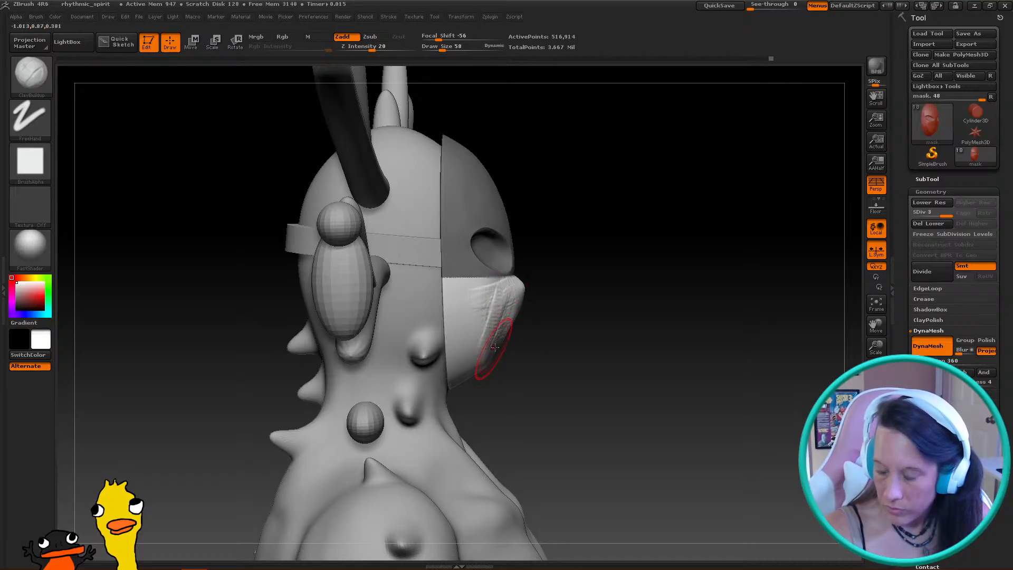
{"action": "key", "text": "shift"}
{"action": "left_click_drag", "start_coordinate": [483, 377], "coordinate": [545, 355]}
{"action": "mouse_move", "coordinate": [447, 396]}
{"action": "left_mouse_down"}
{"action": "mouse_move", "coordinate": [514, 337]}
{"action": "mouse_move", "coordinate": [501, 298]}
{"action": "mouse_move", "coordinate": [541, 343]}
{"action": "mouse_move", "coordinate": [513, 334]}
{"action": "left_mouse_up"}
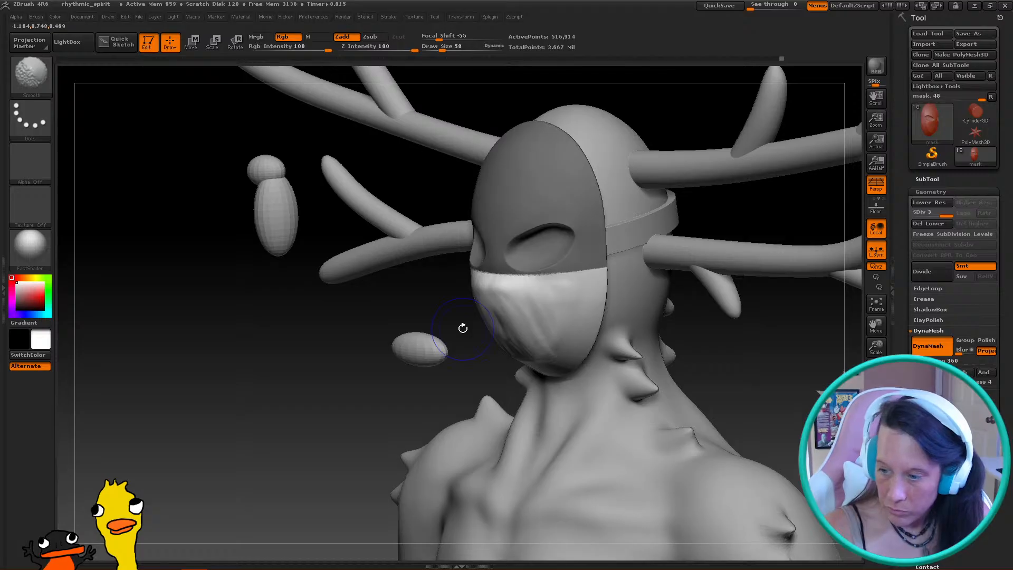
Pull the muzzle forward and reshape the chin profile with the Move brush at about draw size 122, then clear the upper face's mask
{"action": "left_click_drag", "start_coordinate": [412, 323], "coordinate": [382, 301], "text": "shift"}
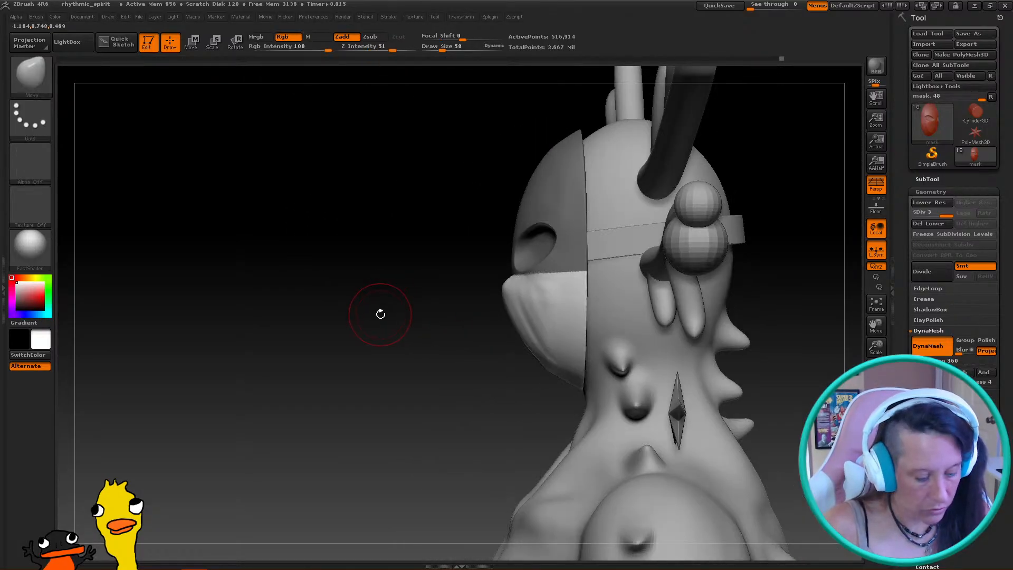
{"action": "key", "text": "bracketright"}
{"action": "key", "text": "bracketright"}
{"action": "key", "text": "bracketright"}
{"action": "left_click_drag", "start_coordinate": [508, 301], "coordinate": [497, 300]}
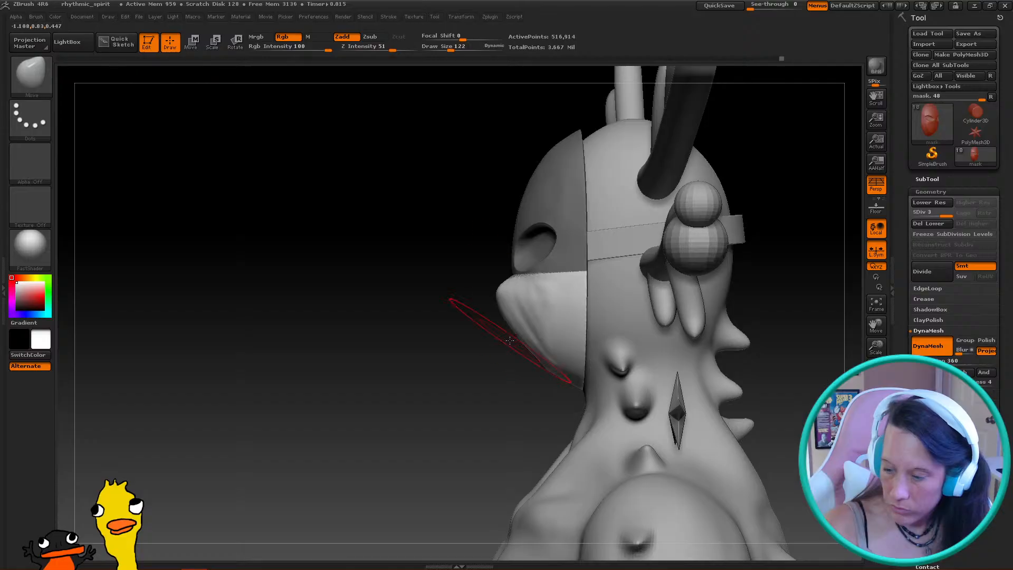
{"action": "left_click_drag", "start_coordinate": [504, 361], "coordinate": [514, 370], "text": "shift"}
{"action": "mouse_move", "coordinate": [607, 372]}
{"action": "left_mouse_down"}
{"action": "mouse_move", "coordinate": [681, 375]}
{"action": "mouse_move", "coordinate": [604, 383]}
{"action": "mouse_move", "coordinate": [525, 332]}
{"action": "left_mouse_up"}
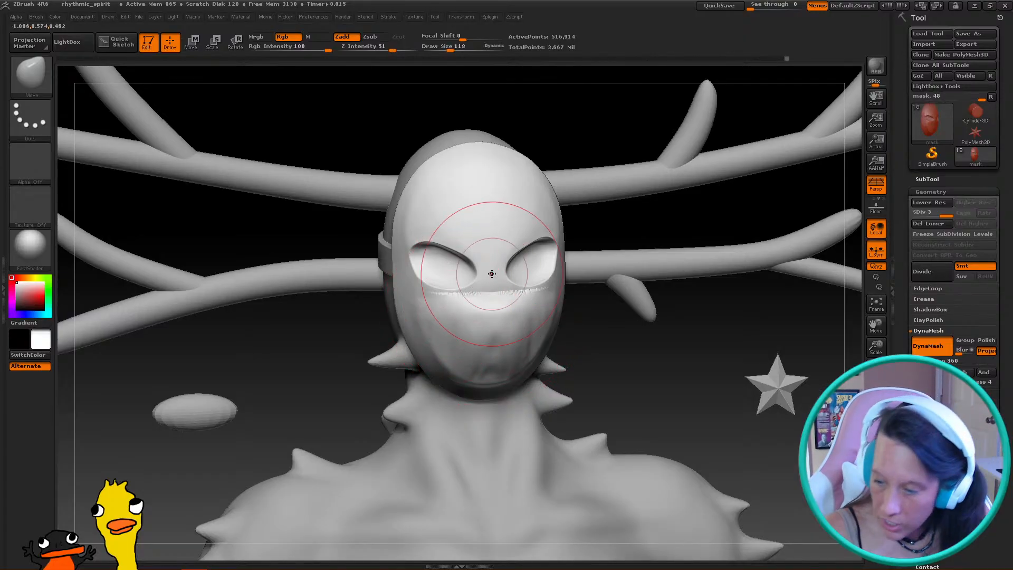
Mask both eye sockets and their rims symmetrically with the MaskPen at draw size 22
{"action": "key", "text": "bracketleft"}
{"action": "key", "text": "bracketleft"}
{"action": "key", "text": "bracketleft"}
{"action": "key", "text": "bracketleft"}
{"action": "key", "text": "bracketleft"}
{"action": "key", "text": "bracketleft"}
{"action": "key", "text": "bracketleft"}
{"action": "key", "text": "bracketleft"}
{"action": "key", "text": "bracketleft"}
{"action": "key", "text": "bracketleft"}
{"action": "mouse_move", "coordinate": [536, 245]}
{"action": "left_mouse_down", "text": "ctrl"}
{"action": "mouse_move", "coordinate": [518, 264]}
{"action": "mouse_move", "coordinate": [521, 280]}
{"action": "mouse_move", "coordinate": [541, 285]}
{"action": "mouse_move", "coordinate": [546, 235]}
{"action": "mouse_move", "coordinate": [542, 253]}
{"action": "mouse_move", "coordinate": [510, 271]}
{"action": "left_mouse_up", "text": "ctrl"}
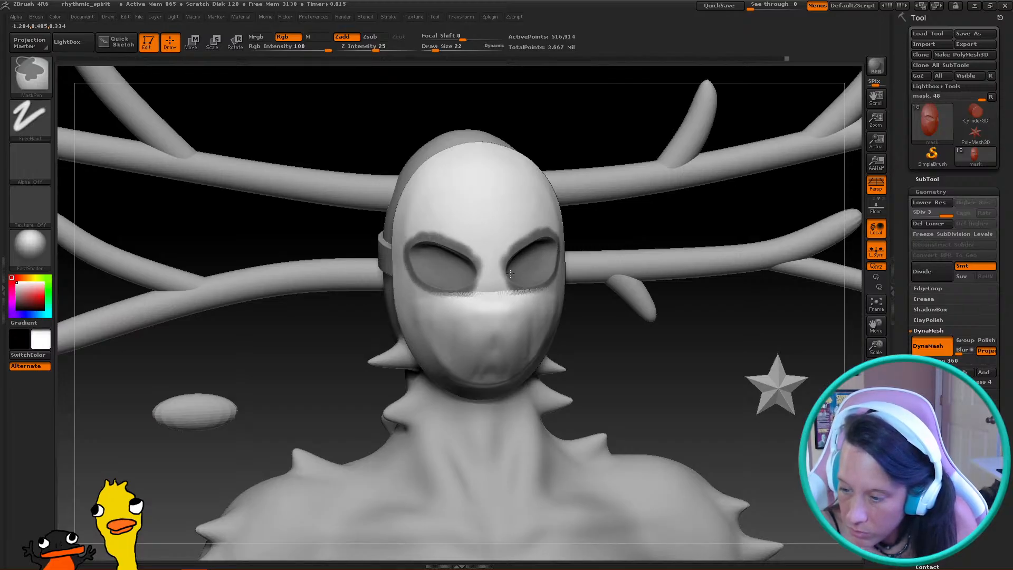
{"action": "mouse_move", "coordinate": [549, 247]}
{"action": "right_mouse_down"}
{"action": "mouse_move", "coordinate": [592, 247]}
{"action": "mouse_move", "coordinate": [548, 249]}
{"action": "right_mouse_up"}
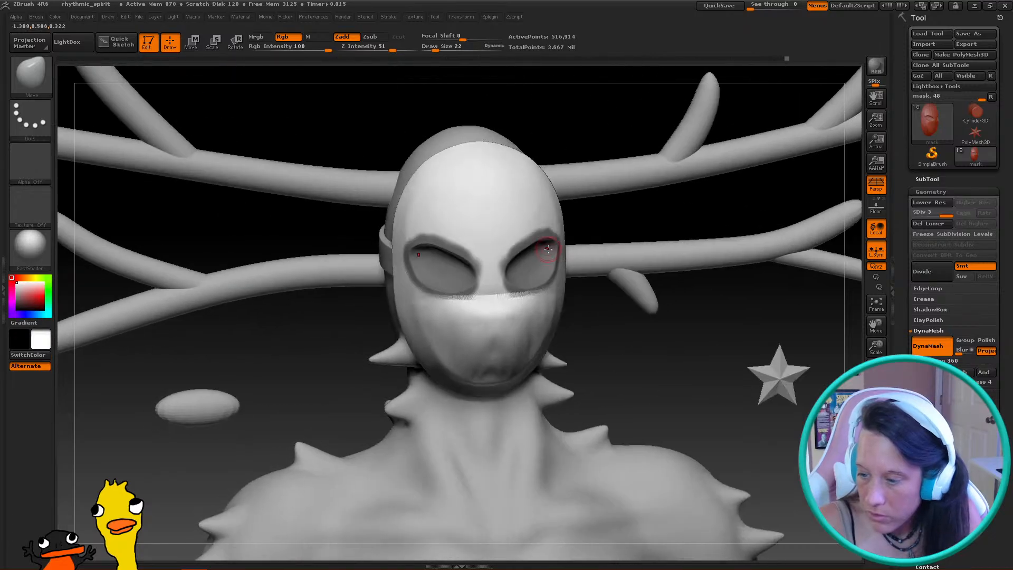
Build up a nose bridge between the masked eye sockets with ClayBuildup at draw size 22 and smooth it into the muzzle
{"action": "key", "text": "b"}
{"action": "key", "text": "c"}
{"action": "key", "text": "b"}
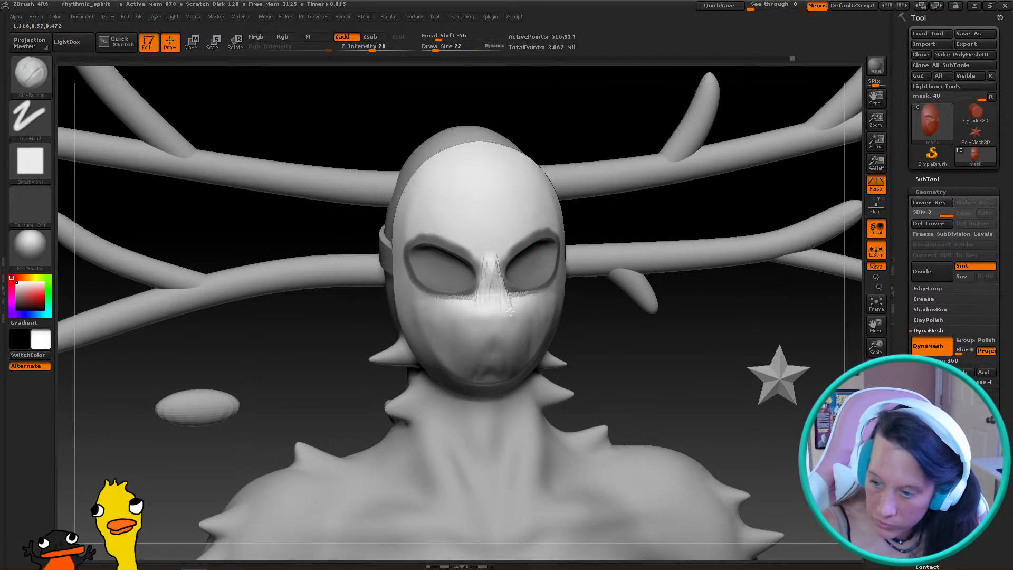
{"action": "right_click_drag", "start_coordinate": [580, 336], "coordinate": [514, 304]}
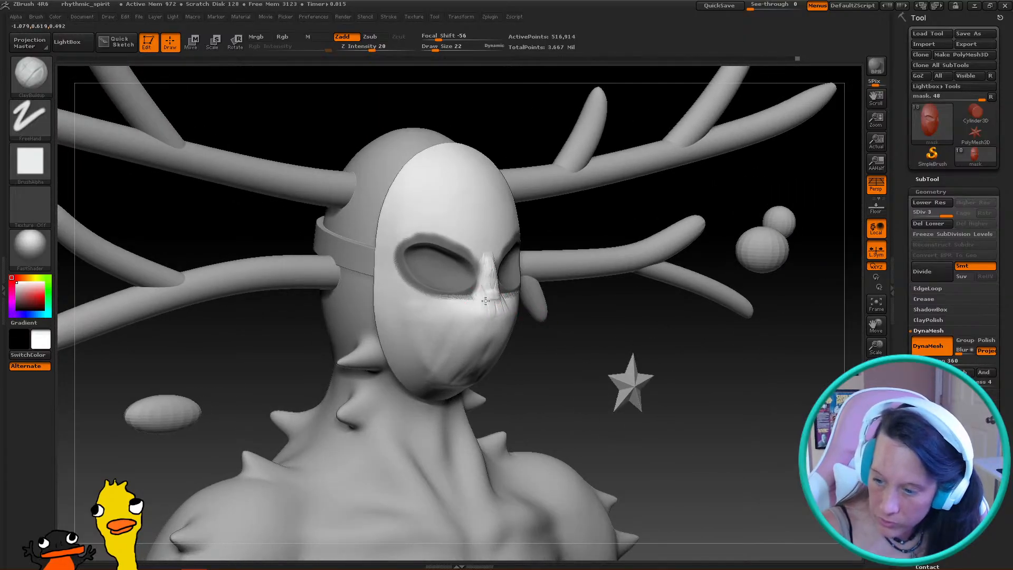
{"action": "mouse_move", "coordinate": [577, 385]}
{"action": "left_mouse_down"}
{"action": "mouse_move", "coordinate": [490, 324]}
{"action": "mouse_move", "coordinate": [488, 301]}
{"action": "left_mouse_up"}
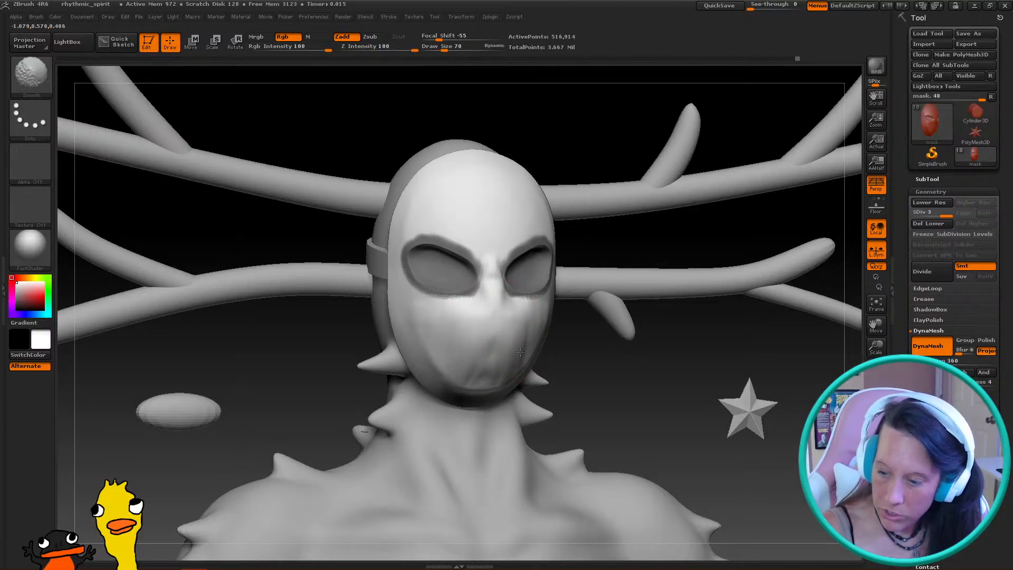
{"action": "right_click_drag", "start_coordinate": [520, 367], "coordinate": [557, 362]}
{"action": "left_click_drag", "start_coordinate": [408, 425], "coordinate": [443, 406]}
Flatten the nose bridge and the muzzle's side planes with the Flatten brush at draw size 70
{"action": "key", "text": "b"}
{"action": "key", "text": "f"}
{"action": "key", "text": "l"}
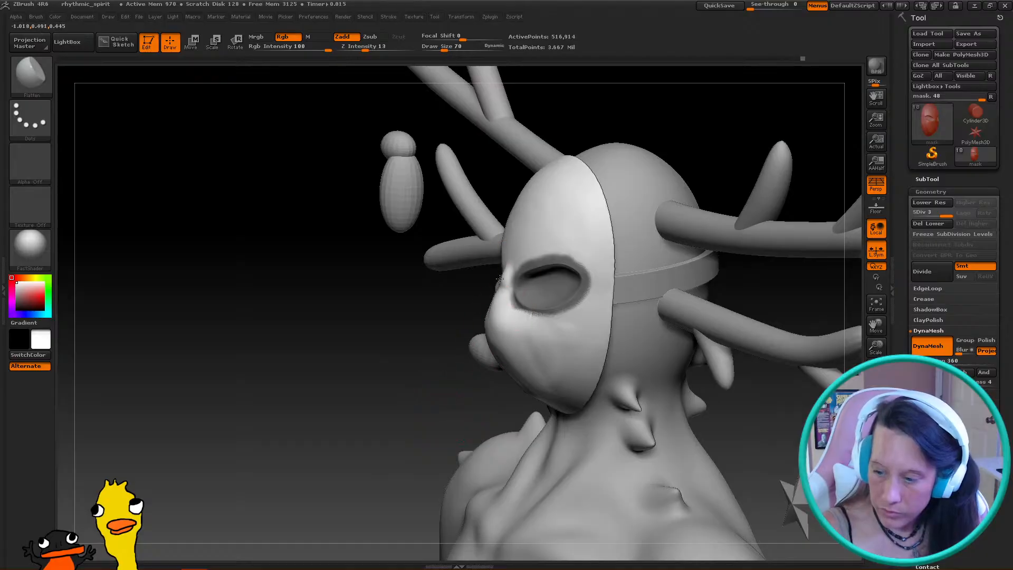
{"action": "left_click_drag", "start_coordinate": [426, 371], "coordinate": [464, 351]}
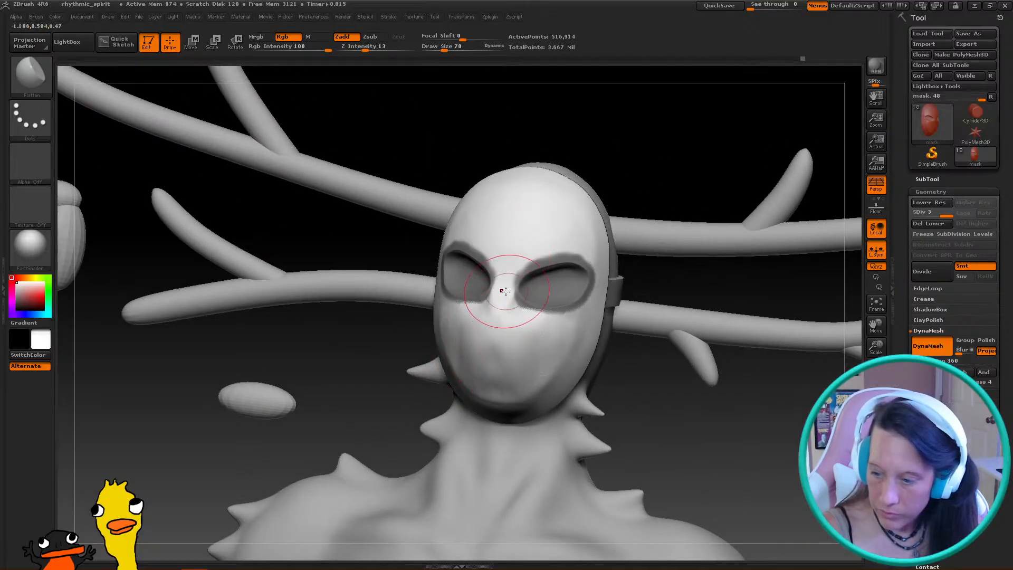
{"action": "left_click_drag", "start_coordinate": [339, 418], "coordinate": [364, 379]}
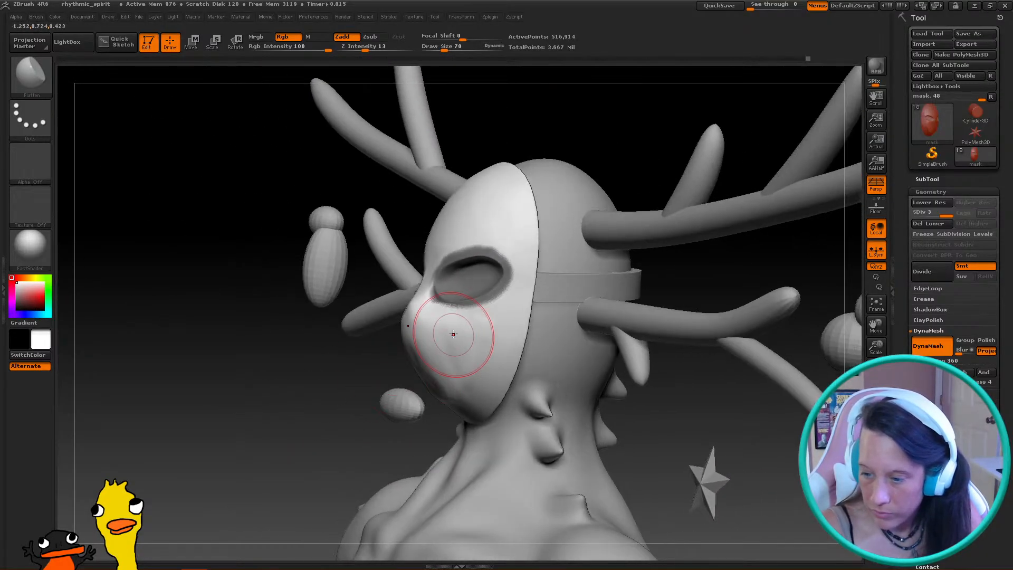
{"action": "left_click_drag", "start_coordinate": [431, 319], "coordinate": [418, 324]}
{"action": "mouse_move", "coordinate": [357, 364]}
{"action": "left_mouse_down"}
{"action": "mouse_move", "coordinate": [397, 356]}
{"action": "mouse_move", "coordinate": [390, 342]}
{"action": "mouse_move", "coordinate": [407, 365]}
{"action": "left_mouse_up"}
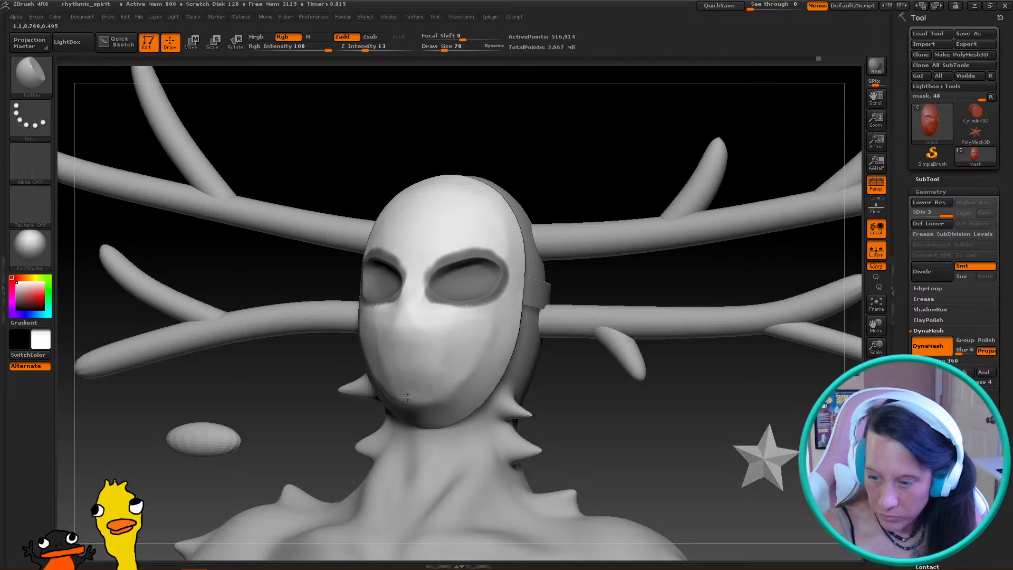
Flatten the cheeks and the areas beneath the inner eye corners from side and raised angles
{"action": "mouse_move", "coordinate": [290, 391]}
{"action": "left_mouse_down"}
{"action": "mouse_move", "coordinate": [576, 350]}
{"action": "mouse_move", "coordinate": [629, 366]}
{"action": "left_mouse_up"}
{"action": "left_click_drag", "start_coordinate": [598, 311], "coordinate": [443, 359]}
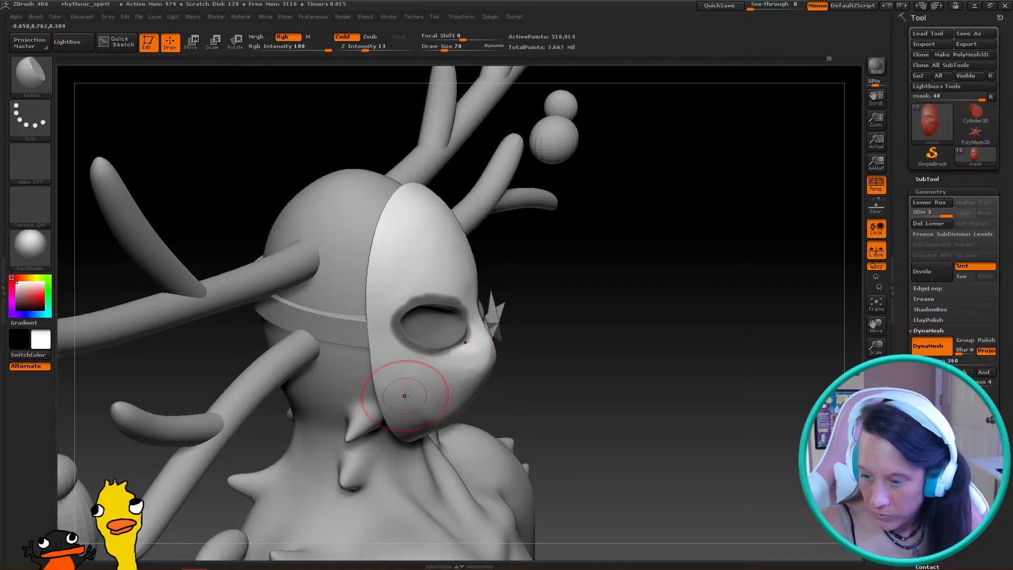
{"action": "left_click_drag", "start_coordinate": [588, 359], "coordinate": [539, 366]}
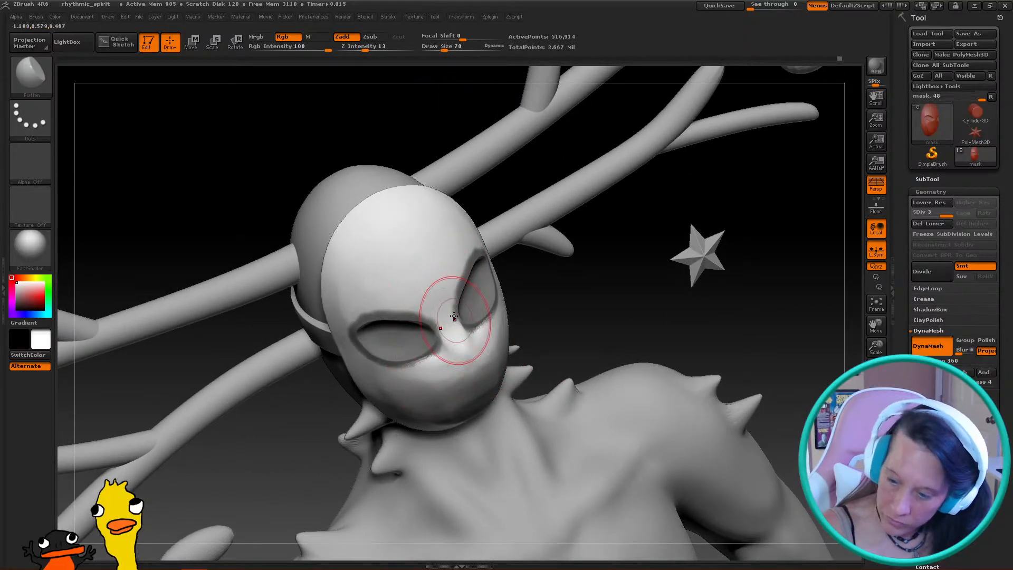
{"action": "left_click_drag", "start_coordinate": [621, 320], "coordinate": [464, 357]}
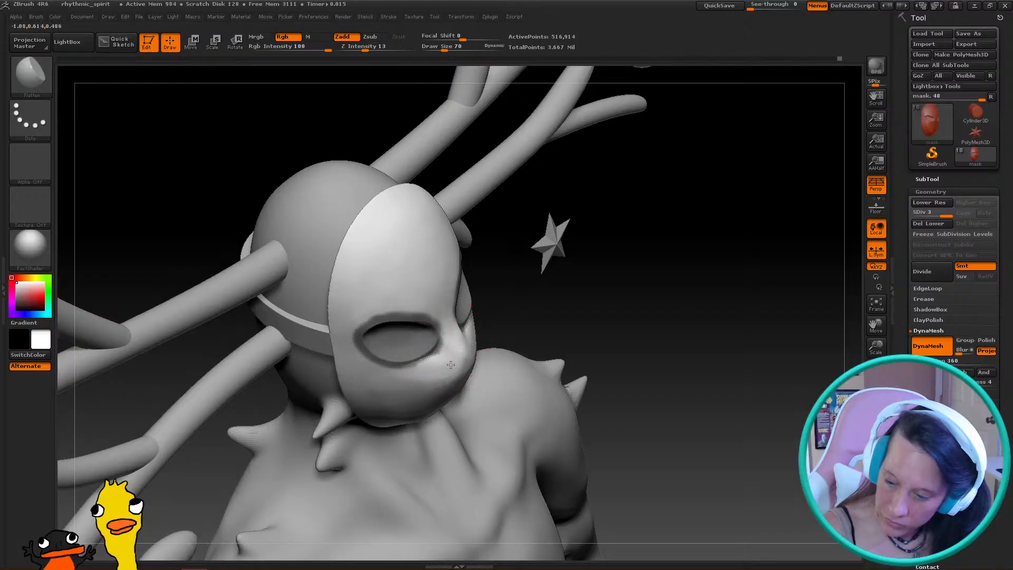
{"action": "left_click_drag", "start_coordinate": [508, 332], "coordinate": [505, 342]}
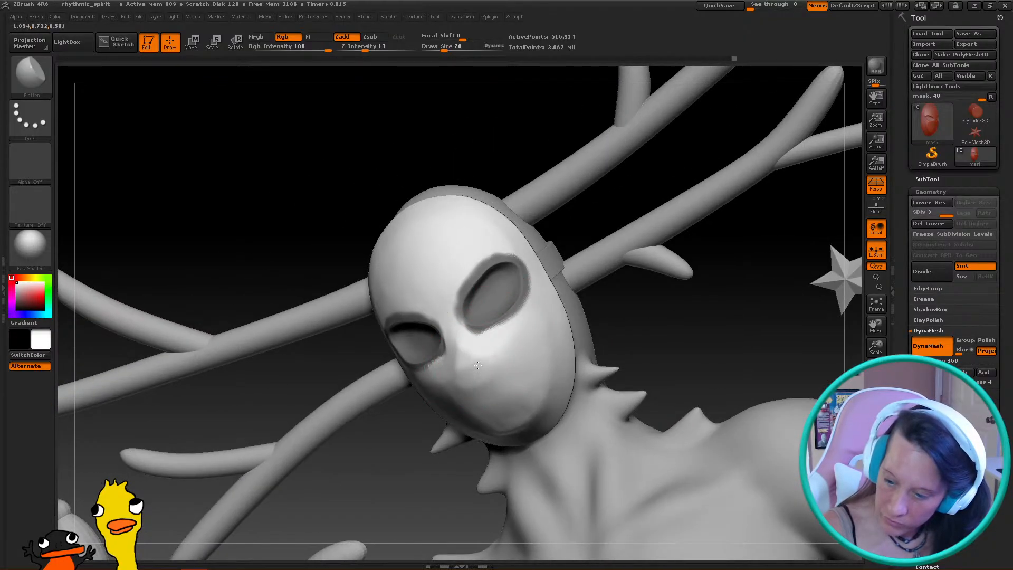
Check the mask from the front and flatten the lower cheek and jaw planes beside the muzzle from side angles
{"action": "left_click_drag", "start_coordinate": [390, 468], "coordinate": [470, 413]}
{"action": "left_click_drag", "start_coordinate": [623, 412], "coordinate": [527, 370], "text": "alt"}
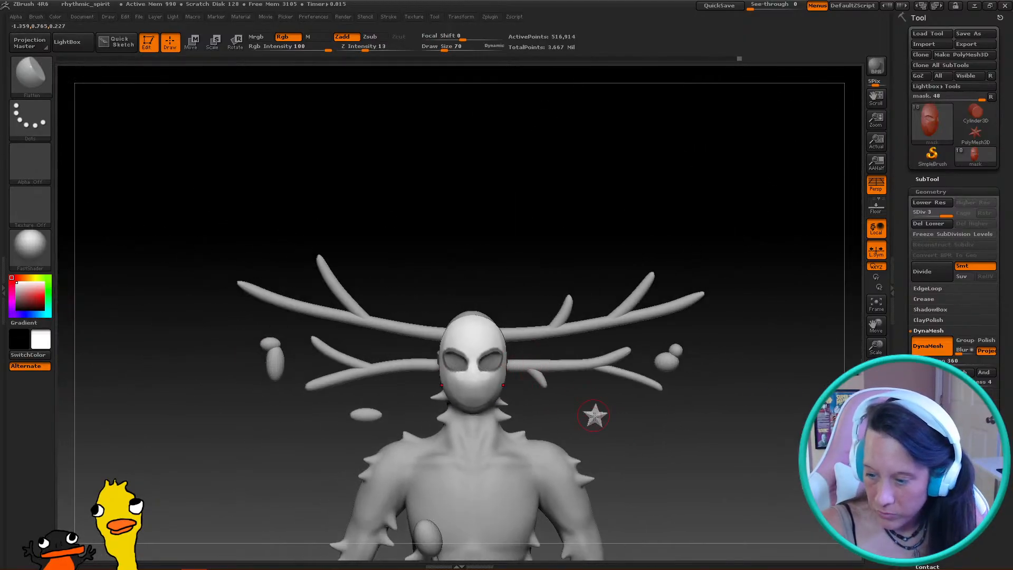
{"action": "mouse_move", "coordinate": [559, 409]}
{"action": "left_mouse_down"}
{"action": "mouse_move", "coordinate": [580, 417]}
{"action": "mouse_move", "coordinate": [443, 423]}
{"action": "mouse_move", "coordinate": [399, 331]}
{"action": "mouse_move", "coordinate": [350, 306]}
{"action": "mouse_move", "coordinate": [475, 342]}
{"action": "mouse_move", "coordinate": [420, 515]}
{"action": "mouse_move", "coordinate": [549, 321]}
{"action": "mouse_move", "coordinate": [735, 389]}
{"action": "mouse_move", "coordinate": [667, 368]}
{"action": "left_mouse_up"}
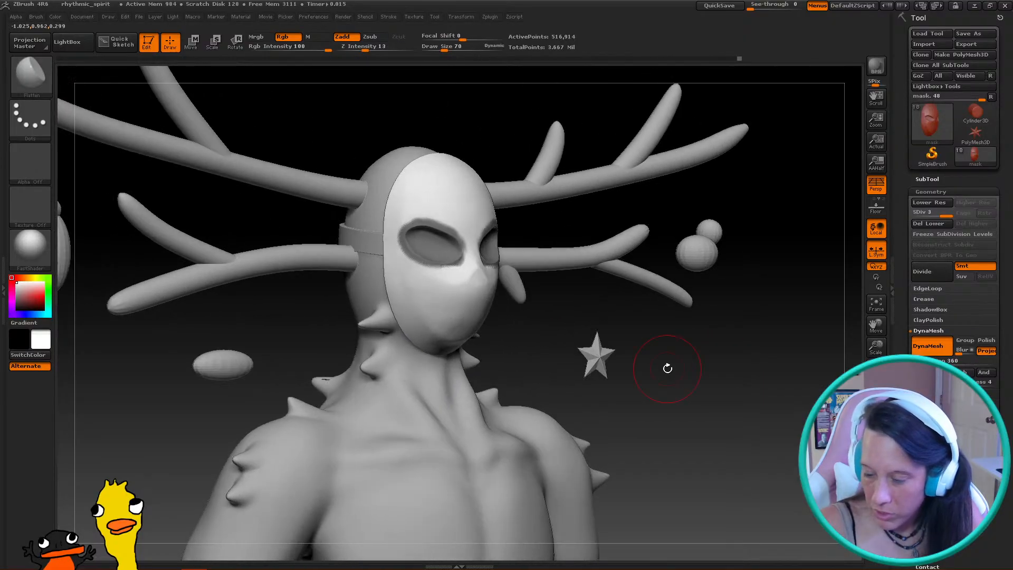
{"action": "mouse_move", "coordinate": [547, 332]}
{"action": "left_mouse_down"}
{"action": "mouse_move", "coordinate": [521, 317]}
{"action": "mouse_move", "coordinate": [556, 303]}
{"action": "mouse_move", "coordinate": [425, 341]}
{"action": "left_mouse_up"}
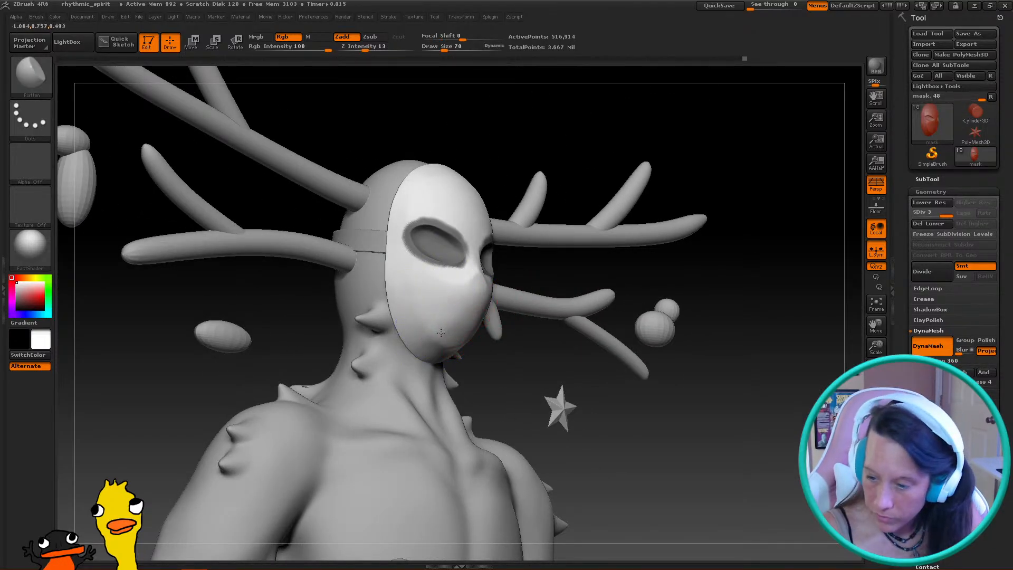
{"action": "left_click_drag", "start_coordinate": [516, 359], "coordinate": [452, 335]}
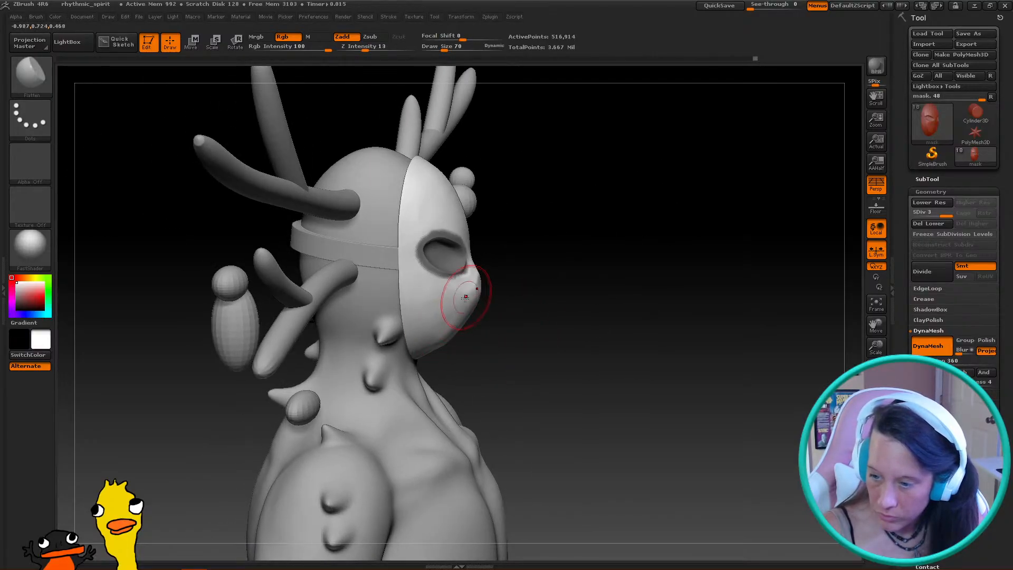
Flatten the muzzle, chin and lower cheek planes from side, front and raised angles with the Flatten brush at draw size 70
{"action": "left_click_drag", "start_coordinate": [570, 276], "coordinate": [450, 288]}
{"action": "left_click_drag", "start_coordinate": [558, 287], "coordinate": [471, 314]}
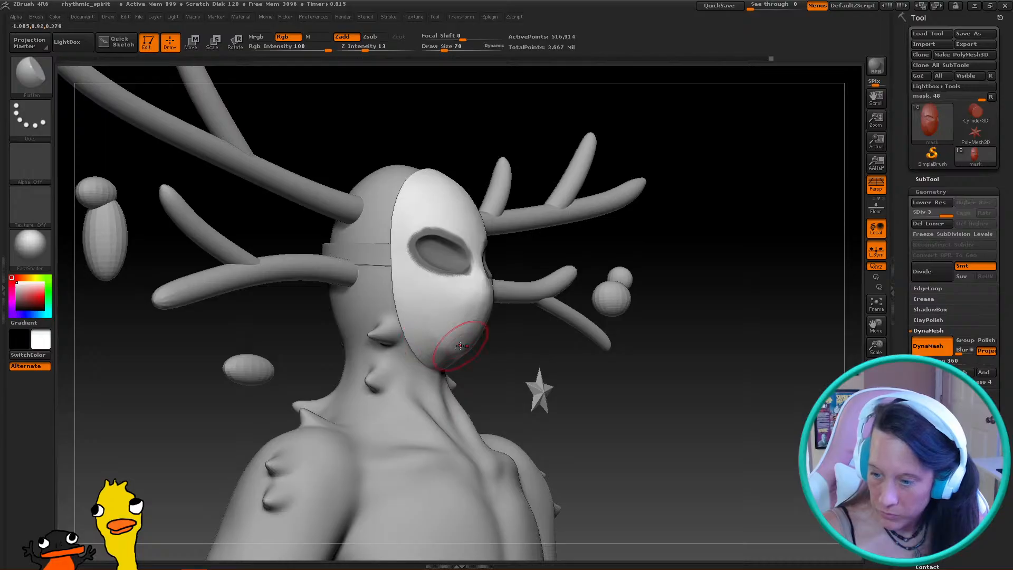
{"action": "left_click_drag", "start_coordinate": [618, 347], "coordinate": [505, 335]}
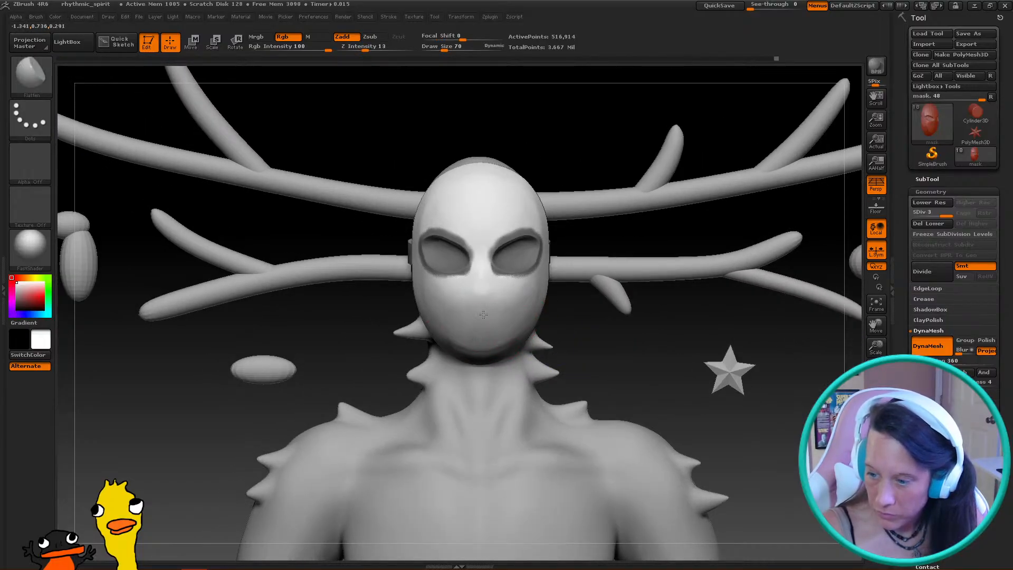
{"action": "left_click_drag", "start_coordinate": [338, 342], "coordinate": [380, 344], "text": "shift"}
{"action": "left_click_drag", "start_coordinate": [679, 301], "coordinate": [472, 295], "text": "alt"}
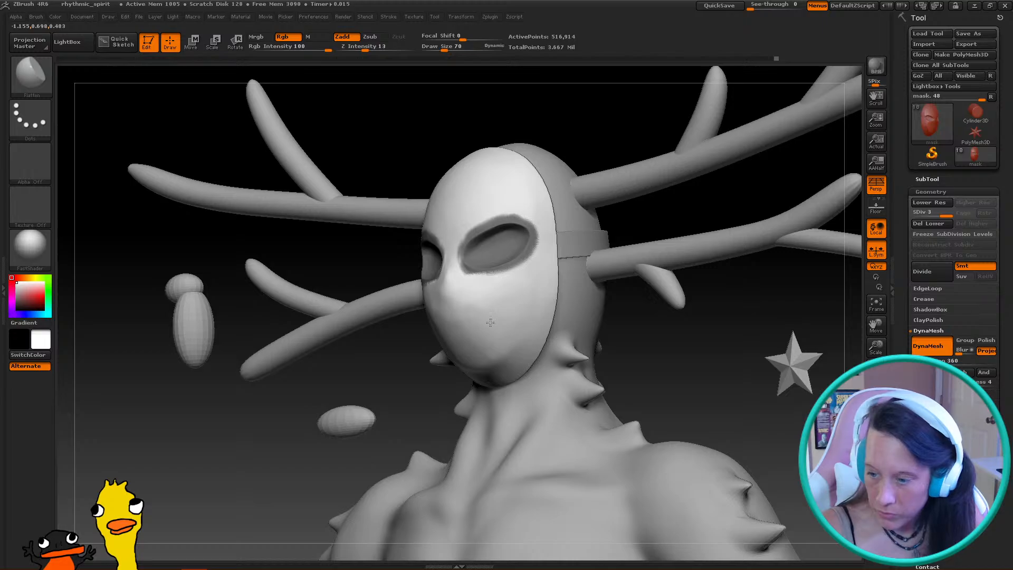
{"action": "left_click_drag", "start_coordinate": [447, 391], "coordinate": [523, 290]}
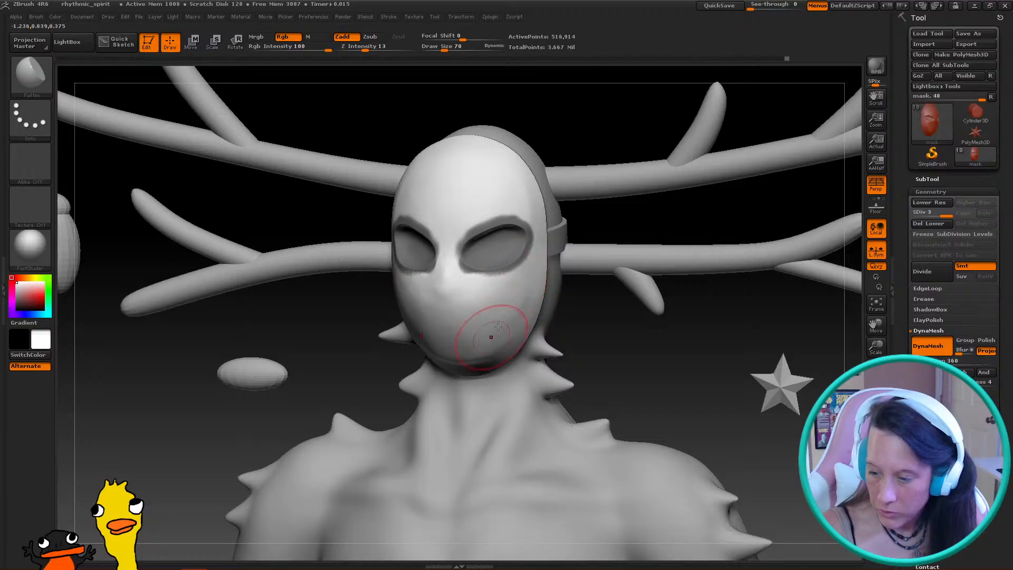
Adjust the mask's chin profile with the Move brush at draw size 150 and check it from the front and both sides
{"action": "left_click_drag", "start_coordinate": [591, 341], "coordinate": [760, 322]}
{"action": "mouse_move", "coordinate": [685, 280]}
{"action": "left_mouse_down"}
{"action": "mouse_move", "coordinate": [625, 318]}
{"action": "mouse_move", "coordinate": [526, 330]}
{"action": "mouse_move", "coordinate": [457, 364]}
{"action": "mouse_move", "coordinate": [698, 401]}
{"action": "left_mouse_up"}
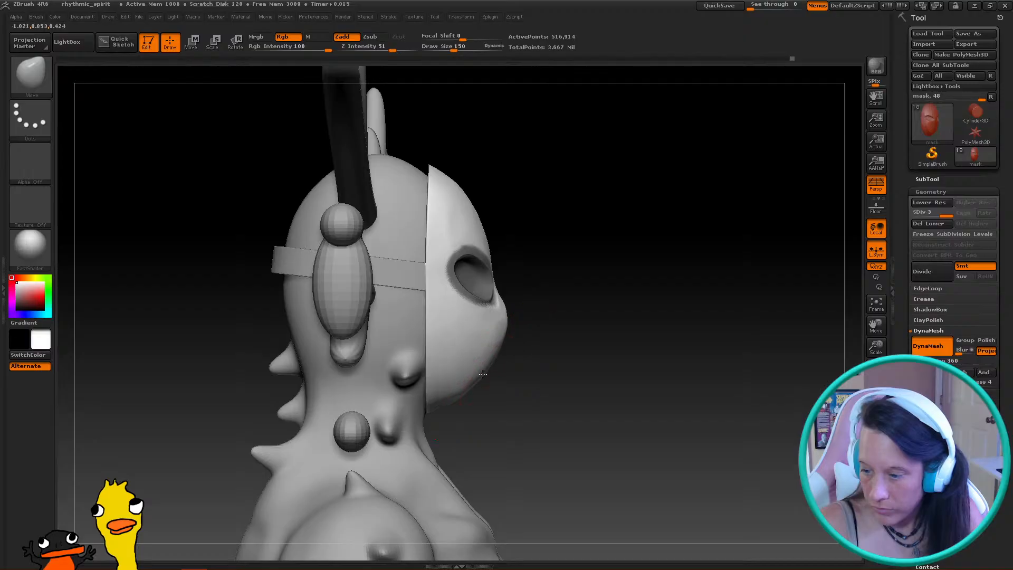
{"action": "left_click_drag", "start_coordinate": [472, 389], "coordinate": [478, 393]}
{"action": "left_click_drag", "start_coordinate": [638, 391], "coordinate": [537, 382]}
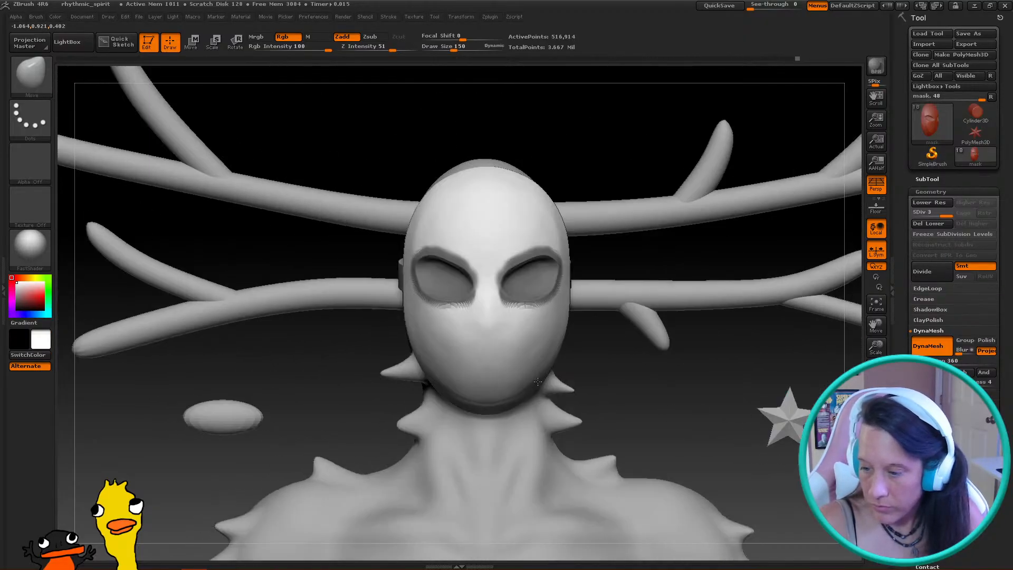
{"action": "left_click_drag", "start_coordinate": [625, 379], "coordinate": [624, 254], "text": "alt"}
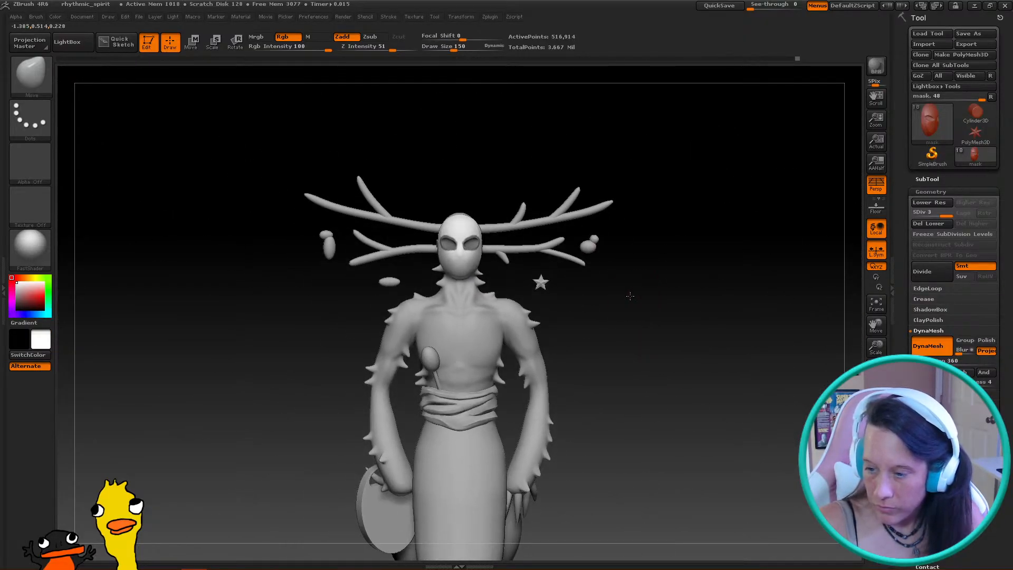
{"action": "left_click_drag", "start_coordinate": [630, 296], "coordinate": [746, 406], "text": "alt"}
{"action": "left_click_drag", "start_coordinate": [665, 318], "coordinate": [630, 321]}
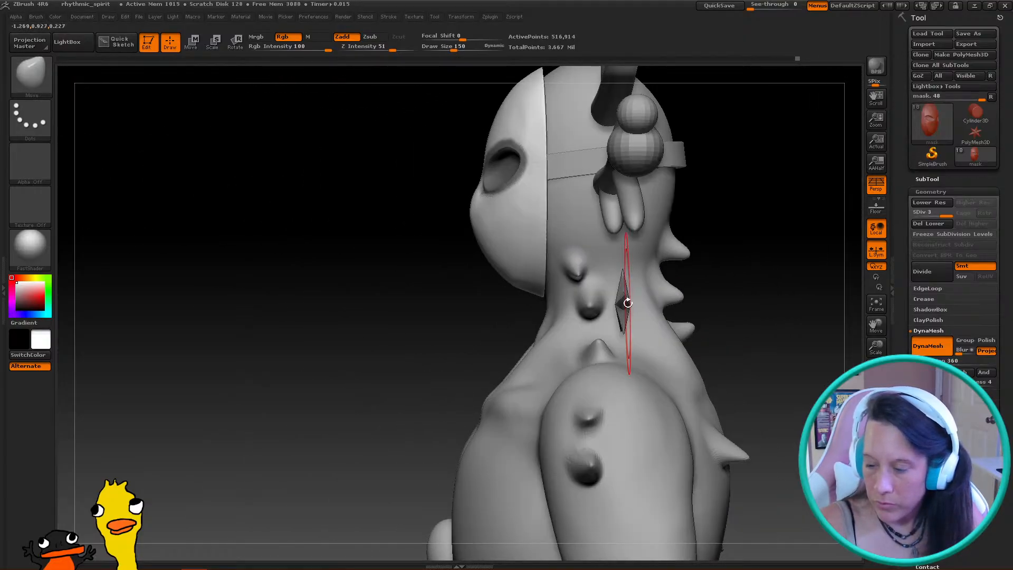
{"action": "left_click_drag", "start_coordinate": [232, 228], "coordinate": [310, 232]}
{"action": "left_click_drag", "start_coordinate": [178, 238], "coordinate": [231, 271], "text": "ctrl"}
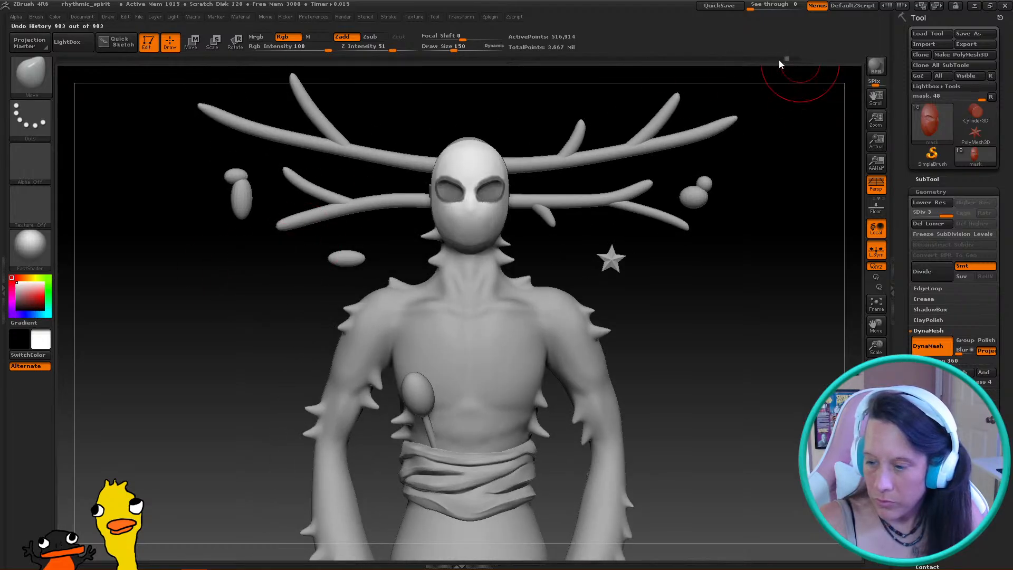
Roll the mask's undo history back to the version before the muzzle build-up, discard the newer entries, and nudge its front profile with the Move brush
{"action": "left_click_drag", "start_coordinate": [700, 62], "coordinate": [629, 61]}
{"action": "left_click_drag", "start_coordinate": [659, 218], "coordinate": [532, 211]}
{"action": "left_click_drag", "start_coordinate": [655, 292], "coordinate": [760, 335]}
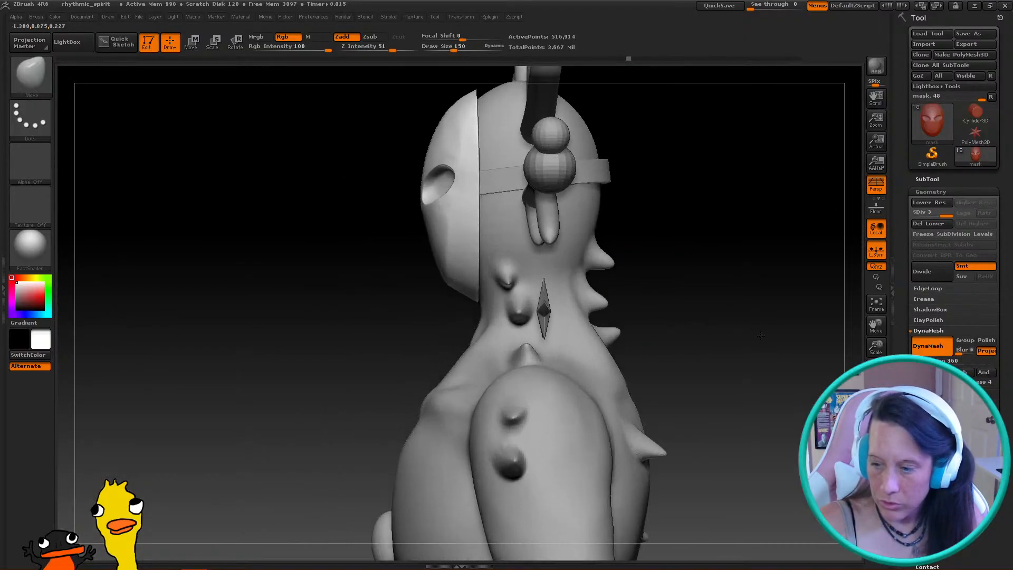
{"action": "left_click", "coordinate": [430, 249]}
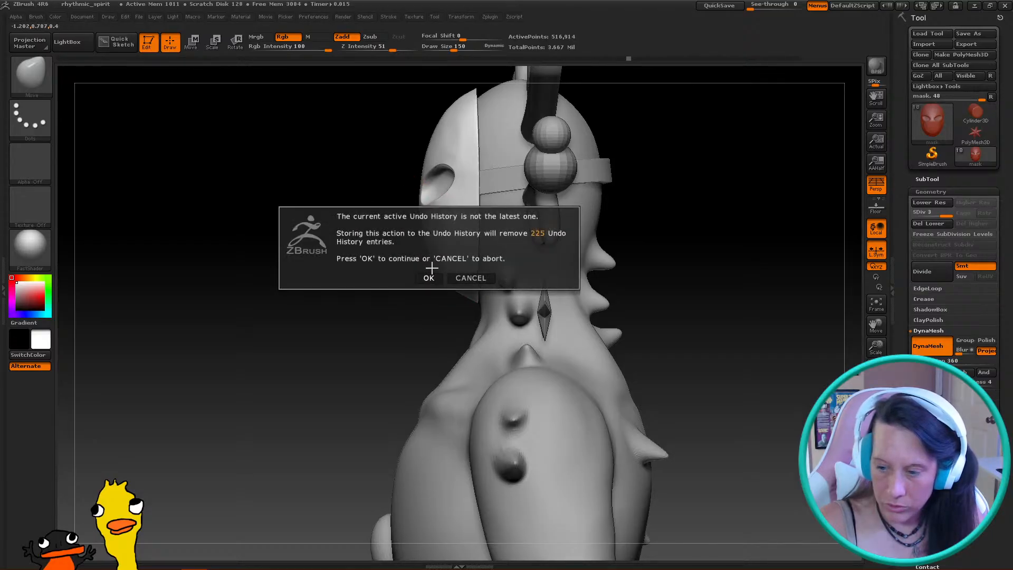
{"action": "left_click", "coordinate": [429, 278]}
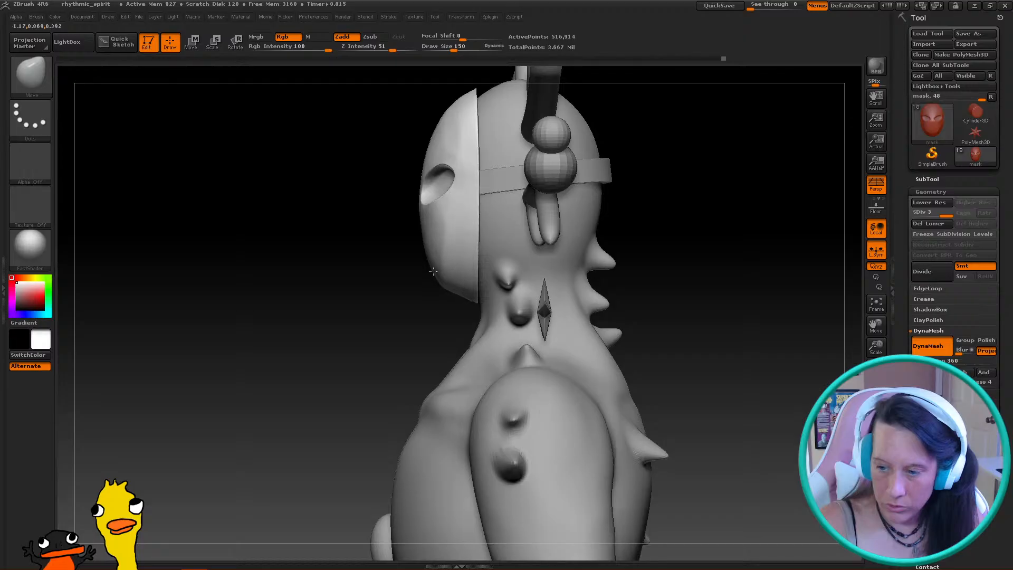
{"action": "left_click_drag", "start_coordinate": [386, 284], "coordinate": [461, 284]}
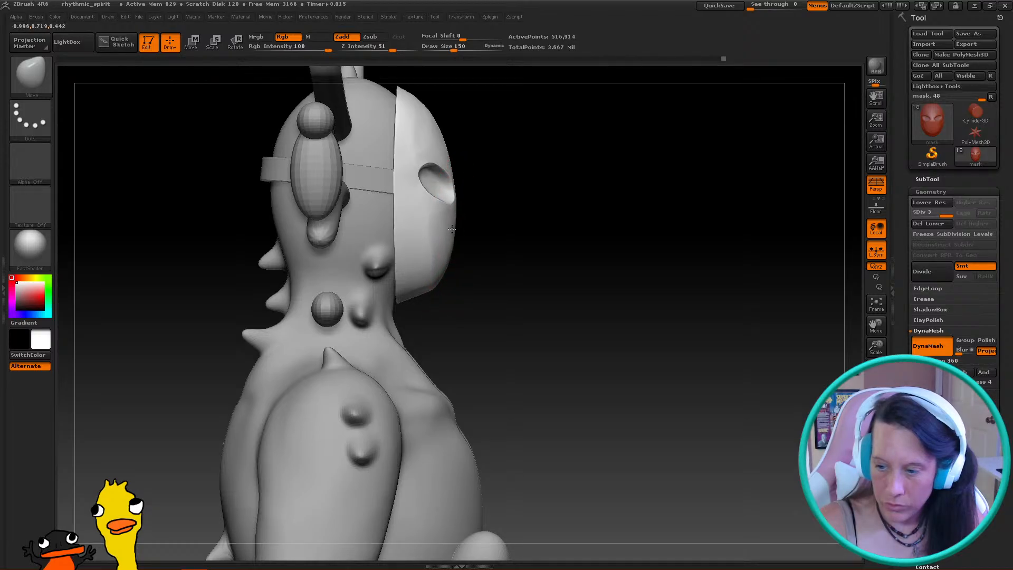
Polish the mask's lower face and muzzle plane from the front with the hPolish brush, reducing its draw size to 66
{"action": "left_click_drag", "start_coordinate": [559, 285], "coordinate": [603, 340]}
{"action": "left_click", "coordinate": [30, 74]}
{"action": "left_click", "coordinate": [262, 196]}
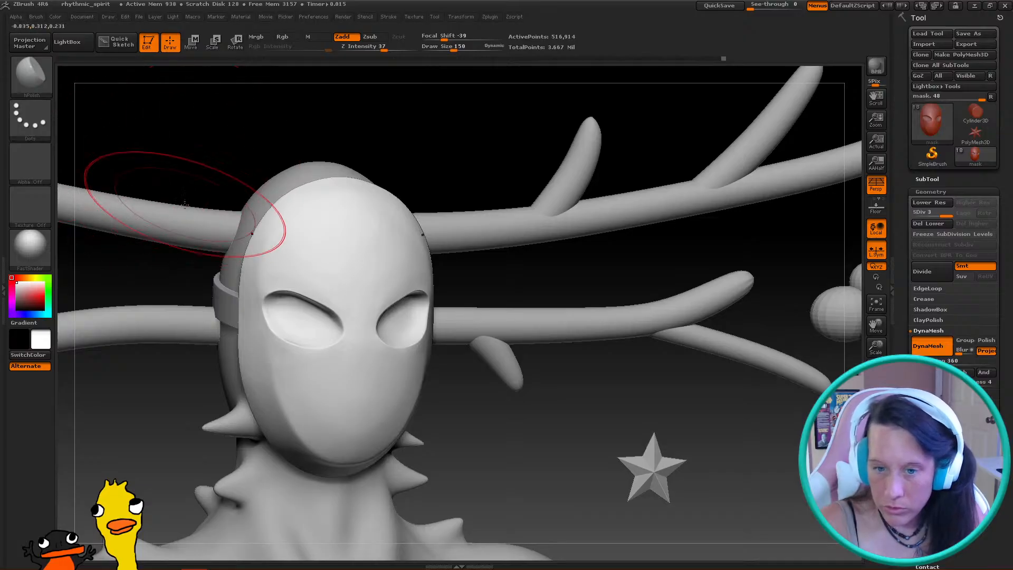
{"action": "left_click_drag", "start_coordinate": [354, 387], "coordinate": [353, 417]}
{"action": "mouse_move", "coordinate": [462, 359]}
{"action": "left_mouse_down", "text": "alt"}
{"action": "mouse_move", "coordinate": [459, 333]}
{"action": "mouse_move", "coordinate": [468, 355]}
{"action": "mouse_move", "coordinate": [534, 371]}
{"action": "mouse_move", "coordinate": [486, 373]}
{"action": "left_mouse_up", "text": "alt"}
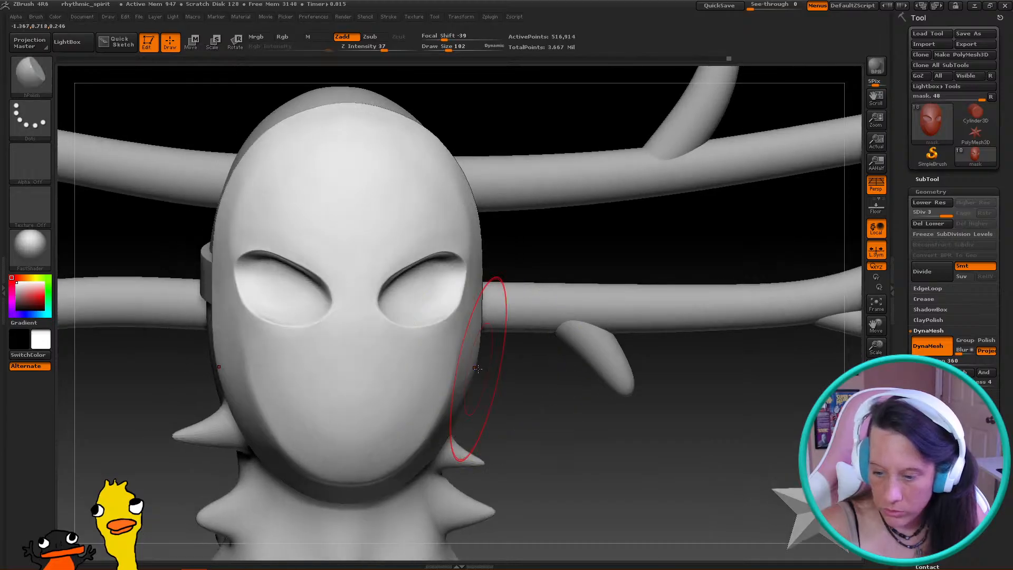
{"action": "left_click_drag", "start_coordinate": [386, 401], "coordinate": [399, 378]}
{"action": "left_click_drag", "start_coordinate": [357, 419], "coordinate": [366, 422]}
{"action": "mouse_move", "coordinate": [368, 363]}
{"action": "left_mouse_down"}
{"action": "mouse_move", "coordinate": [359, 390]}
{"action": "mouse_move", "coordinate": [403, 390]}
{"action": "mouse_move", "coordinate": [355, 440]}
{"action": "left_mouse_up"}
{"action": "mouse_move", "coordinate": [410, 388]}
{"action": "left_mouse_down"}
{"action": "mouse_move", "coordinate": [432, 363]}
{"action": "mouse_move", "coordinate": [360, 404]}
{"action": "left_mouse_up"}
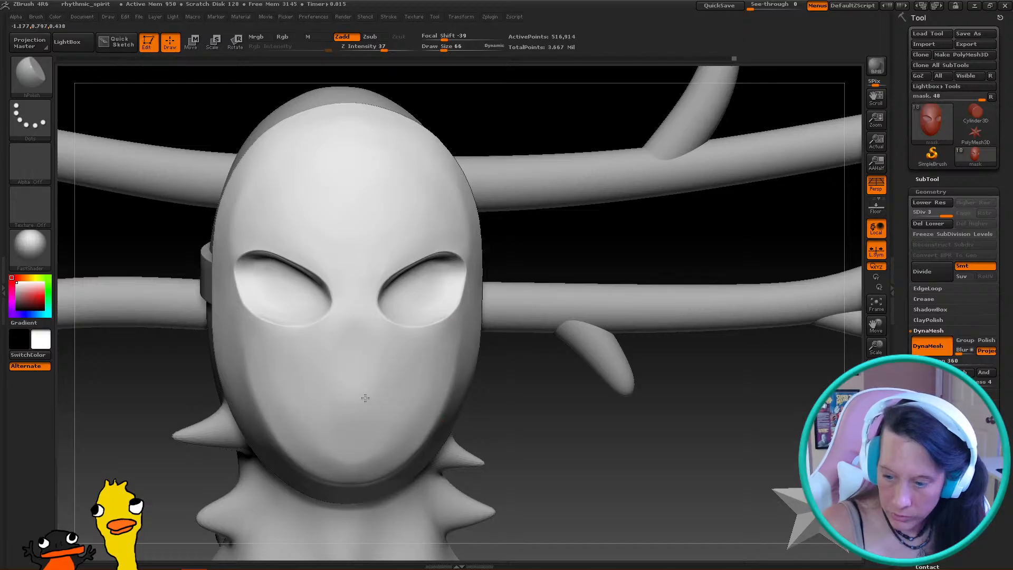
Polish the area between and below the eye sockets with hPolish and refine the lower face from side and tilted angles
{"action": "left_click_drag", "start_coordinate": [362, 353], "coordinate": [383, 336]}
{"action": "mouse_move", "coordinate": [509, 349]}
{"action": "left_mouse_down"}
{"action": "mouse_move", "coordinate": [654, 348]}
{"action": "mouse_move", "coordinate": [583, 338]}
{"action": "mouse_move", "coordinate": [510, 350]}
{"action": "left_mouse_up"}
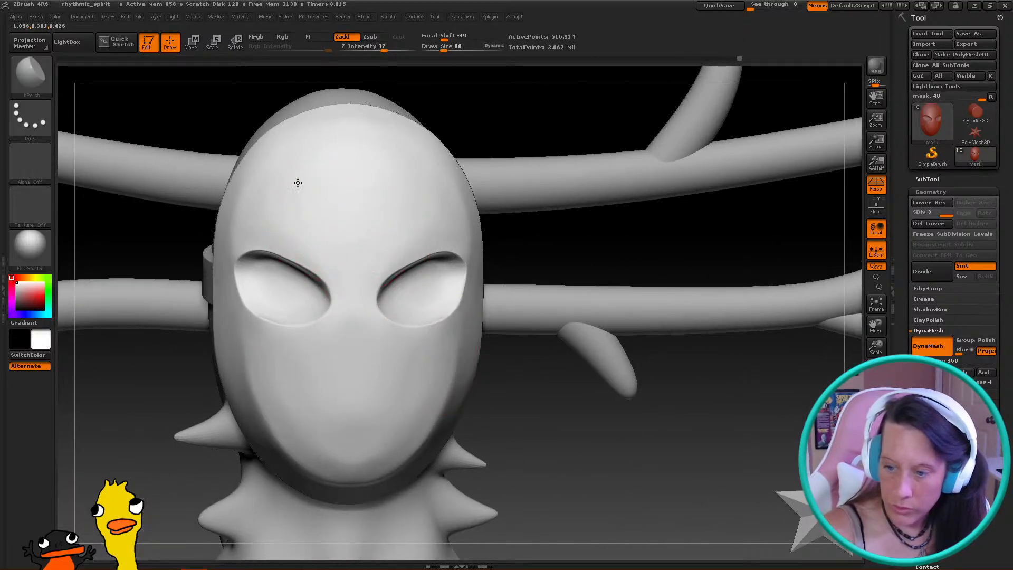
{"action": "right_click_drag", "start_coordinate": [272, 214], "coordinate": [408, 213]}
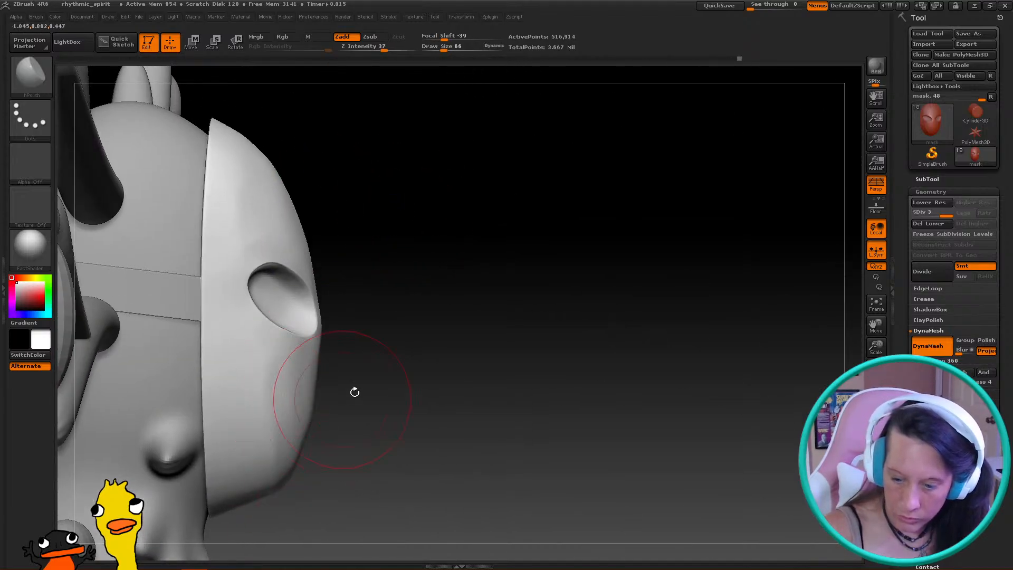
{"action": "left_click_drag", "start_coordinate": [344, 397], "coordinate": [319, 388]}
{"action": "mouse_move", "coordinate": [420, 370]}
{"action": "left_mouse_down"}
{"action": "mouse_move", "coordinate": [445, 331]}
{"action": "mouse_move", "coordinate": [440, 350]}
{"action": "left_mouse_up"}
{"action": "mouse_move", "coordinate": [553, 244]}
{"action": "left_mouse_down"}
{"action": "mouse_move", "coordinate": [502, 271]}
{"action": "mouse_move", "coordinate": [339, 442]}
{"action": "left_mouse_up"}
{"action": "left_click_drag", "start_coordinate": [603, 267], "coordinate": [347, 376]}
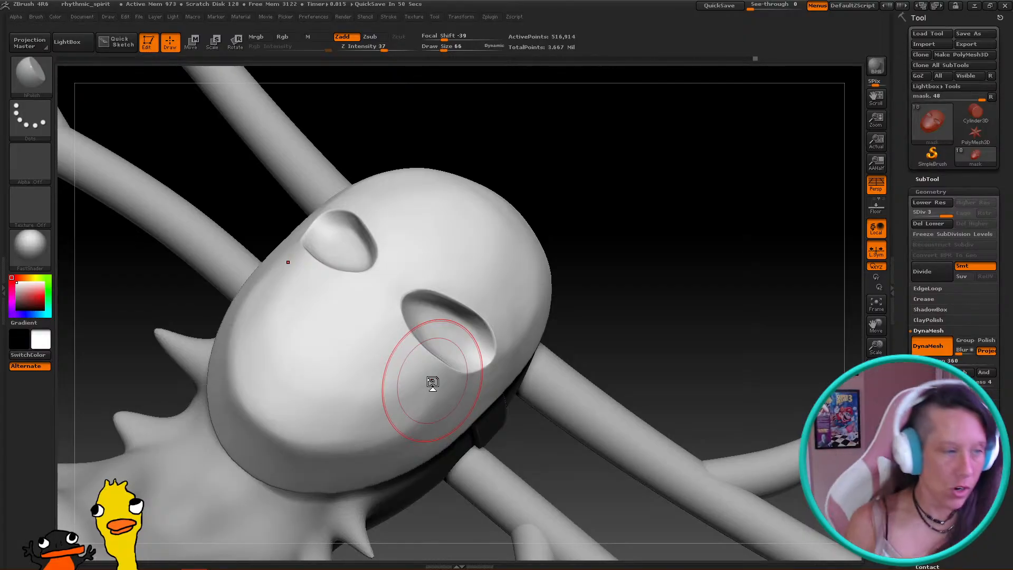
Polish the side of the muzzle, the chin and the upper forehead from side angles with hPolish at draw size 66
{"action": "mouse_move", "coordinate": [177, 296]}
{"action": "left_mouse_down", "text": "shift"}
{"action": "mouse_move", "coordinate": [159, 337]}
{"action": "mouse_move", "coordinate": [211, 364]}
{"action": "left_mouse_up", "text": "shift"}
{"action": "mouse_move", "coordinate": [238, 396]}
{"action": "left_mouse_down"}
{"action": "mouse_move", "coordinate": [226, 385]}
{"action": "mouse_move", "coordinate": [280, 366]}
{"action": "left_mouse_up"}
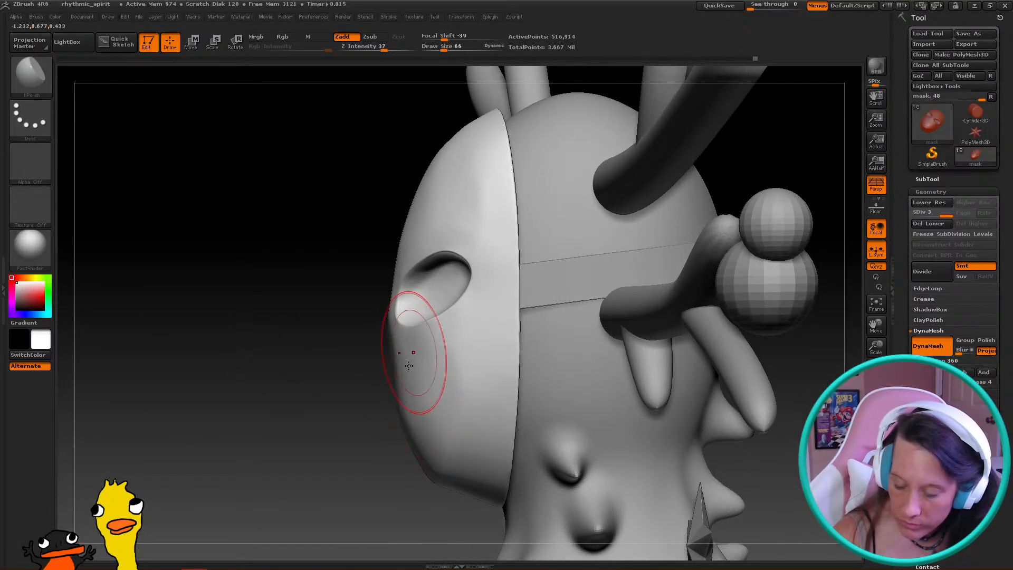
{"action": "mouse_move", "coordinate": [373, 426]}
{"action": "left_mouse_down"}
{"action": "mouse_move", "coordinate": [391, 468]}
{"action": "mouse_move", "coordinate": [396, 426]}
{"action": "mouse_move", "coordinate": [392, 444]}
{"action": "mouse_move", "coordinate": [361, 423]}
{"action": "left_mouse_up"}
{"action": "mouse_move", "coordinate": [312, 443]}
{"action": "left_mouse_down"}
{"action": "mouse_move", "coordinate": [258, 437]}
{"action": "mouse_move", "coordinate": [313, 492]}
{"action": "left_mouse_up"}
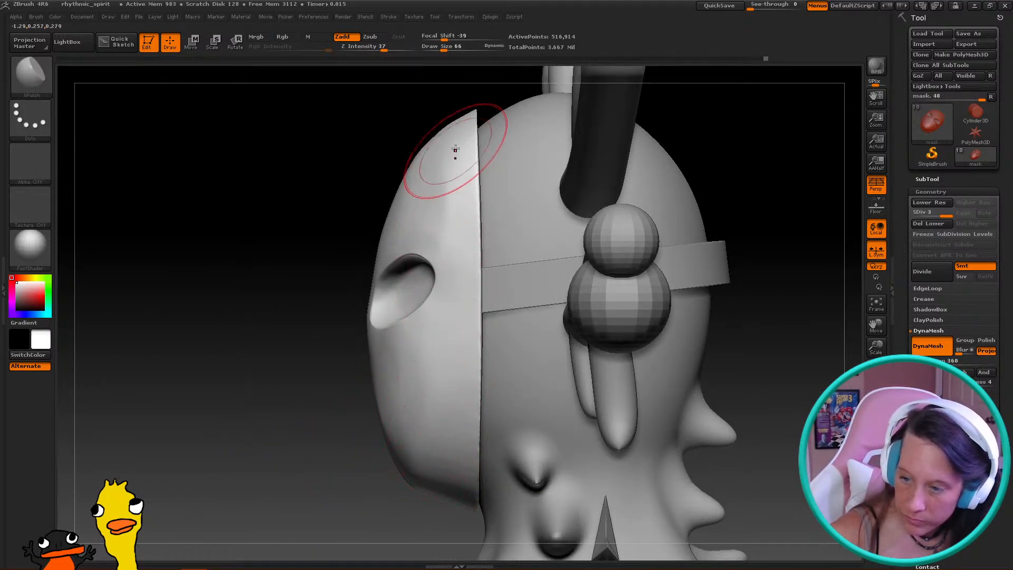
{"action": "left_click_drag", "start_coordinate": [366, 355], "coordinate": [438, 409]}
{"action": "mouse_move", "coordinate": [452, 172]}
{"action": "left_mouse_down"}
{"action": "mouse_move", "coordinate": [455, 185]}
{"action": "mouse_move", "coordinate": [423, 124]}
{"action": "left_mouse_up"}
{"action": "left_click_drag", "start_coordinate": [677, 140], "coordinate": [357, 359]}
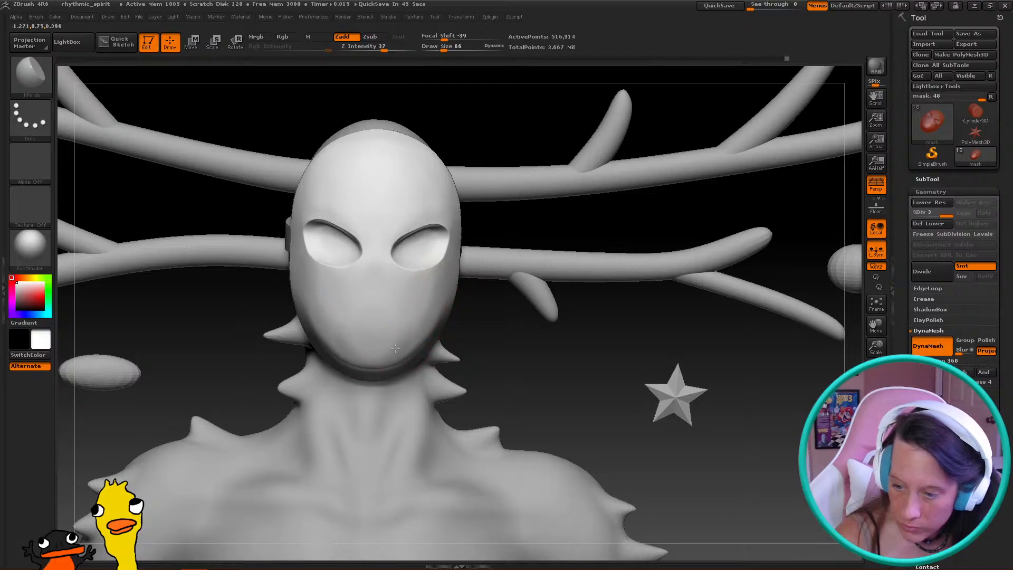
Choose the TrimRect brush and try to trim the mask's rear edge with a tall rectangle in side view
{"action": "mouse_move", "coordinate": [391, 392]}
{"action": "left_mouse_down"}
{"action": "mouse_move", "coordinate": [338, 391]}
{"action": "mouse_move", "coordinate": [382, 389]}
{"action": "mouse_move", "coordinate": [396, 434]}
{"action": "left_mouse_up"}
{"action": "mouse_move", "coordinate": [476, 448]}
{"action": "left_mouse_down"}
{"action": "mouse_move", "coordinate": [290, 426]}
{"action": "mouse_move", "coordinate": [293, 417]}
{"action": "left_mouse_up"}
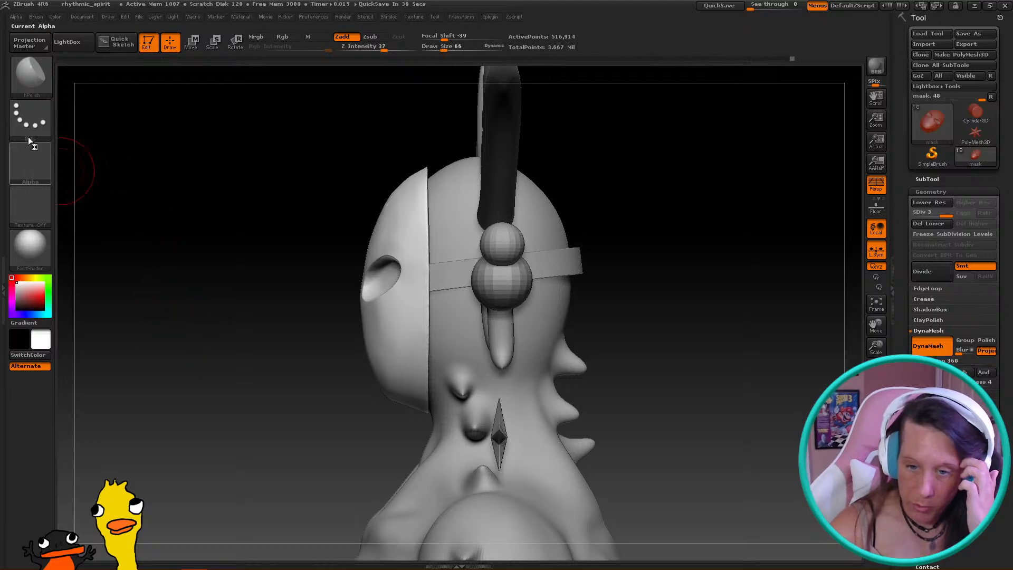
{"action": "left_click", "coordinate": [31, 75]}
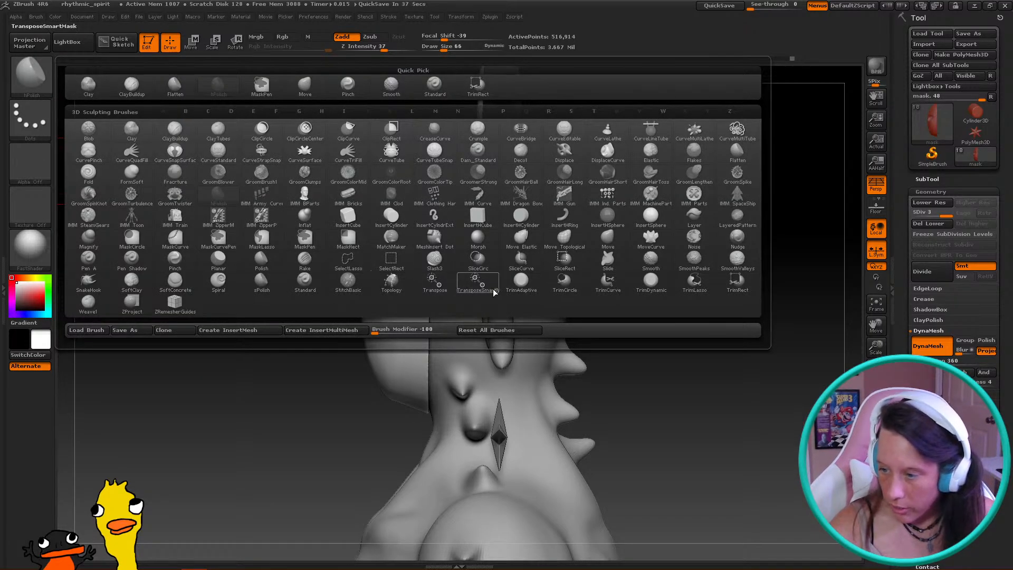
{"action": "left_click", "coordinate": [734, 287]}
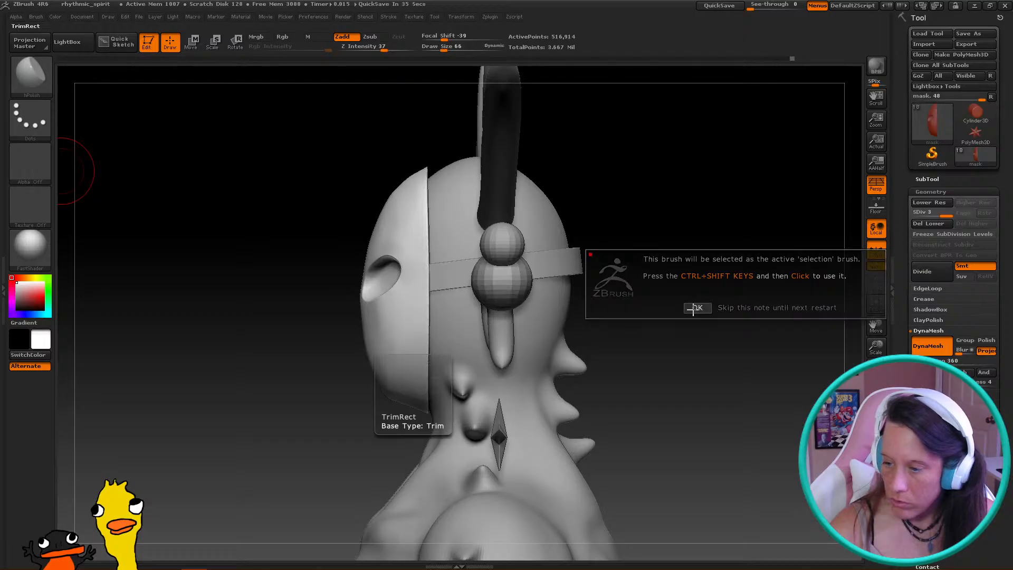
{"action": "left_click", "coordinate": [696, 307]}
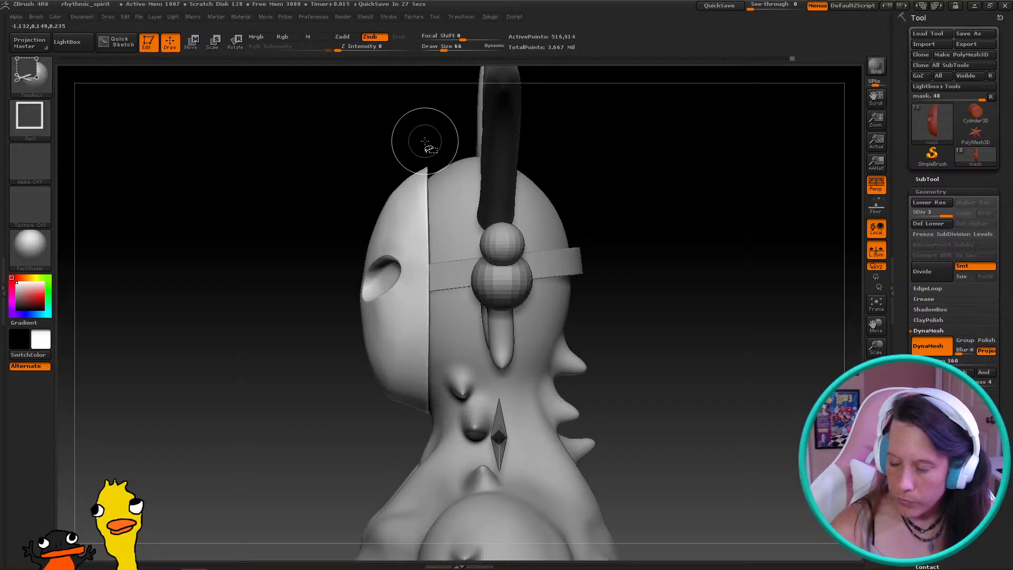
{"action": "left_click_drag", "start_coordinate": [421, 143], "coordinate": [468, 485]}
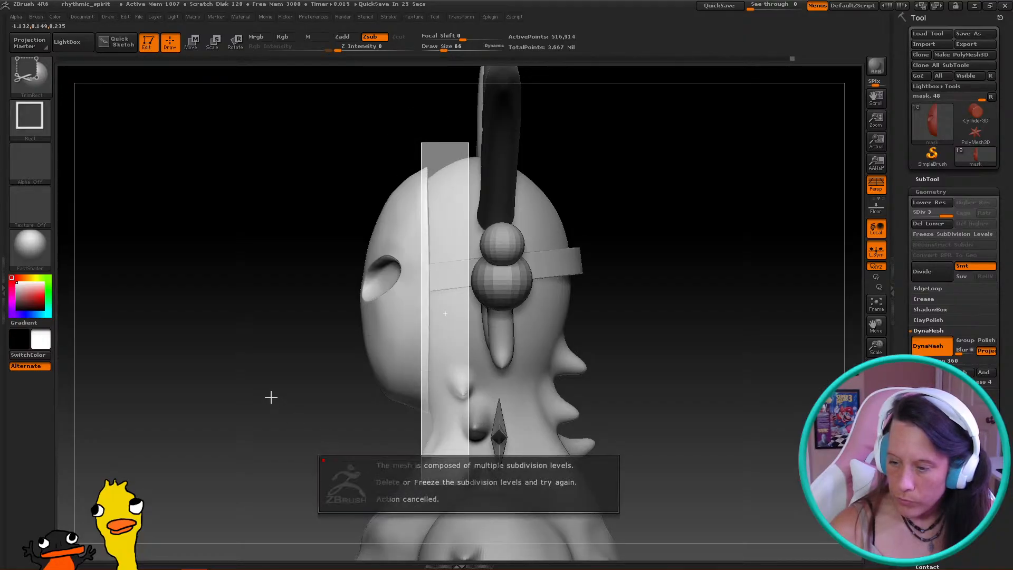
Delete the mask's lower subdivision levels and return to the side view
{"action": "mouse_move", "coordinate": [583, 321]}
{"action": "left_mouse_down"}
{"action": "mouse_move", "coordinate": [661, 323]}
{"action": "mouse_move", "coordinate": [839, 232]}
{"action": "left_mouse_up"}
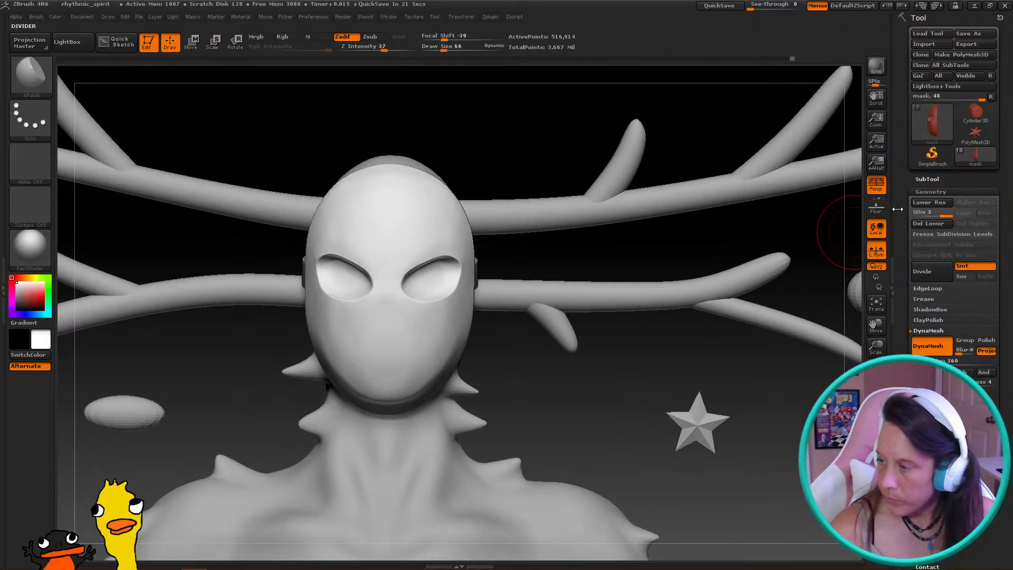
{"action": "left_click", "coordinate": [947, 224]}
{"action": "left_click_drag", "start_coordinate": [588, 367], "coordinate": [546, 368]}
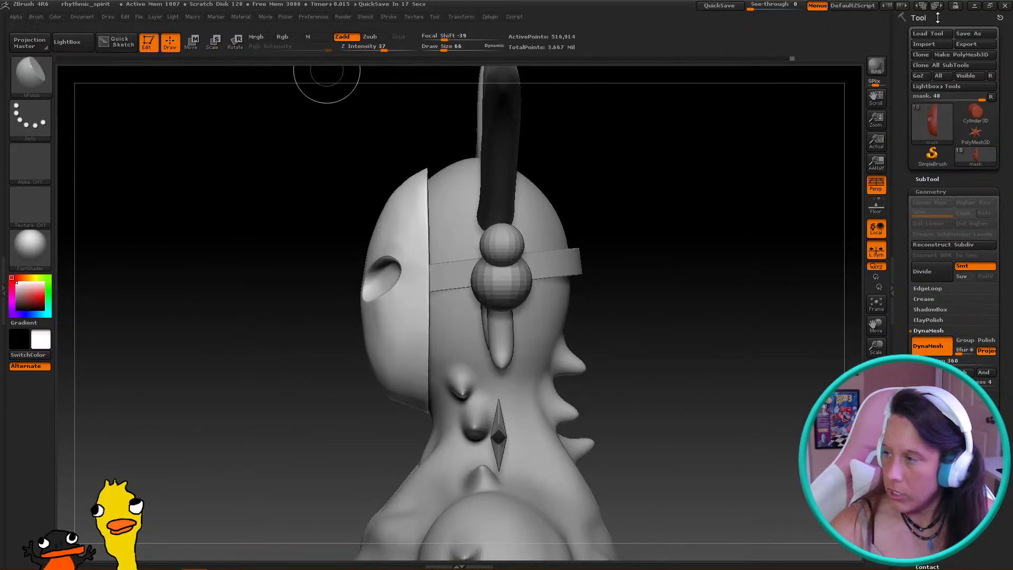
Save the tool over the existing rhythmic_spirit.ZTL file in the Rhythmic Spirit folder
{"action": "left_click", "coordinate": [975, 33]}
{"action": "left_click", "coordinate": [135, 106]}
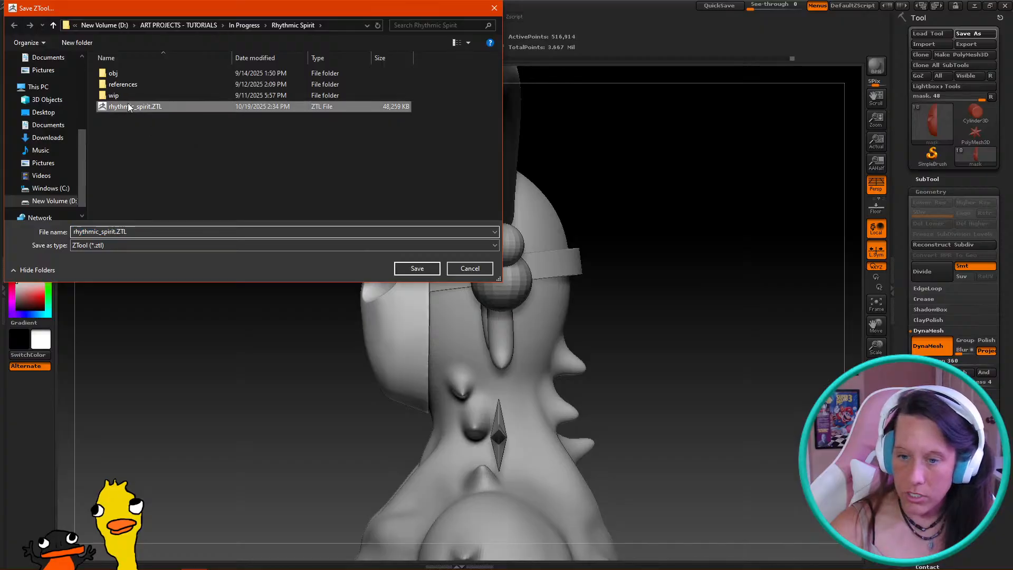
{"action": "left_click", "coordinate": [415, 268]}
{"action": "left_click", "coordinate": [540, 295]}
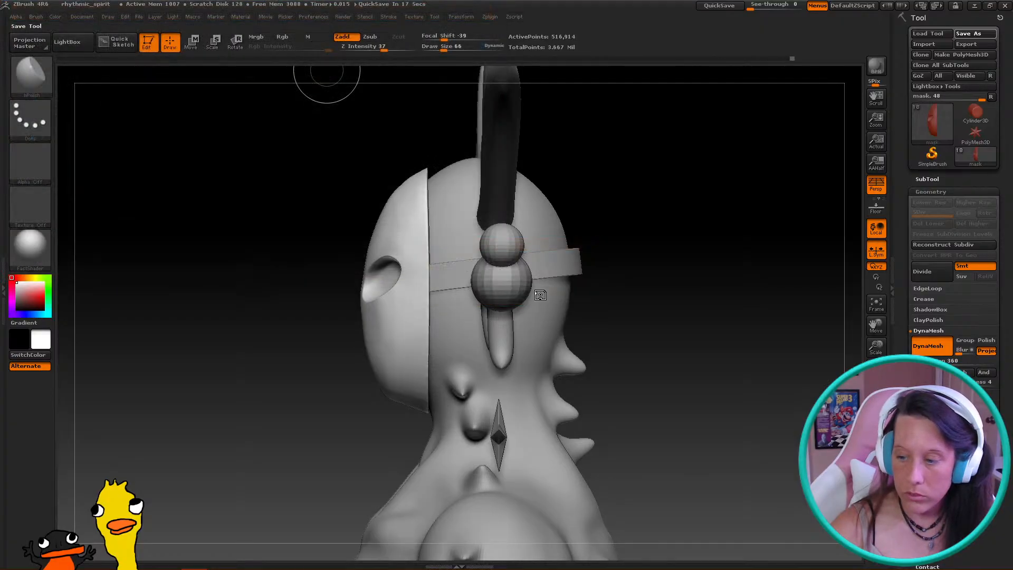
Trim a thin strip off the mask's rear edge with a TrimRect rectangle and check the cut from the side
{"action": "key", "text": "ctrl+shift"}
{"action": "left_click_drag", "start_coordinate": [424, 141], "coordinate": [505, 485], "text": "ctrl+shift"}
{"action": "left_click_drag", "start_coordinate": [367, 434], "coordinate": [507, 348]}
{"action": "left_click_drag", "start_coordinate": [519, 359], "coordinate": [571, 385]}
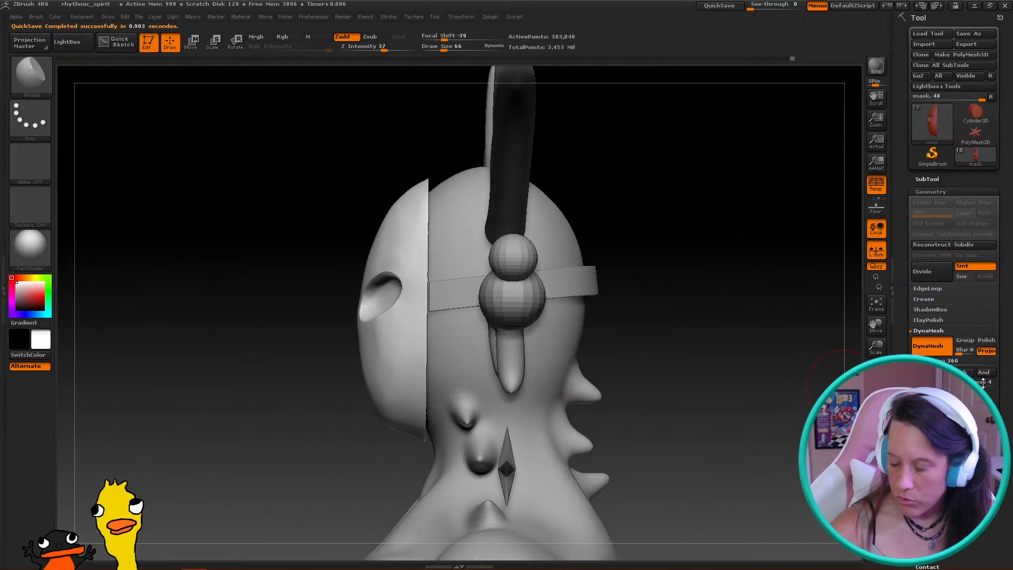
Make mask_strap the active subtool and switch to the Move transpose tool
{"action": "left_click", "coordinate": [927, 179]}
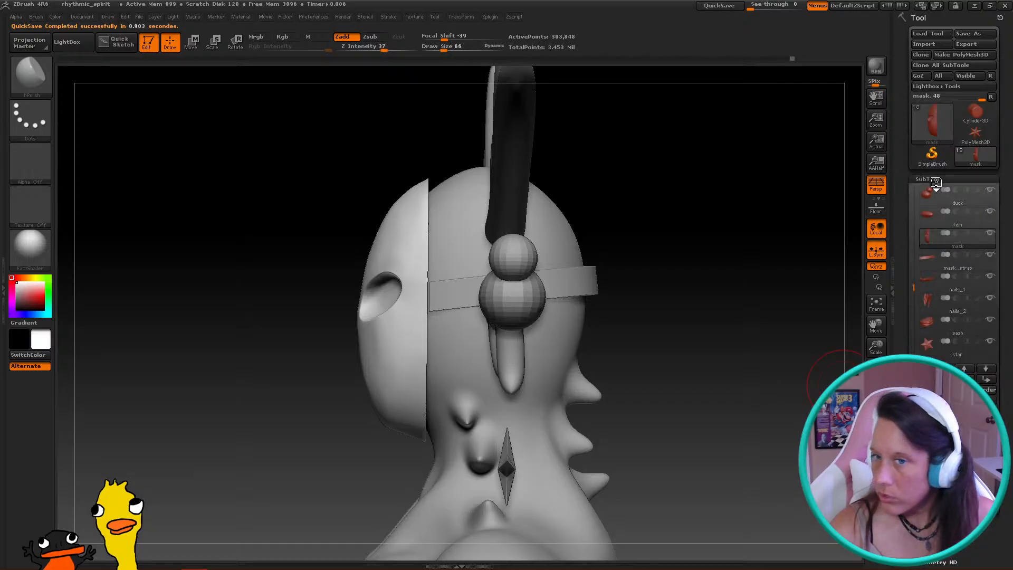
{"action": "left_click", "coordinate": [929, 264]}
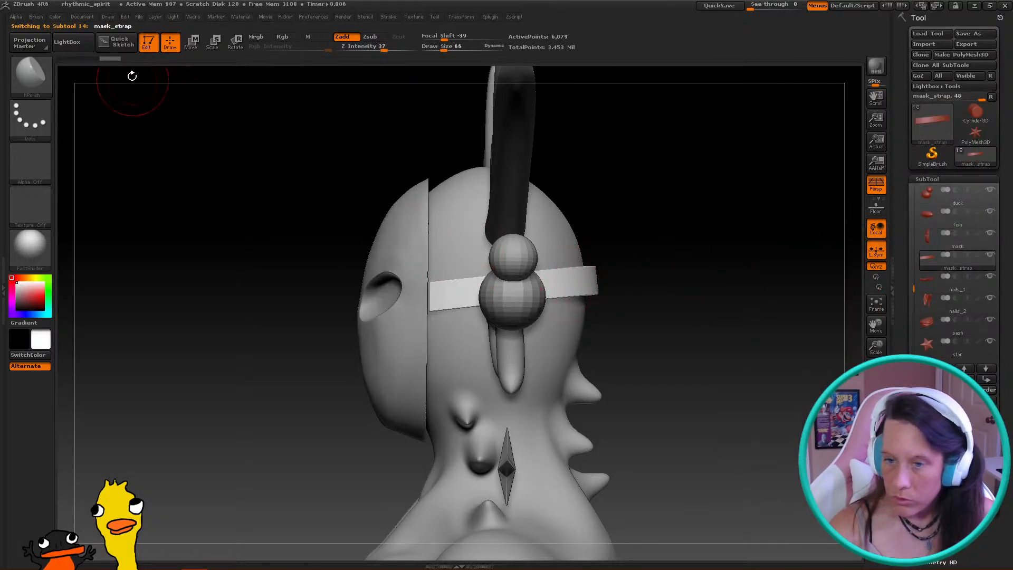
{"action": "left_click", "coordinate": [191, 44]}
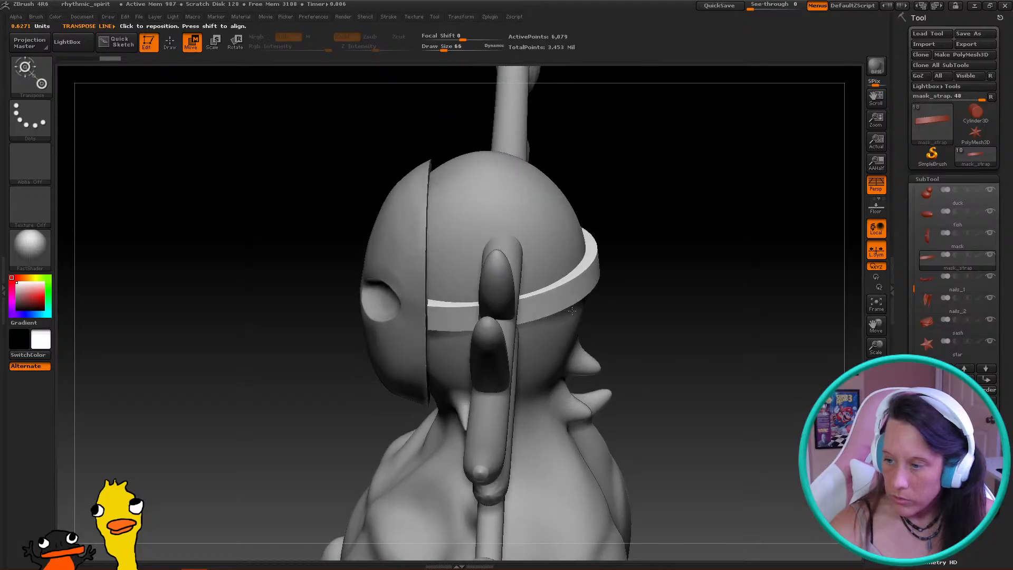
Try to move the strap forward against the back of the head with a transpose line in top view
{"action": "left_click_drag", "start_coordinate": [578, 291], "coordinate": [585, 413]}
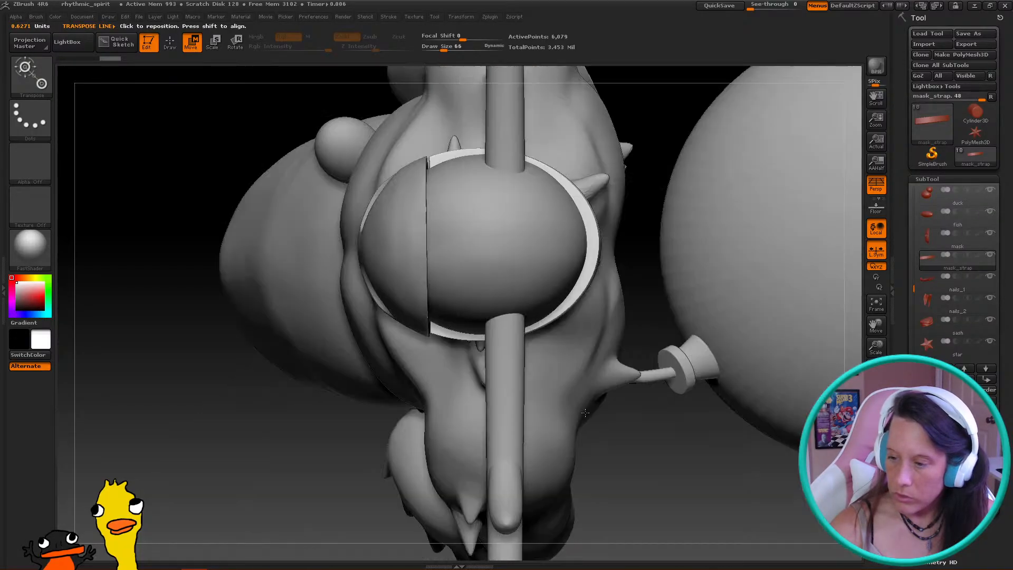
{"action": "left_click_drag", "start_coordinate": [592, 243], "coordinate": [373, 244]}
{"action": "left_click_drag", "start_coordinate": [494, 244], "coordinate": [488, 245]}
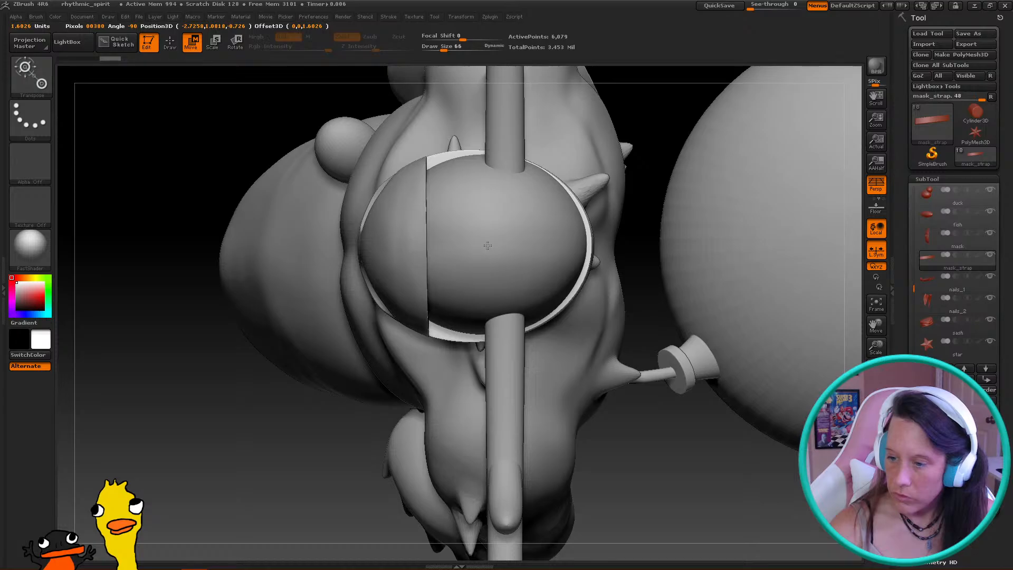
{"action": "mouse_move", "coordinate": [500, 296]}
{"action": "right_mouse_down"}
{"action": "mouse_move", "coordinate": [497, 307]}
{"action": "mouse_move", "coordinate": [498, 299]}
{"action": "right_mouse_up"}
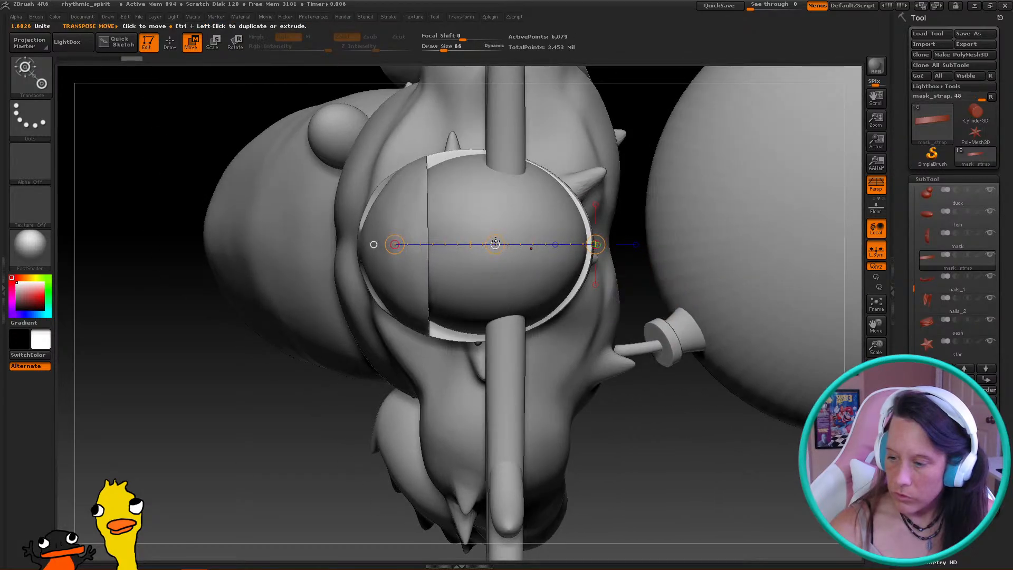
{"action": "left_click_drag", "start_coordinate": [492, 244], "coordinate": [494, 244]}
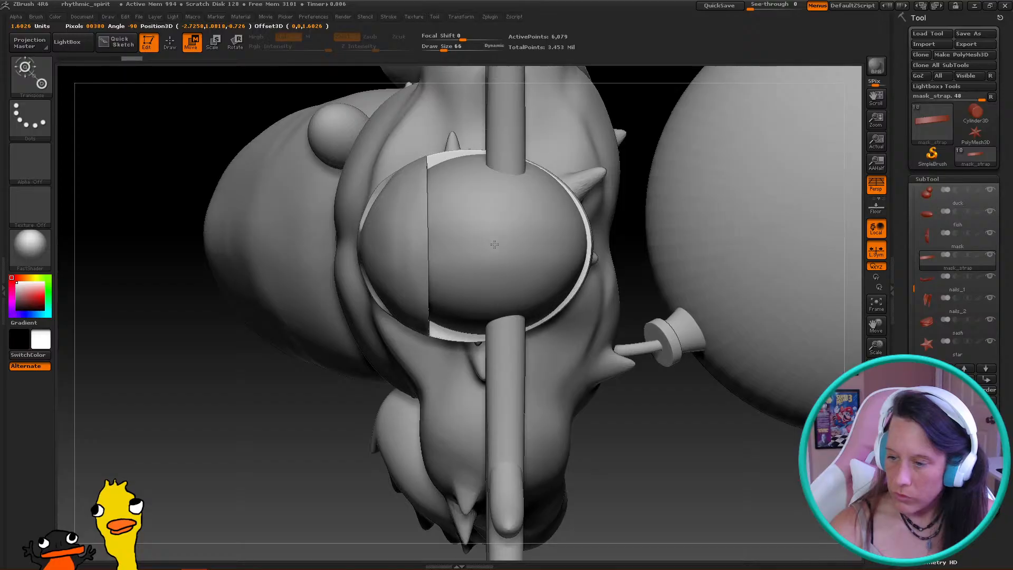
{"action": "right_click_drag", "start_coordinate": [495, 245], "coordinate": [430, 293]}
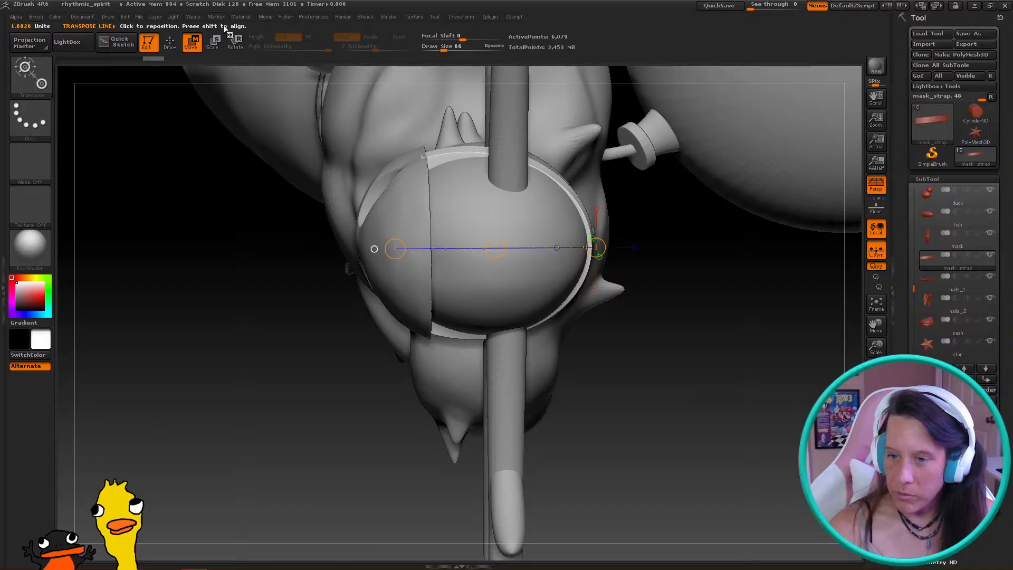
Try to scale the strap across the width of the head with the Scale transpose line
{"action": "left_click", "coordinate": [236, 41]}
{"action": "left_click", "coordinate": [213, 41]}
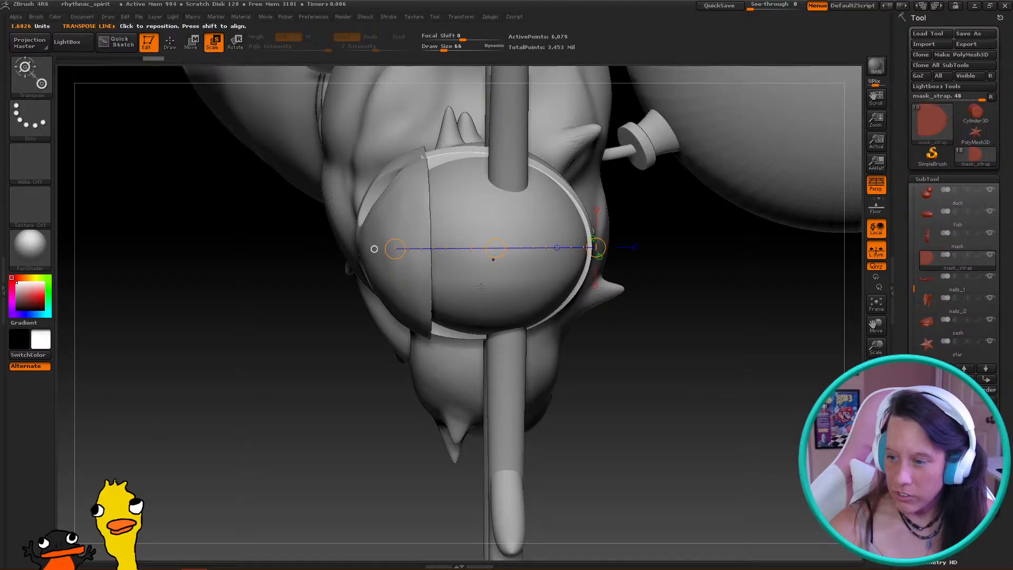
{"action": "left_click_drag", "start_coordinate": [492, 317], "coordinate": [497, 174], "text": "shift"}
{"action": "right_click_drag", "start_coordinate": [497, 174], "coordinate": [488, 149]}
{"action": "right_click_drag", "start_coordinate": [502, 324], "coordinate": [559, 233]}
{"action": "left_click_drag", "start_coordinate": [569, 231], "coordinate": [570, 261]}
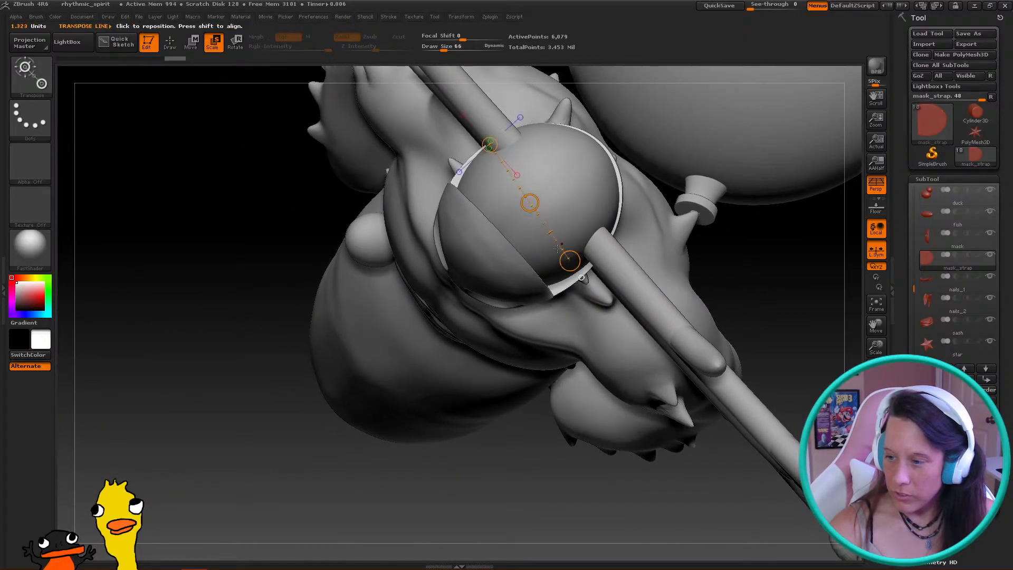
Try to shift the strap sideways so it sits centred around the head
{"action": "left_click", "coordinate": [199, 46]}
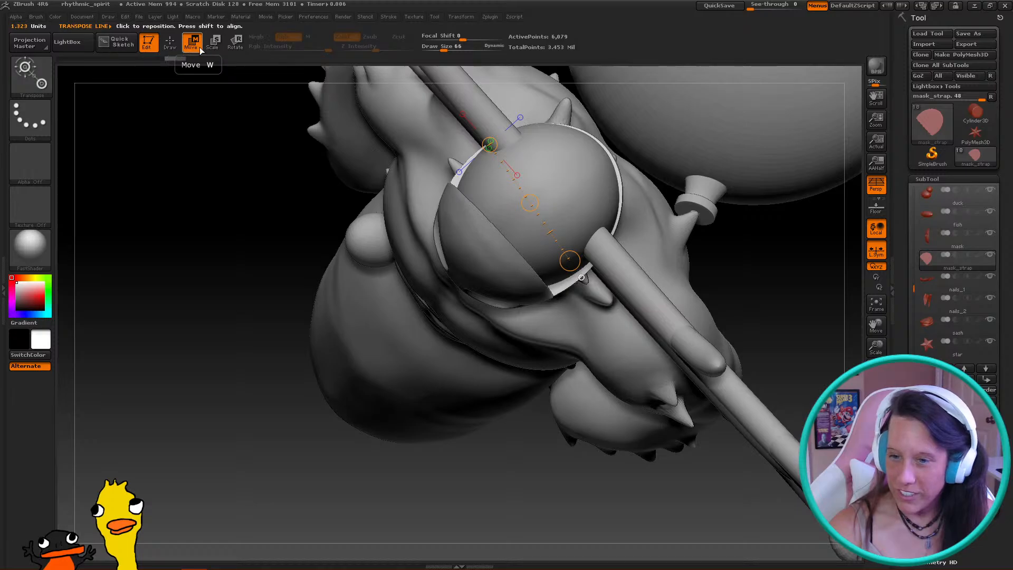
{"action": "left_click_drag", "start_coordinate": [530, 202], "coordinate": [527, 200]}
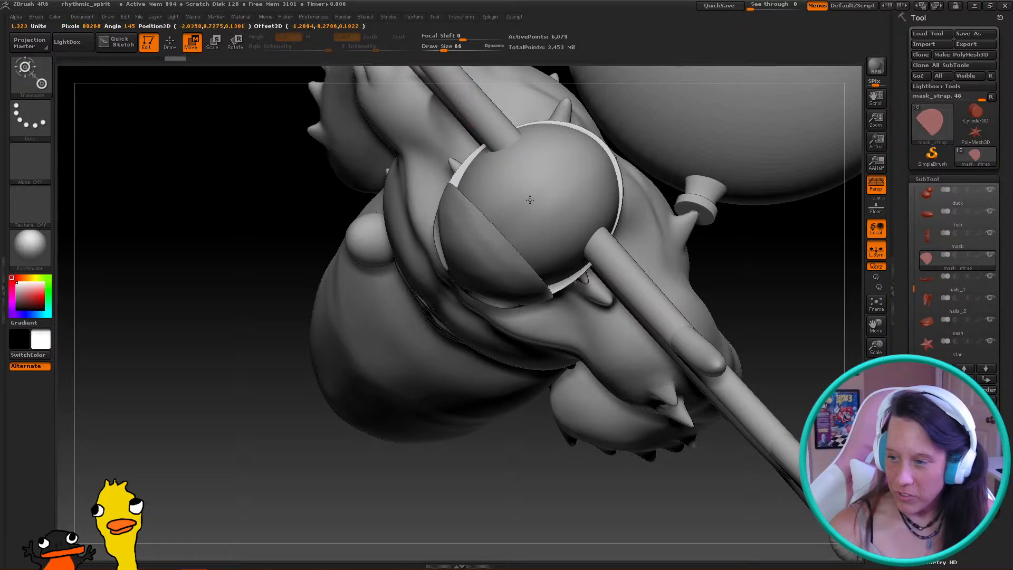
{"action": "right_click_drag", "start_coordinate": [530, 199], "coordinate": [562, 262]}
{"action": "left_click_drag", "start_coordinate": [562, 262], "coordinate": [513, 283]}
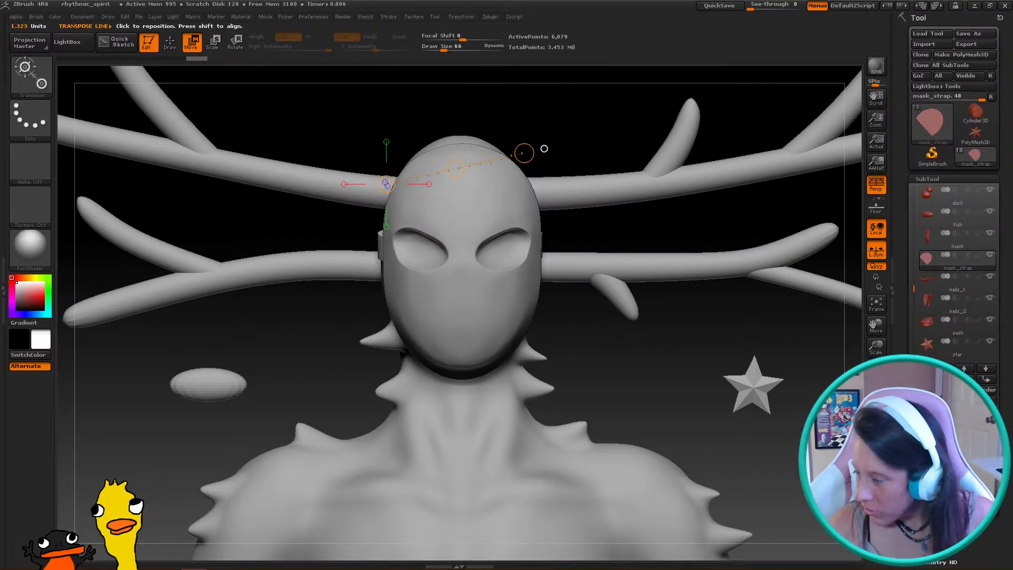
Try Mirror And Weld on the strap and check its symmetry around the head from above
{"action": "left_click", "coordinate": [931, 531]}
{"action": "left_click", "coordinate": [929, 330]}
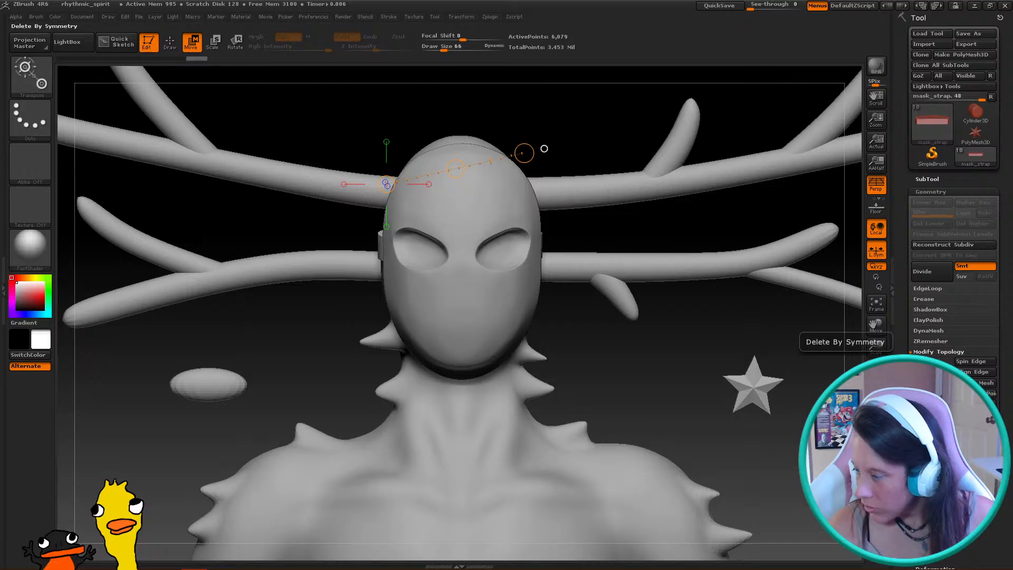
{"action": "left_click", "coordinate": [931, 398]}
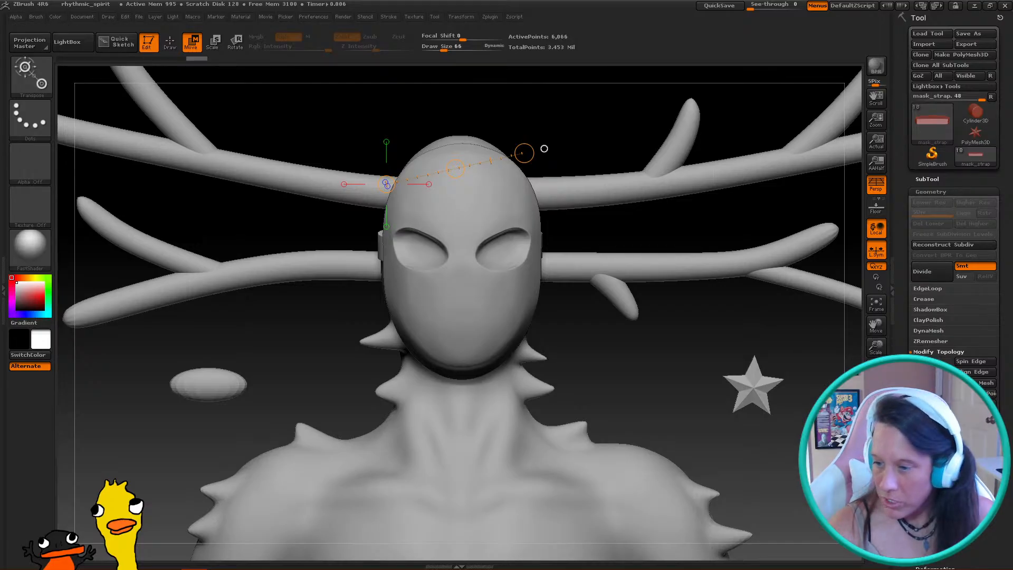
{"action": "left_click_drag", "start_coordinate": [675, 364], "coordinate": [598, 434]}
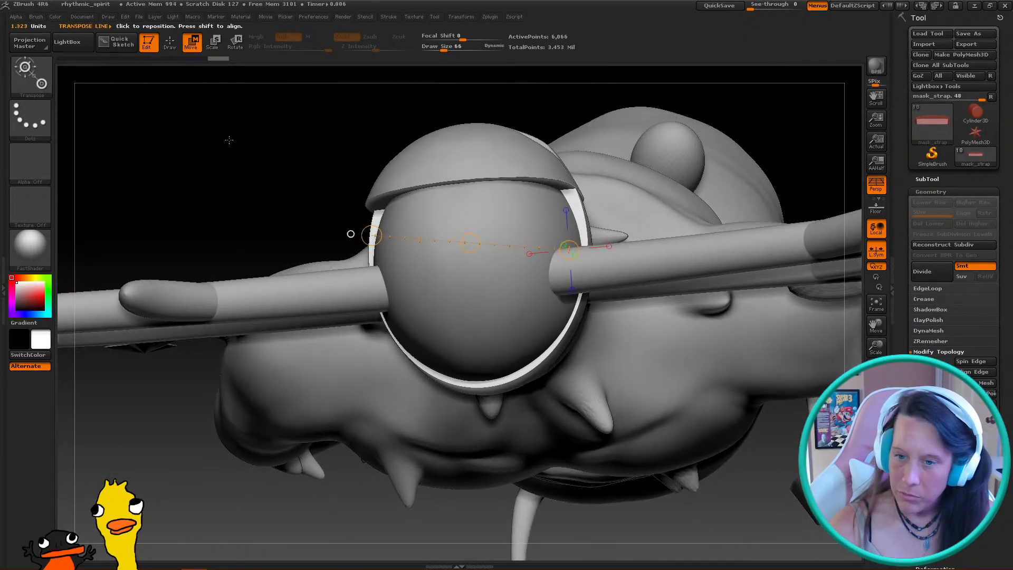
{"action": "left_click", "coordinate": [173, 46]}
{"action": "mouse_move", "coordinate": [344, 117]}
{"action": "left_mouse_down"}
{"action": "mouse_move", "coordinate": [351, 106]}
{"action": "mouse_move", "coordinate": [375, 148]}
{"action": "left_mouse_up"}
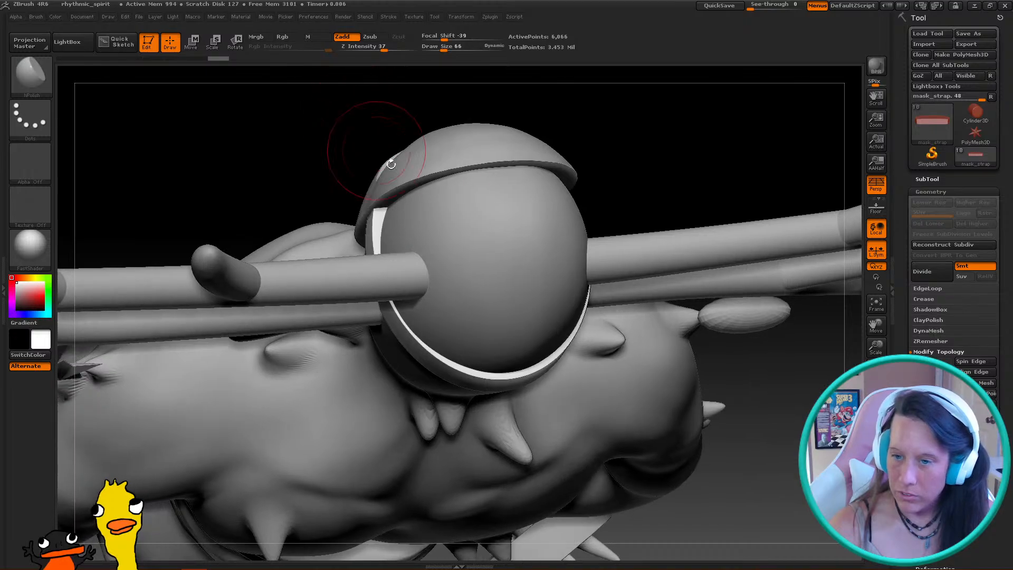
{"action": "left_click_drag", "start_coordinate": [833, 410], "coordinate": [818, 414]}
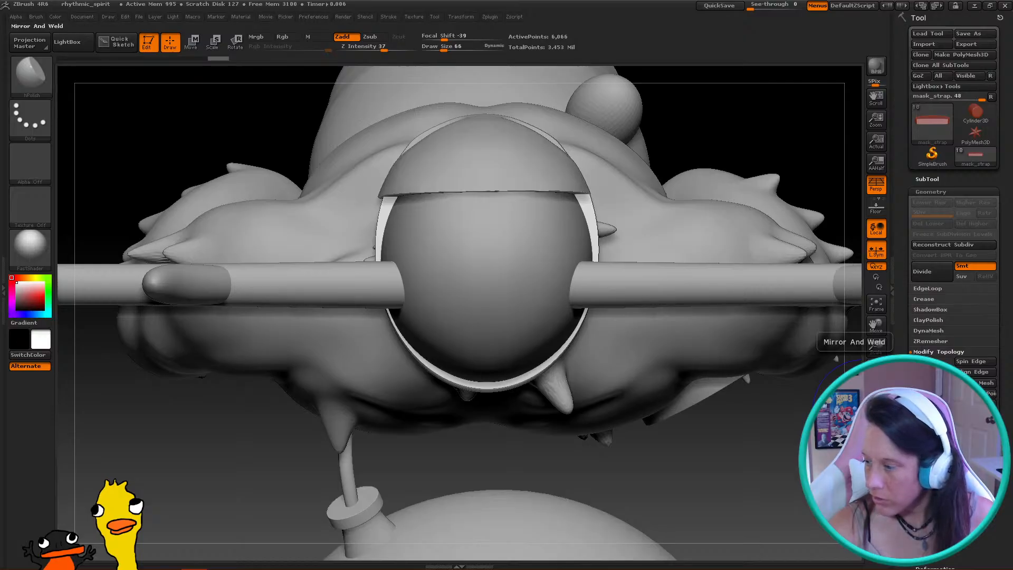
{"action": "left_click", "coordinate": [932, 410]}
{"action": "mouse_move", "coordinate": [677, 392]}
{"action": "right_mouse_down", "text": "ctrl"}
{"action": "mouse_move", "coordinate": [674, 400]}
{"action": "mouse_move", "coordinate": [662, 352]}
{"action": "mouse_move", "coordinate": [662, 368]}
{"action": "mouse_move", "coordinate": [662, 311]}
{"action": "mouse_move", "coordinate": [659, 329]}
{"action": "mouse_move", "coordinate": [698, 336]}
{"action": "right_mouse_up", "text": "ctrl"}
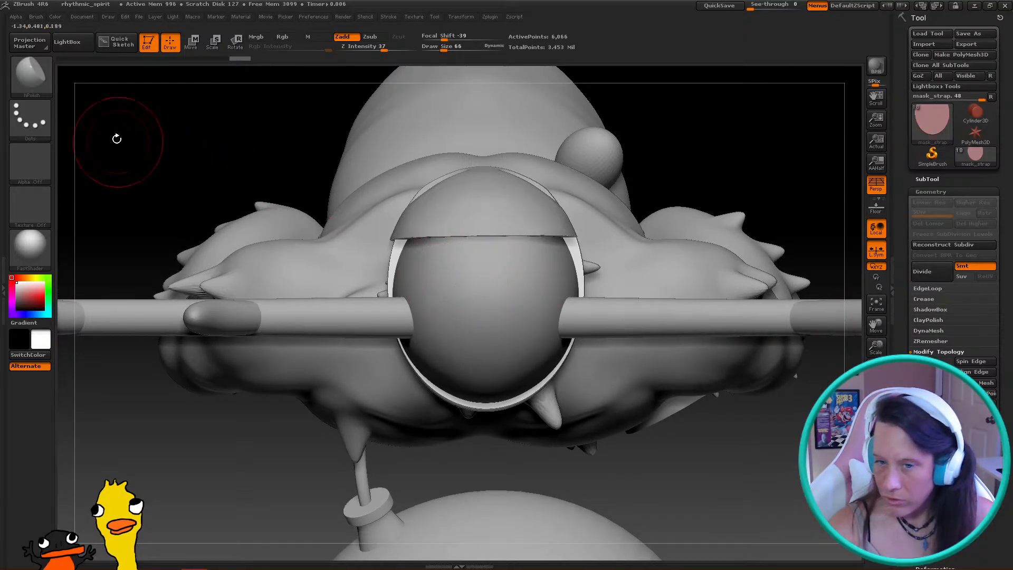
Try to nudge the strap along the head's front-to-back axis with a transpose line in top view
{"action": "left_click", "coordinate": [42, 93]}
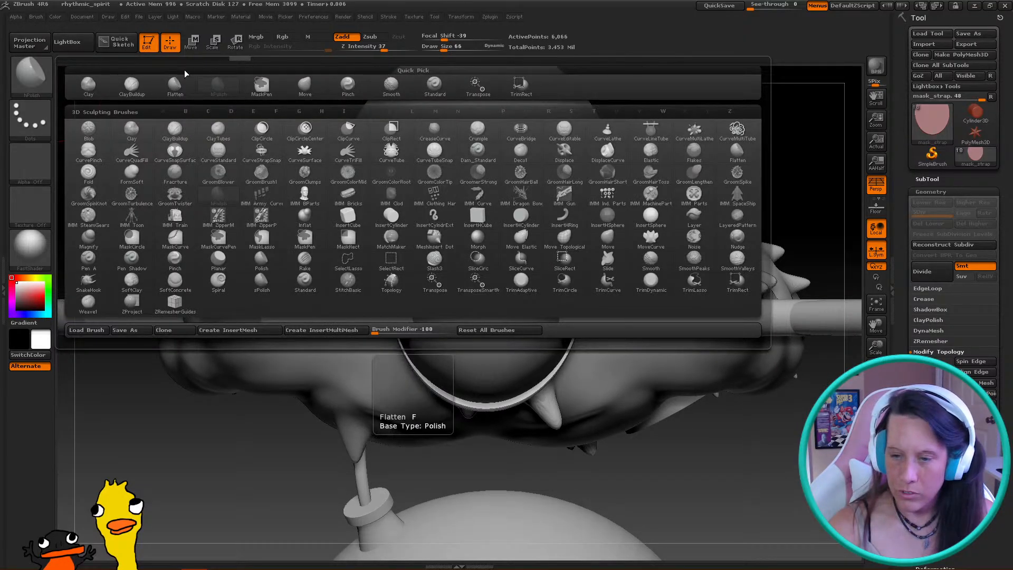
{"action": "left_click", "coordinate": [192, 41]}
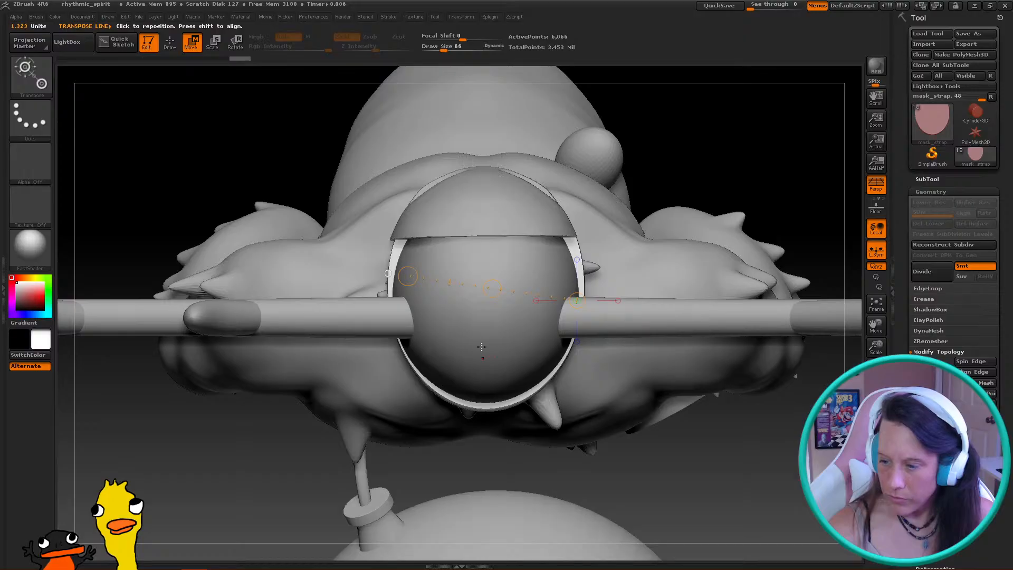
{"action": "left_click_drag", "start_coordinate": [489, 358], "coordinate": [489, 187], "text": "shift"}
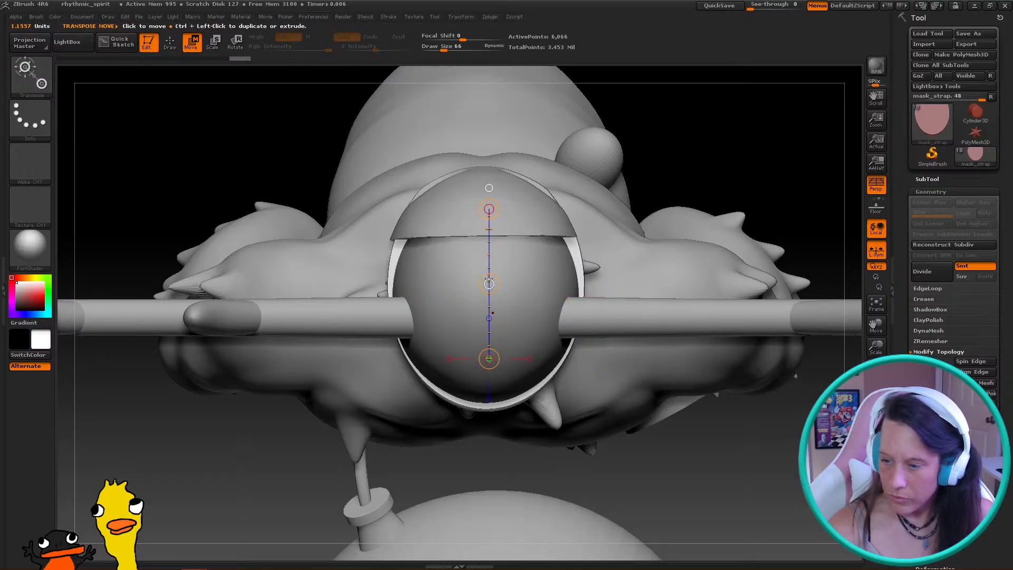
{"action": "left_click_drag", "start_coordinate": [489, 284], "coordinate": [490, 284]}
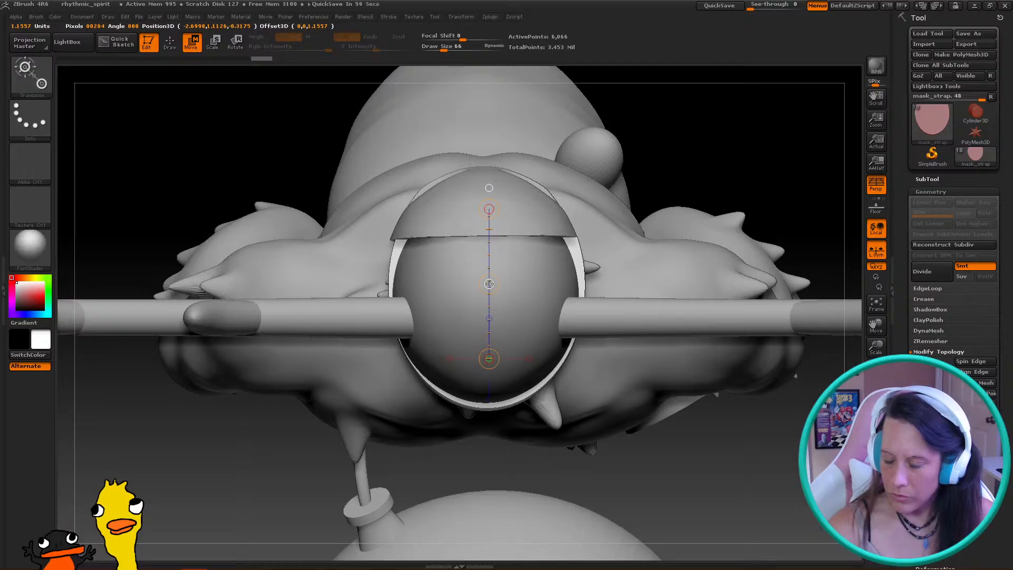
Undo the strap edits back to the full, untrimmed loop
{"action": "key", "text": "ctrl+z"}
{"action": "key", "text": "ctrl+z"}
{"action": "key", "text": "ctrl+z"}
{"action": "key", "text": "ctrl+z"}
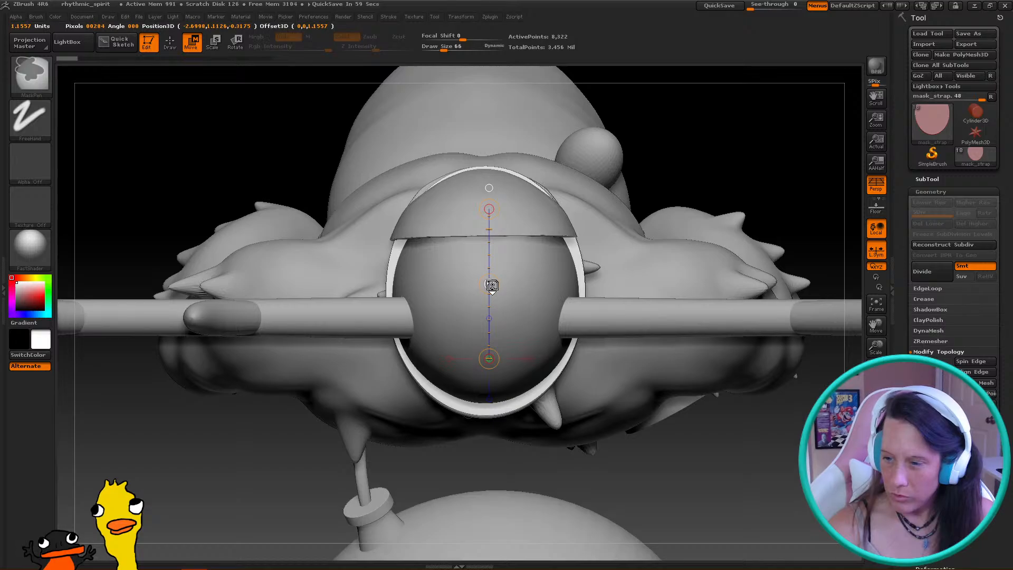
Trim off the strap's front section inside the mask with a tall TrimRect rectangle in side view, up to the mask's rear edge
{"action": "mouse_move", "coordinate": [248, 453]}
{"action": "left_mouse_down"}
{"action": "mouse_move", "coordinate": [203, 465]}
{"action": "mouse_move", "coordinate": [327, 453]}
{"action": "mouse_move", "coordinate": [466, 389]}
{"action": "mouse_move", "coordinate": [453, 295]}
{"action": "mouse_move", "coordinate": [396, 215]}
{"action": "mouse_move", "coordinate": [578, 211]}
{"action": "mouse_move", "coordinate": [580, 186]}
{"action": "mouse_move", "coordinate": [543, 196]}
{"action": "left_mouse_up"}
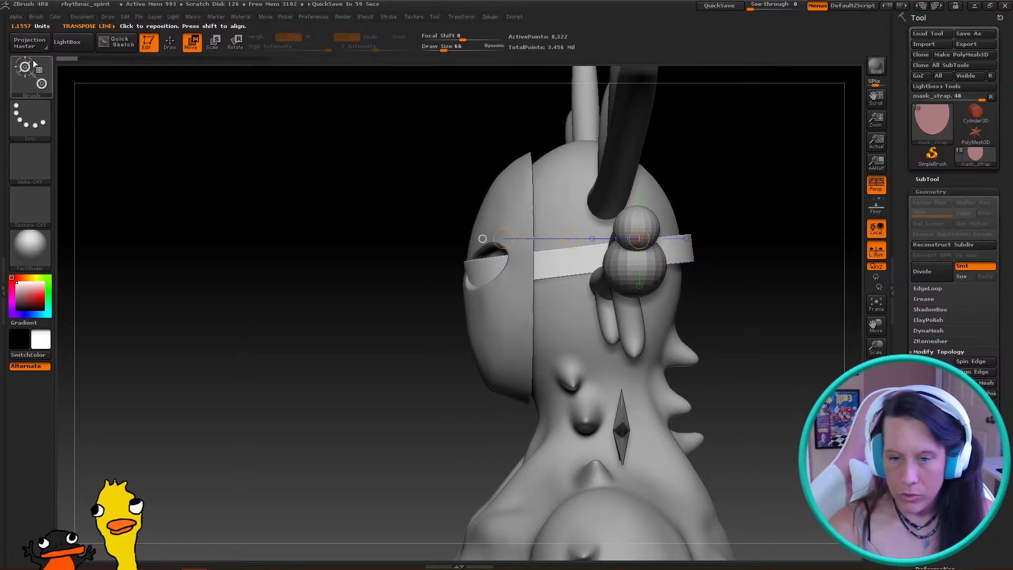
{"action": "left_click", "coordinate": [47, 88]}
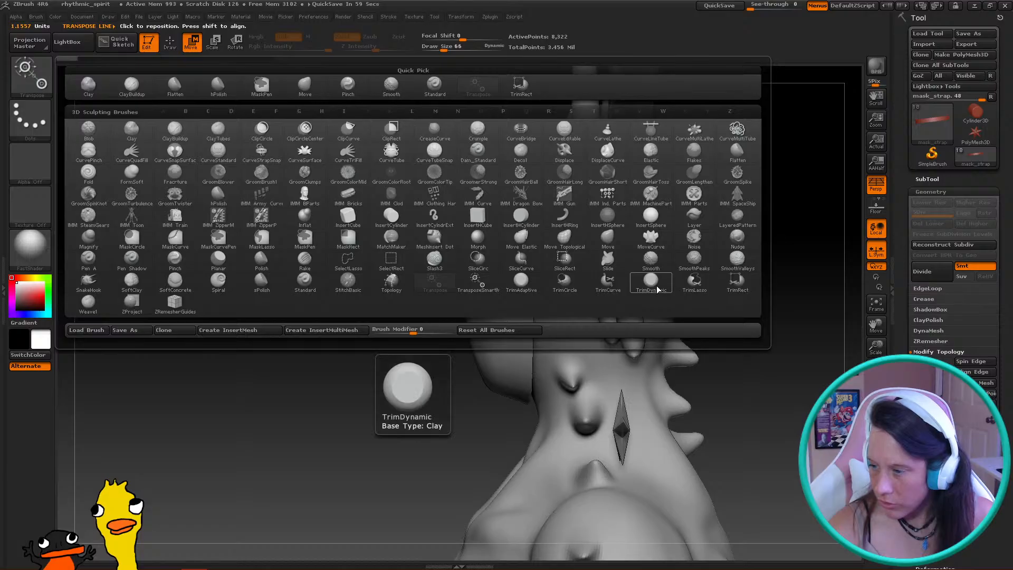
{"action": "left_click", "coordinate": [736, 283]}
{"action": "left_click", "coordinate": [685, 305]}
{"action": "mouse_move", "coordinate": [707, 305]}
{"action": "left_mouse_down"}
{"action": "mouse_move", "coordinate": [807, 282]}
{"action": "mouse_move", "coordinate": [622, 233]}
{"action": "mouse_move", "coordinate": [523, 230]}
{"action": "mouse_move", "coordinate": [665, 235]}
{"action": "mouse_move", "coordinate": [615, 232]}
{"action": "left_mouse_up"}
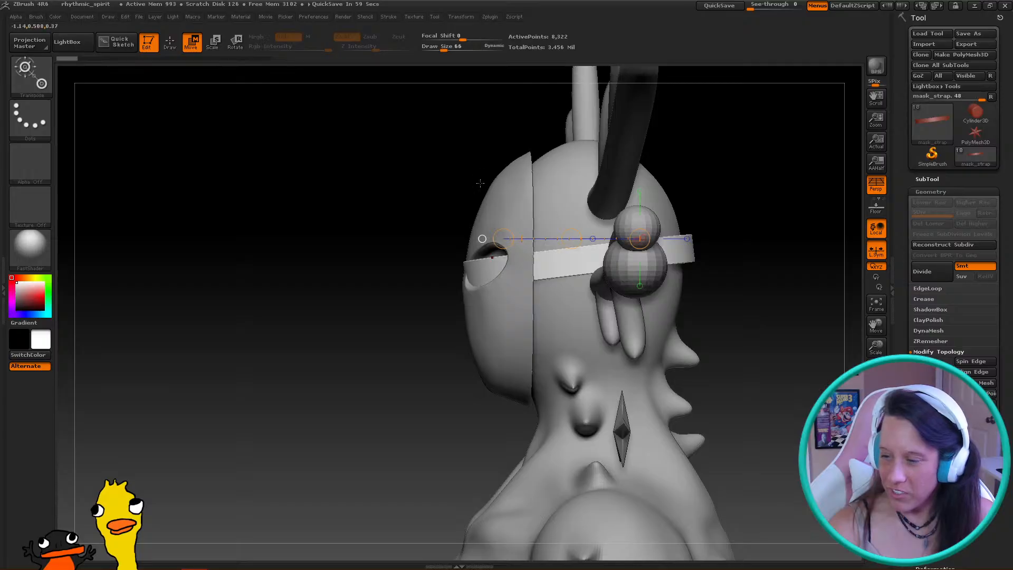
{"action": "mouse_move", "coordinate": [404, 103]}
{"action": "left_mouse_down", "text": "ctrl+shift"}
{"action": "mouse_move", "coordinate": [441, 247]}
{"action": "mouse_move", "coordinate": [530, 444]}
{"action": "left_mouse_up", "text": "ctrl+shift"}
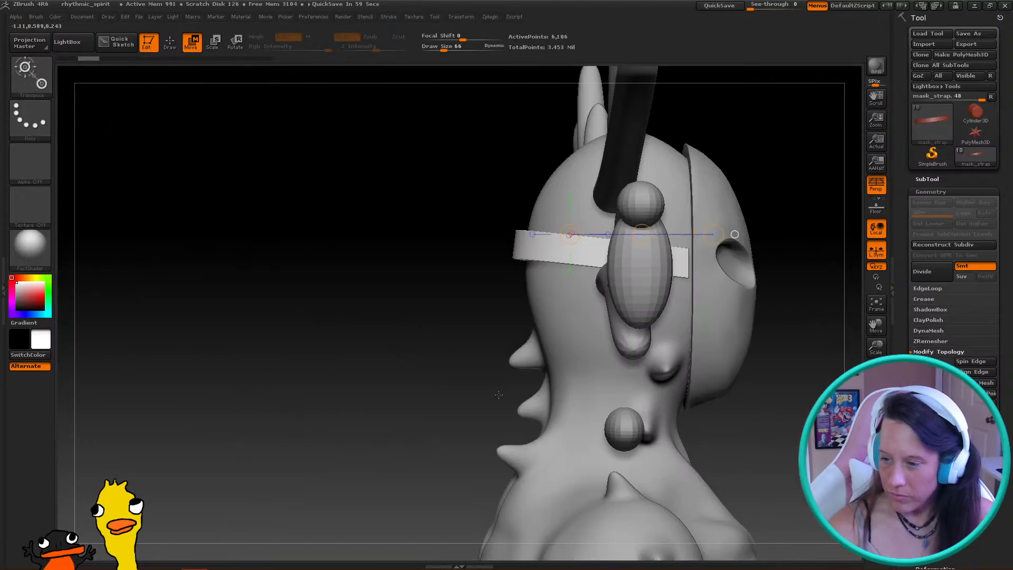
Expand the subtool list, return to a front view and choose the Clay brush
{"action": "left_click_drag", "start_coordinate": [490, 380], "coordinate": [300, 336]}
{"action": "left_click", "coordinate": [941, 179]}
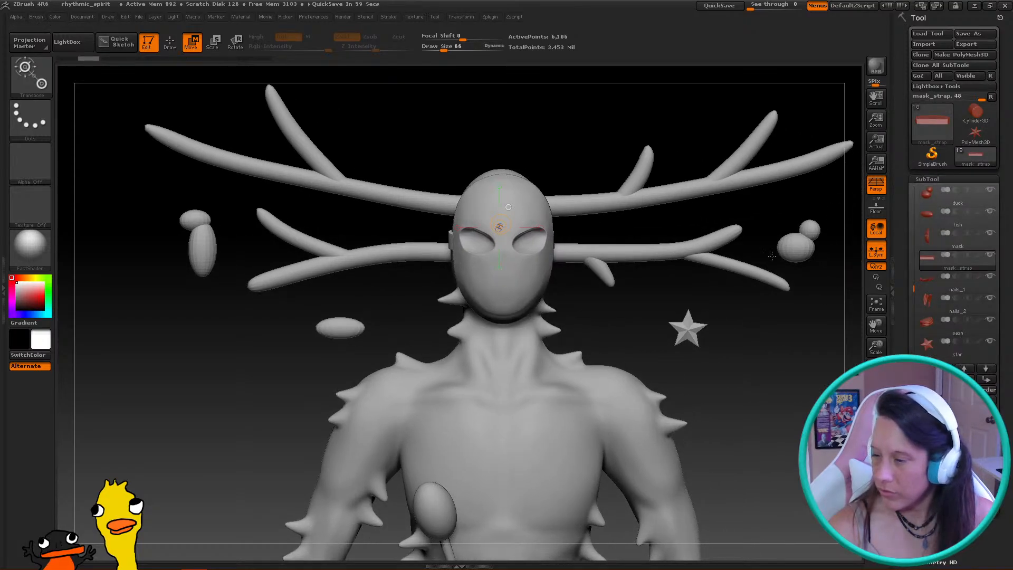
{"action": "mouse_move", "coordinate": [645, 334]}
{"action": "left_mouse_down", "text": "alt"}
{"action": "mouse_move", "coordinate": [636, 327]}
{"action": "mouse_move", "coordinate": [685, 321]}
{"action": "mouse_move", "coordinate": [626, 334]}
{"action": "mouse_move", "coordinate": [672, 323]}
{"action": "mouse_move", "coordinate": [658, 245]}
{"action": "mouse_move", "coordinate": [686, 298]}
{"action": "mouse_move", "coordinate": [724, 285]}
{"action": "mouse_move", "coordinate": [724, 335]}
{"action": "mouse_move", "coordinate": [694, 343]}
{"action": "mouse_move", "coordinate": [668, 313]}
{"action": "left_mouse_up", "text": "alt"}
{"action": "right_click_drag", "start_coordinate": [668, 313], "coordinate": [681, 385], "text": "ctrl"}
{"action": "left_click", "coordinate": [30, 86]}
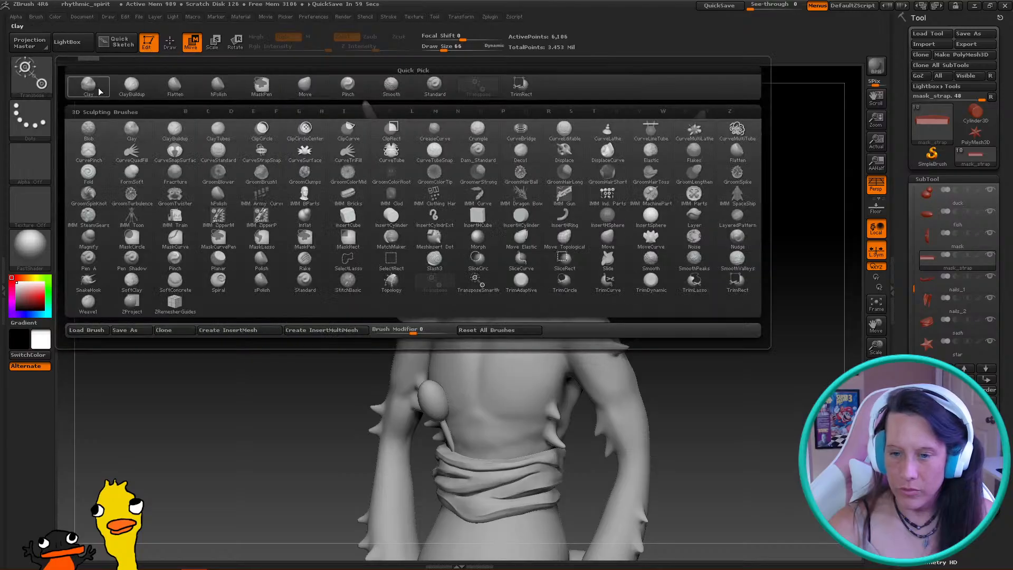
{"action": "left_click", "coordinate": [98, 91]}
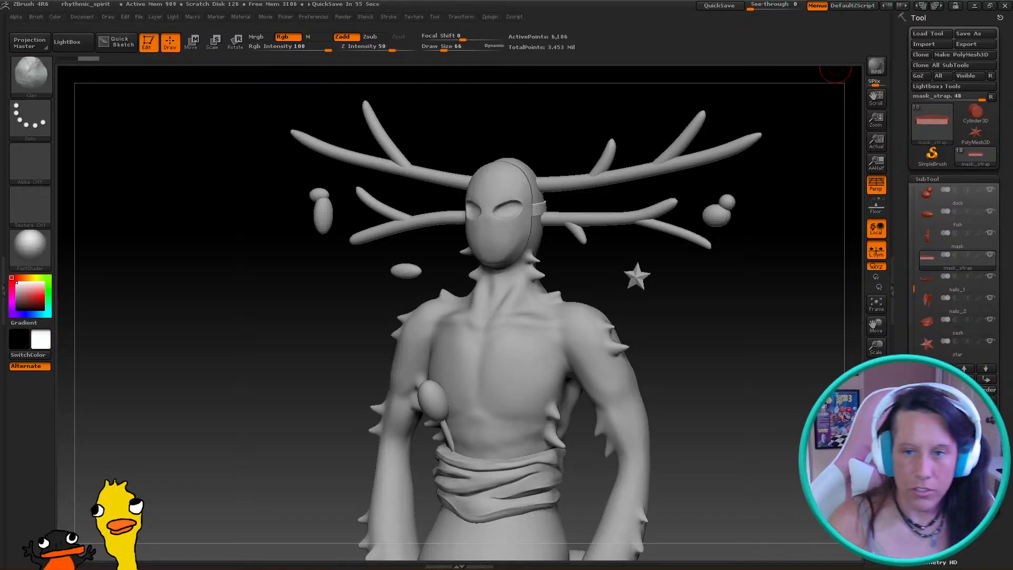
Examine the mask and the trimmed strap around the head from the front, at an angle and from above
{"action": "mouse_move", "coordinate": [758, 315]}
{"action": "left_mouse_down"}
{"action": "mouse_move", "coordinate": [719, 316]}
{"action": "mouse_move", "coordinate": [667, 350]}
{"action": "mouse_move", "coordinate": [679, 335]}
{"action": "mouse_move", "coordinate": [558, 247]}
{"action": "left_mouse_up"}
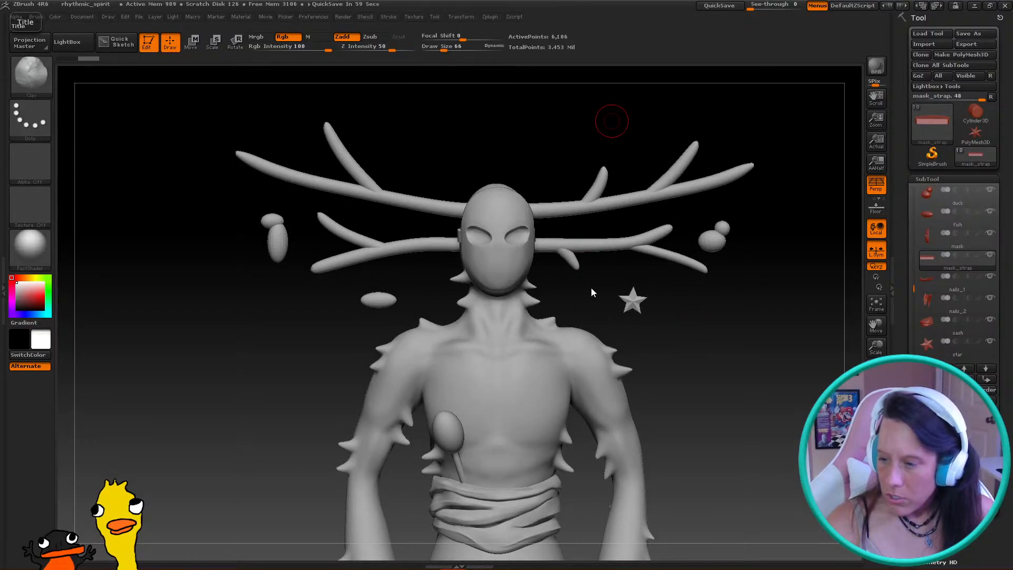
{"action": "left_click_drag", "start_coordinate": [641, 308], "coordinate": [413, 290], "text": "alt"}
{"action": "left_click_drag", "start_coordinate": [581, 282], "coordinate": [630, 309]}
{"action": "right_click_drag", "start_coordinate": [496, 247], "coordinate": [532, 245]}
{"action": "mouse_move", "coordinate": [533, 244]}
{"action": "left_mouse_down"}
{"action": "mouse_move", "coordinate": [626, 258]}
{"action": "mouse_move", "coordinate": [557, 287]}
{"action": "left_mouse_up"}
{"action": "right_click_drag", "start_coordinate": [557, 287], "coordinate": [584, 285], "text": "ctrl"}
{"action": "left_click_drag", "start_coordinate": [584, 285], "coordinate": [611, 306]}
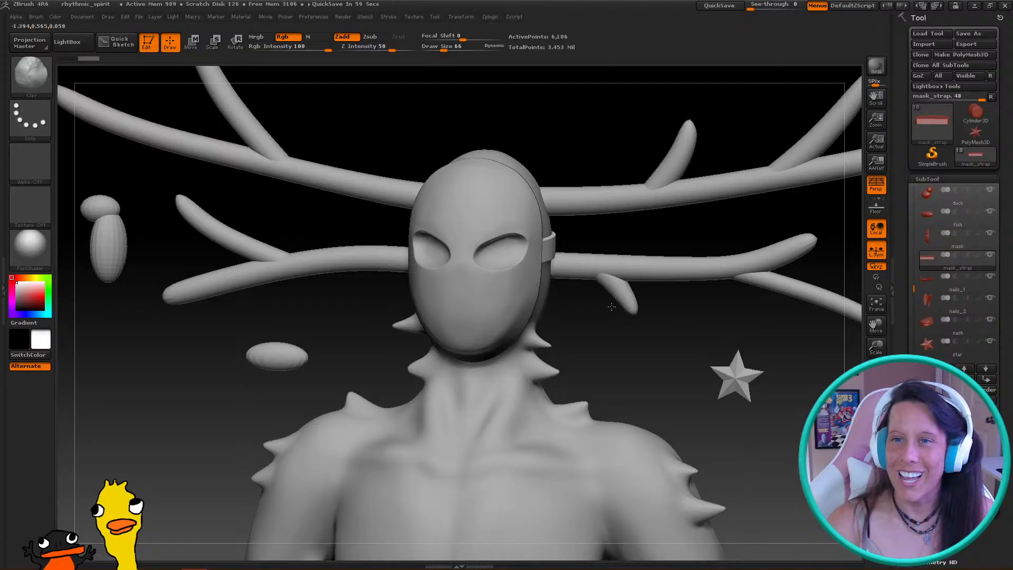
{"action": "left_click_drag", "start_coordinate": [624, 340], "coordinate": [630, 314], "text": "alt"}
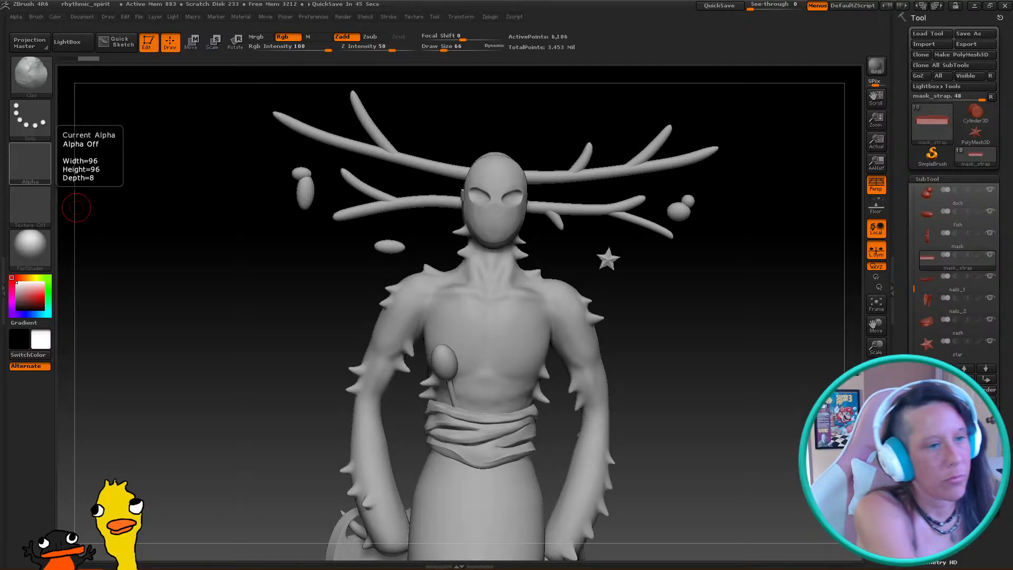
{"action": "mouse_move", "coordinate": [295, 248]}
{"action": "left_mouse_down"}
{"action": "mouse_move", "coordinate": [308, 263]}
{"action": "mouse_move", "coordinate": [284, 281]}
{"action": "left_mouse_up"}
{"action": "left_click_drag", "start_coordinate": [409, 251], "coordinate": [424, 336], "text": "alt"}
{"action": "right_click_drag", "start_coordinate": [424, 336], "coordinate": [409, 422]}
{"action": "mouse_move", "coordinate": [389, 264]}
{"action": "right_mouse_down"}
{"action": "mouse_move", "coordinate": [390, 297]}
{"action": "mouse_move", "coordinate": [414, 256]}
{"action": "right_mouse_up"}
{"action": "left_click_drag", "start_coordinate": [414, 255], "coordinate": [435, 225]}
{"action": "right_click_drag", "start_coordinate": [434, 227], "coordinate": [439, 255], "text": "alt"}
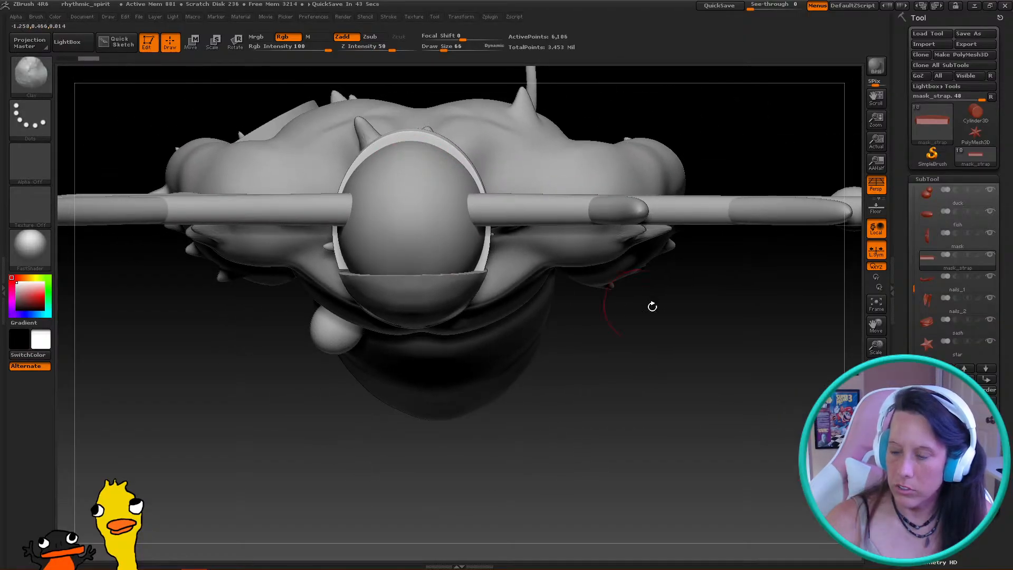
Restore the mask strap's full, untrimmed loop and bring up its geometry topology options
{"action": "mouse_move", "coordinate": [941, 292]}
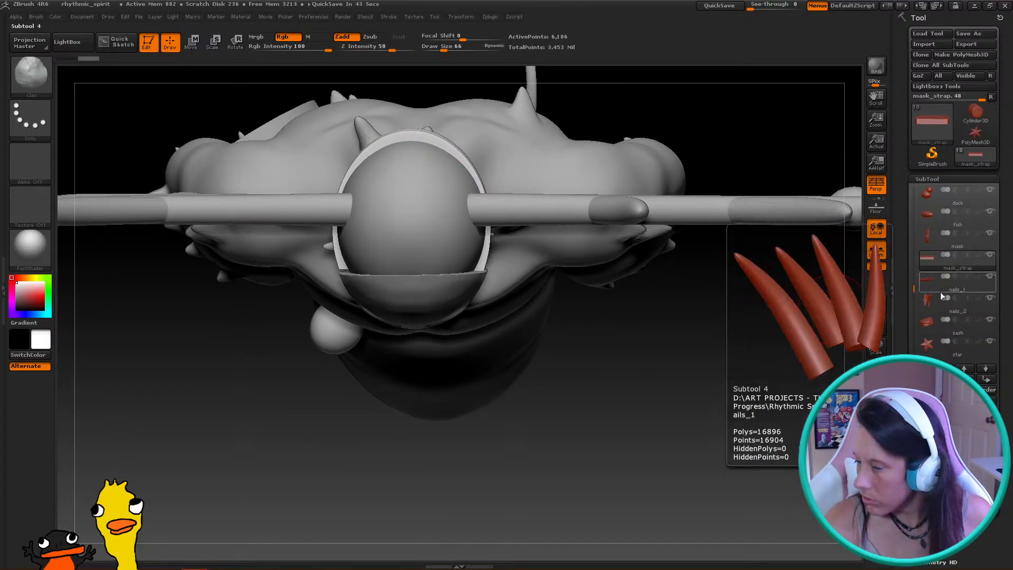
{"action": "mouse_move", "coordinate": [930, 264]}
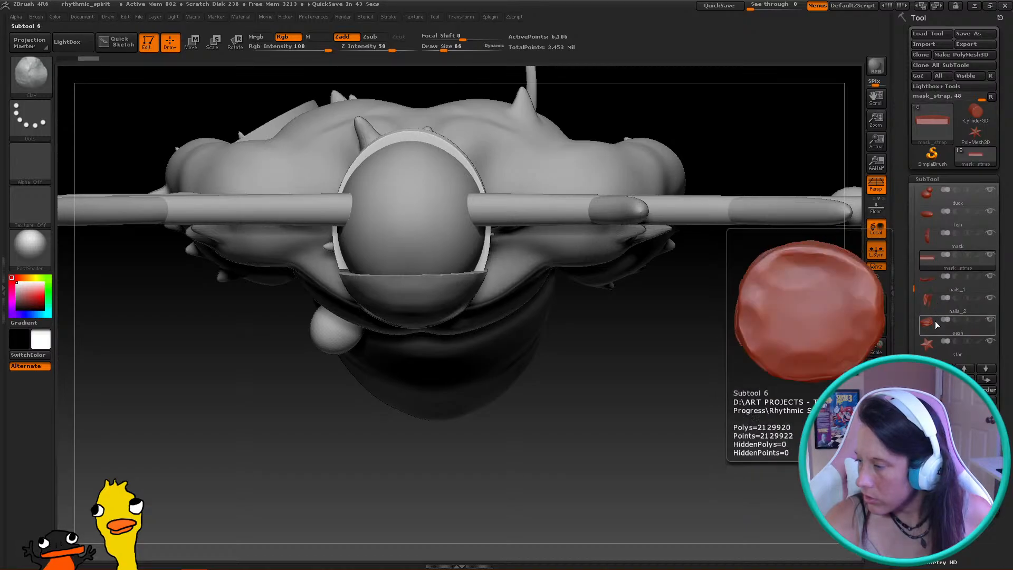
{"action": "mouse_move", "coordinate": [836, 283]}
{"action": "left_mouse_down"}
{"action": "mouse_move", "coordinate": [660, 306]}
{"action": "mouse_move", "coordinate": [592, 295]}
{"action": "mouse_move", "coordinate": [688, 263]}
{"action": "left_mouse_up"}
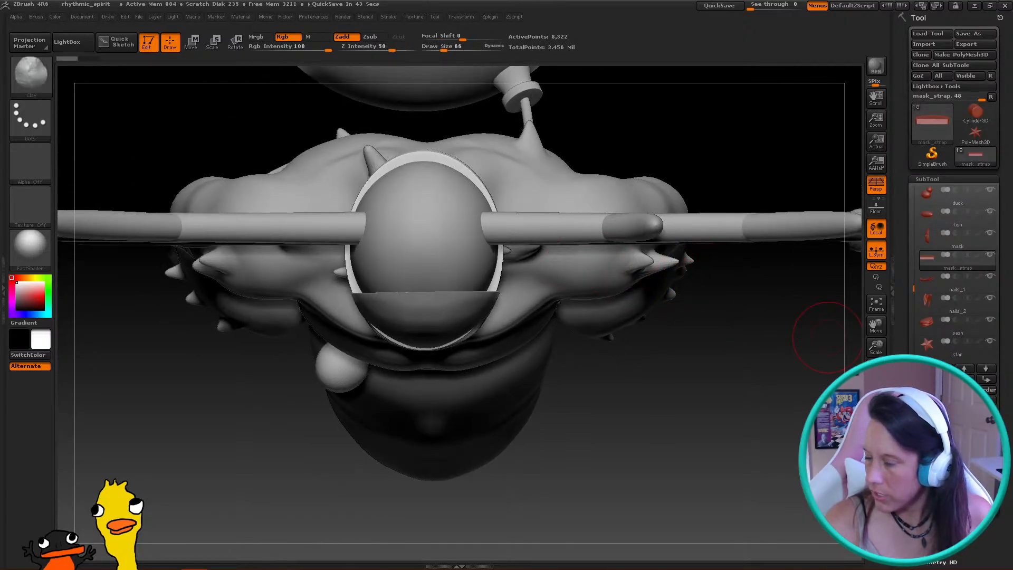
{"action": "left_click", "coordinate": [929, 527]}
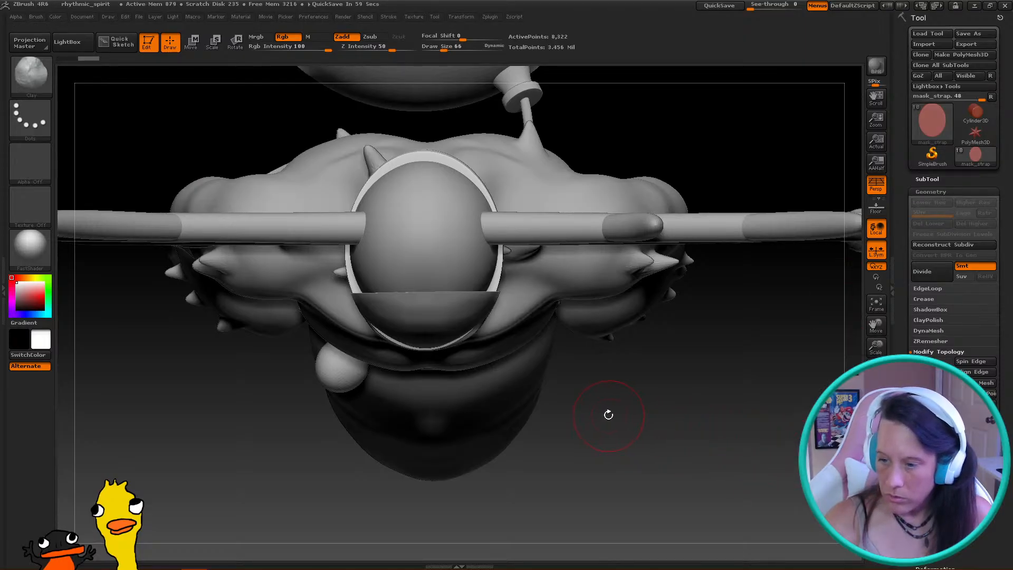
{"action": "left_click", "coordinate": [927, 178]}
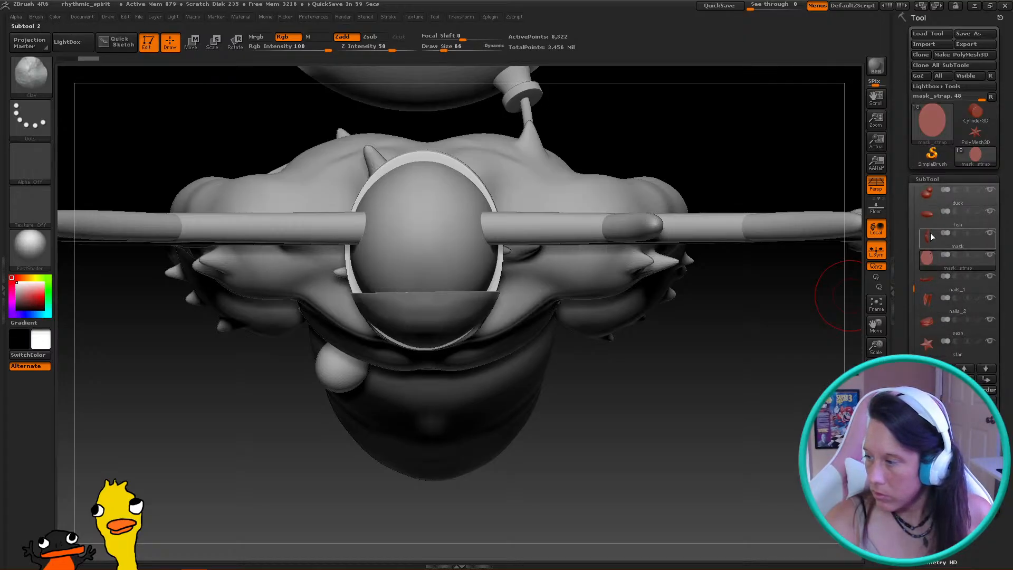
Select the mask subtool, apply a Modify Topology operation to it and check its upper edge from above
{"action": "mouse_move", "coordinate": [930, 229]}
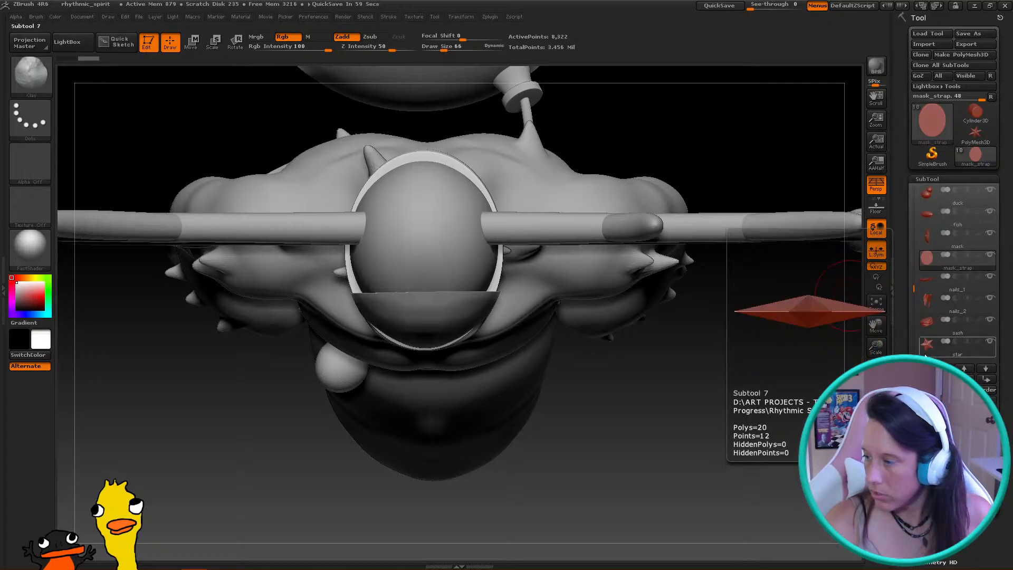
{"action": "mouse_move", "coordinate": [920, 297]}
{"action": "left_mouse_down"}
{"action": "mouse_move", "coordinate": [926, 259]}
{"action": "mouse_move", "coordinate": [908, 207]}
{"action": "mouse_move", "coordinate": [908, 222]}
{"action": "left_mouse_up"}
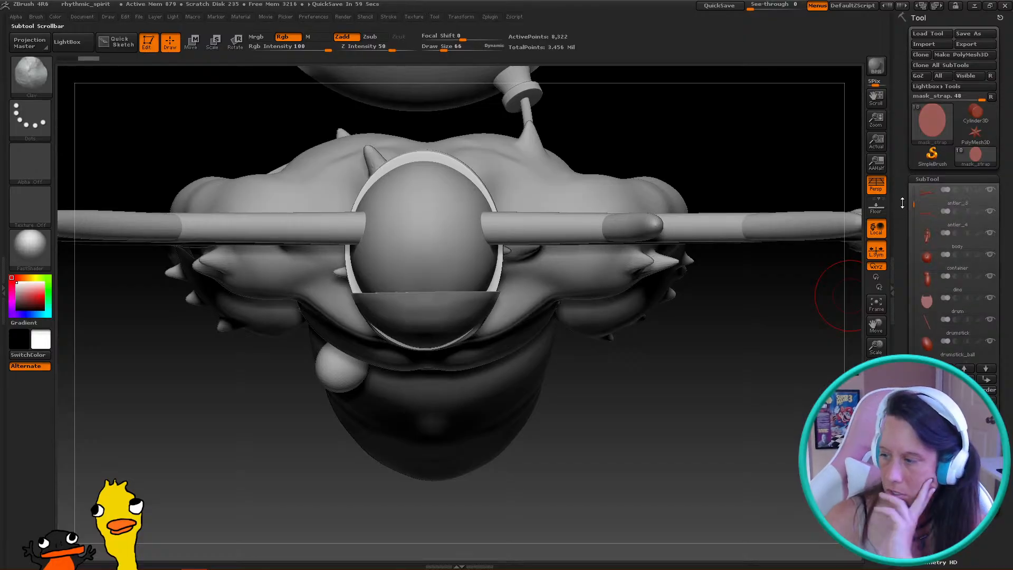
{"action": "left_click_drag", "start_coordinate": [903, 224], "coordinate": [897, 258]}
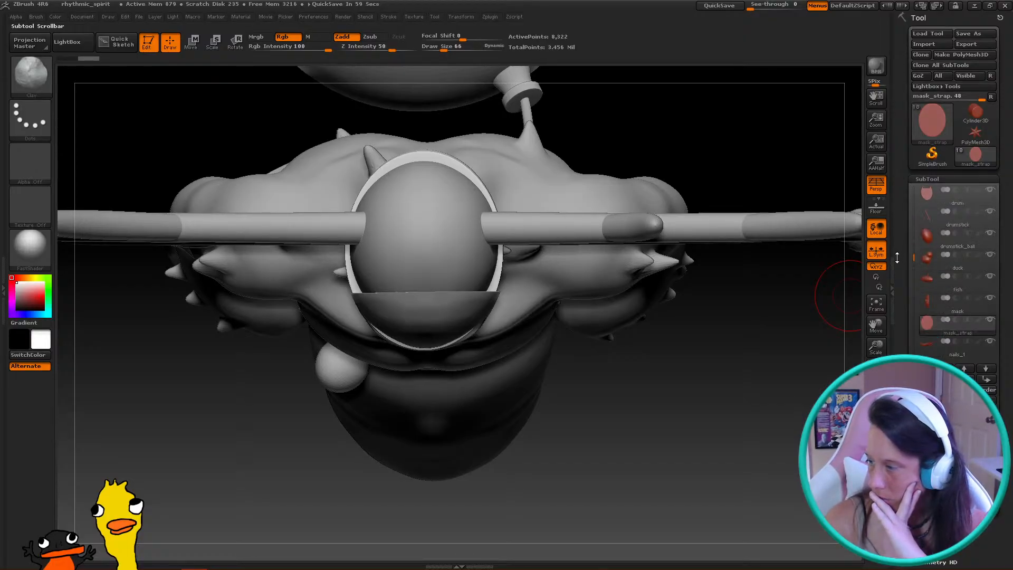
{"action": "left_click", "coordinate": [935, 311]}
{"action": "left_click", "coordinate": [930, 526]}
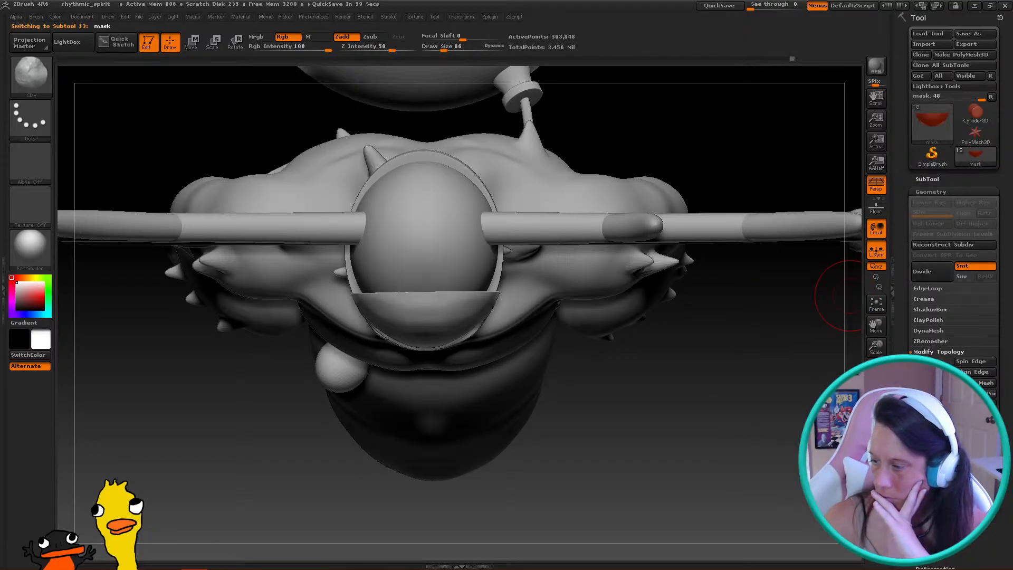
{"action": "left_click", "coordinate": [933, 414]}
{"action": "left_click_drag", "start_coordinate": [525, 412], "coordinate": [512, 393]}
{"action": "mouse_move", "coordinate": [522, 293]}
{"action": "right_mouse_down", "text": "alt"}
{"action": "mouse_move", "coordinate": [529, 316]}
{"action": "mouse_move", "coordinate": [507, 316]}
{"action": "mouse_move", "coordinate": [522, 315]}
{"action": "right_mouse_up", "text": "alt"}
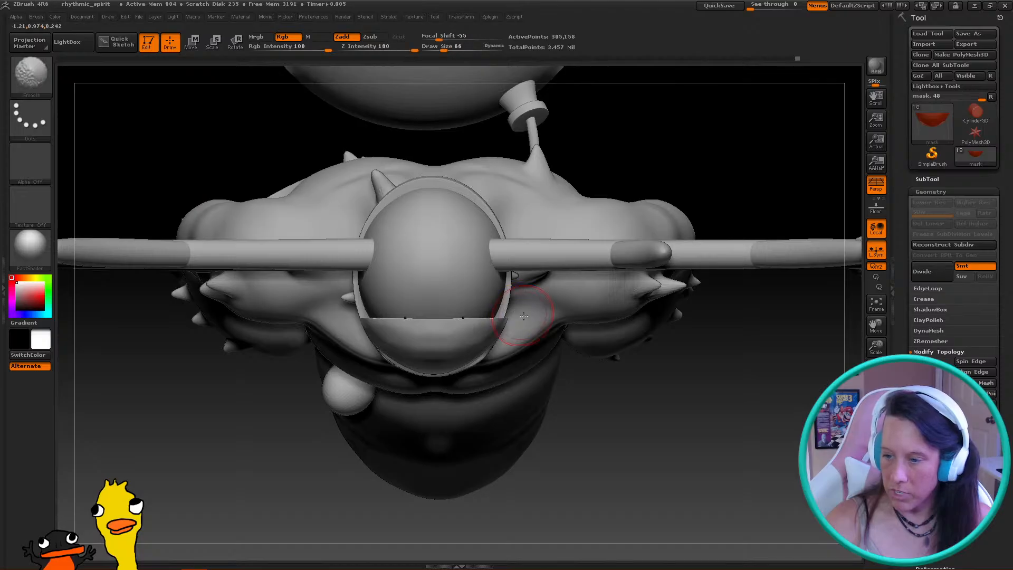
{"action": "left_click_drag", "start_coordinate": [607, 318], "coordinate": [578, 301]}
{"action": "right_click_drag", "start_coordinate": [514, 323], "coordinate": [517, 359], "text": "ctrl"}
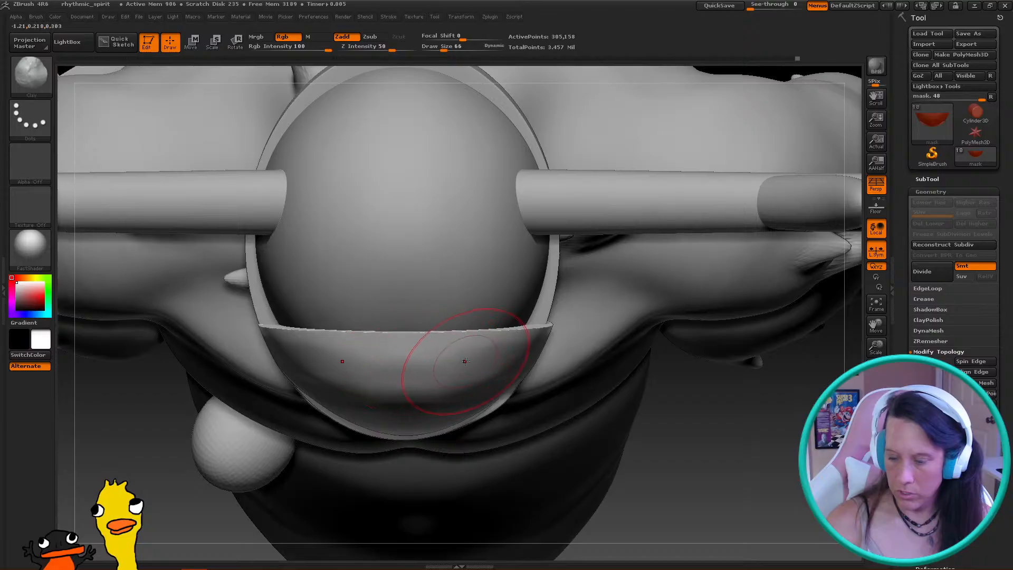
Return to the mask_strap subtool, bring up its Modify Topology options and check the strap around the head from above
{"action": "left_click", "coordinate": [933, 179]}
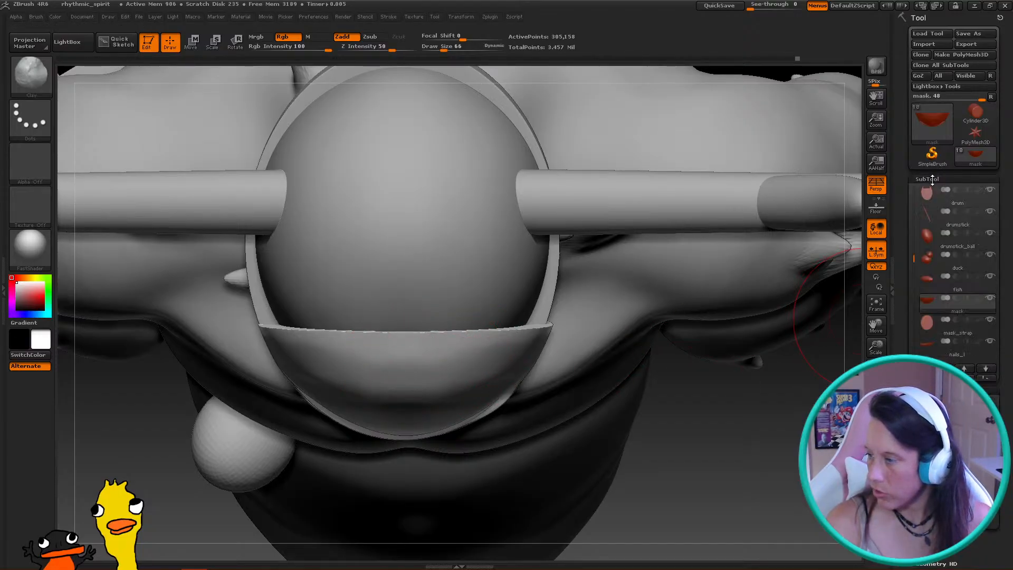
{"action": "left_click", "coordinate": [932, 327]}
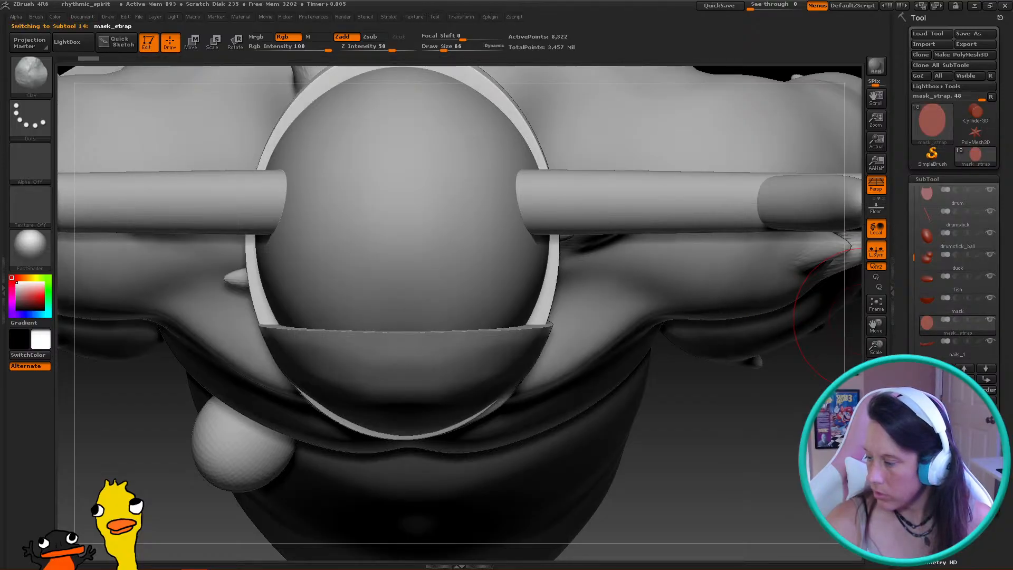
{"action": "left_click", "coordinate": [930, 550]}
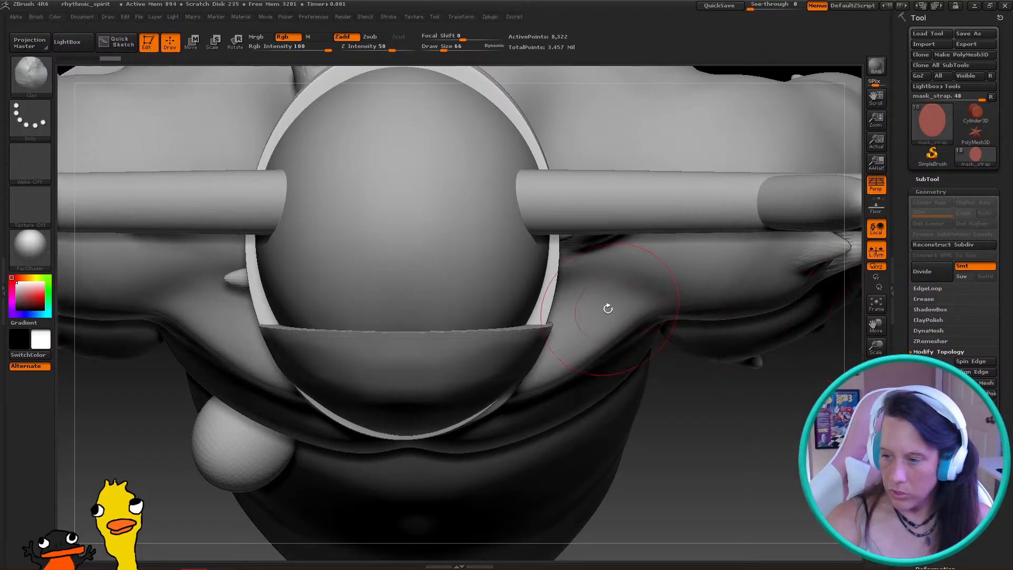
{"action": "mouse_move", "coordinate": [272, 319]}
{"action": "right_mouse_down"}
{"action": "mouse_move", "coordinate": [370, 353]}
{"action": "mouse_move", "coordinate": [431, 341]}
{"action": "mouse_move", "coordinate": [424, 258]}
{"action": "right_mouse_up"}
{"action": "mouse_move", "coordinate": [424, 258]}
{"action": "left_mouse_down"}
{"action": "mouse_move", "coordinate": [419, 199]}
{"action": "mouse_move", "coordinate": [418, 332]}
{"action": "left_mouse_up"}
{"action": "mouse_move", "coordinate": [436, 305]}
{"action": "right_mouse_down", "text": "ctrl"}
{"action": "mouse_move", "coordinate": [452, 316]}
{"action": "mouse_move", "coordinate": [457, 289]}
{"action": "right_mouse_up", "text": "ctrl"}
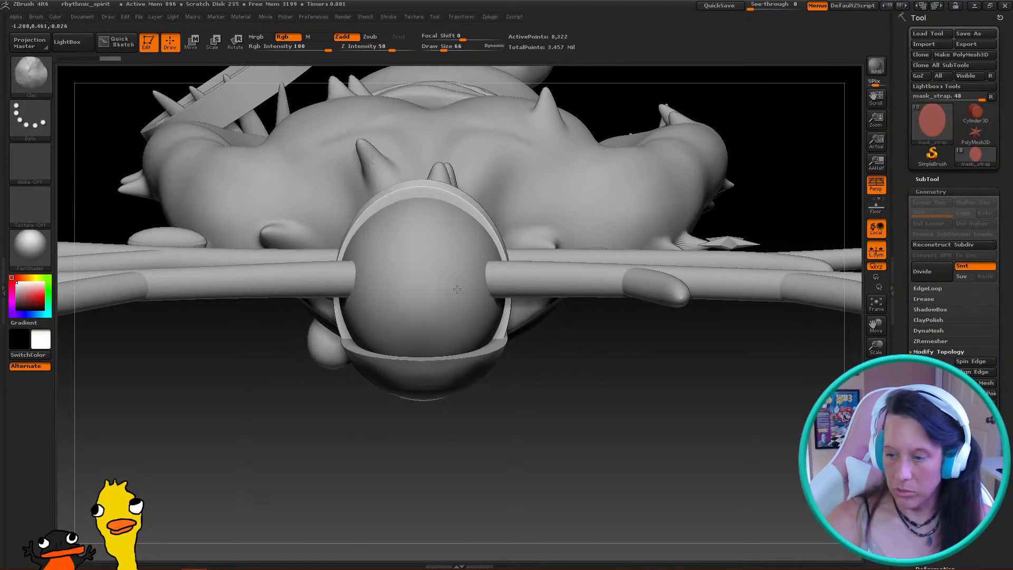
Try to reshape the strap around the head with the Move brush
{"action": "left_click", "coordinate": [47, 76]}
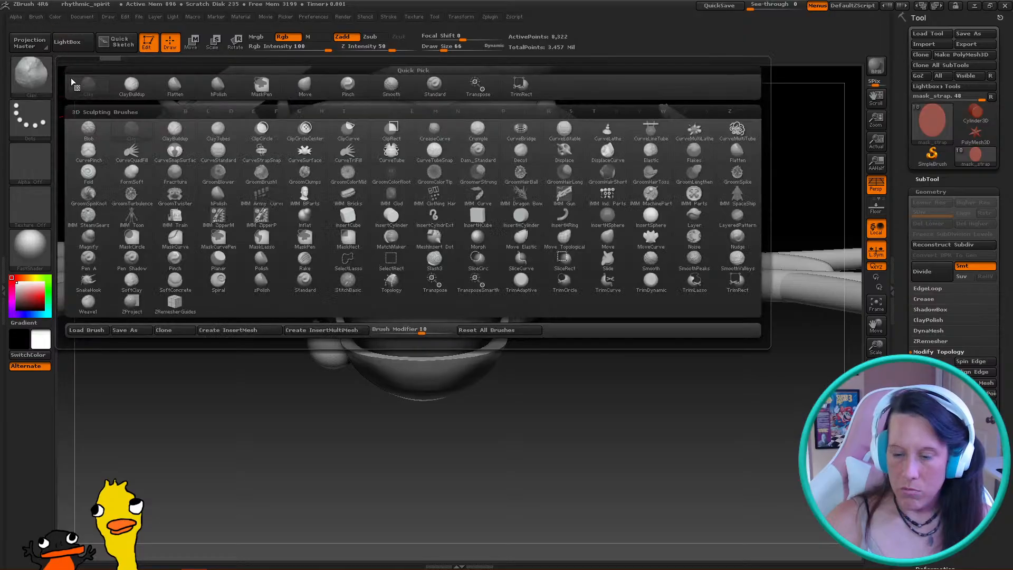
{"action": "left_click", "coordinate": [304, 84]}
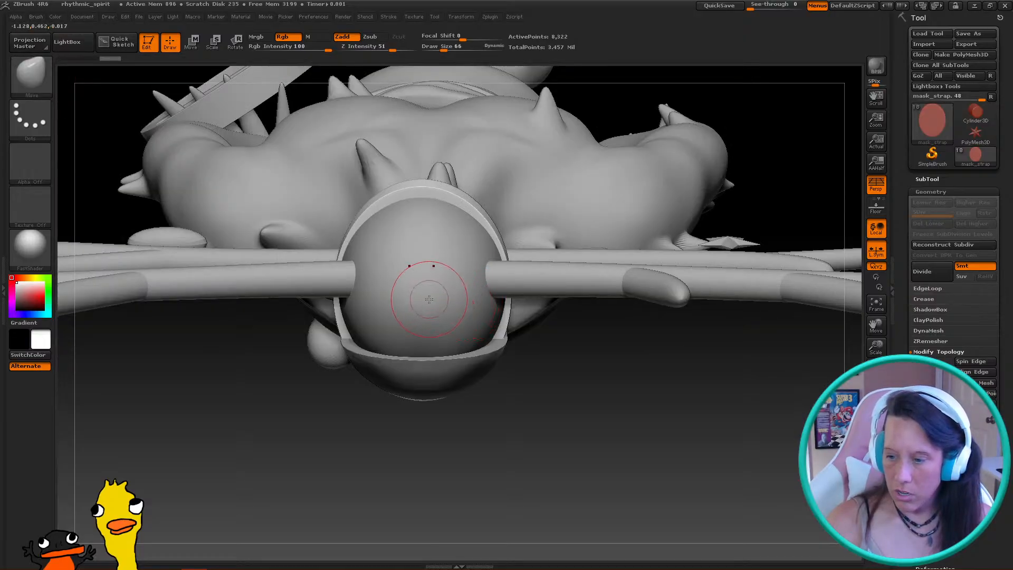
{"action": "key", "text": "shift"}
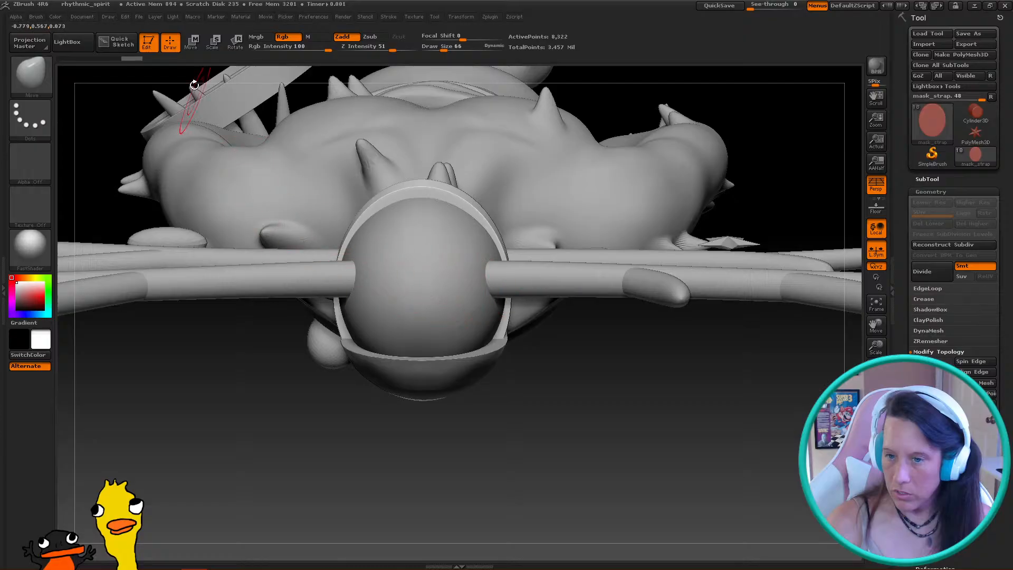
{"action": "left_click_drag", "start_coordinate": [354, 241], "coordinate": [351, 213], "text": "shift"}
{"action": "key", "text": "ctrl"}
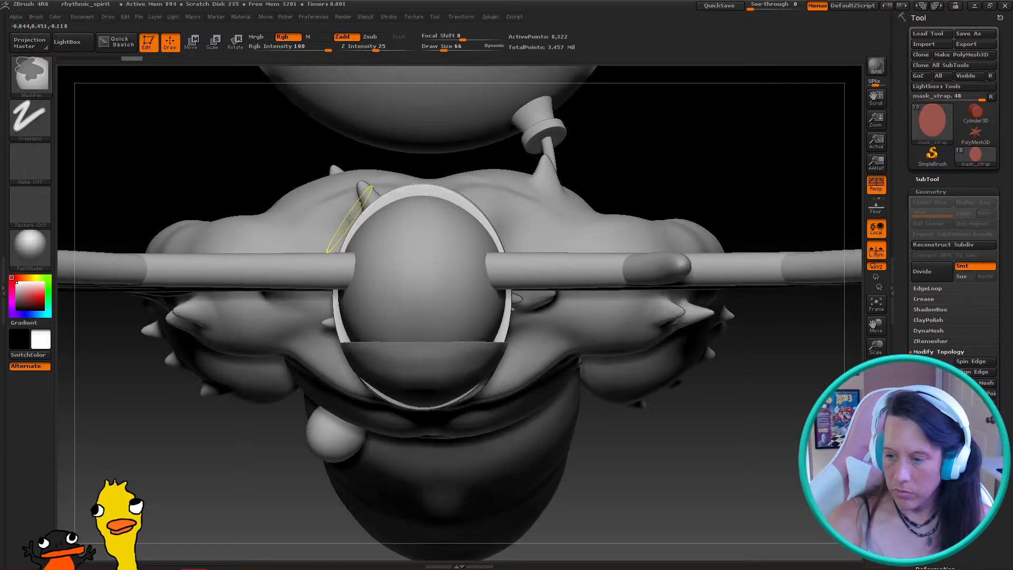
{"action": "left_click_drag", "start_coordinate": [332, 168], "coordinate": [331, 185]}
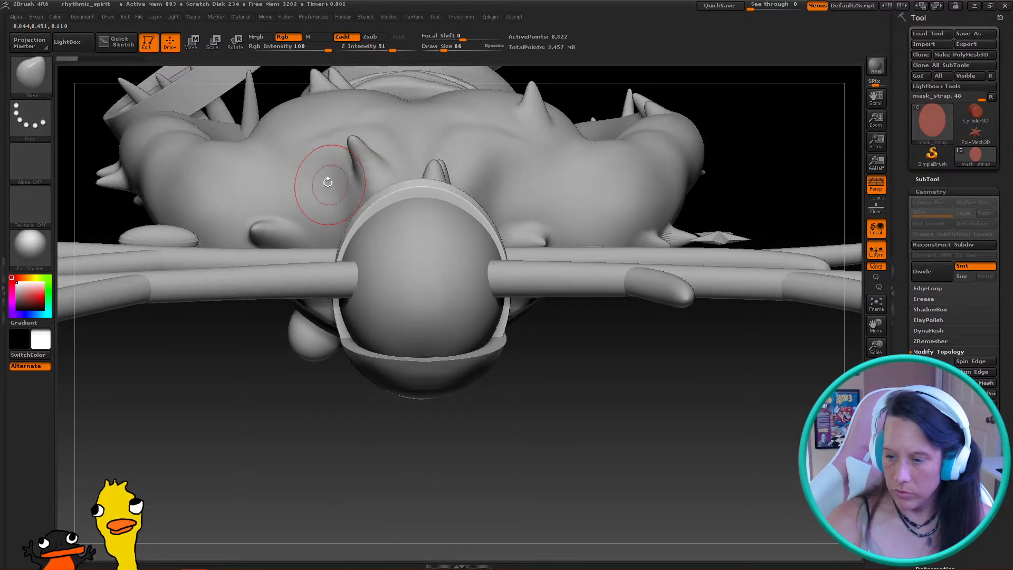
Reposition the strap around the head using a front-to-back transpose Move line
{"action": "left_click", "coordinate": [191, 42]}
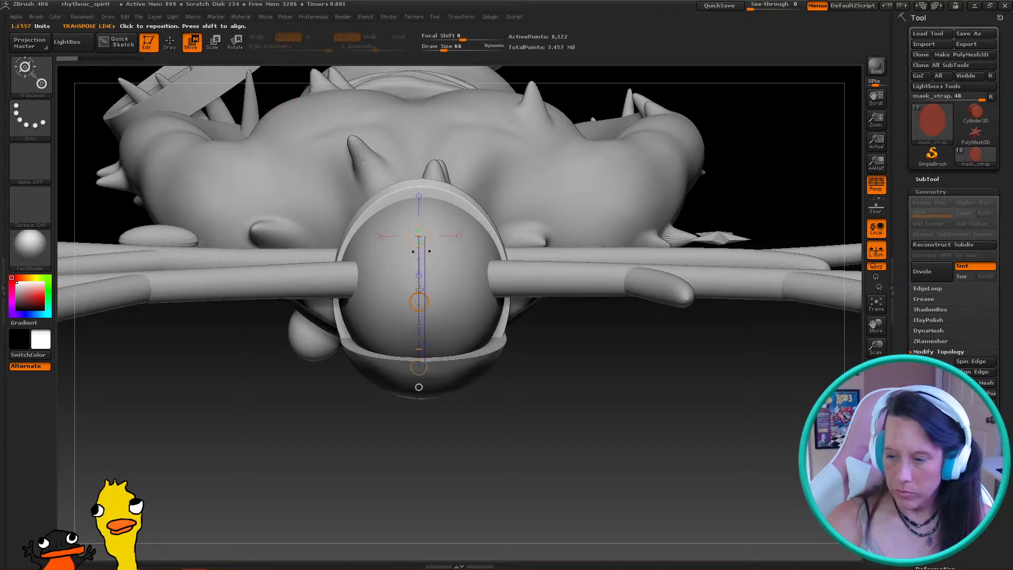
{"action": "mouse_move", "coordinate": [421, 289]}
{"action": "left_mouse_down"}
{"action": "mouse_move", "coordinate": [466, 293]}
{"action": "mouse_move", "coordinate": [424, 284]}
{"action": "mouse_move", "coordinate": [422, 298]}
{"action": "left_mouse_up"}
{"action": "left_click_drag", "start_coordinate": [420, 234], "coordinate": [418, 298]}
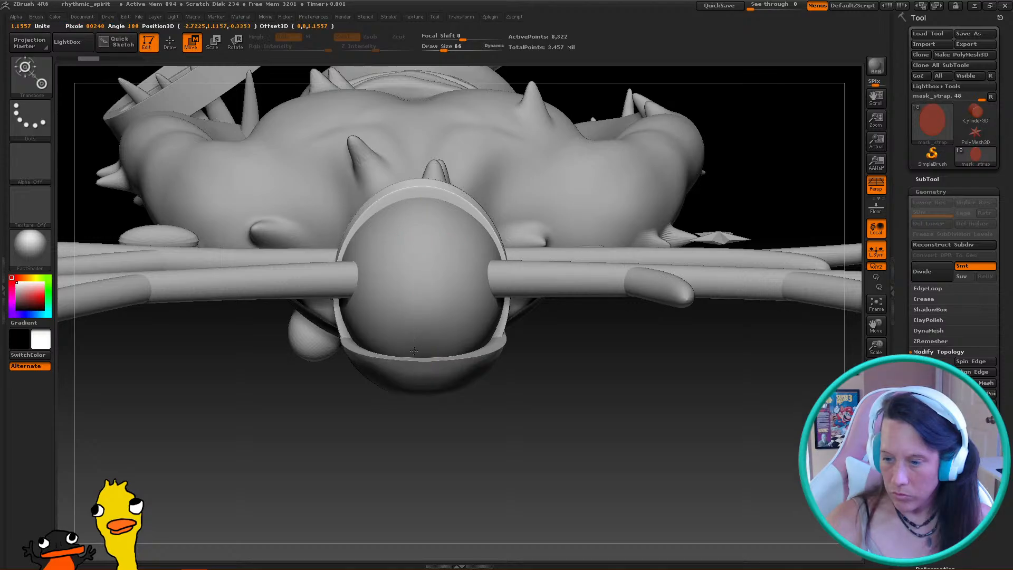
{"action": "left_click_drag", "start_coordinate": [414, 355], "coordinate": [421, 359]}
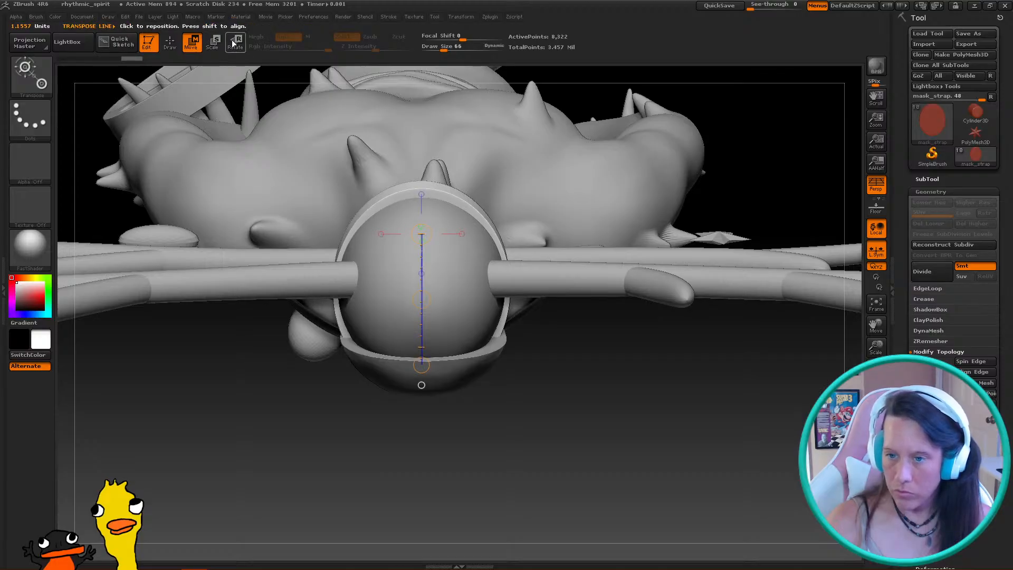
Scale the strap down slightly with transpose lines so it sits closer to the head
{"action": "left_click", "coordinate": [215, 42]}
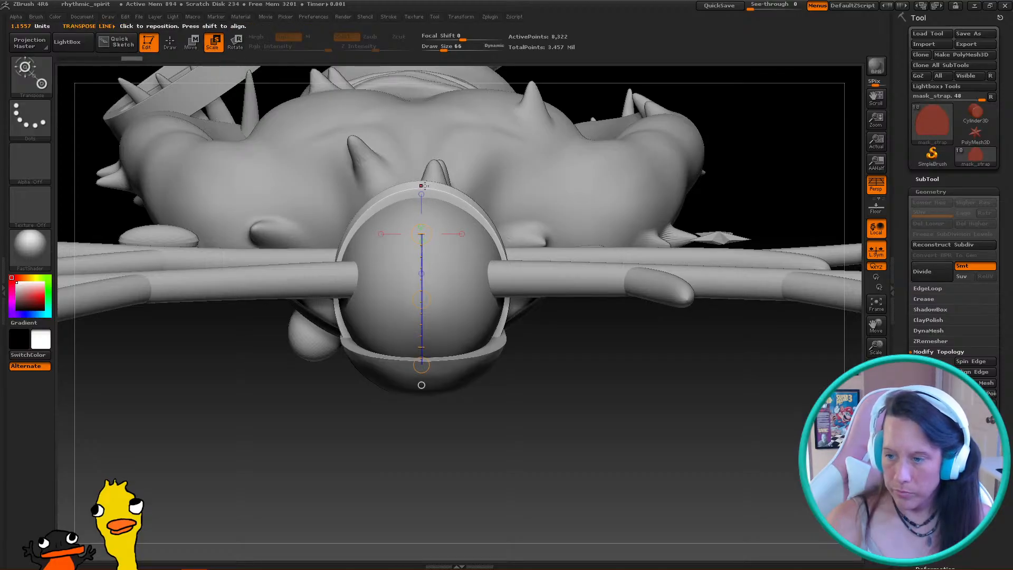
{"action": "left_click_drag", "start_coordinate": [431, 189], "coordinate": [431, 283]}
{"action": "left_click", "coordinate": [434, 189]}
{"action": "left_click_drag", "start_coordinate": [432, 191], "coordinate": [432, 199]}
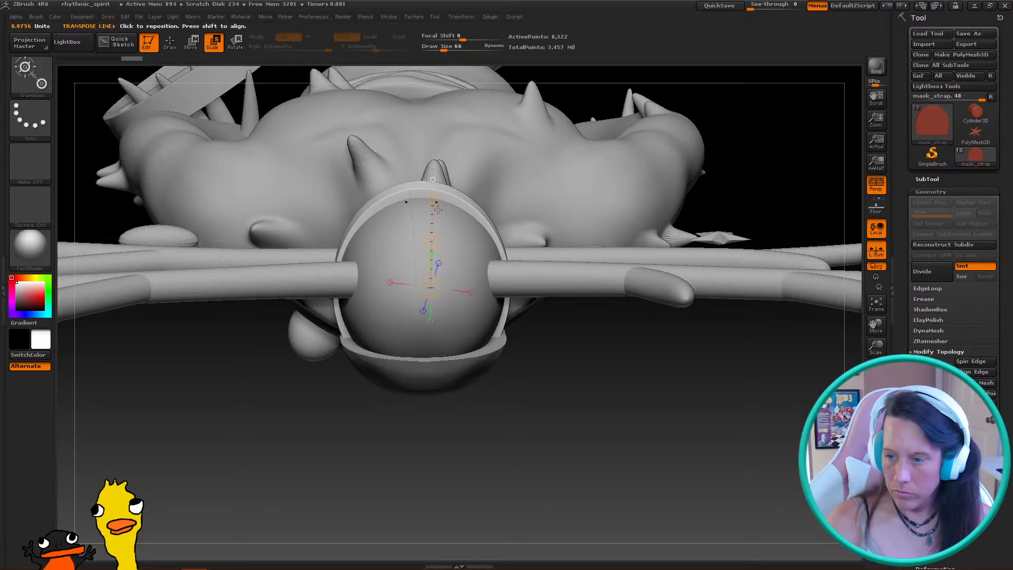
{"action": "left_click_drag", "start_coordinate": [434, 283], "coordinate": [432, 281]}
{"action": "left_click_drag", "start_coordinate": [374, 253], "coordinate": [496, 254], "text": "shift"}
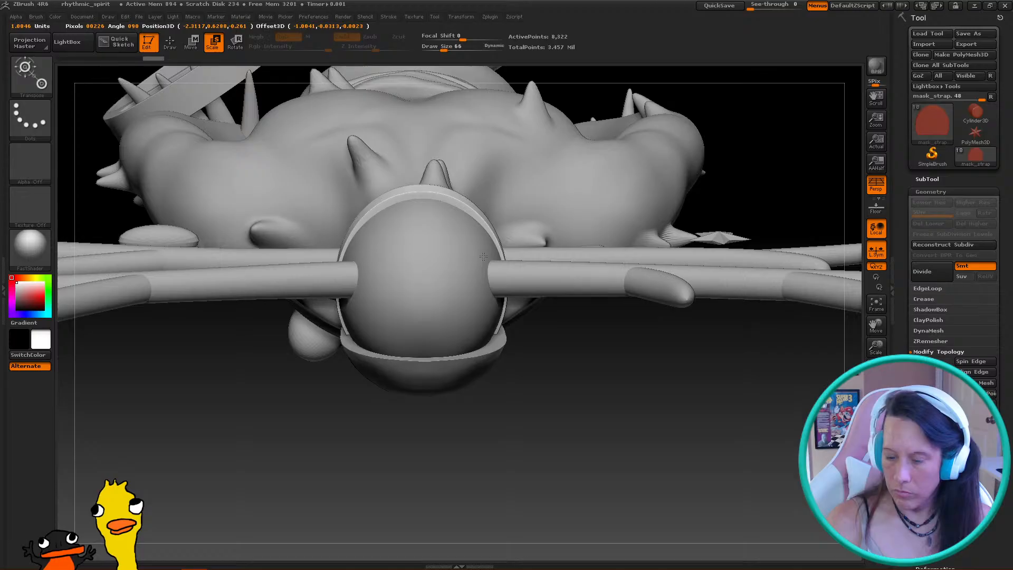
Try to shift the scaled strap along the head with a transpose Move line, and undo the move
{"action": "left_click", "coordinate": [197, 45]}
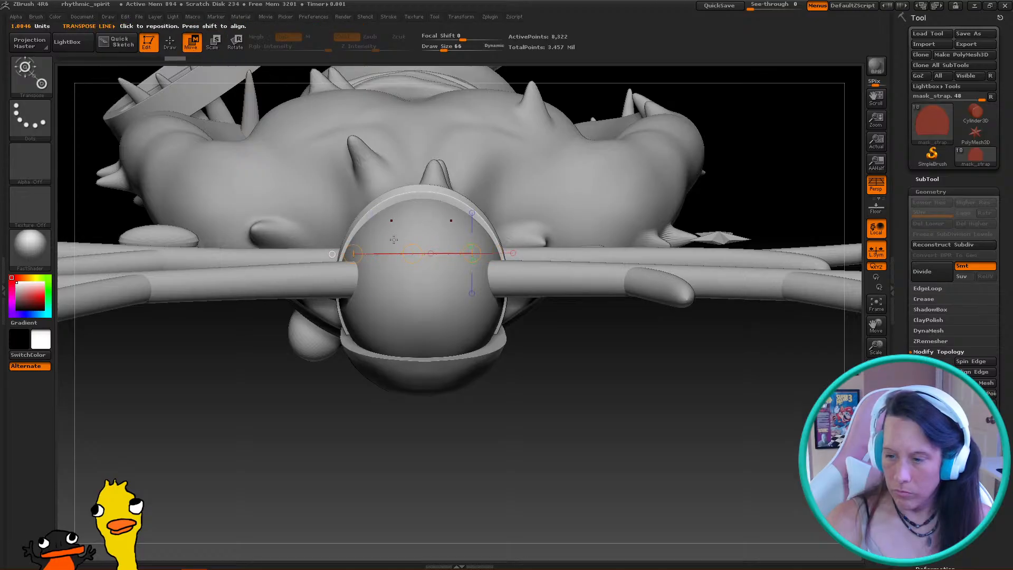
{"action": "left_click_drag", "start_coordinate": [419, 237], "coordinate": [419, 346]}
{"action": "left_click_drag", "start_coordinate": [419, 292], "coordinate": [394, 155]}
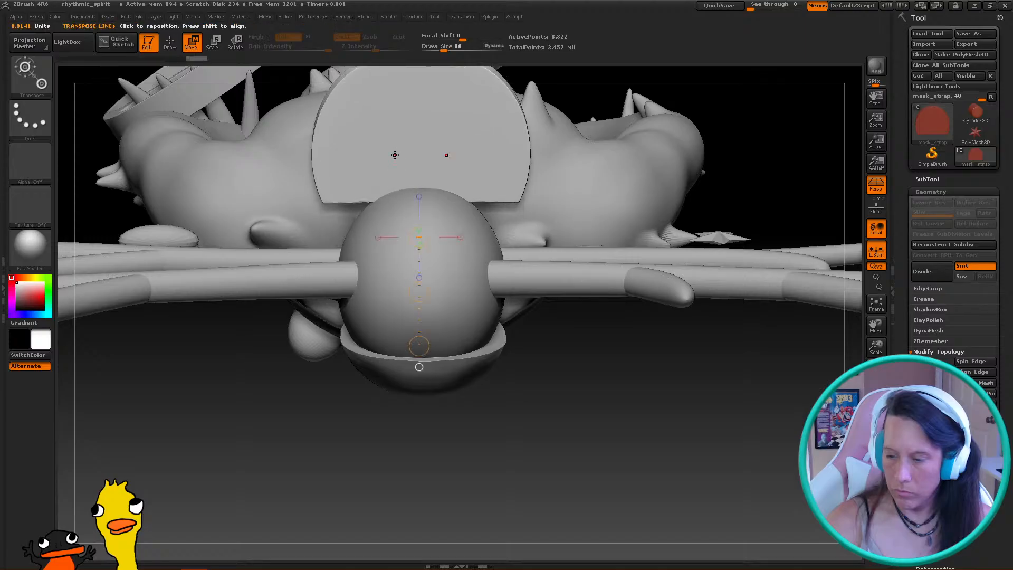
{"action": "key", "text": "ctrl+z"}
{"action": "left_click_drag", "start_coordinate": [421, 259], "coordinate": [422, 232]}
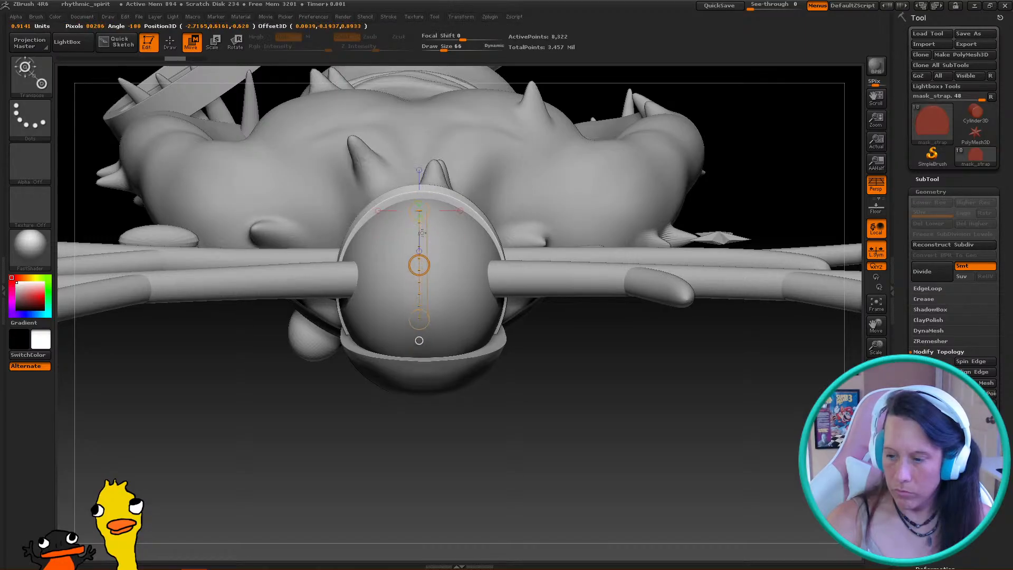
{"action": "right_click_drag", "start_coordinate": [448, 277], "coordinate": [434, 242]}
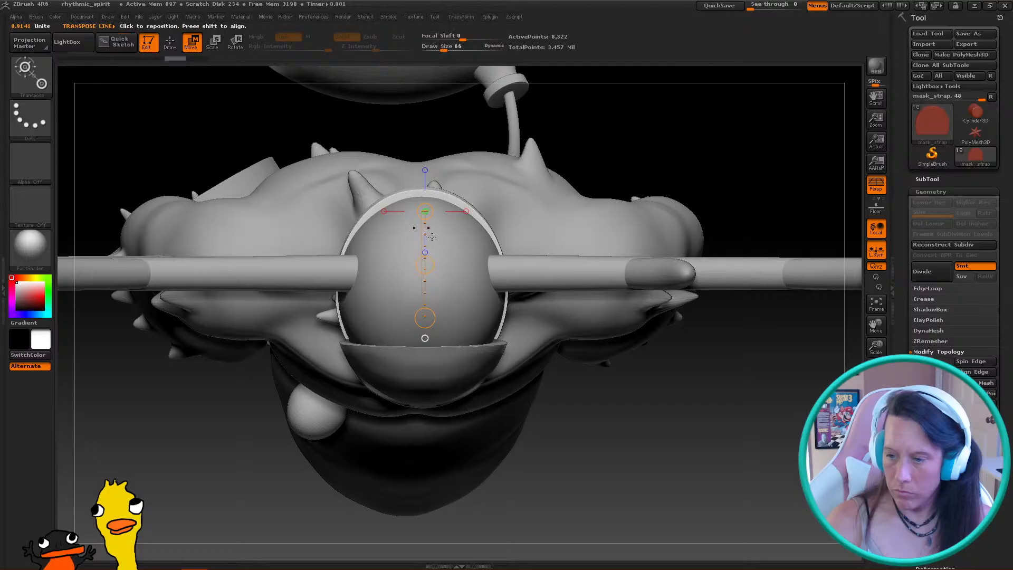
Nudge the strap into place around the back of the head with the transpose Move line and check from the front
{"action": "left_click_drag", "start_coordinate": [424, 252], "coordinate": [421, 207]}
{"action": "key", "text": "ctrl+z"}
{"action": "mouse_move", "coordinate": [421, 319]}
{"action": "left_mouse_down"}
{"action": "mouse_move", "coordinate": [429, 326]}
{"action": "mouse_move", "coordinate": [420, 324]}
{"action": "left_mouse_up"}
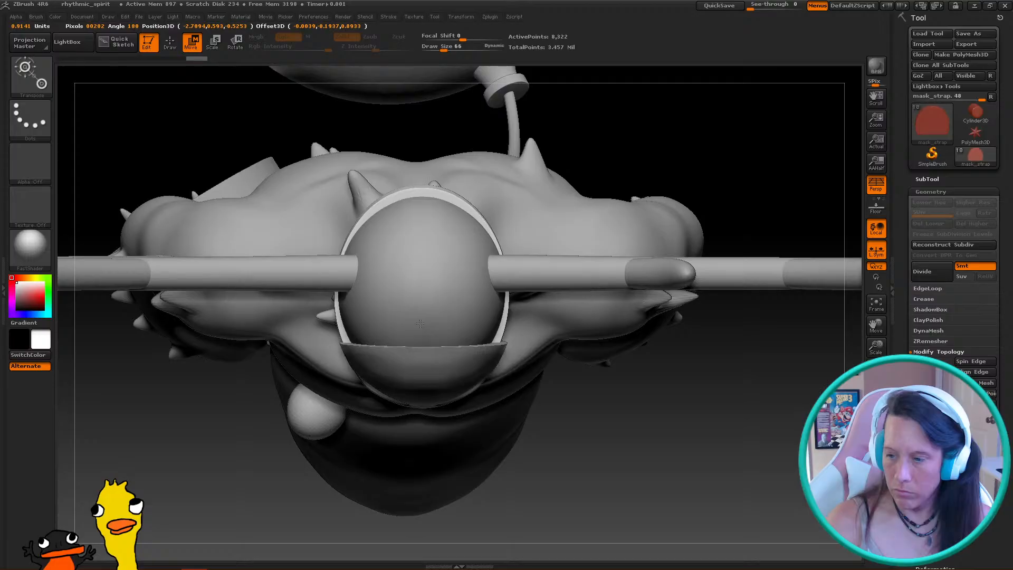
{"action": "left_click_drag", "start_coordinate": [421, 329], "coordinate": [438, 239]}
{"action": "right_click_drag", "start_coordinate": [444, 298], "coordinate": [320, 237]}
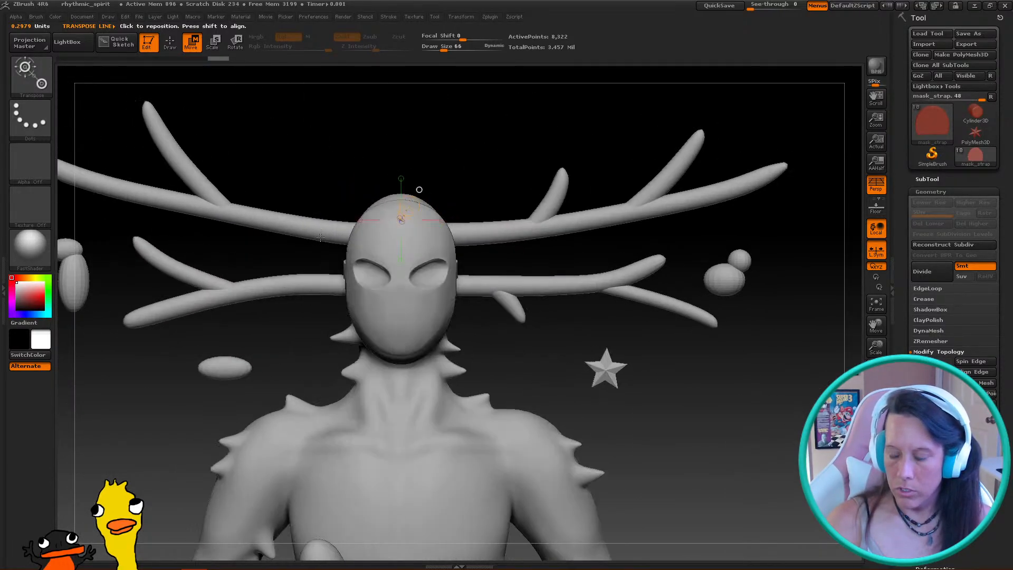
Examine the figure from the side down to the tail and the large ball attached to it, and expand the subtool list
{"action": "right_click_drag", "start_coordinate": [392, 285], "coordinate": [359, 140], "text": "alt"}
{"action": "right_click_drag", "start_coordinate": [386, 469], "coordinate": [398, 365], "text": "alt"}
{"action": "right_click_drag", "start_coordinate": [398, 312], "coordinate": [421, 297]}
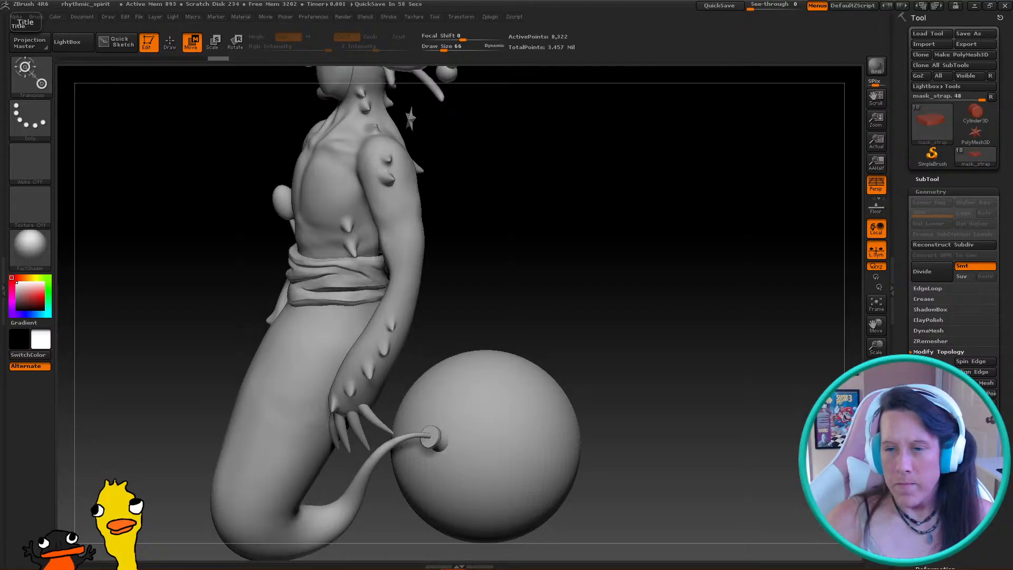
{"action": "right_click_drag", "start_coordinate": [576, 278], "coordinate": [504, 174]}
{"action": "right_click_drag", "start_coordinate": [443, 387], "coordinate": [477, 191]}
{"action": "right_click_drag", "start_coordinate": [647, 389], "coordinate": [511, 462]}
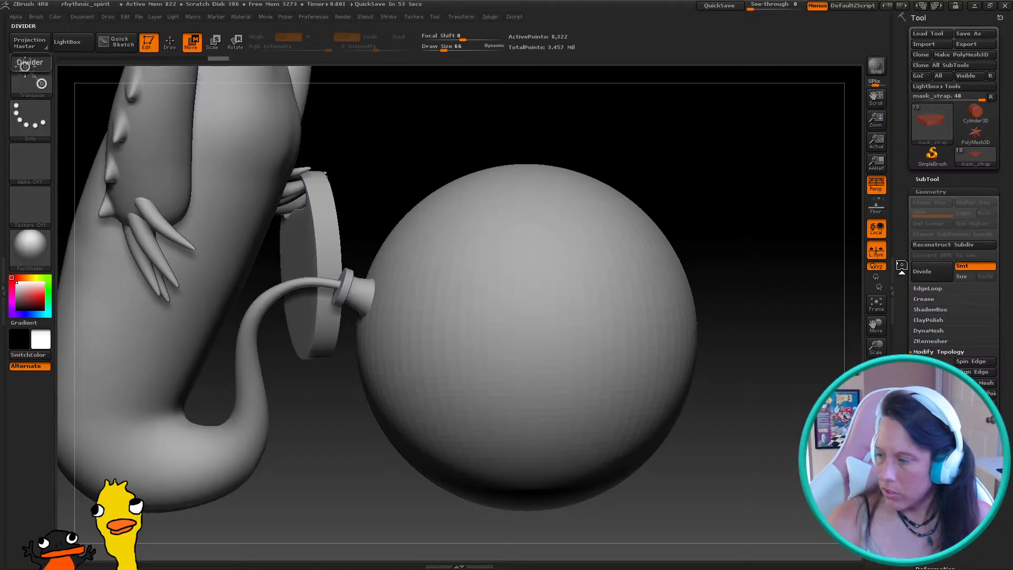
{"action": "left_click", "coordinate": [924, 179]}
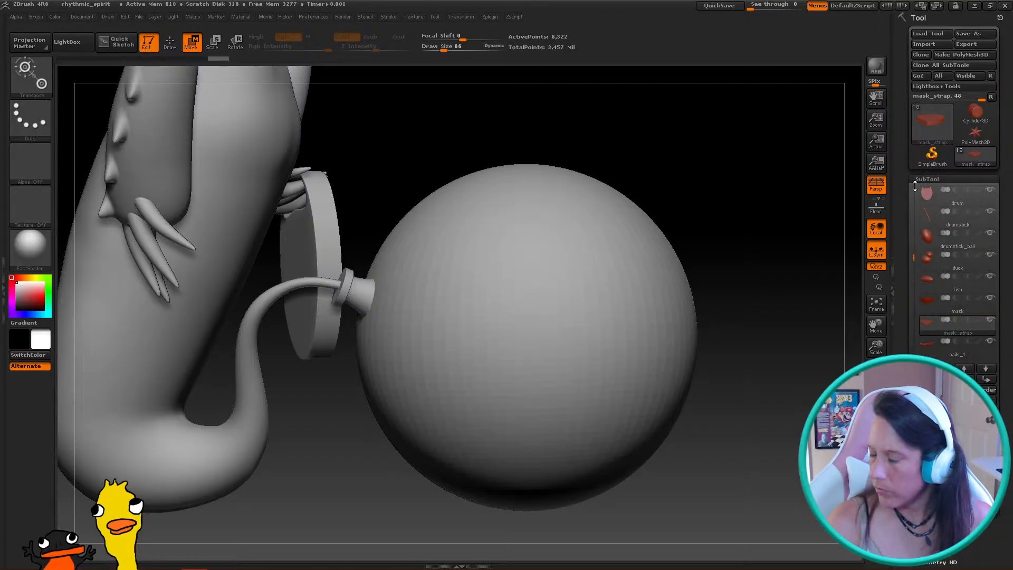
Make the container subtool active and inspect its wireframe on the ball and neck
{"action": "right_click_drag", "start_coordinate": [661, 306], "coordinate": [654, 303], "text": "ctrl"}
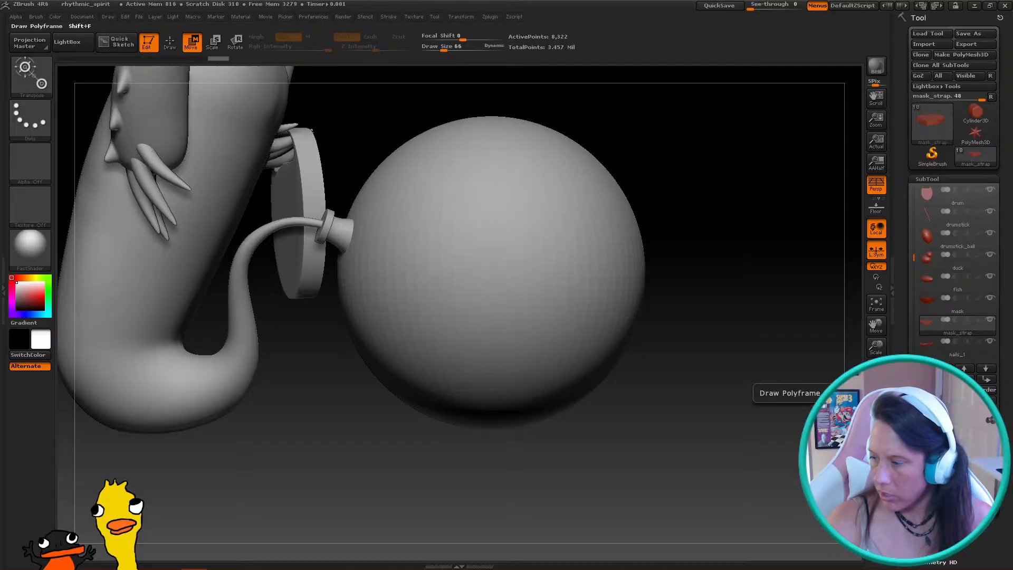
{"action": "mouse_move", "coordinate": [913, 258]}
{"action": "left_mouse_down"}
{"action": "mouse_move", "coordinate": [904, 308]}
{"action": "mouse_move", "coordinate": [906, 215]}
{"action": "left_mouse_up"}
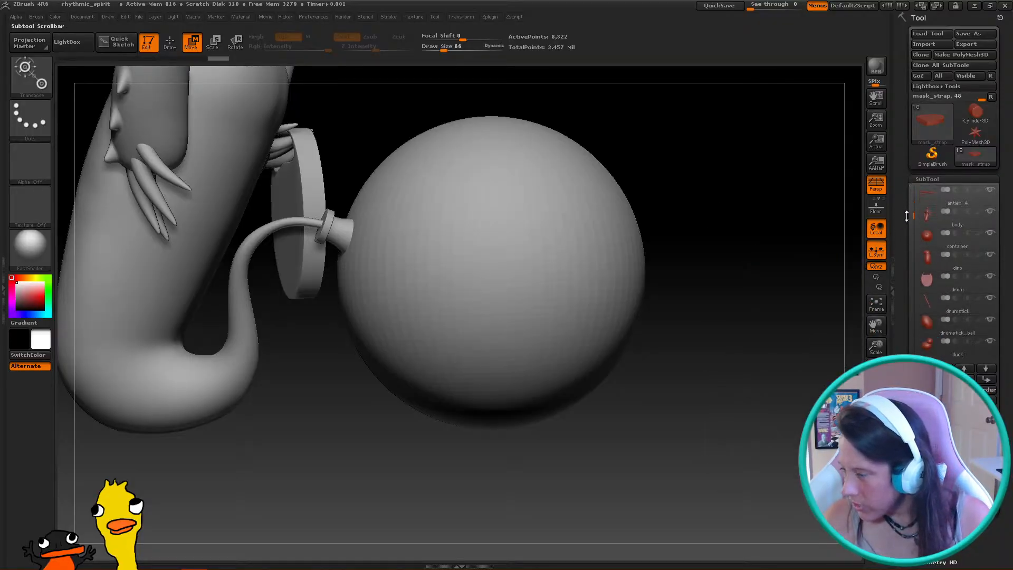
{"action": "left_click", "coordinate": [955, 242]}
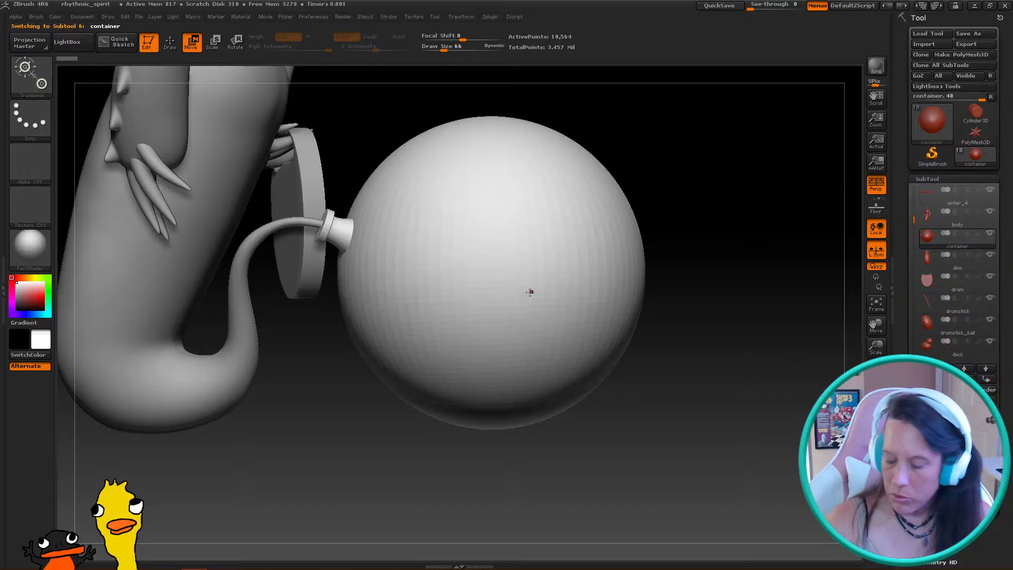
{"action": "key", "text": "shift+f"}
{"action": "left_click_drag", "start_coordinate": [728, 317], "coordinate": [719, 296]}
{"action": "left_click", "coordinate": [876, 373]}
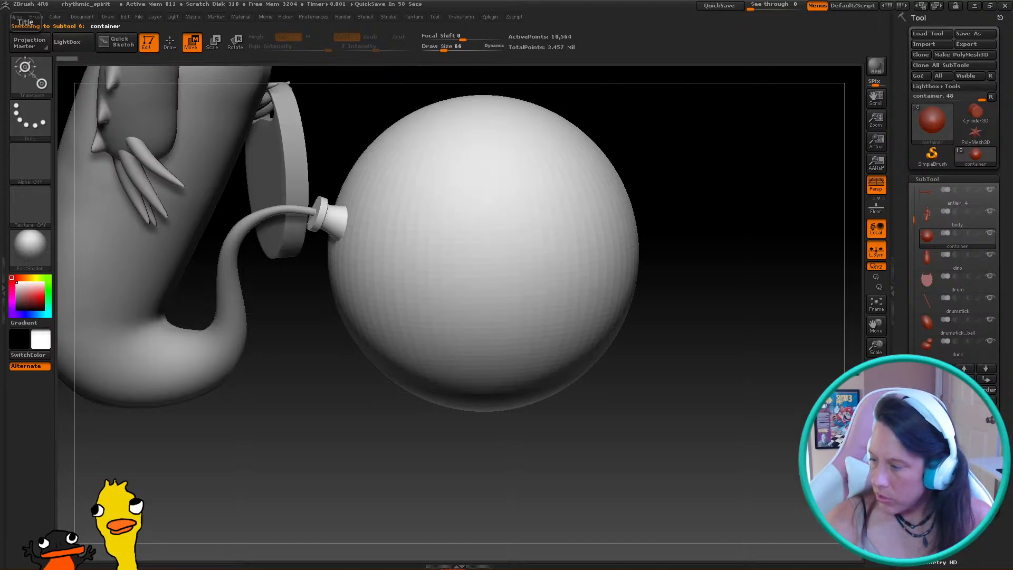
{"action": "left_click", "coordinate": [876, 372]}
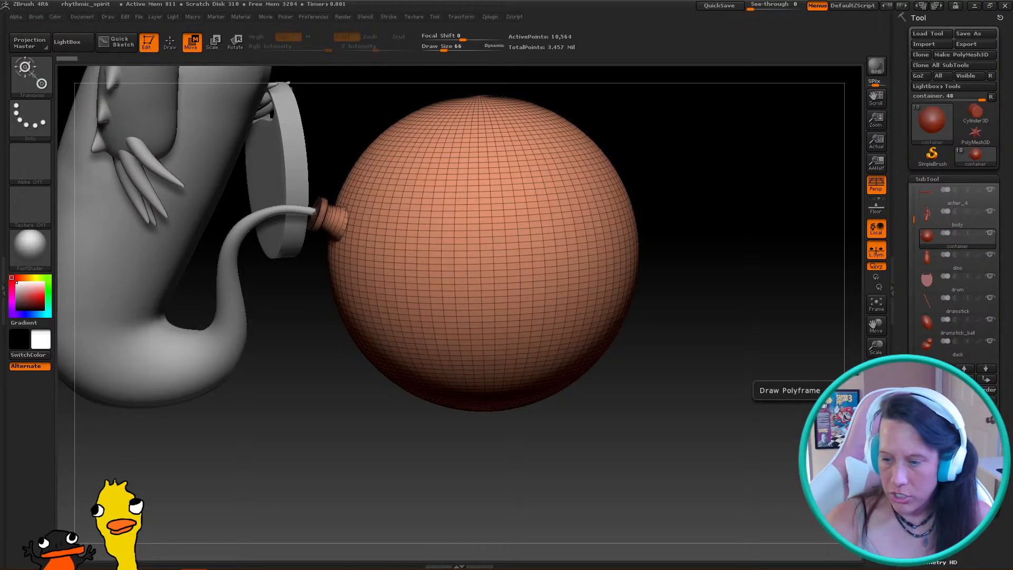
{"action": "left_click_drag", "start_coordinate": [641, 341], "coordinate": [470, 267]}
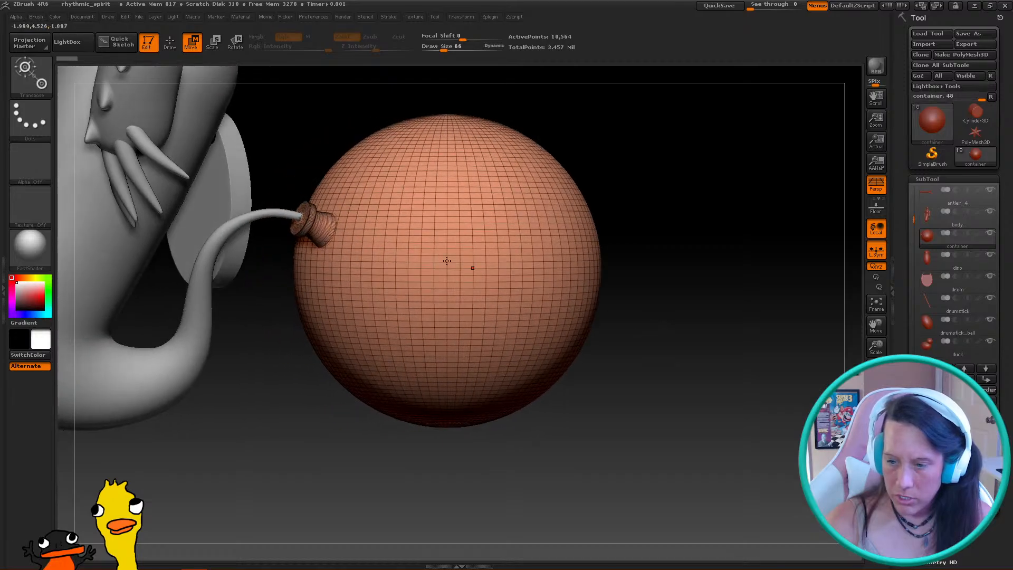
{"action": "key", "text": "shift+f"}
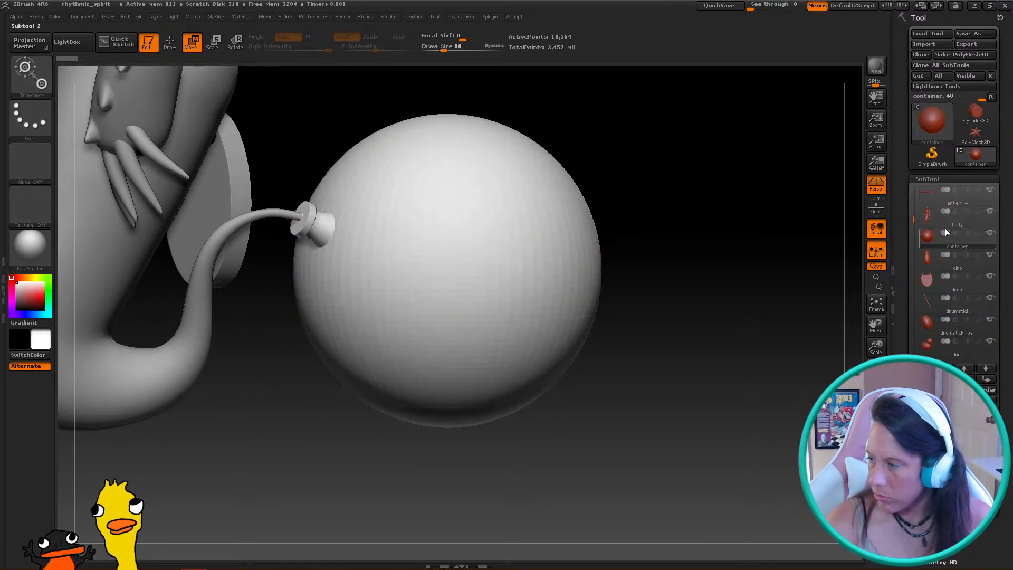
DynaMesh the container at resolution 592
{"action": "left_click", "coordinate": [927, 179]}
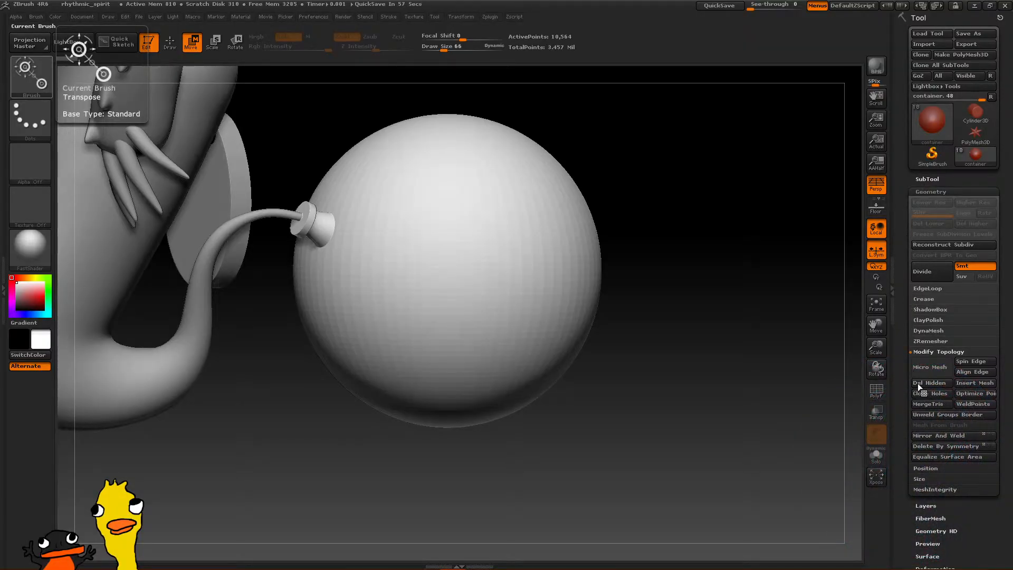
{"action": "left_click", "coordinate": [923, 331]}
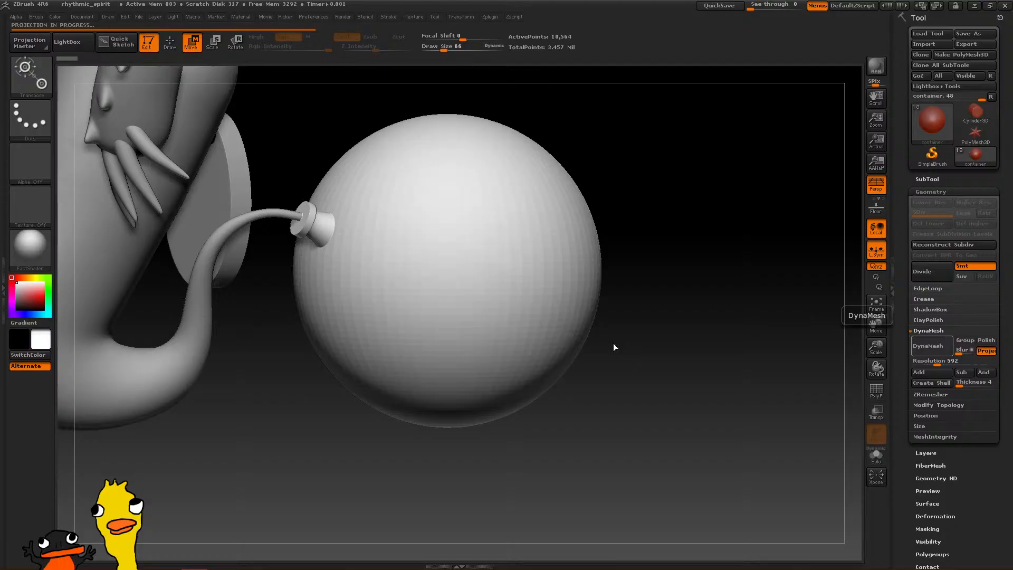
{"action": "left_click_drag", "start_coordinate": [605, 353], "coordinate": [628, 377], "text": "alt"}
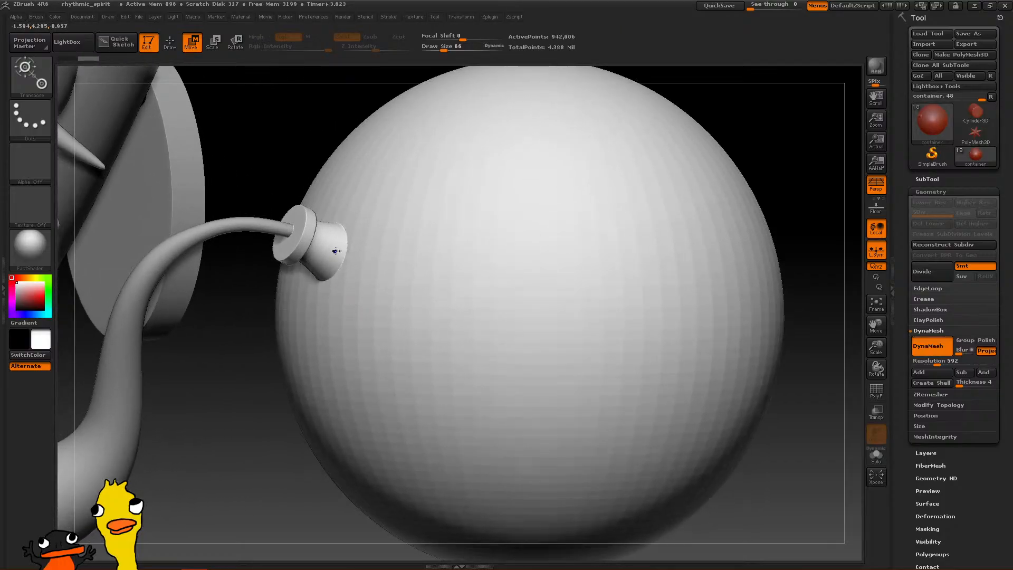
Try smoothing the seam where the container's neck meets the ball with the Smooth brush
{"action": "left_click", "coordinate": [161, 42]}
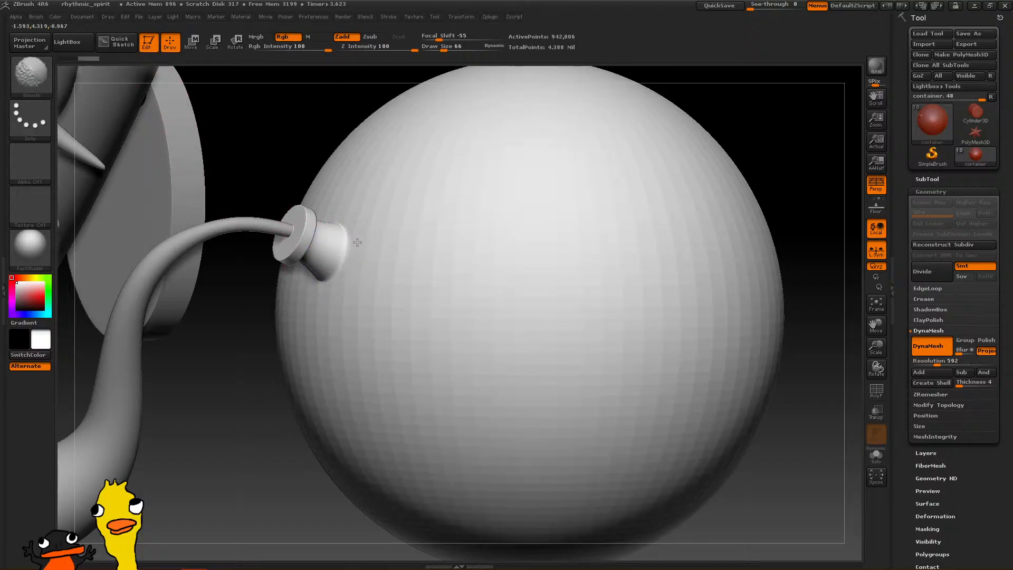
{"action": "left_click_drag", "start_coordinate": [344, 208], "coordinate": [321, 272], "text": "shift"}
{"action": "mouse_move", "coordinate": [269, 293]}
{"action": "left_mouse_down"}
{"action": "mouse_move", "coordinate": [324, 292]}
{"action": "mouse_move", "coordinate": [312, 269]}
{"action": "mouse_move", "coordinate": [352, 287]}
{"action": "left_mouse_up"}
{"action": "mouse_move", "coordinate": [402, 259]}
{"action": "right_mouse_down", "text": "alt"}
{"action": "mouse_move", "coordinate": [369, 256]}
{"action": "mouse_move", "coordinate": [348, 279]}
{"action": "mouse_move", "coordinate": [372, 266]}
{"action": "right_mouse_up", "text": "alt"}
{"action": "mouse_move", "coordinate": [441, 294]}
{"action": "left_mouse_down"}
{"action": "mouse_move", "coordinate": [495, 300]}
{"action": "mouse_move", "coordinate": [446, 280]}
{"action": "left_mouse_up"}
{"action": "mouse_move", "coordinate": [408, 350]}
{"action": "left_mouse_down"}
{"action": "mouse_move", "coordinate": [459, 317]}
{"action": "mouse_move", "coordinate": [454, 302]}
{"action": "left_mouse_up"}
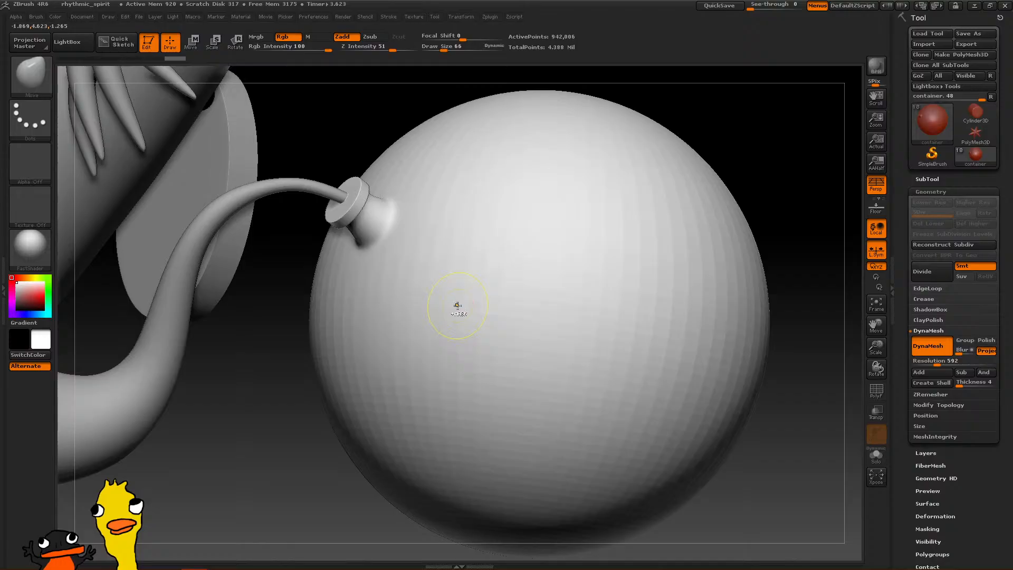
Undo the smoothing around the neck and examine its seam with the ball from several angles
{"action": "key", "text": "ctrl"}
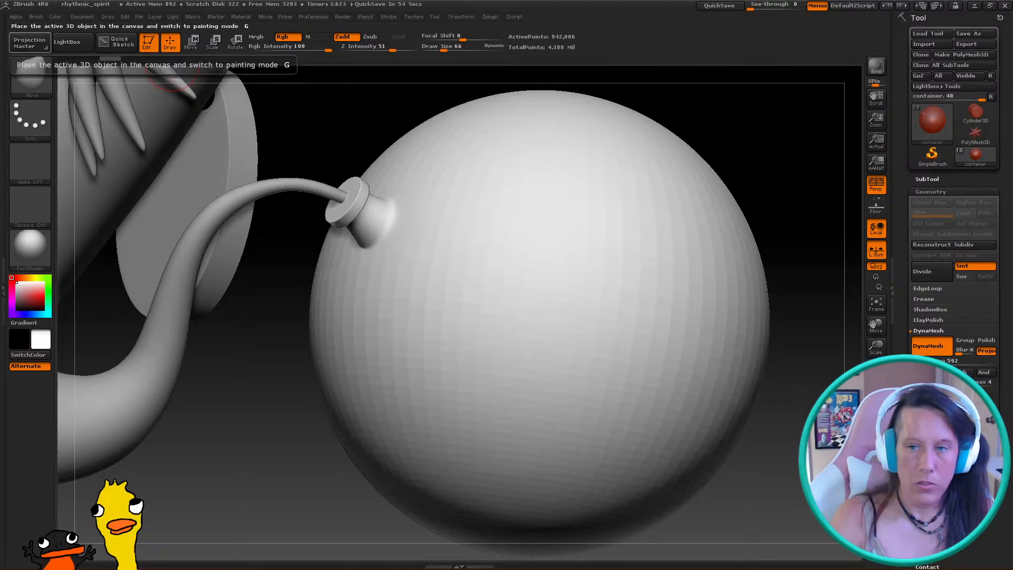
{"action": "right_click_drag", "start_coordinate": [495, 338], "coordinate": [464, 334]}
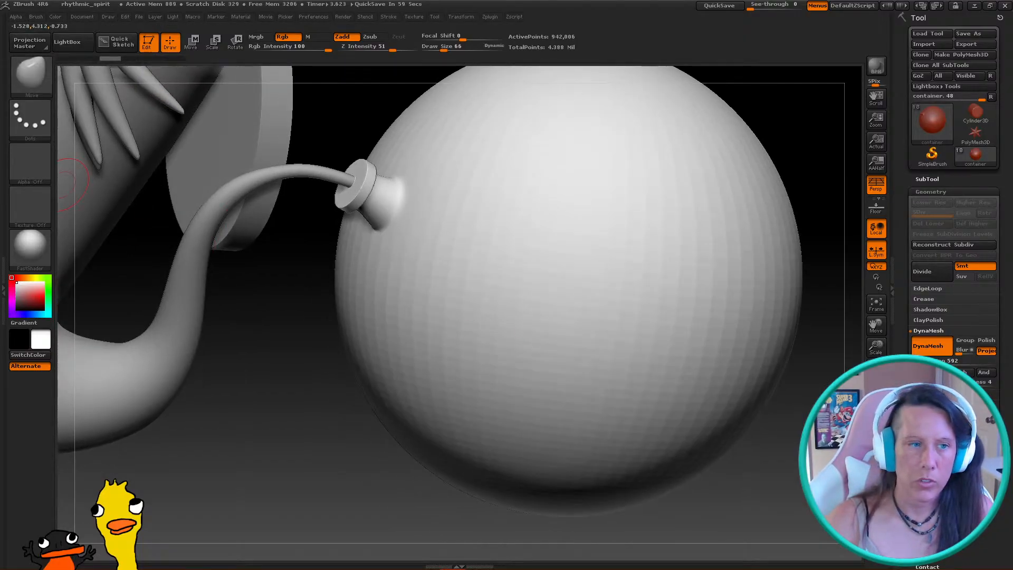
{"action": "right_click_drag", "start_coordinate": [473, 262], "coordinate": [510, 378]}
{"action": "left_click_drag", "start_coordinate": [510, 378], "coordinate": [508, 378]}
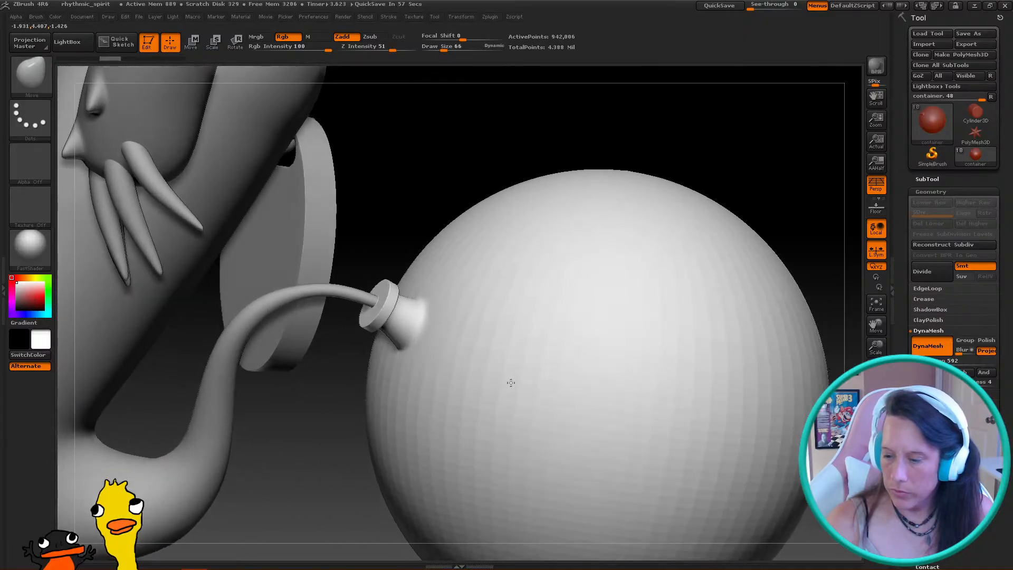
{"action": "key", "text": "ctrl"}
{"action": "mouse_move", "coordinate": [506, 364]}
{"action": "right_mouse_down", "text": "alt"}
{"action": "mouse_move", "coordinate": [537, 348]}
{"action": "mouse_move", "coordinate": [584, 346]}
{"action": "right_mouse_up", "text": "alt"}
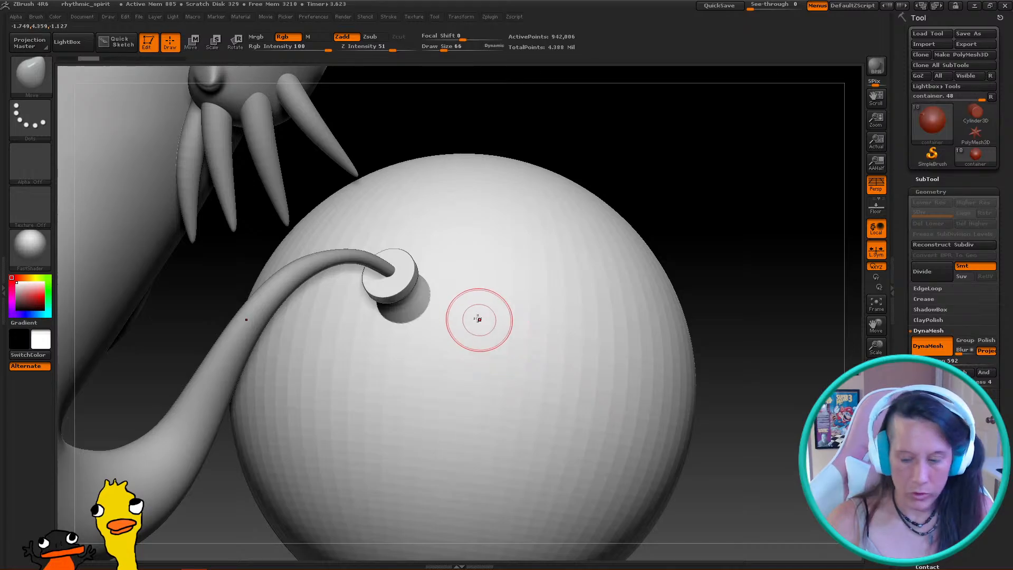
{"action": "right_click_drag", "start_coordinate": [423, 328], "coordinate": [443, 356]}
{"action": "mouse_move", "coordinate": [442, 357]}
{"action": "left_mouse_down"}
{"action": "mouse_move", "coordinate": [502, 316]}
{"action": "mouse_move", "coordinate": [425, 299]}
{"action": "left_mouse_up"}
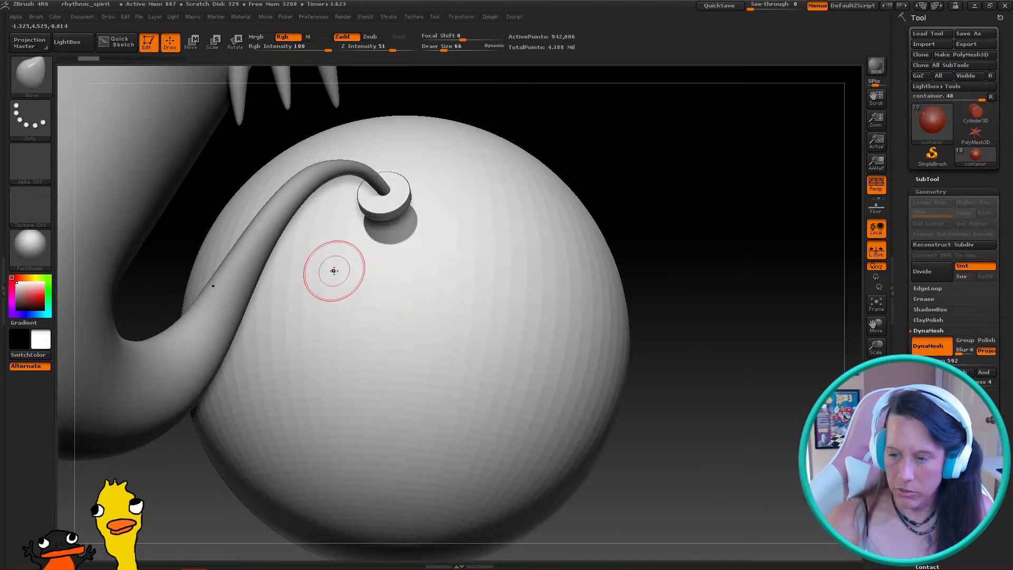
{"action": "left_click_drag", "start_coordinate": [496, 305], "coordinate": [530, 350]}
{"action": "mouse_move", "coordinate": [529, 350]}
{"action": "right_mouse_down"}
{"action": "mouse_move", "coordinate": [540, 298]}
{"action": "mouse_move", "coordinate": [605, 312]}
{"action": "right_mouse_up"}
{"action": "left_click_drag", "start_coordinate": [508, 292], "coordinate": [533, 289]}
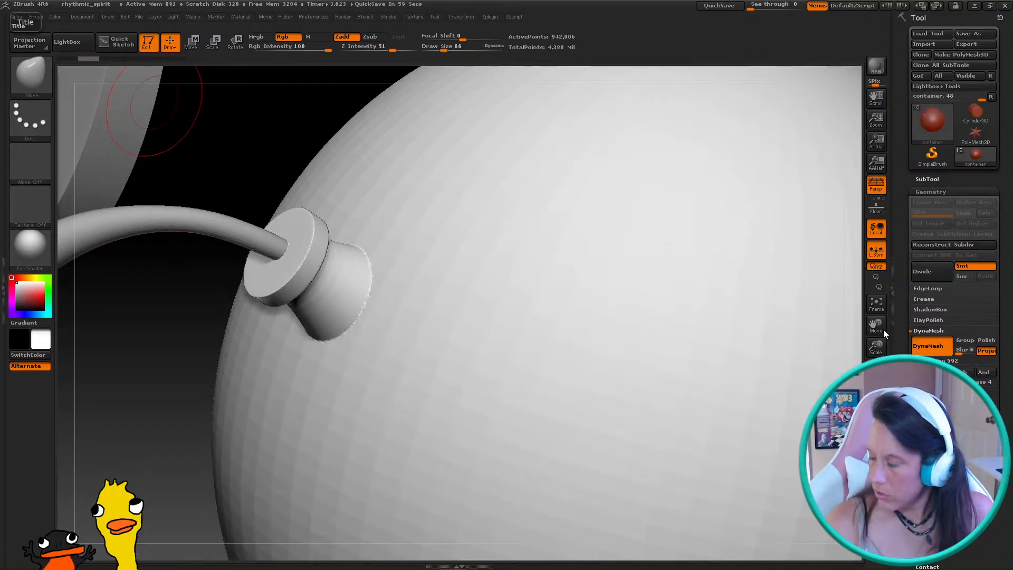
{"action": "right_click_drag", "start_coordinate": [771, 382], "coordinate": [649, 317]}
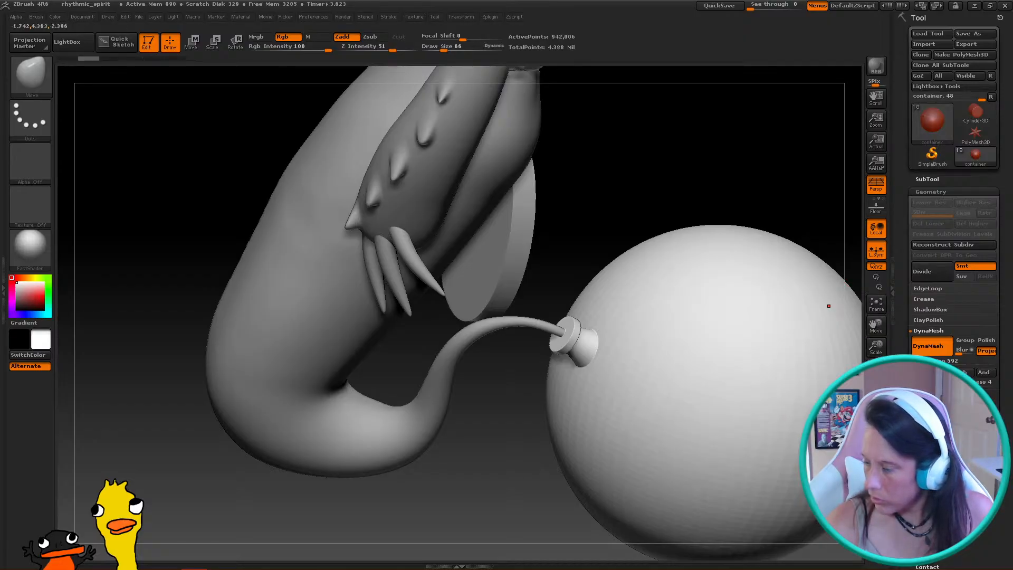
Subdivide the container once and check the denser wireframe around the neck
{"action": "left_click", "coordinate": [876, 390]}
{"action": "right_click_drag", "start_coordinate": [823, 306], "coordinate": [734, 283], "text": "alt"}
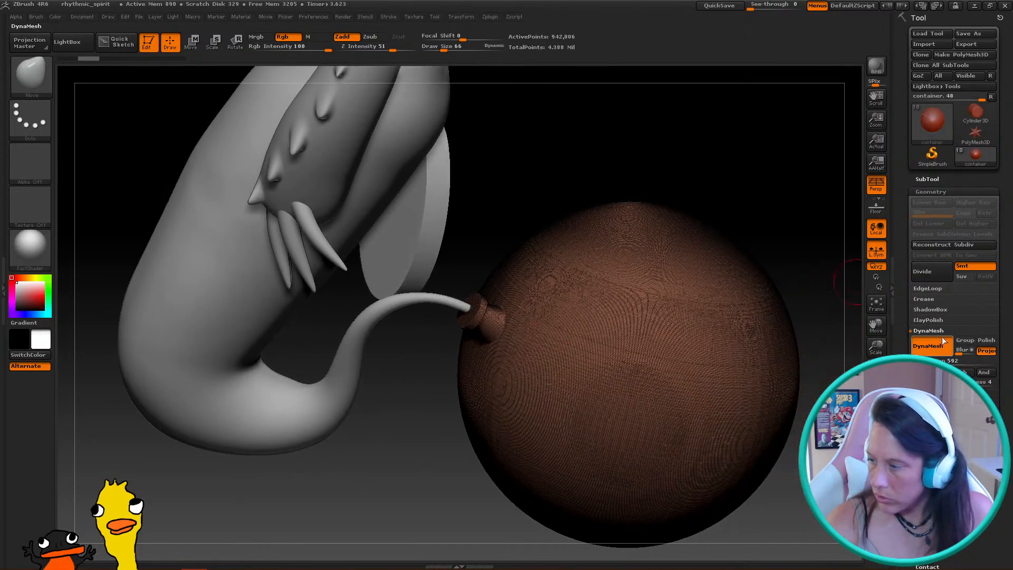
{"action": "left_click", "coordinate": [925, 275]}
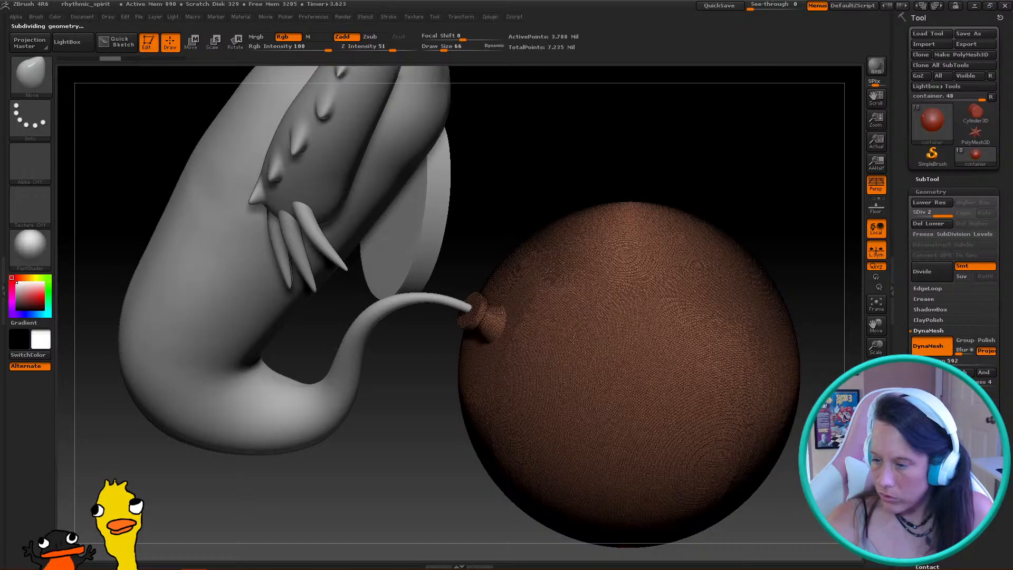
{"action": "right_click_drag", "start_coordinate": [511, 331], "coordinate": [665, 336], "text": "ctrl"}
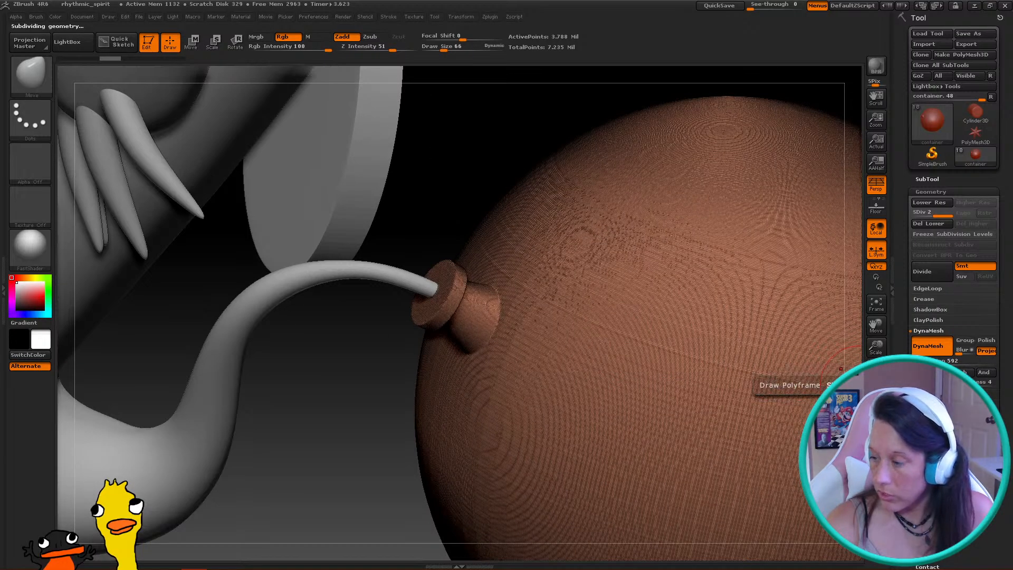
{"action": "left_click", "coordinate": [876, 391]}
Blend the base of the neck into the subdivided ball with the Smooth brush and check the joint from the side
{"action": "right_click_drag", "start_coordinate": [526, 323], "coordinate": [577, 340], "text": "alt"}
{"action": "left_click_drag", "start_coordinate": [486, 331], "coordinate": [475, 345], "text": "shift"}
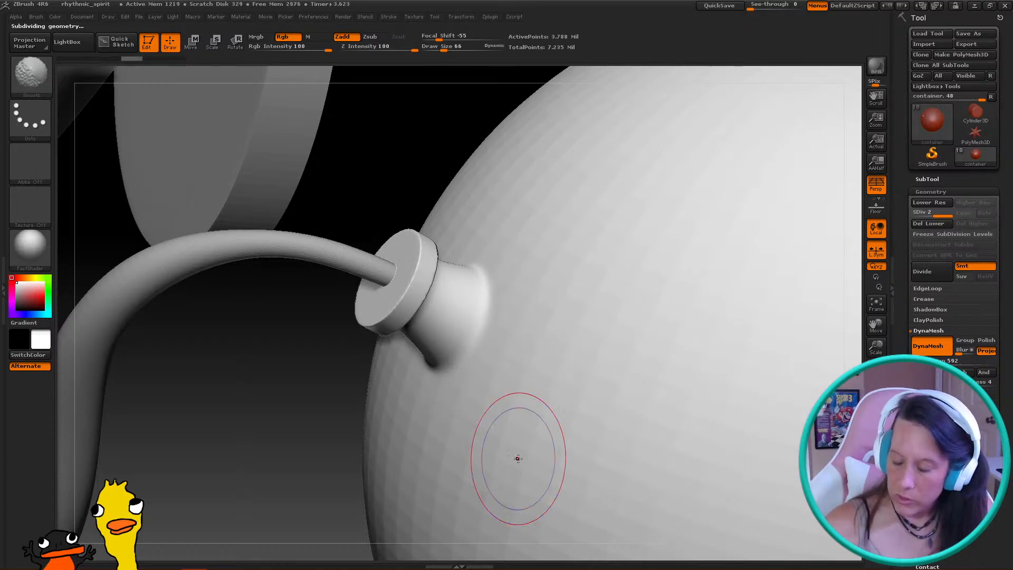
{"action": "mouse_move", "coordinate": [504, 397]}
{"action": "right_mouse_down"}
{"action": "mouse_move", "coordinate": [478, 398]}
{"action": "mouse_move", "coordinate": [438, 296]}
{"action": "right_mouse_up"}
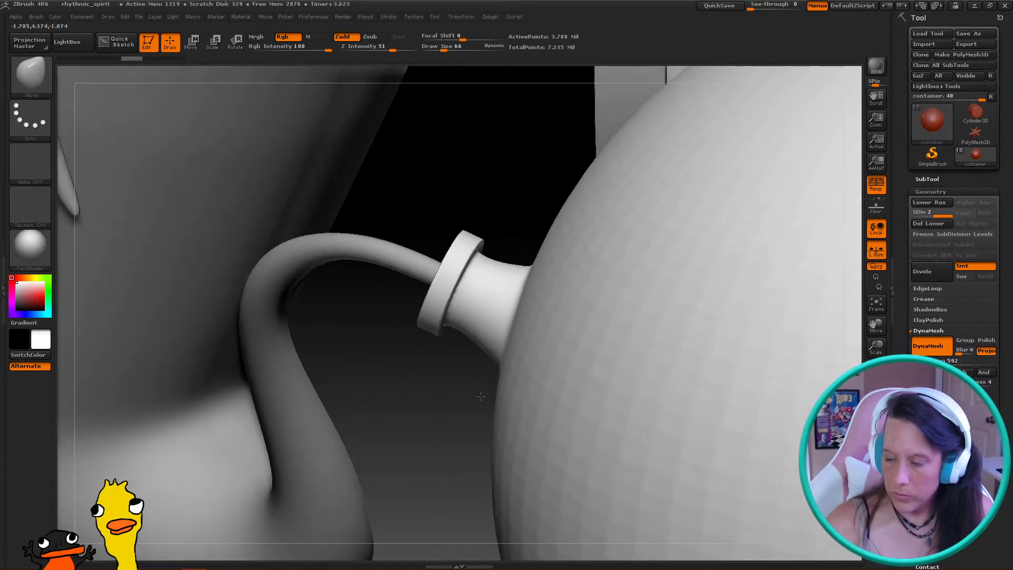
{"action": "left_click_drag", "start_coordinate": [395, 208], "coordinate": [452, 368], "text": "ctrl"}
{"action": "left_click_drag", "start_coordinate": [528, 378], "coordinate": [539, 377], "text": "ctrl"}
{"action": "right_click_drag", "start_coordinate": [570, 410], "coordinate": [520, 281], "text": "ctrl"}
Try to mask the neck and the ball surface around it, and clear the mask
{"action": "mouse_move", "coordinate": [565, 335]}
{"action": "right_mouse_down", "text": "alt"}
{"action": "mouse_move", "coordinate": [587, 345]}
{"action": "mouse_move", "coordinate": [566, 318]}
{"action": "mouse_move", "coordinate": [524, 324]}
{"action": "right_mouse_up", "text": "alt"}
{"action": "key", "text": "ctrl+shift"}
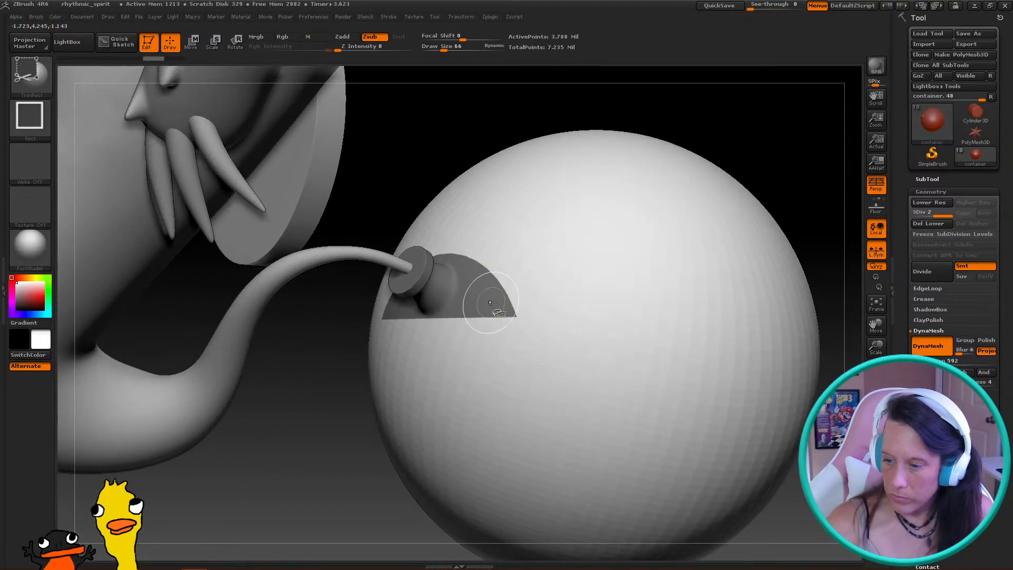
{"action": "key", "text": "ctrl"}
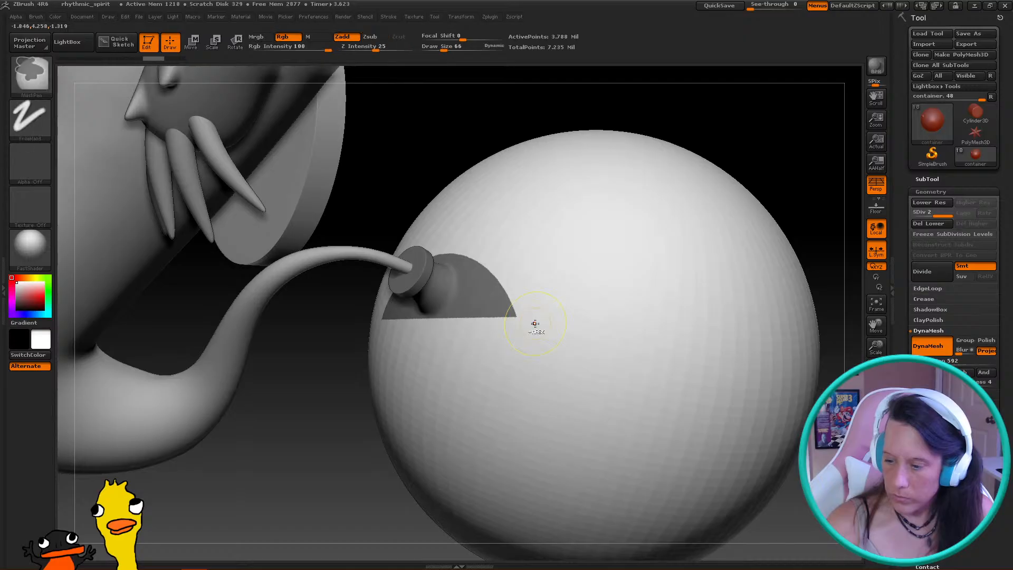
{"action": "mouse_move", "coordinate": [558, 354]}
{"action": "left_mouse_down", "text": "ctrl+shift"}
{"action": "mouse_move", "coordinate": [508, 244]}
{"action": "mouse_move", "coordinate": [461, 245]}
{"action": "left_mouse_up", "text": "ctrl+shift"}
{"action": "key", "text": "ctrl"}
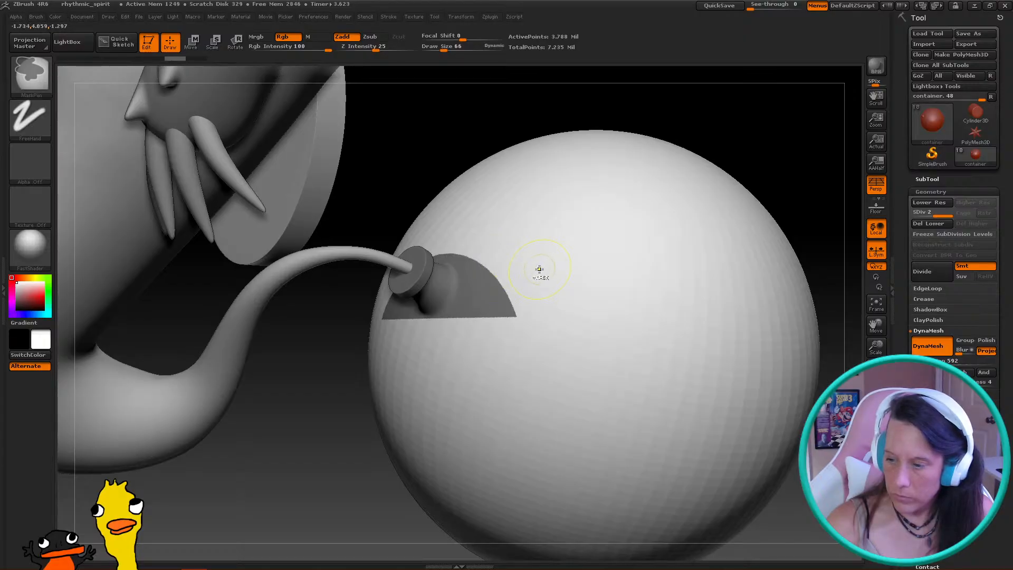
{"action": "key", "text": "ctrl"}
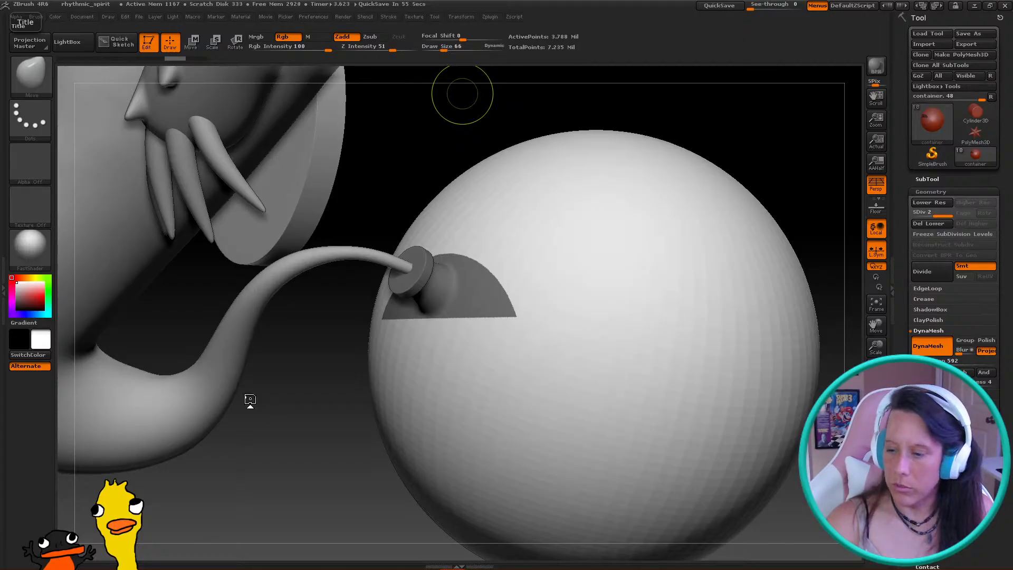
{"action": "left_click_drag", "start_coordinate": [323, 373], "coordinate": [291, 364], "text": "ctrl"}
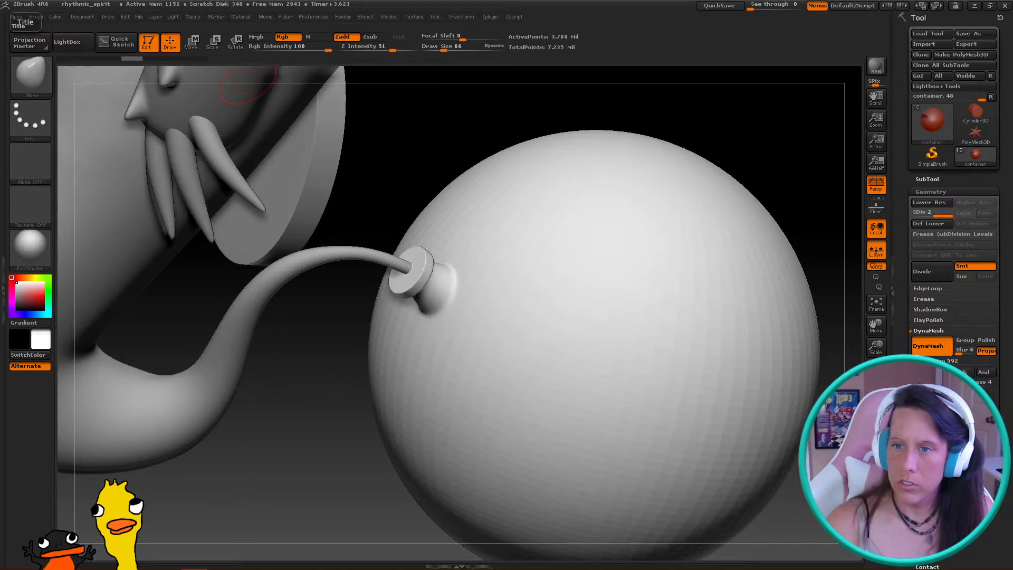
Mask the container's neck and cap, and trim the excess mask off the surrounding ball surface
{"action": "right_click_drag", "start_coordinate": [486, 336], "coordinate": [501, 336]}
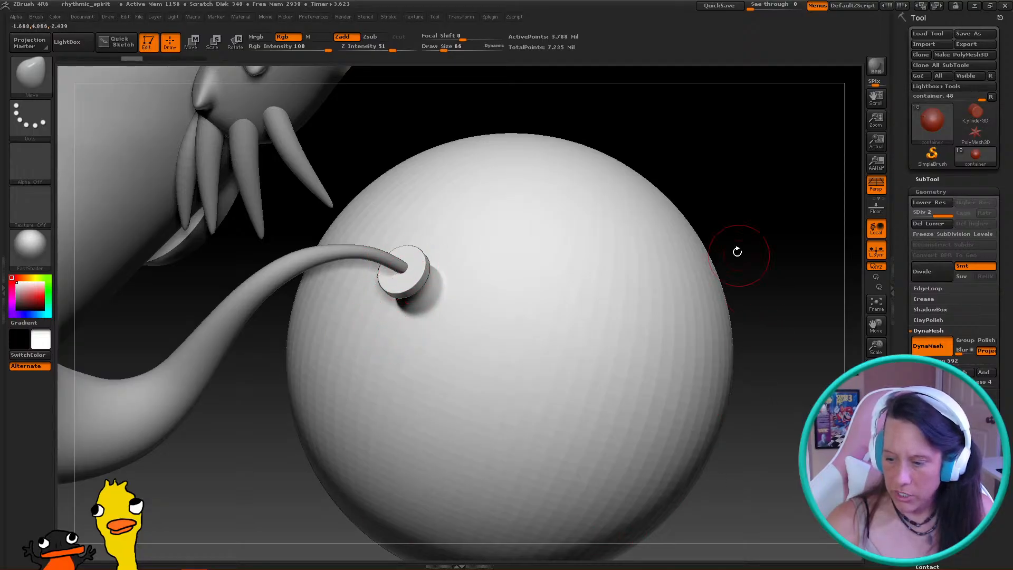
{"action": "mouse_move", "coordinate": [715, 384]}
{"action": "right_mouse_down"}
{"action": "mouse_move", "coordinate": [651, 358]}
{"action": "mouse_move", "coordinate": [432, 311]}
{"action": "right_mouse_up"}
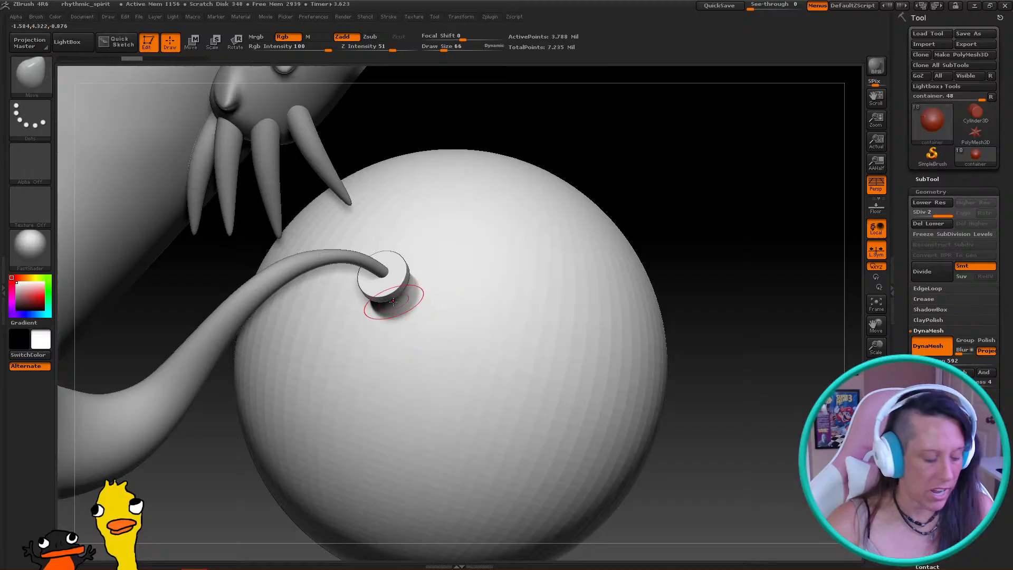
{"action": "mouse_move", "coordinate": [391, 295]}
{"action": "left_mouse_down", "text": "ctrl"}
{"action": "mouse_move", "coordinate": [372, 275]}
{"action": "mouse_move", "coordinate": [382, 287]}
{"action": "left_mouse_up", "text": "ctrl"}
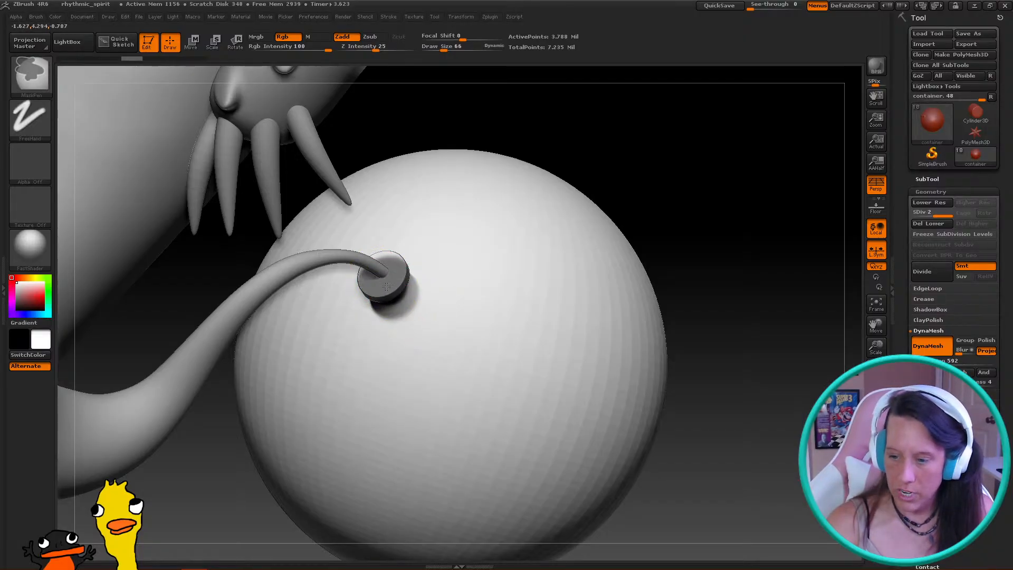
{"action": "mouse_move", "coordinate": [384, 290]}
{"action": "right_mouse_down"}
{"action": "mouse_move", "coordinate": [493, 283]}
{"action": "mouse_move", "coordinate": [462, 271]}
{"action": "mouse_move", "coordinate": [406, 298]}
{"action": "mouse_move", "coordinate": [380, 299]}
{"action": "right_mouse_up"}
{"action": "mouse_move", "coordinate": [473, 303]}
{"action": "left_mouse_down", "text": "ctrl"}
{"action": "mouse_move", "coordinate": [520, 300]}
{"action": "mouse_move", "coordinate": [491, 316]}
{"action": "mouse_move", "coordinate": [528, 316]}
{"action": "left_mouse_up", "text": "ctrl"}
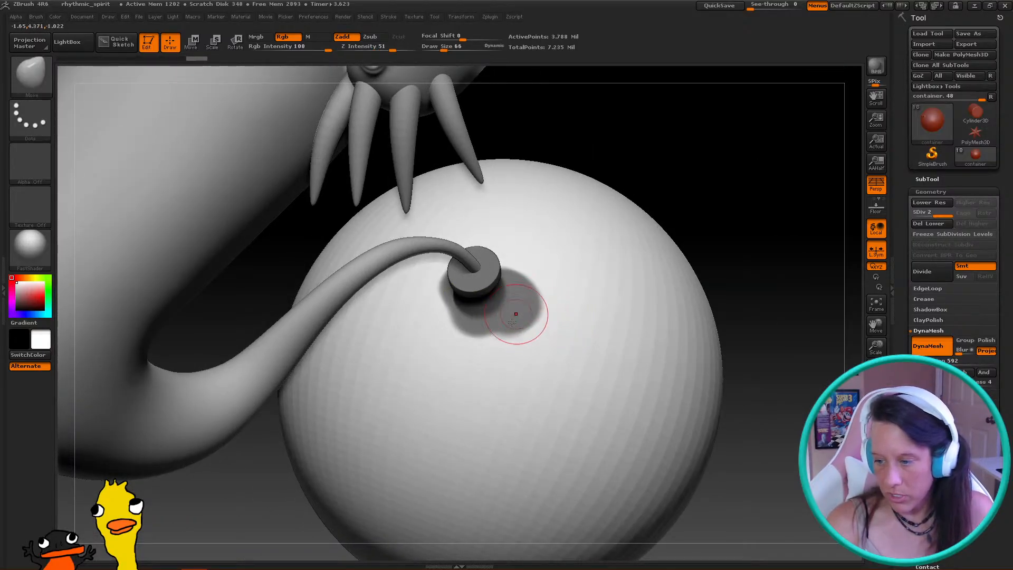
{"action": "key", "text": "ctrl+shift"}
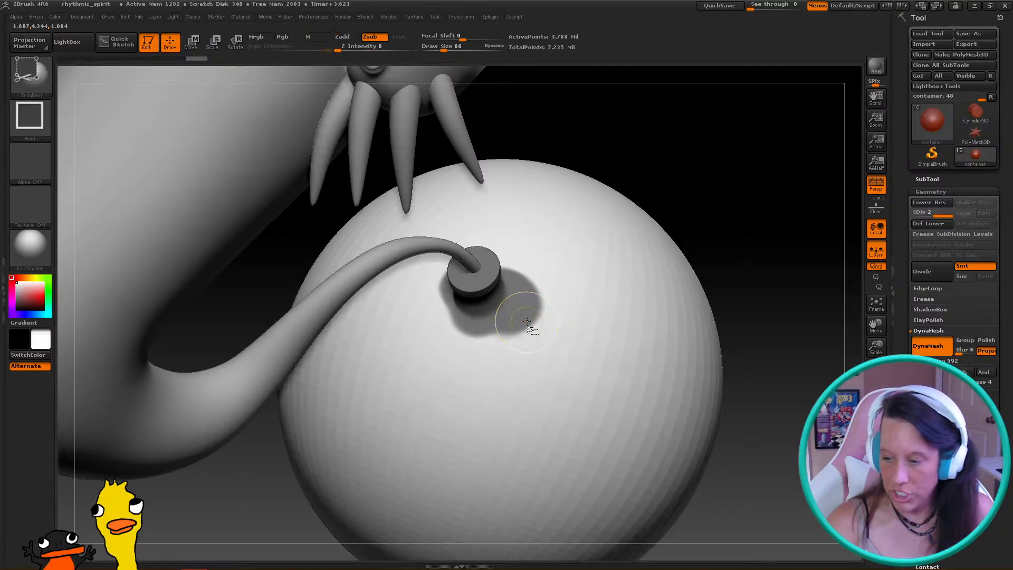
{"action": "key", "text": "ctrl"}
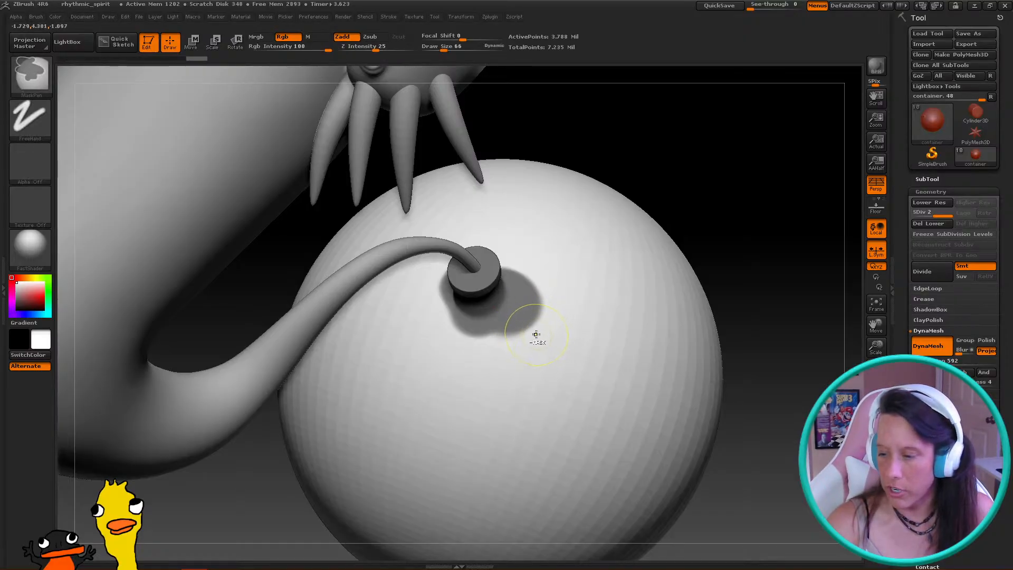
{"action": "left_click_drag", "start_coordinate": [512, 345], "coordinate": [540, 297], "text": "ctrl+alt"}
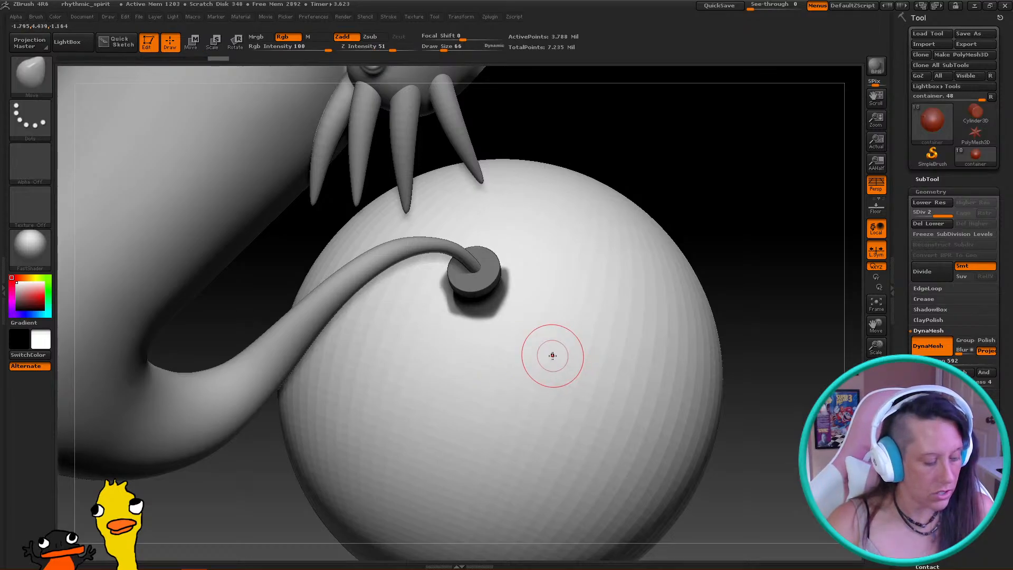
Invert the mask to check its coverage around the neck, and invert it back to protect the neck
{"action": "key", "text": "ctrl"}
{"action": "key", "text": "ctrl"}
{"action": "key", "text": "ctrl"}
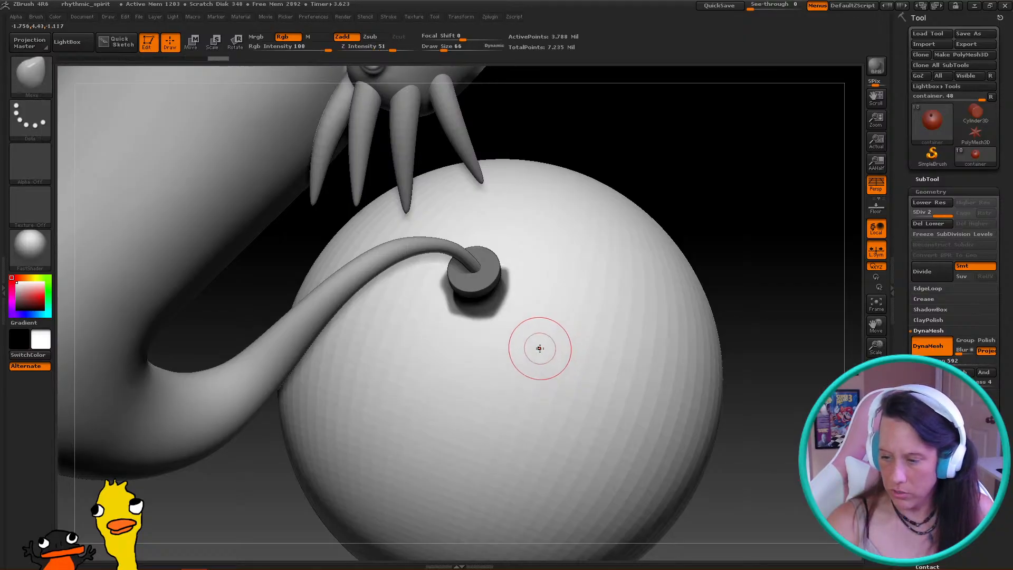
{"action": "key", "text": "ctrl+i"}
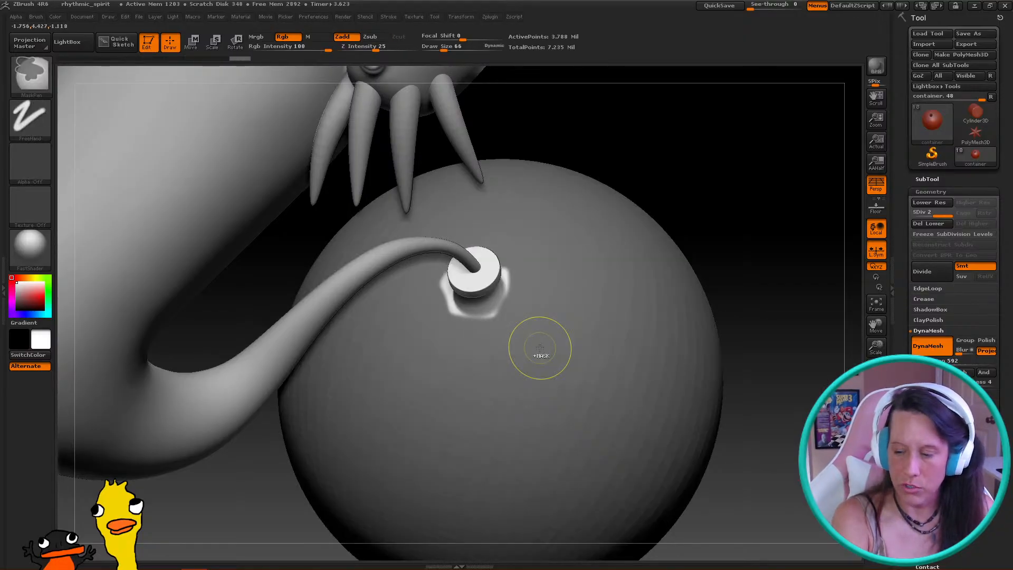
{"action": "key", "text": "ctrl+i"}
{"action": "key", "text": "ctrl+i"}
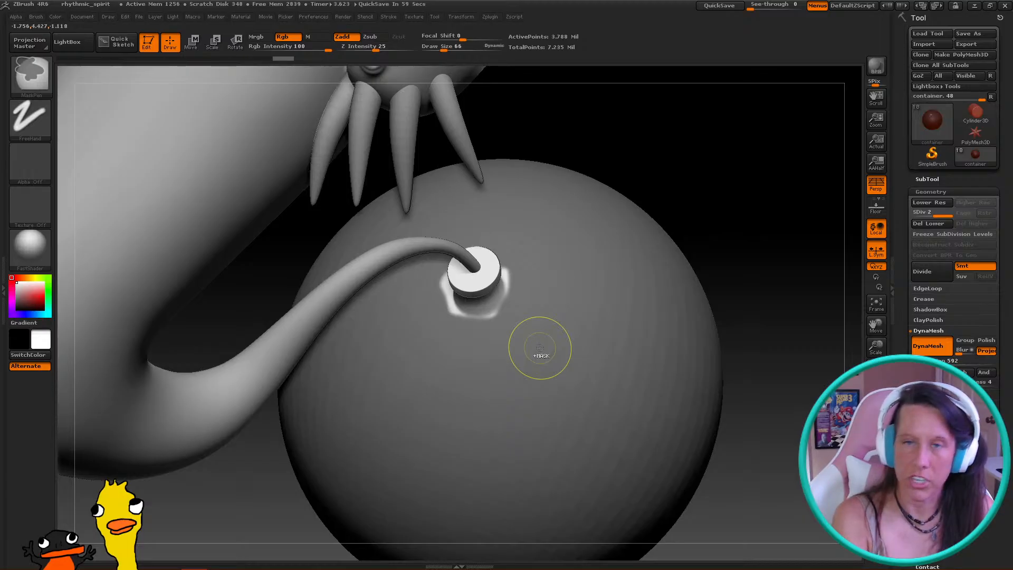
{"action": "key", "text": "ctrl+i"}
{"action": "key", "text": "ctrl+i"}
{"action": "key", "text": "ctrl+i"}
{"action": "key", "text": "ctrl+i"}
{"action": "key", "text": "ctrl+i"}
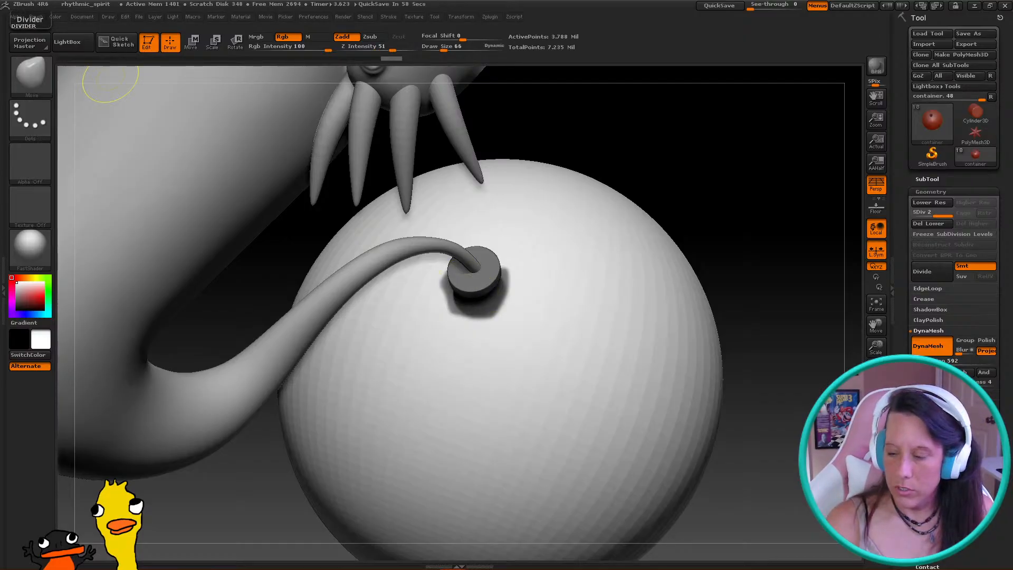
Enlarge the brush to a draw size of 350 and smooth the faceted surface of the ball from several sides
{"action": "right_click_drag", "start_coordinate": [551, 389], "coordinate": [572, 338]}
{"action": "right_click_drag", "start_coordinate": [528, 364], "coordinate": [599, 385]}
{"action": "key", "text": "bracketright"}
{"action": "key", "text": "bracketright"}
{"action": "key", "text": "bracketright"}
{"action": "key", "text": "bracketright"}
{"action": "key", "text": "bracketright"}
{"action": "key", "text": "bracketright"}
{"action": "key", "text": "bracketright"}
{"action": "key", "text": "bracketright"}
{"action": "key", "text": "bracketright"}
{"action": "key", "text": "bracketright"}
{"action": "key", "text": "bracketright"}
{"action": "key", "text": "bracketright"}
{"action": "key", "text": "bracketright"}
{"action": "key", "text": "bracketright"}
{"action": "key", "text": "bracketright"}
{"action": "key", "text": "bracketright"}
{"action": "key", "text": "bracketright"}
{"action": "key", "text": "bracketright"}
{"action": "key", "text": "bracketright"}
{"action": "key", "text": "bracketright"}
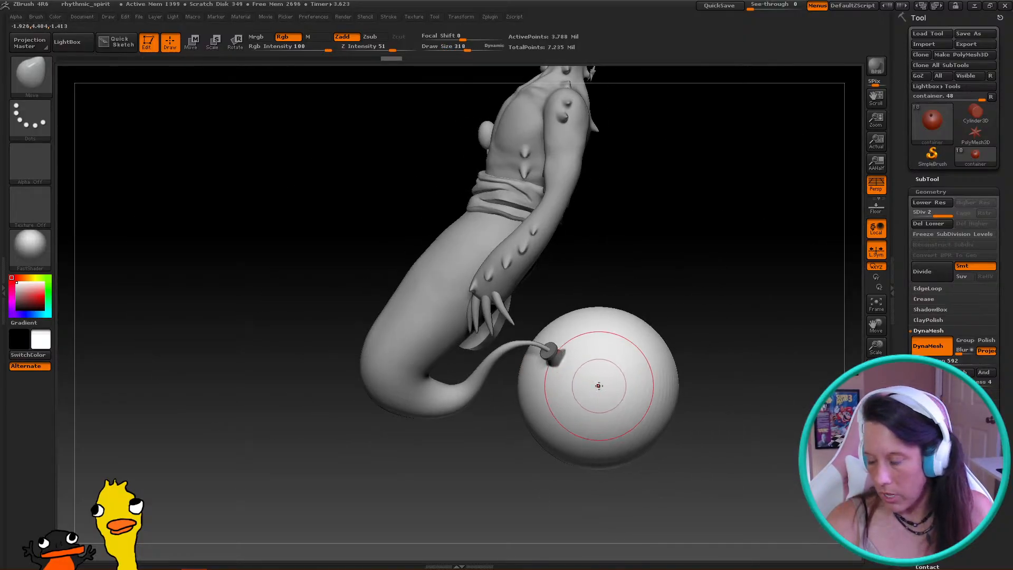
{"action": "key", "text": "shift"}
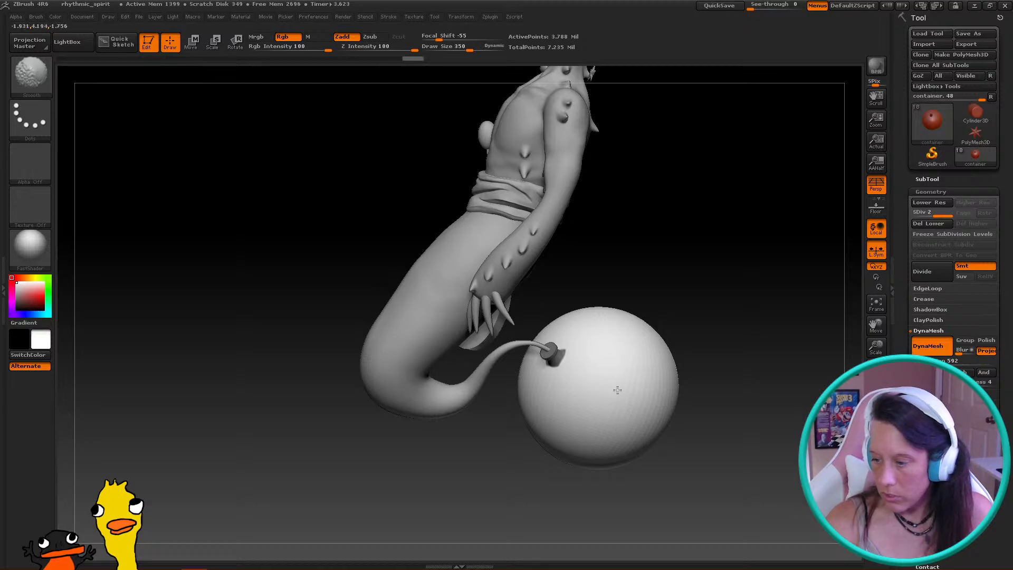
{"action": "left_click_drag", "start_coordinate": [643, 405], "coordinate": [666, 401], "text": "shift"}
{"action": "mouse_move", "coordinate": [686, 400]}
{"action": "right_mouse_down"}
{"action": "mouse_move", "coordinate": [744, 389]}
{"action": "mouse_move", "coordinate": [703, 373]}
{"action": "mouse_move", "coordinate": [707, 401]}
{"action": "right_mouse_up"}
{"action": "left_click_drag", "start_coordinate": [677, 394], "coordinate": [656, 436], "text": "shift"}
{"action": "mouse_move", "coordinate": [755, 410]}
{"action": "left_mouse_down", "text": "alt"}
{"action": "mouse_move", "coordinate": [622, 366]}
{"action": "mouse_move", "coordinate": [645, 395]}
{"action": "left_mouse_up", "text": "alt"}
{"action": "left_click", "coordinate": [50, 87]}
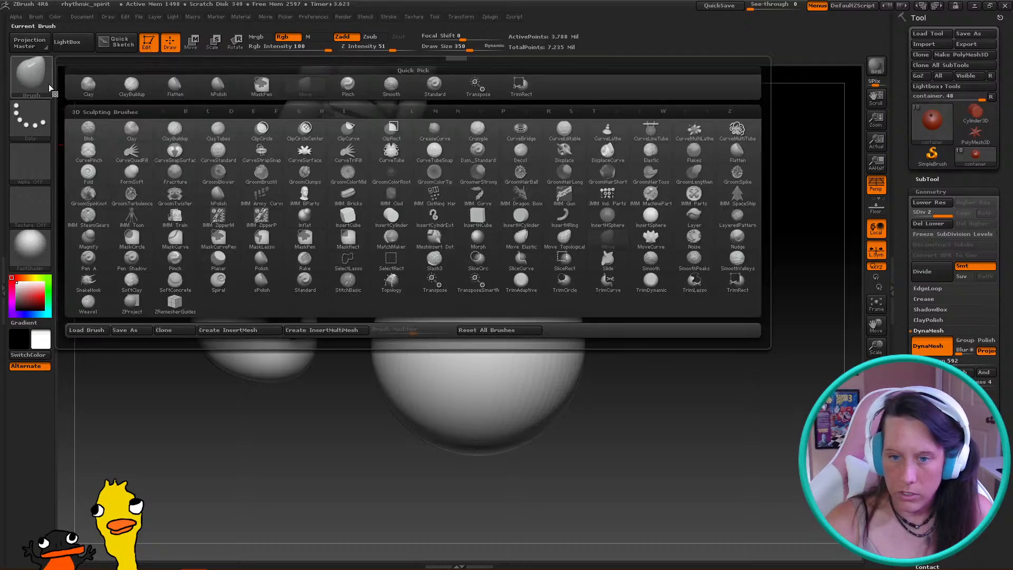
{"action": "key", "text": "c"}
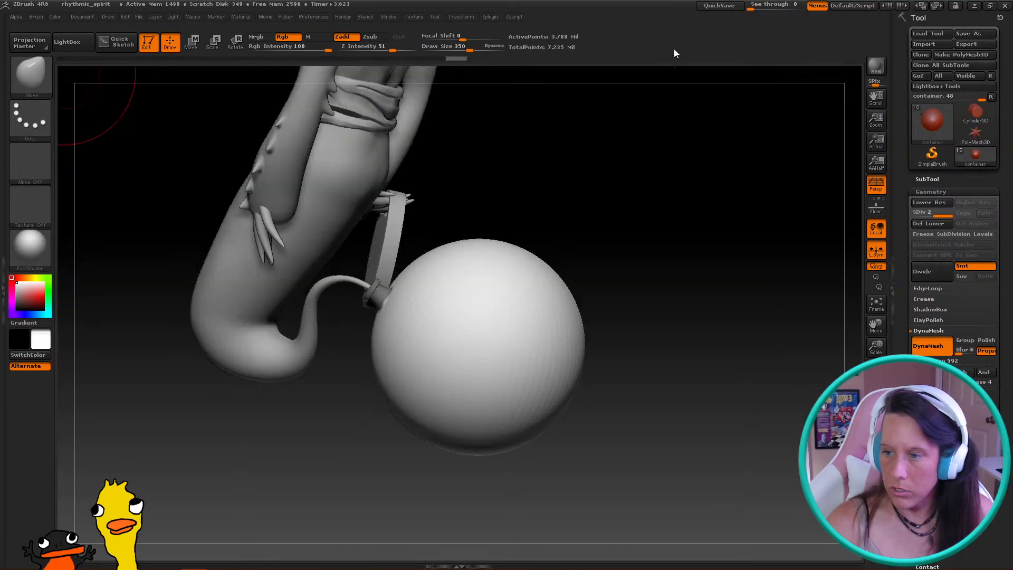
{"action": "mouse_move", "coordinate": [460, 281]}
{"action": "left_mouse_down", "text": "shift"}
{"action": "mouse_move", "coordinate": [553, 345]}
{"action": "mouse_move", "coordinate": [530, 348]}
{"action": "left_mouse_up", "text": "shift"}
{"action": "mouse_move", "coordinate": [524, 336]}
{"action": "right_mouse_down", "text": "alt"}
{"action": "mouse_move", "coordinate": [515, 334]}
{"action": "mouse_move", "coordinate": [565, 375]}
{"action": "mouse_move", "coordinate": [524, 333]}
{"action": "right_mouse_up", "text": "alt"}
{"action": "mouse_move", "coordinate": [511, 369]}
{"action": "left_mouse_down", "text": "shift"}
{"action": "mouse_move", "coordinate": [568, 376]}
{"action": "mouse_move", "coordinate": [554, 424]}
{"action": "left_mouse_up", "text": "shift"}
{"action": "mouse_move", "coordinate": [545, 353]}
{"action": "right_mouse_down", "text": "alt"}
{"action": "mouse_move", "coordinate": [502, 326]}
{"action": "mouse_move", "coordinate": [575, 316]}
{"action": "right_mouse_up", "text": "alt"}
Try deleting the container's lower subdivision levels and smoothing the ball, and undo the attempt
{"action": "left_click", "coordinate": [930, 221]}
{"action": "mouse_move", "coordinate": [620, 340]}
{"action": "right_mouse_down"}
{"action": "mouse_move", "coordinate": [591, 343]}
{"action": "mouse_move", "coordinate": [534, 412]}
{"action": "right_mouse_up"}
{"action": "left_click_drag", "start_coordinate": [483, 416], "coordinate": [510, 395], "text": "shift"}
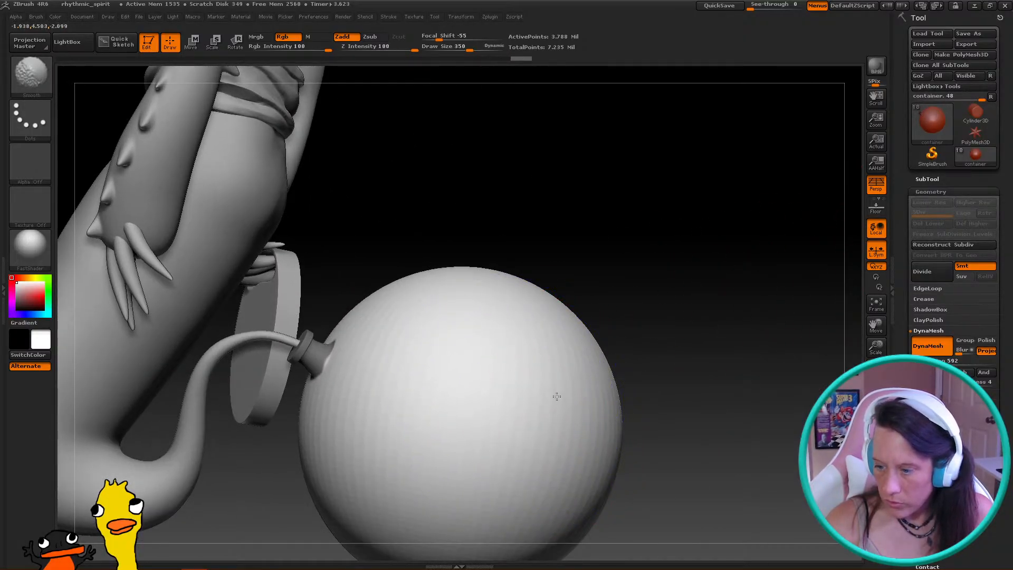
{"action": "key", "text": "ctrl+z"}
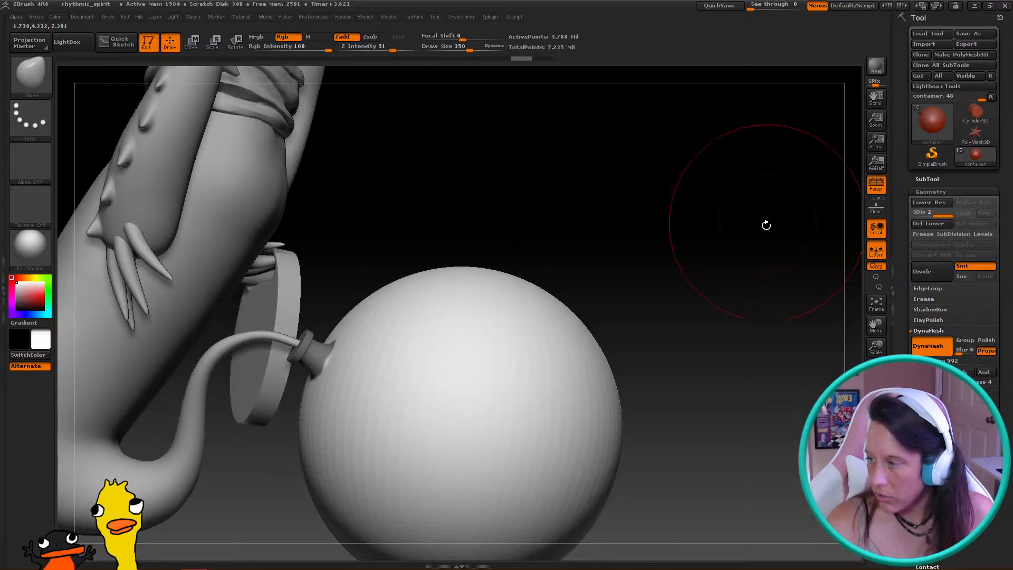
Lower the container to subdivision level 1 and smooth the whole ball from all sides with the large Smooth brush
{"action": "left_click_drag", "start_coordinate": [938, 215], "coordinate": [903, 215]}
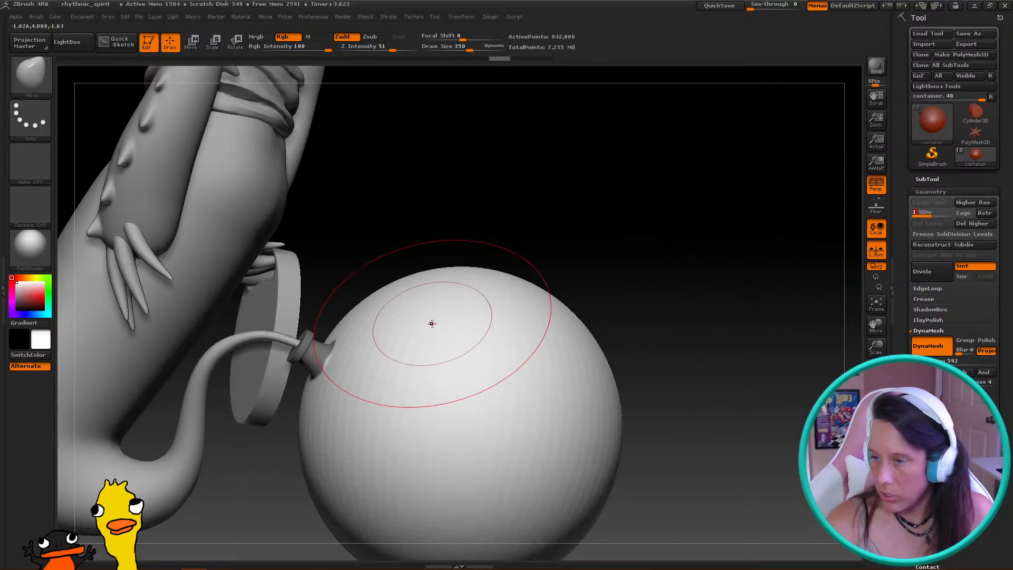
{"action": "left_click_drag", "start_coordinate": [425, 386], "coordinate": [446, 436], "text": "shift"}
{"action": "mouse_move", "coordinate": [686, 351]}
{"action": "left_mouse_down"}
{"action": "mouse_move", "coordinate": [685, 335]}
{"action": "mouse_move", "coordinate": [591, 312]}
{"action": "left_mouse_up"}
{"action": "left_click_drag", "start_coordinate": [475, 349], "coordinate": [508, 415], "text": "shift"}
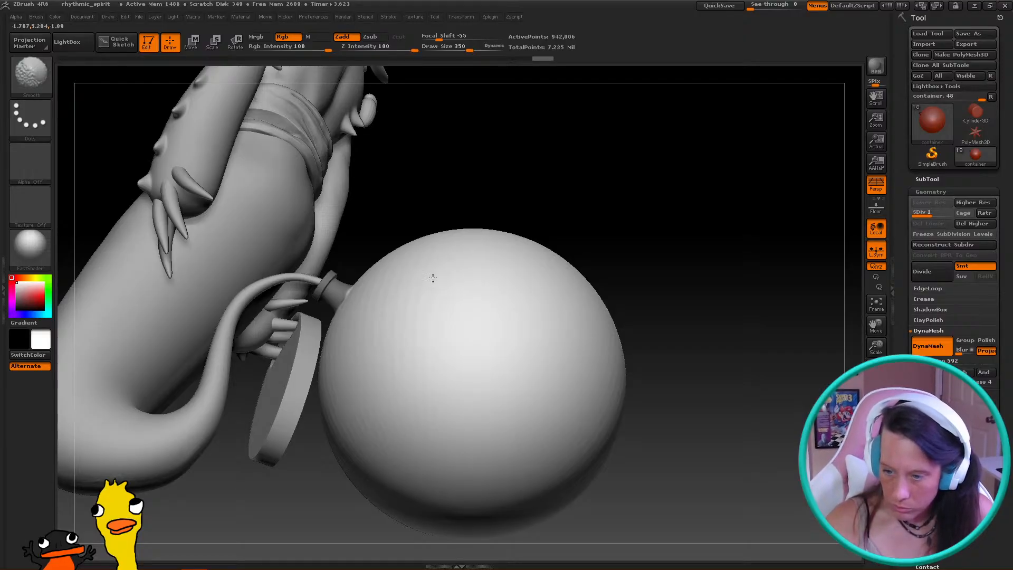
{"action": "mouse_move", "coordinate": [755, 227]}
{"action": "left_mouse_down"}
{"action": "mouse_move", "coordinate": [529, 328]}
{"action": "mouse_move", "coordinate": [418, 271]}
{"action": "left_mouse_up"}
{"action": "left_click_drag", "start_coordinate": [554, 338], "coordinate": [600, 333], "text": "shift"}
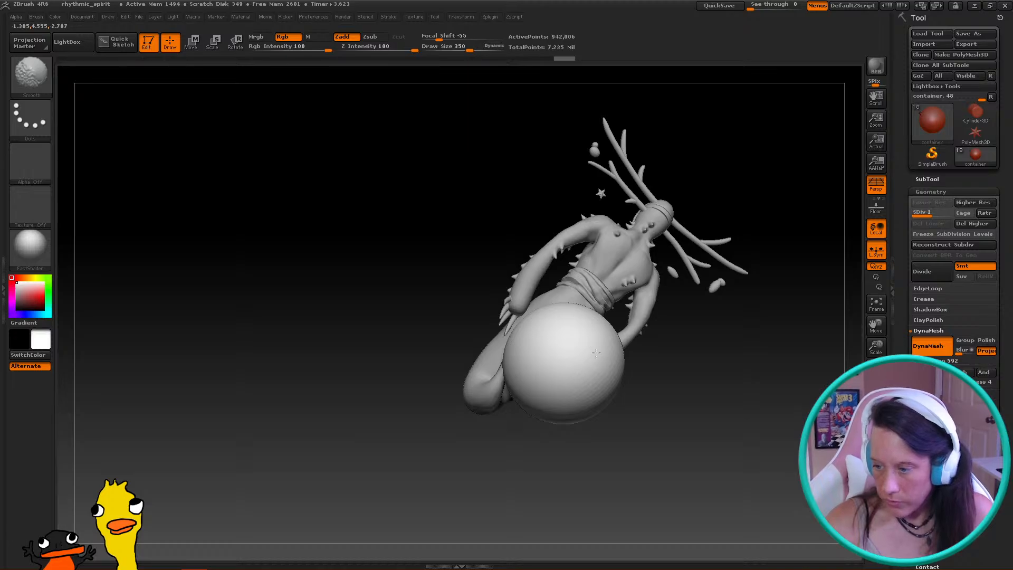
{"action": "left_click_drag", "start_coordinate": [569, 381], "coordinate": [594, 380], "text": "shift"}
{"action": "mouse_move", "coordinate": [713, 385]}
{"action": "left_mouse_down"}
{"action": "mouse_move", "coordinate": [635, 366]}
{"action": "mouse_move", "coordinate": [619, 387]}
{"action": "left_mouse_up"}
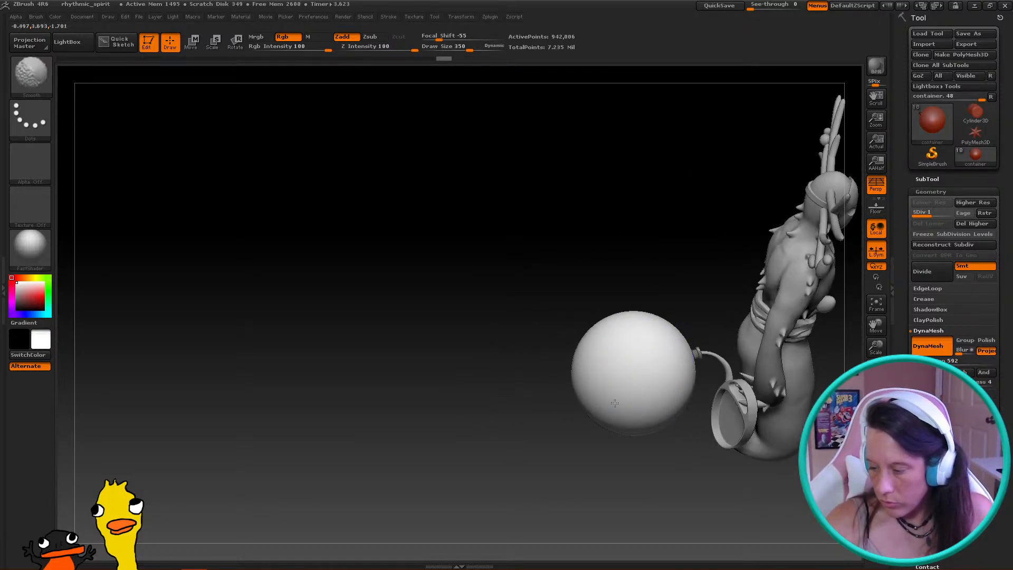
{"action": "mouse_move", "coordinate": [588, 434]}
{"action": "left_mouse_down", "text": "alt"}
{"action": "mouse_move", "coordinate": [519, 383]}
{"action": "mouse_move", "coordinate": [561, 380]}
{"action": "mouse_move", "coordinate": [584, 398]}
{"action": "mouse_move", "coordinate": [572, 362]}
{"action": "mouse_move", "coordinate": [609, 382]}
{"action": "mouse_move", "coordinate": [552, 317]}
{"action": "mouse_move", "coordinate": [590, 320]}
{"action": "left_mouse_up", "text": "alt"}
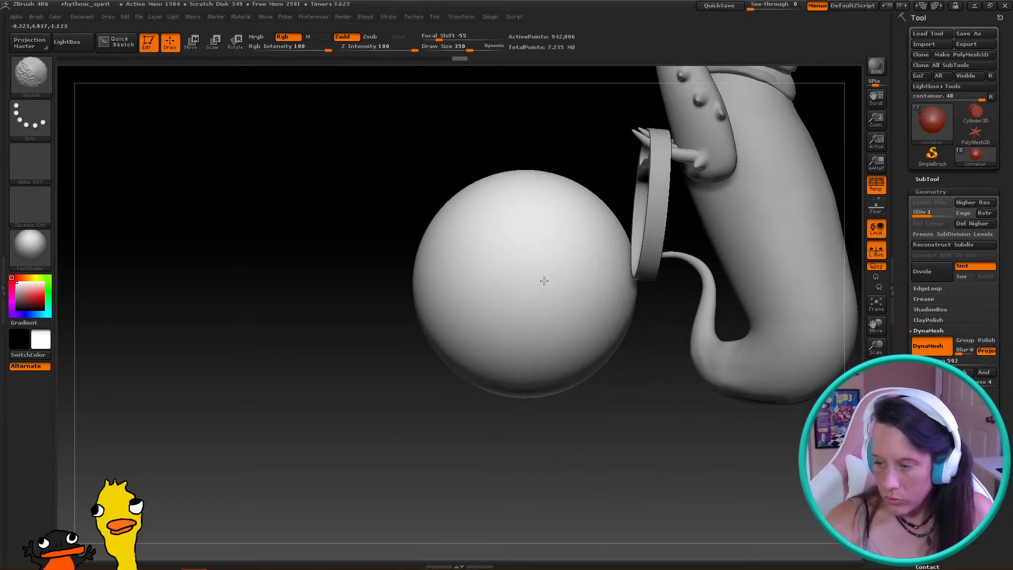
{"action": "left_click_drag", "start_coordinate": [466, 294], "coordinate": [717, 339]}
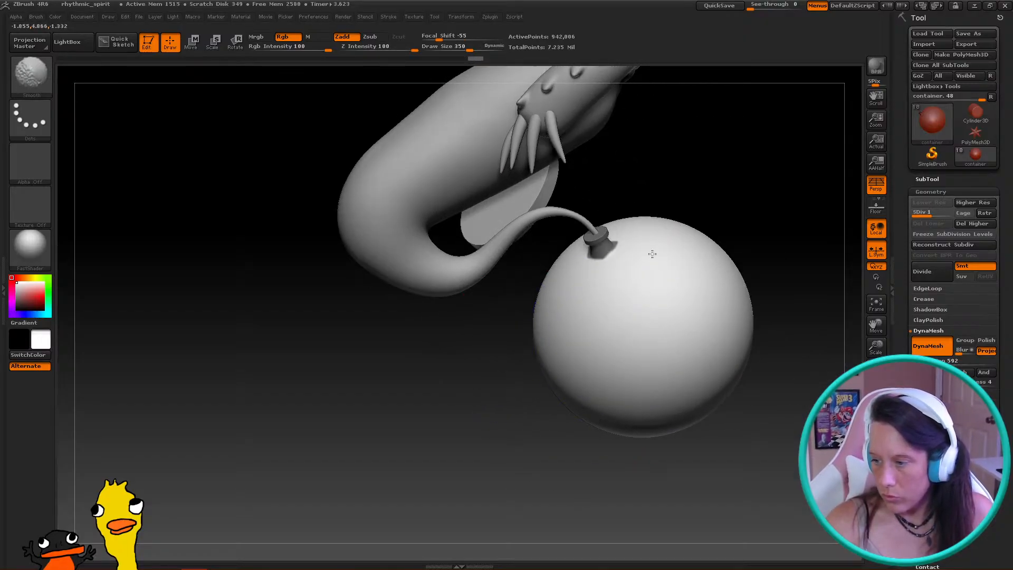
{"action": "left_click_drag", "start_coordinate": [783, 312], "coordinate": [723, 271]}
{"action": "mouse_move", "coordinate": [558, 390]}
{"action": "left_mouse_down", "text": "alt"}
{"action": "mouse_move", "coordinate": [545, 386]}
{"action": "mouse_move", "coordinate": [442, 456]}
{"action": "left_mouse_up", "text": "alt"}
{"action": "left_click_drag", "start_coordinate": [396, 418], "coordinate": [502, 348]}
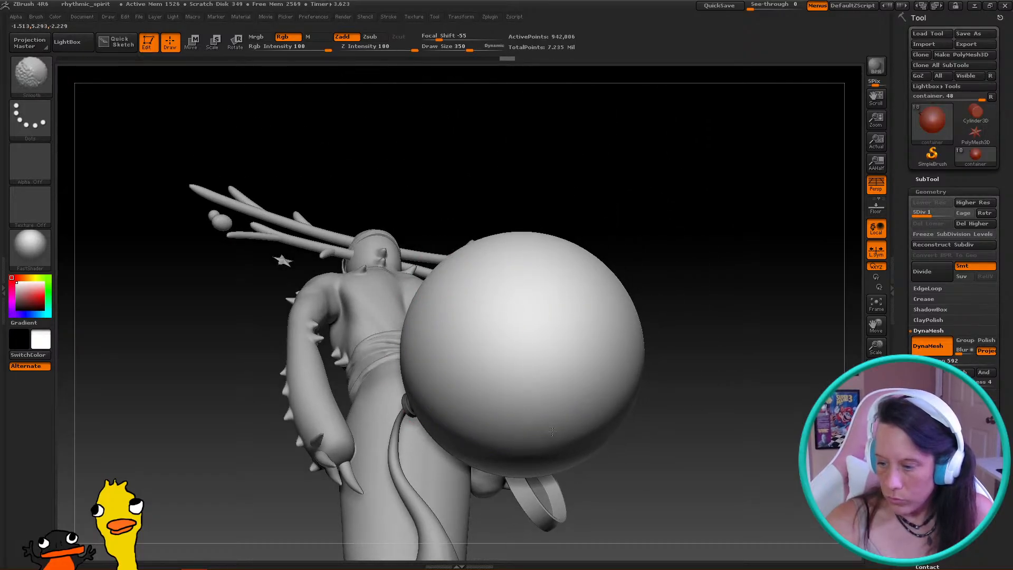
{"action": "mouse_move", "coordinate": [802, 294]}
{"action": "left_mouse_down"}
{"action": "mouse_move", "coordinate": [760, 385]}
{"action": "mouse_move", "coordinate": [683, 348]}
{"action": "mouse_move", "coordinate": [705, 294]}
{"action": "mouse_move", "coordinate": [707, 236]}
{"action": "mouse_move", "coordinate": [693, 217]}
{"action": "mouse_move", "coordinate": [640, 255]}
{"action": "mouse_move", "coordinate": [612, 369]}
{"action": "mouse_move", "coordinate": [381, 381]}
{"action": "mouse_move", "coordinate": [381, 473]}
{"action": "left_mouse_up"}
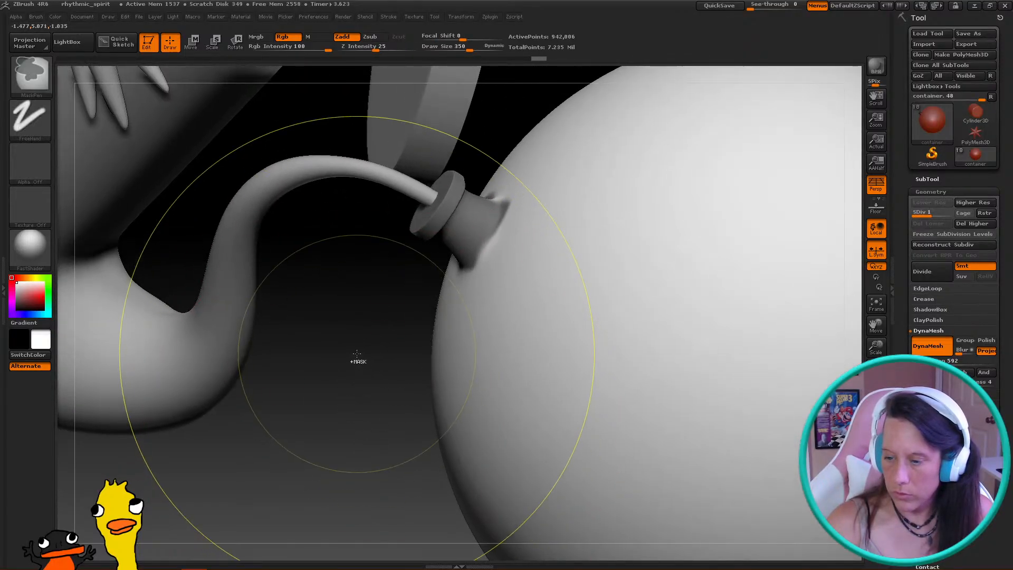
Clear the mask and smooth the seam between neck and ball with the draw size reduced to 66
{"action": "left_click", "coordinate": [357, 355], "text": "ctrl"}
{"action": "mouse_move", "coordinate": [355, 338]}
{"action": "left_mouse_down", "text": "ctrl"}
{"action": "mouse_move", "coordinate": [363, 355]}
{"action": "mouse_move", "coordinate": [358, 343]}
{"action": "mouse_move", "coordinate": [388, 357]}
{"action": "left_mouse_up", "text": "ctrl"}
{"action": "key", "text": "bracketleft"}
{"action": "key", "text": "bracketleft"}
{"action": "key", "text": "bracketleft"}
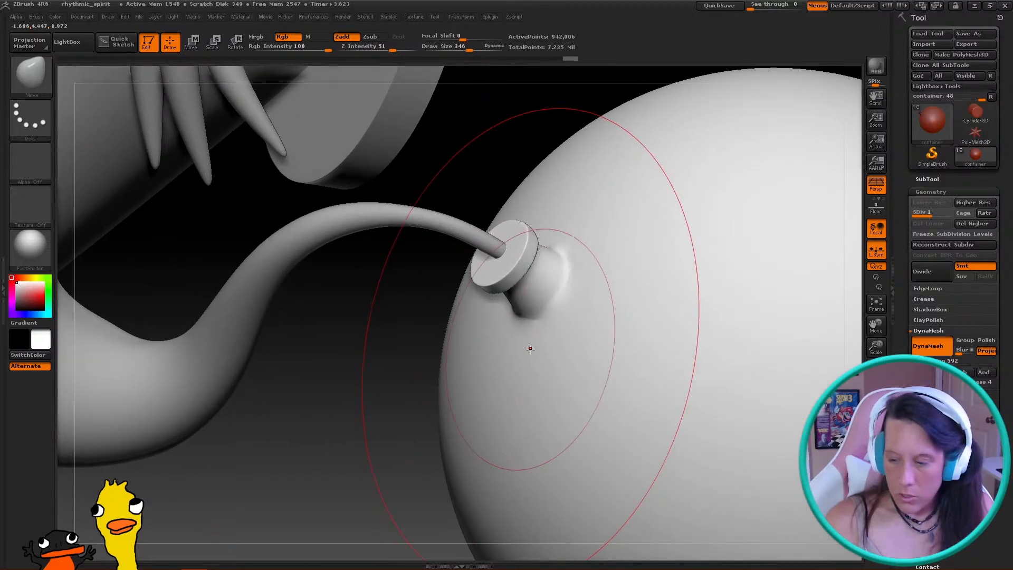
{"action": "key", "text": "bracketleft"}
{"action": "key", "text": "bracketleft"}
{"action": "key", "text": "bracketleft"}
{"action": "key", "text": "bracketleft"}
{"action": "key", "text": "bracketleft"}
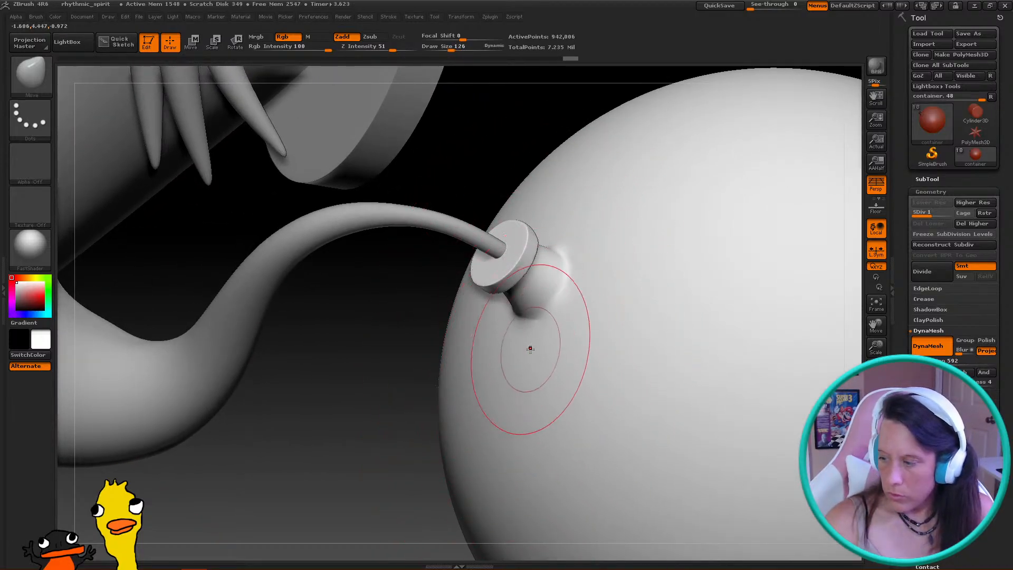
{"action": "key", "text": "shift"}
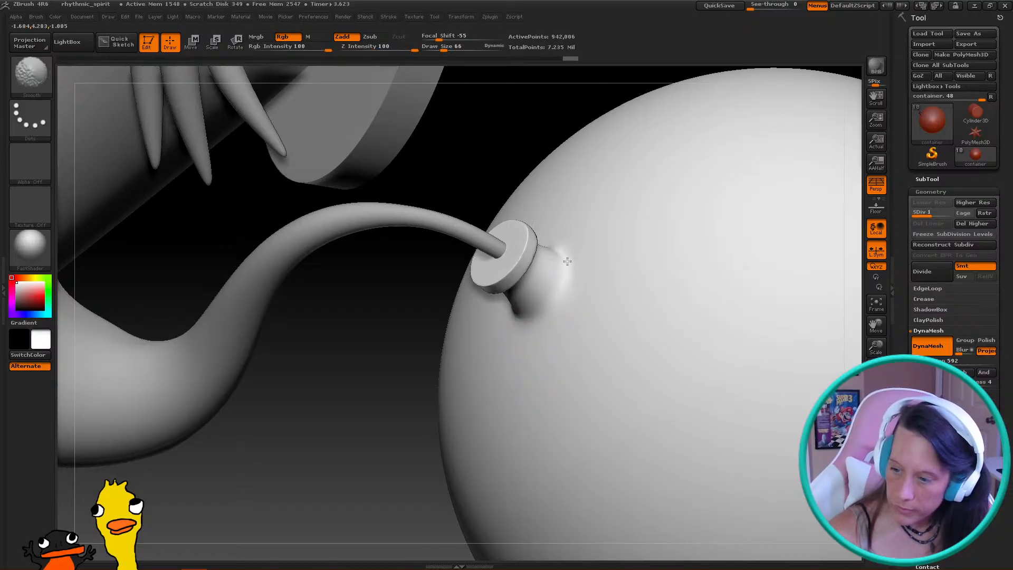
{"action": "left_click_drag", "start_coordinate": [566, 260], "coordinate": [551, 294], "text": "shift"}
Try smoothing the base of the neck from other angles at draw size 66, and undo the strokes
{"action": "left_click_drag", "start_coordinate": [415, 418], "coordinate": [375, 407]}
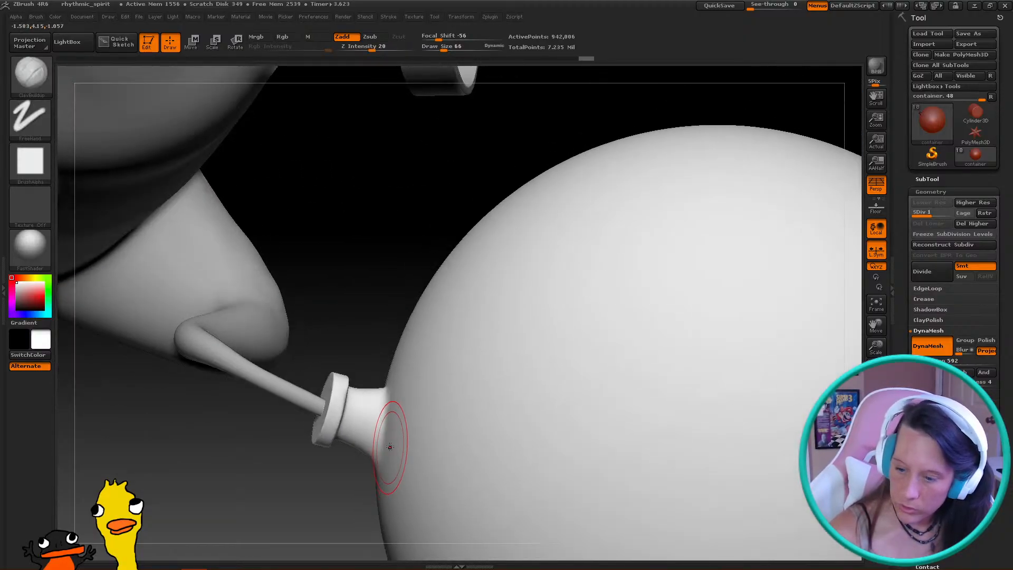
{"action": "key", "text": "shift"}
{"action": "left_click_drag", "start_coordinate": [360, 457], "coordinate": [550, 353]}
{"action": "key", "text": "ctrl+z"}
{"action": "left_click_drag", "start_coordinate": [608, 343], "coordinate": [568, 328]}
{"action": "mouse_move", "coordinate": [373, 412]}
{"action": "left_mouse_down", "text": "ctrl"}
{"action": "mouse_move", "coordinate": [372, 422]}
{"action": "mouse_move", "coordinate": [333, 429]}
{"action": "left_mouse_up", "text": "ctrl"}
{"action": "key", "text": "ctrl+z"}
Reduce the draw size to 26 and smooth the narrow transition at the base of the neck
{"action": "key", "text": "bracketleft"}
{"action": "key", "text": "bracketleft"}
{"action": "key", "text": "bracketleft"}
{"action": "key", "text": "bracketleft"}
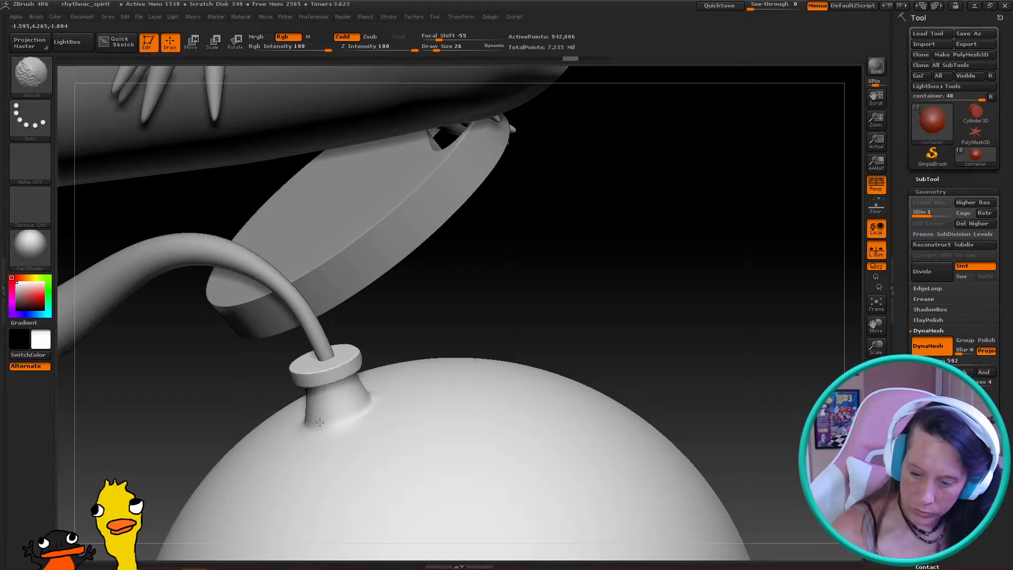
{"action": "mouse_move", "coordinate": [494, 299]}
{"action": "left_mouse_down"}
{"action": "mouse_move", "coordinate": [504, 326]}
{"action": "mouse_move", "coordinate": [398, 400]}
{"action": "left_mouse_up"}
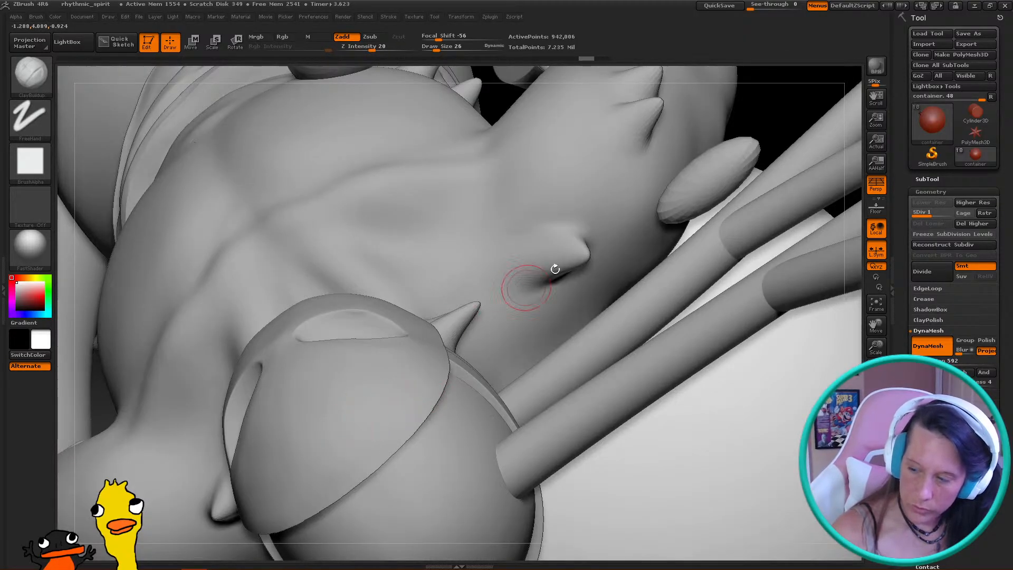
{"action": "left_click_drag", "start_coordinate": [787, 159], "coordinate": [375, 371]}
{"action": "key", "text": "shift"}
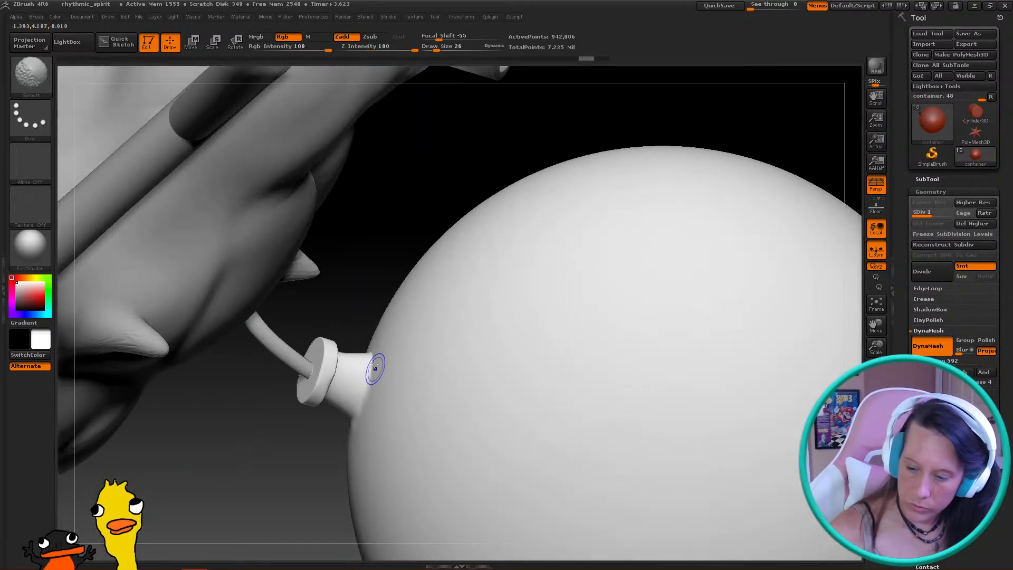
Isolate the container and smooth the base of its neck from all sides with the Smooth brush at draw size 26
{"action": "left_click", "coordinate": [876, 456]}
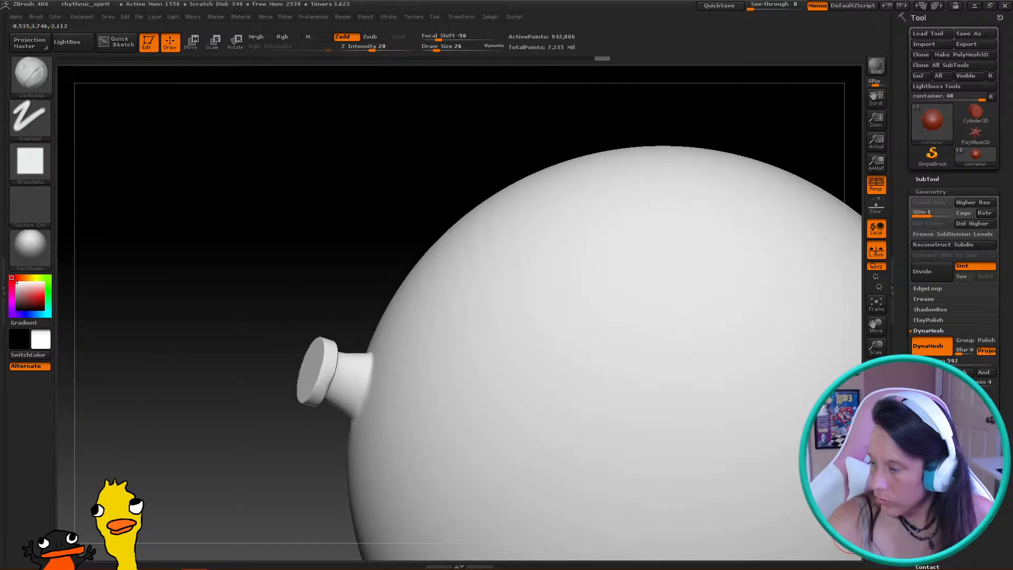
{"action": "left_click_drag", "start_coordinate": [321, 398], "coordinate": [386, 362]}
{"action": "key", "text": "shift"}
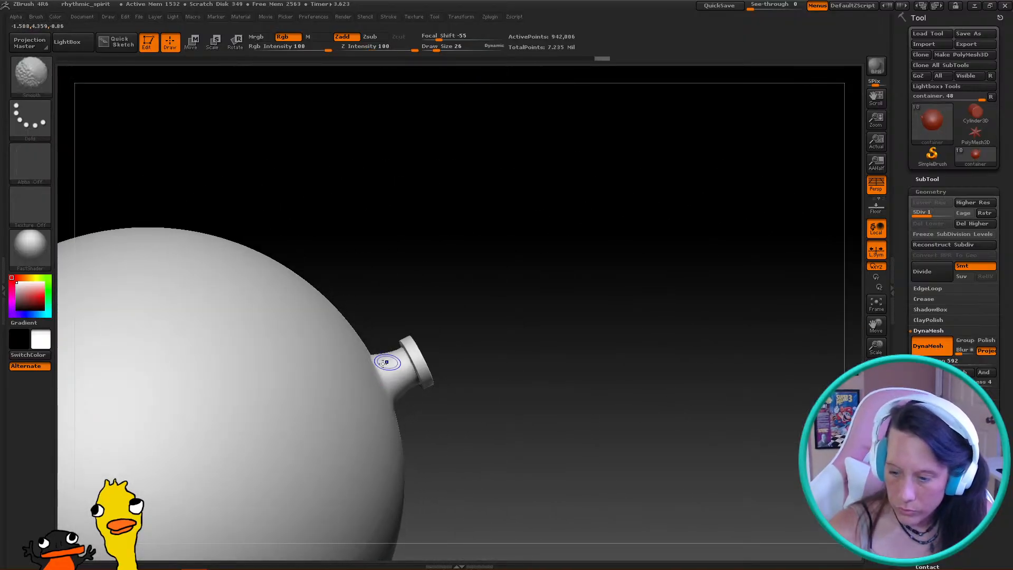
{"action": "mouse_move", "coordinate": [533, 310]}
{"action": "left_mouse_down", "text": "alt"}
{"action": "mouse_move", "coordinate": [642, 355]}
{"action": "mouse_move", "coordinate": [490, 278]}
{"action": "left_mouse_up", "text": "alt"}
{"action": "left_click_drag", "start_coordinate": [426, 432], "coordinate": [421, 417], "text": "shift"}
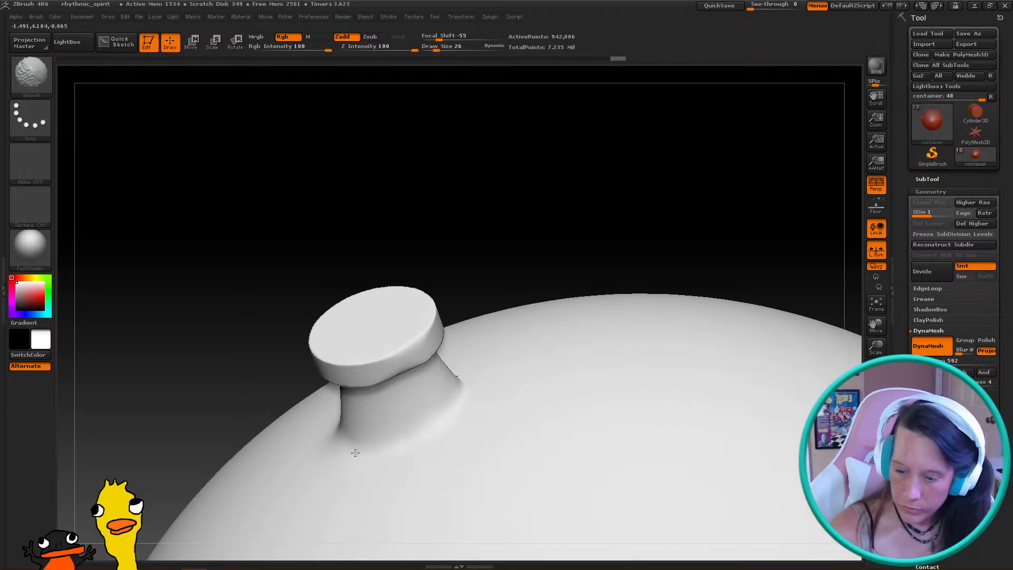
{"action": "left_click_drag", "start_coordinate": [607, 217], "coordinate": [502, 279]}
{"action": "left_click_drag", "start_coordinate": [482, 372], "coordinate": [477, 382], "text": "shift"}
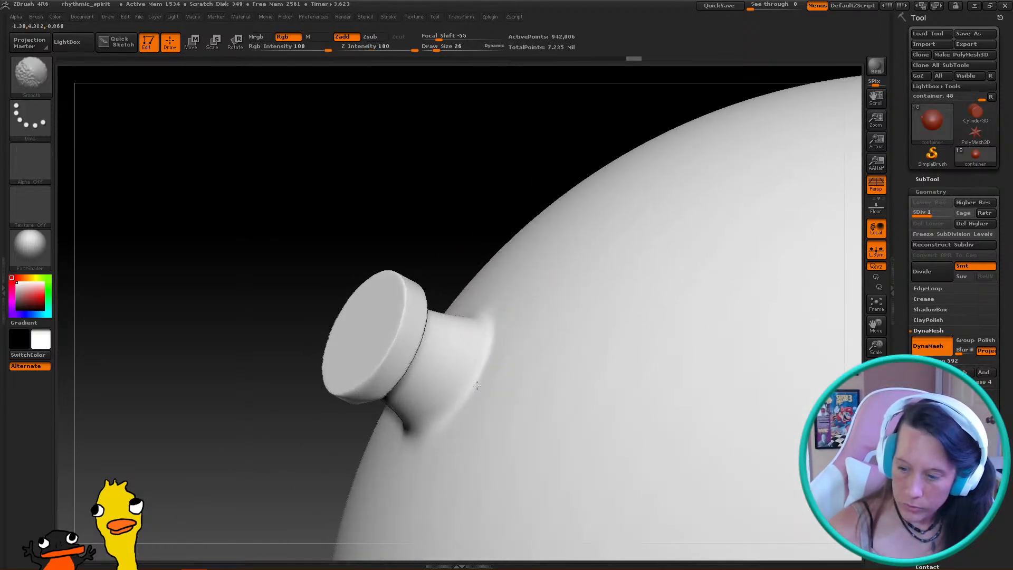
{"action": "left_click_drag", "start_coordinate": [470, 327], "coordinate": [498, 260]}
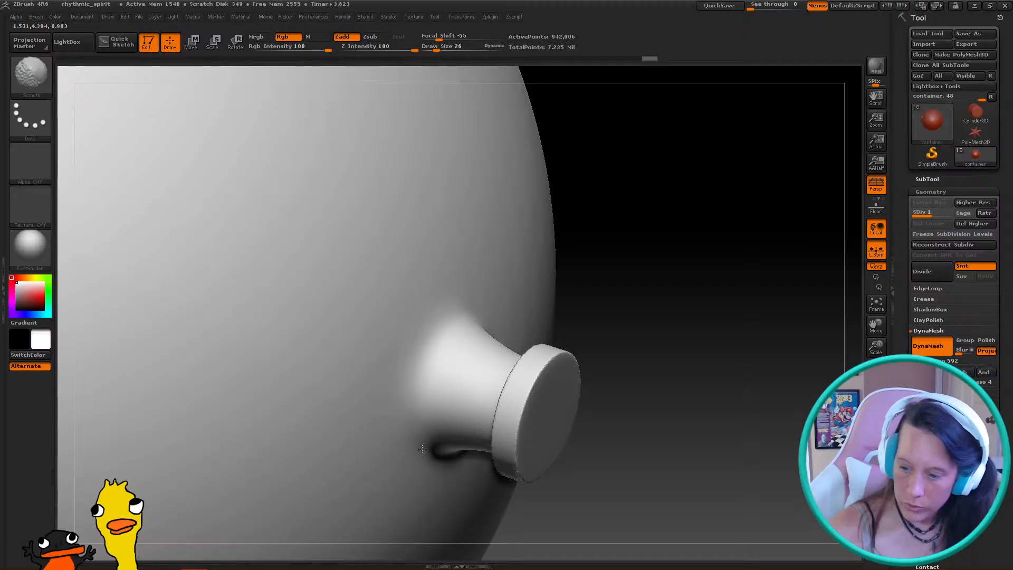
{"action": "mouse_move", "coordinate": [694, 309]}
{"action": "left_mouse_down"}
{"action": "mouse_move", "coordinate": [655, 197]}
{"action": "mouse_move", "coordinate": [628, 251]}
{"action": "mouse_move", "coordinate": [623, 208]}
{"action": "left_mouse_up"}
{"action": "mouse_move", "coordinate": [628, 251]}
{"action": "left_mouse_down", "text": "alt"}
{"action": "mouse_move", "coordinate": [658, 260]}
{"action": "mouse_move", "coordinate": [714, 235]}
{"action": "left_mouse_up", "text": "alt"}
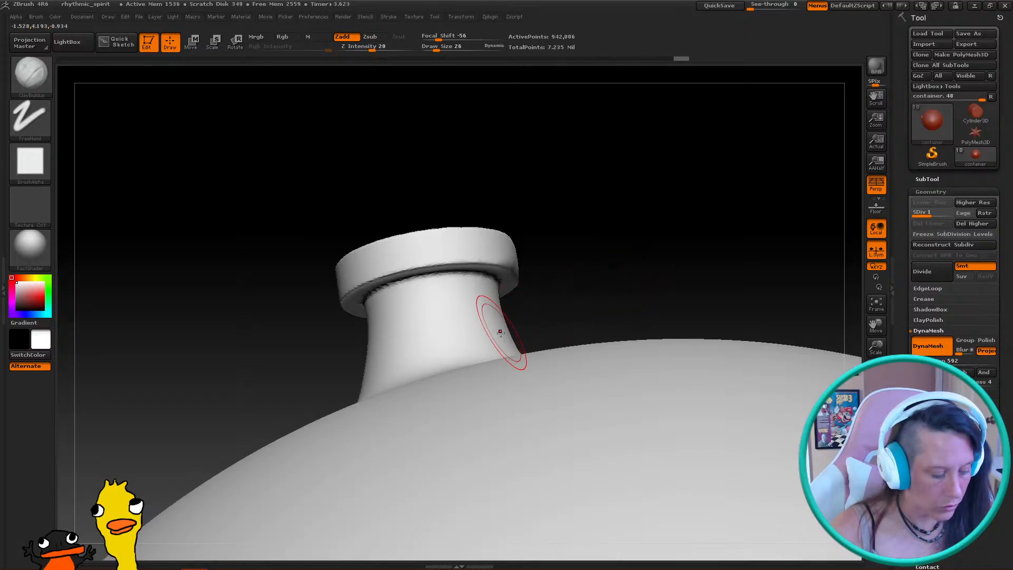
Even out the outer side of the neck's rim with the Flatten brush at draw size 26
{"action": "key", "text": "b"}
{"action": "key", "text": "f"}
{"action": "key", "text": "a"}
{"action": "mouse_move", "coordinate": [611, 253]}
{"action": "left_mouse_down"}
{"action": "mouse_move", "coordinate": [537, 283]}
{"action": "mouse_move", "coordinate": [547, 301]}
{"action": "mouse_move", "coordinate": [533, 334]}
{"action": "left_mouse_up"}
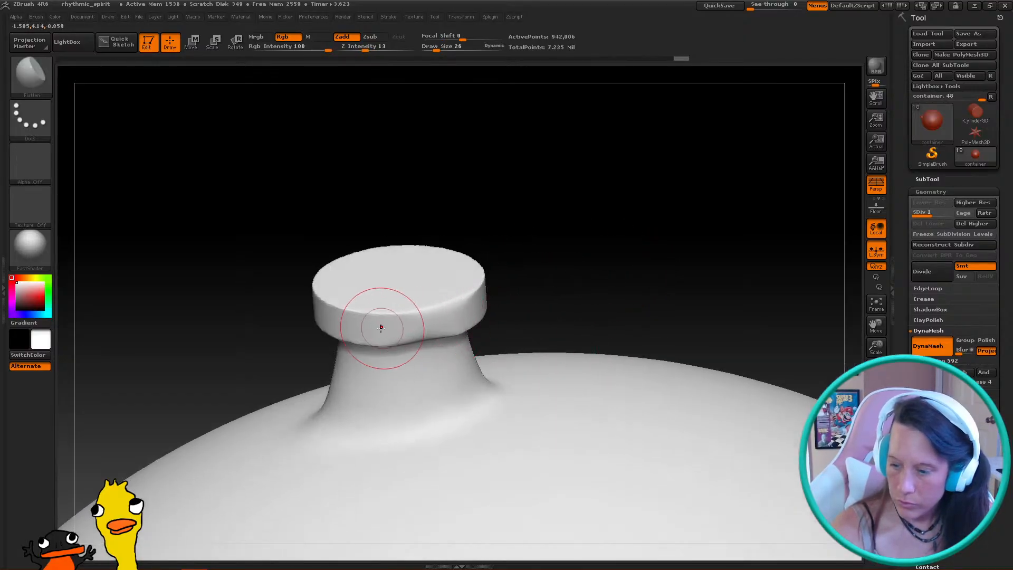
{"action": "left_click_drag", "start_coordinate": [391, 326], "coordinate": [385, 330]}
{"action": "left_click_drag", "start_coordinate": [430, 312], "coordinate": [387, 337]}
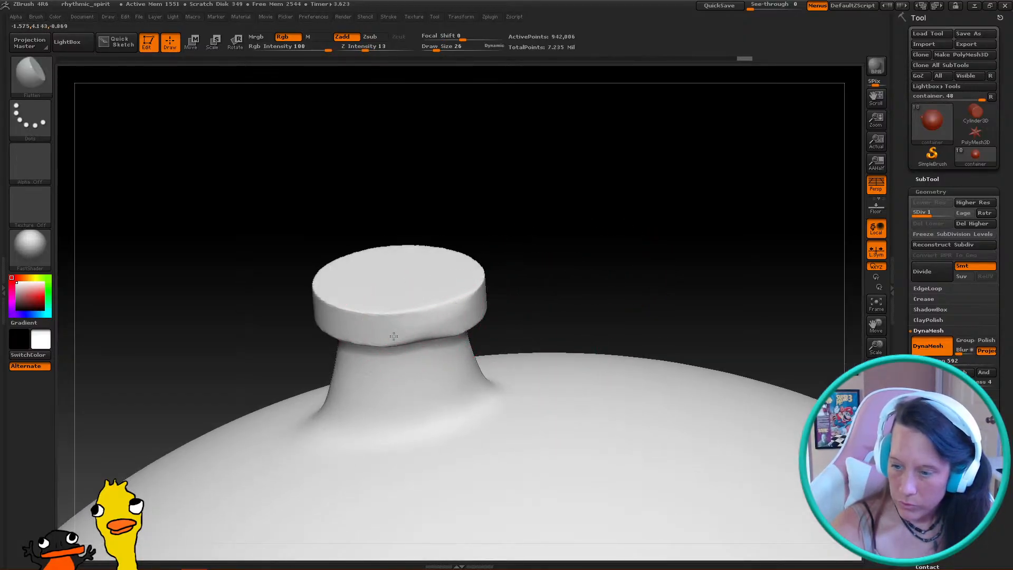
{"action": "left_click_drag", "start_coordinate": [586, 278], "coordinate": [419, 329]}
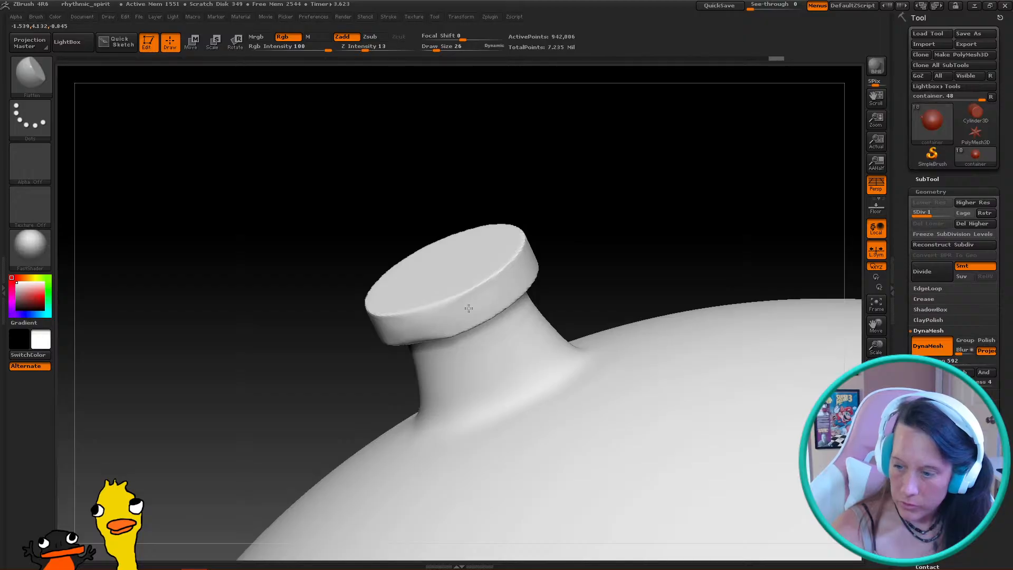
Sharpen the lower edge of the neck's rim with the Pinch brush at draw size 8
{"action": "mouse_move", "coordinate": [602, 258]}
{"action": "left_mouse_down"}
{"action": "mouse_move", "coordinate": [663, 201]}
{"action": "mouse_move", "coordinate": [538, 278]}
{"action": "mouse_move", "coordinate": [502, 283]}
{"action": "mouse_move", "coordinate": [455, 313]}
{"action": "mouse_move", "coordinate": [493, 355]}
{"action": "mouse_move", "coordinate": [400, 350]}
{"action": "left_mouse_up"}
{"action": "key", "text": "b"}
{"action": "key", "text": "p"}
{"action": "key", "text": "i"}
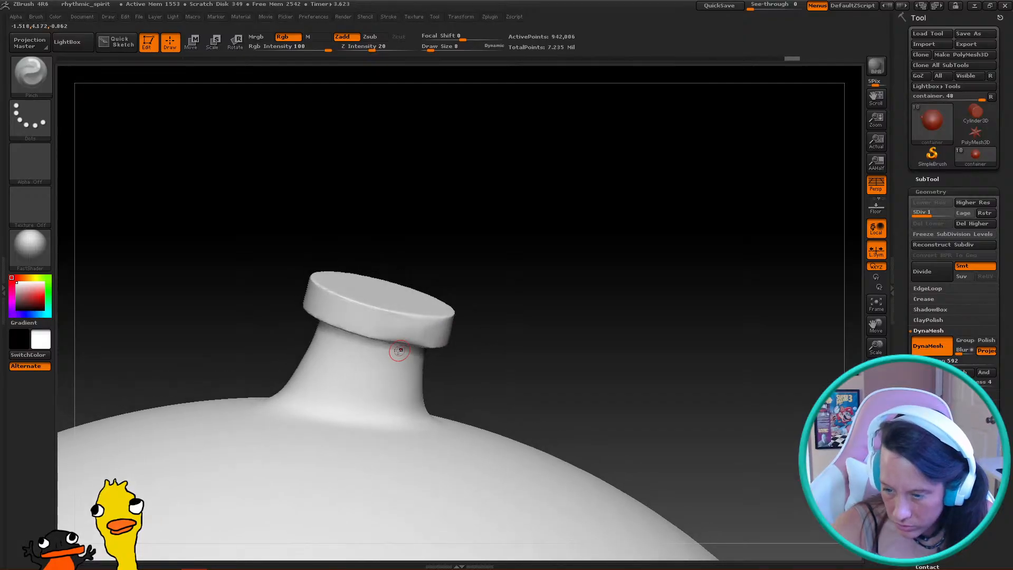
{"action": "left_click_drag", "start_coordinate": [432, 345], "coordinate": [470, 335]}
{"action": "mouse_move", "coordinate": [313, 372]}
{"action": "left_mouse_down"}
{"action": "mouse_move", "coordinate": [444, 342]}
{"action": "mouse_move", "coordinate": [420, 348]}
{"action": "left_mouse_up"}
Straighten the uneven lower edge of the rim with the Move brush at draw size 10
{"action": "key", "text": "b"}
{"action": "key", "text": "m"}
{"action": "key", "text": "v"}
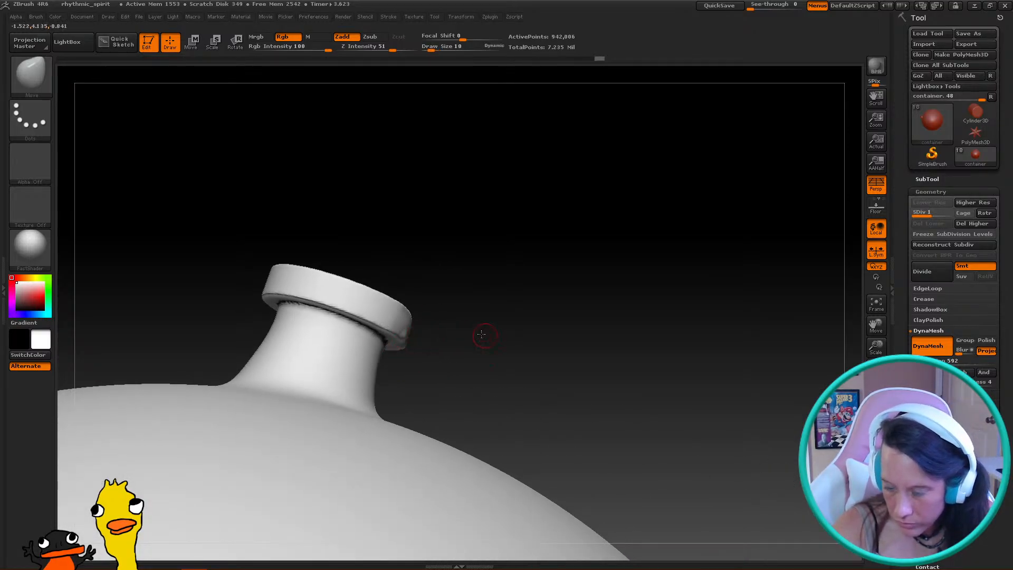
{"action": "left_click_drag", "start_coordinate": [484, 335], "coordinate": [475, 339]}
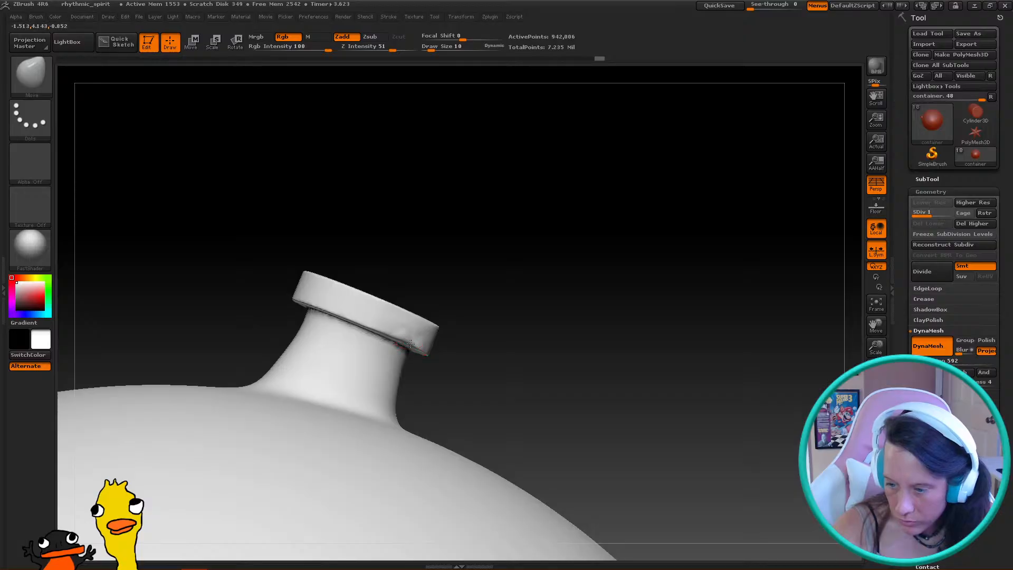
{"action": "left_click_drag", "start_coordinate": [414, 344], "coordinate": [439, 338]}
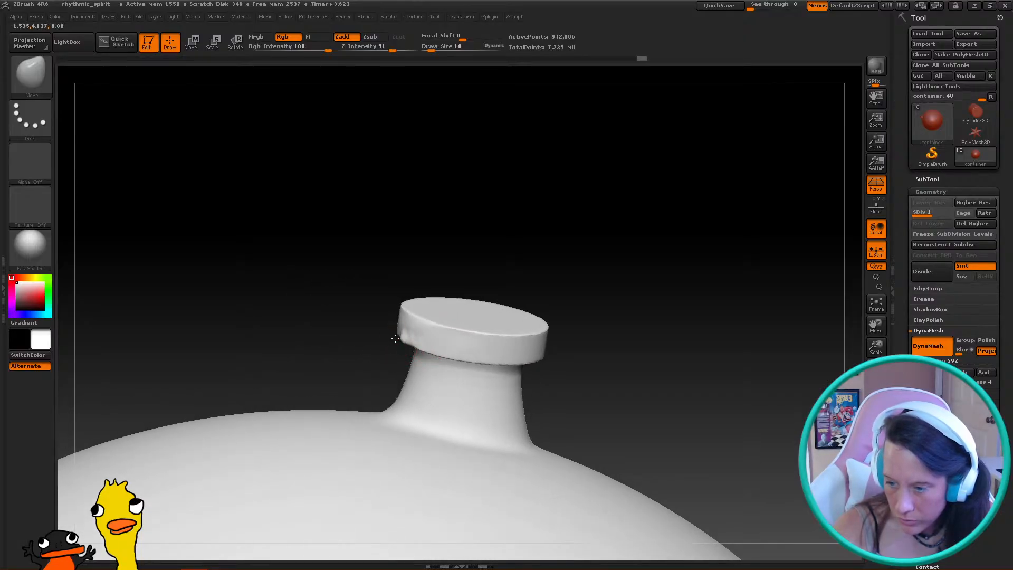
{"action": "mouse_move", "coordinate": [385, 362]}
{"action": "left_mouse_down"}
{"action": "mouse_move", "coordinate": [402, 346]}
{"action": "mouse_move", "coordinate": [394, 331]}
{"action": "mouse_move", "coordinate": [586, 307]}
{"action": "mouse_move", "coordinate": [560, 342]}
{"action": "mouse_move", "coordinate": [410, 333]}
{"action": "mouse_move", "coordinate": [483, 296]}
{"action": "mouse_move", "coordinate": [550, 315]}
{"action": "mouse_move", "coordinate": [595, 311]}
{"action": "mouse_move", "coordinate": [591, 321]}
{"action": "left_mouse_up"}
Adjust the rim's overall outline from several angles with the Move brush at draw size 22
{"action": "key", "text": "bracketright"}
{"action": "key", "text": "bracketright"}
{"action": "mouse_move", "coordinate": [398, 351]}
{"action": "left_mouse_down"}
{"action": "mouse_move", "coordinate": [363, 356]}
{"action": "mouse_move", "coordinate": [470, 357]}
{"action": "left_mouse_up"}
{"action": "left_click_drag", "start_coordinate": [570, 343], "coordinate": [533, 311]}
{"action": "mouse_move", "coordinate": [475, 364]}
{"action": "left_mouse_down", "text": "shift"}
{"action": "mouse_move", "coordinate": [447, 343]}
{"action": "mouse_move", "coordinate": [375, 332]}
{"action": "left_mouse_up", "text": "shift"}
Pinch the rim's lower edge into a crisp line with the Pinch brush at draw size 9
{"action": "mouse_move", "coordinate": [660, 324]}
{"action": "left_mouse_down"}
{"action": "mouse_move", "coordinate": [630, 308]}
{"action": "mouse_move", "coordinate": [619, 317]}
{"action": "left_mouse_up"}
{"action": "key", "text": "b"}
{"action": "key", "text": "p"}
{"action": "key", "text": "i"}
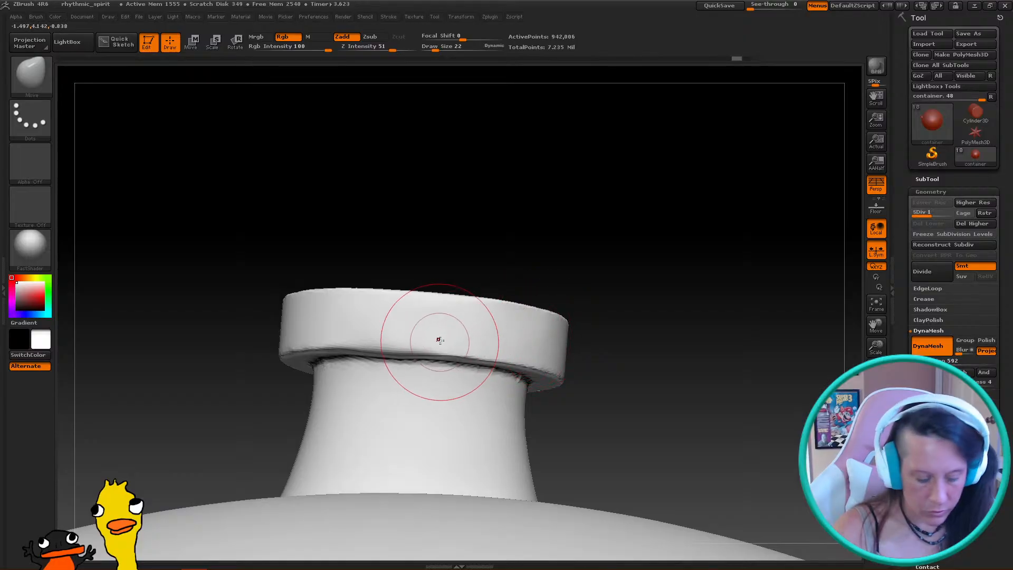
{"action": "key", "text": "bracketleft"}
{"action": "key", "text": "bracketleft"}
{"action": "key", "text": "bracketleft"}
{"action": "key", "text": "bracketleft"}
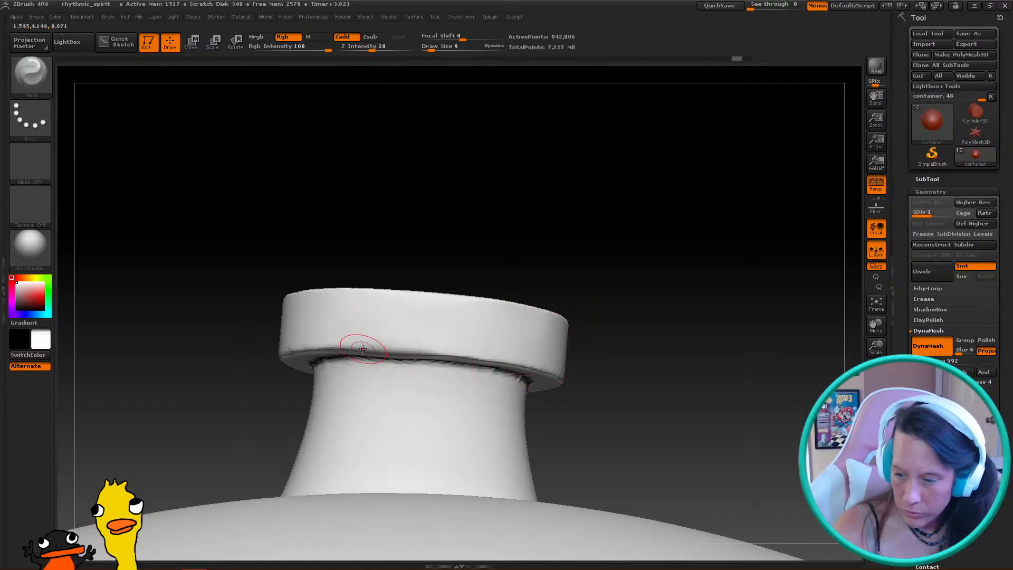
{"action": "left_click_drag", "start_coordinate": [641, 347], "coordinate": [584, 335]}
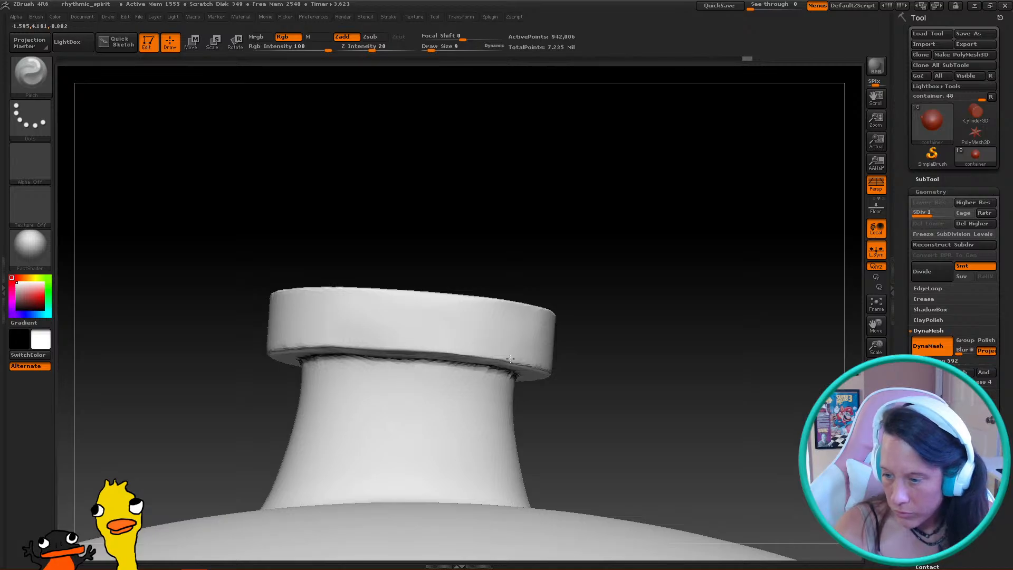
{"action": "mouse_move", "coordinate": [686, 362]}
{"action": "left_mouse_down"}
{"action": "mouse_move", "coordinate": [528, 390]}
{"action": "mouse_move", "coordinate": [579, 397]}
{"action": "left_mouse_up"}
{"action": "left_click_drag", "start_coordinate": [760, 378], "coordinate": [713, 357]}
Continue pinching the rim's edges and the crease above the neck around the other sides at draw size 9
{"action": "left_click_drag", "start_coordinate": [554, 395], "coordinate": [640, 412]}
{"action": "left_click_drag", "start_coordinate": [775, 333], "coordinate": [587, 219]}
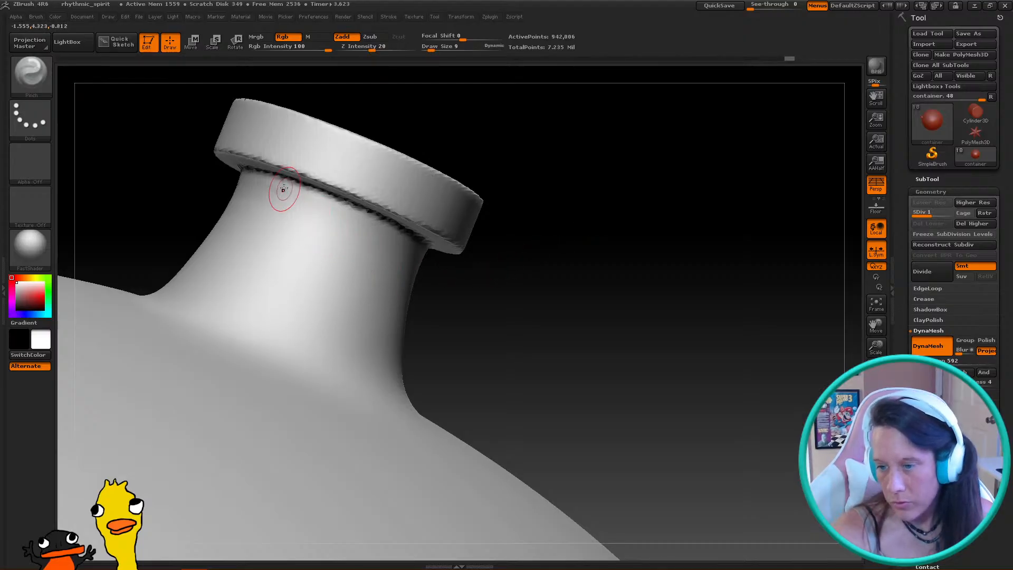
{"action": "left_click_drag", "start_coordinate": [345, 198], "coordinate": [401, 231]}
{"action": "left_click_drag", "start_coordinate": [580, 286], "coordinate": [533, 284]}
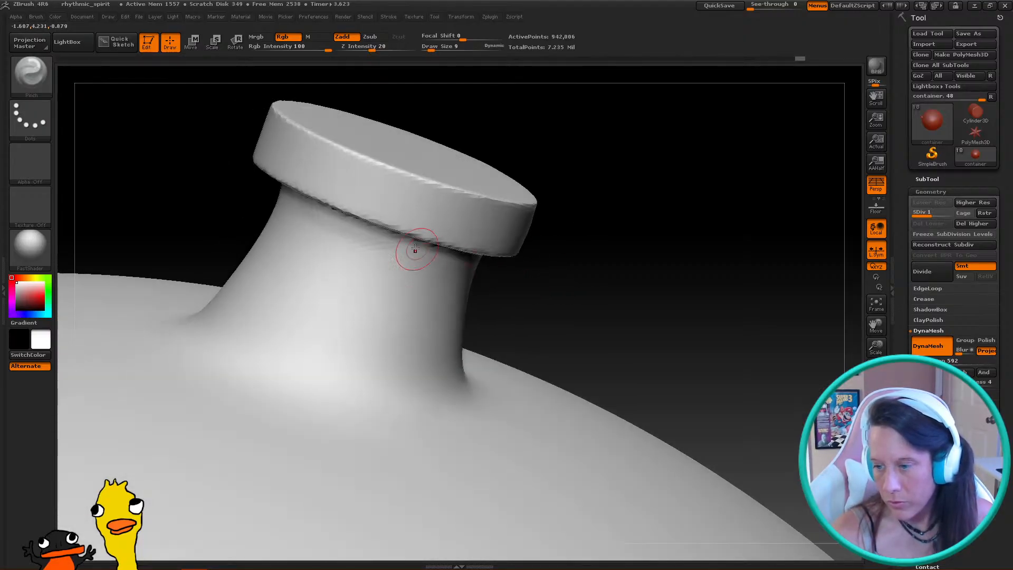
{"action": "left_click_drag", "start_coordinate": [571, 249], "coordinate": [554, 240]}
Mask a round area in the centre of the cap's flat end and trim its outline, leaving an unmasked border
{"action": "left_click_drag", "start_coordinate": [674, 192], "coordinate": [604, 228]}
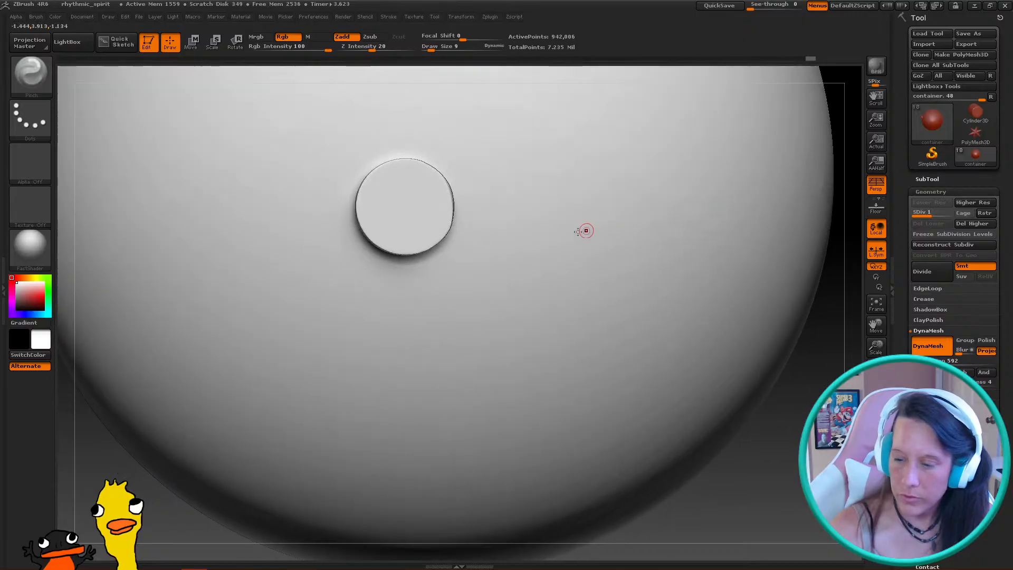
{"action": "mouse_move", "coordinate": [396, 197]}
{"action": "left_mouse_down", "text": "ctrl"}
{"action": "mouse_move", "coordinate": [410, 229]}
{"action": "mouse_move", "coordinate": [389, 184]}
{"action": "mouse_move", "coordinate": [407, 232]}
{"action": "mouse_move", "coordinate": [382, 197]}
{"action": "left_mouse_up", "text": "ctrl"}
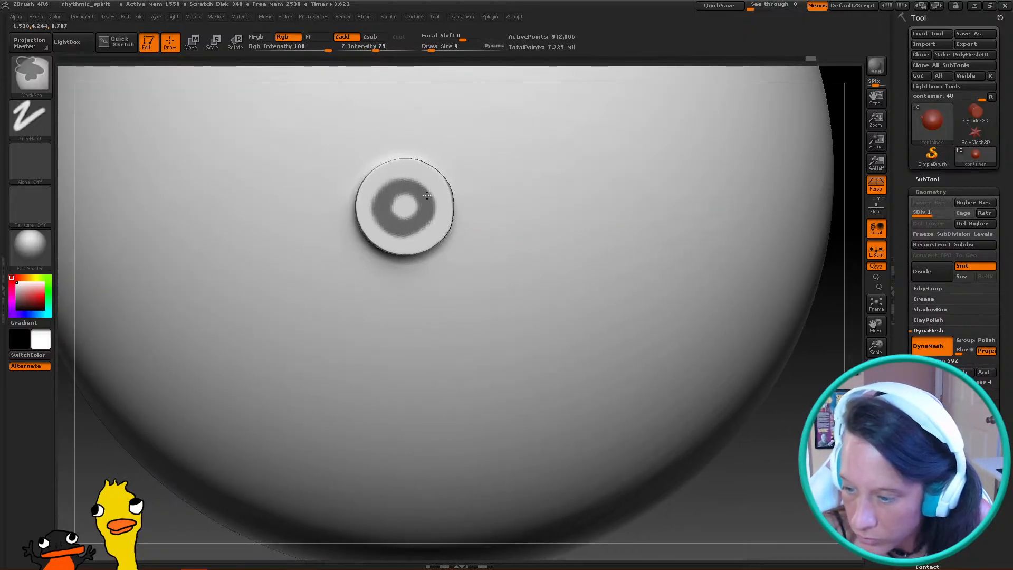
{"action": "mouse_move", "coordinate": [397, 231]}
{"action": "left_mouse_down", "text": "ctrl"}
{"action": "mouse_move", "coordinate": [401, 189]}
{"action": "mouse_move", "coordinate": [390, 221]}
{"action": "left_mouse_up", "text": "ctrl"}
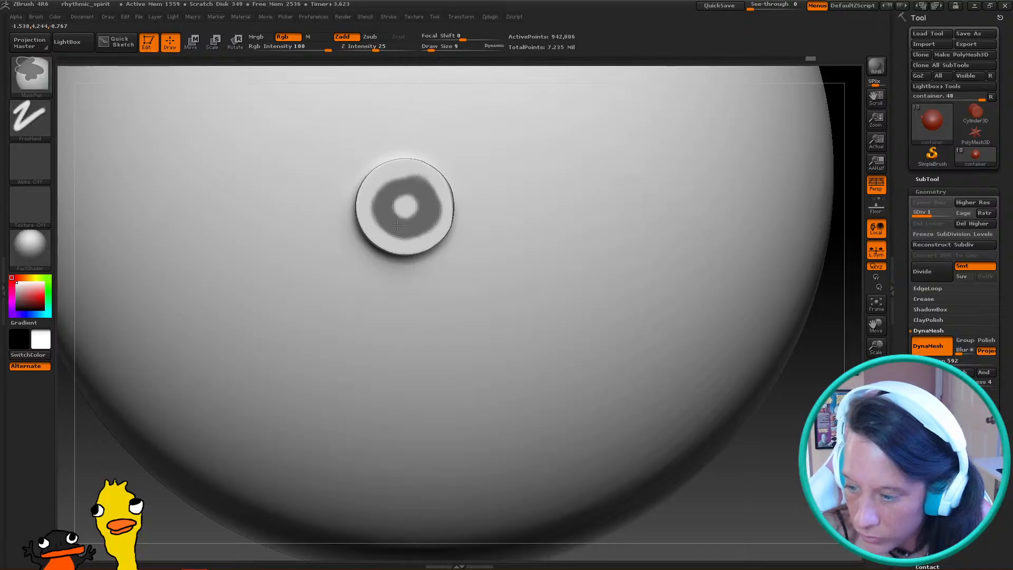
{"action": "mouse_move", "coordinate": [405, 182]}
{"action": "left_mouse_down", "text": "ctrl"}
{"action": "mouse_move", "coordinate": [399, 224]}
{"action": "mouse_move", "coordinate": [407, 210]}
{"action": "left_mouse_up", "text": "ctrl"}
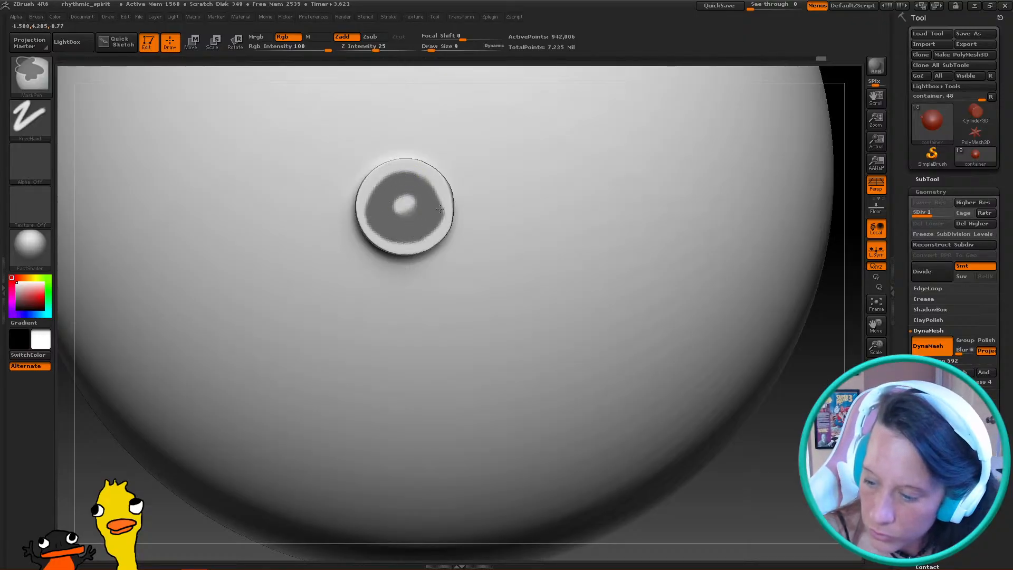
{"action": "left_click_drag", "start_coordinate": [395, 206], "coordinate": [404, 211], "text": "ctrl"}
{"action": "key", "text": "alt"}
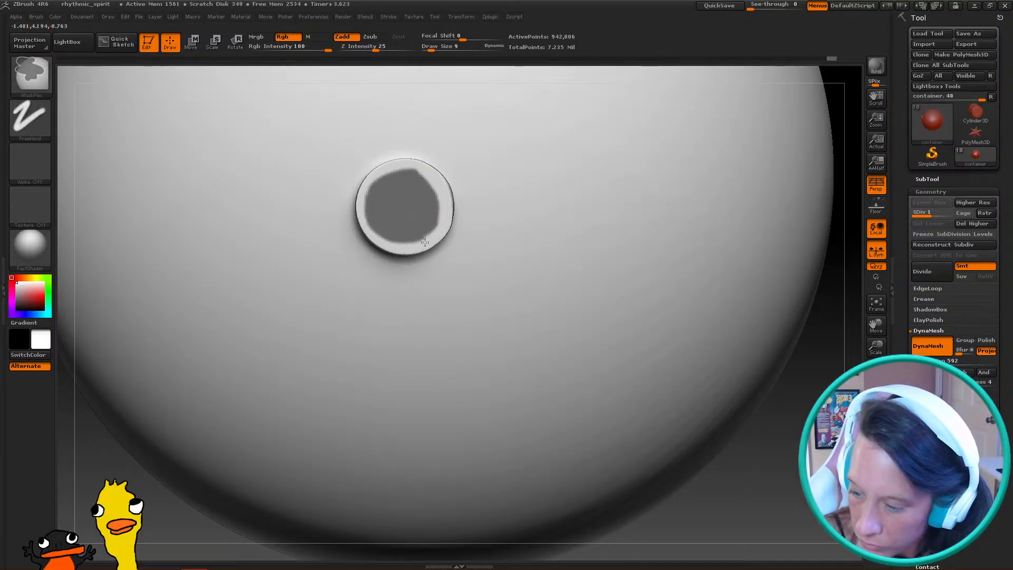
{"action": "mouse_move", "coordinate": [366, 227]}
{"action": "left_mouse_down", "text": "ctrl+alt"}
{"action": "mouse_move", "coordinate": [398, 168]}
{"action": "mouse_move", "coordinate": [422, 169]}
{"action": "left_mouse_up", "text": "ctrl+alt"}
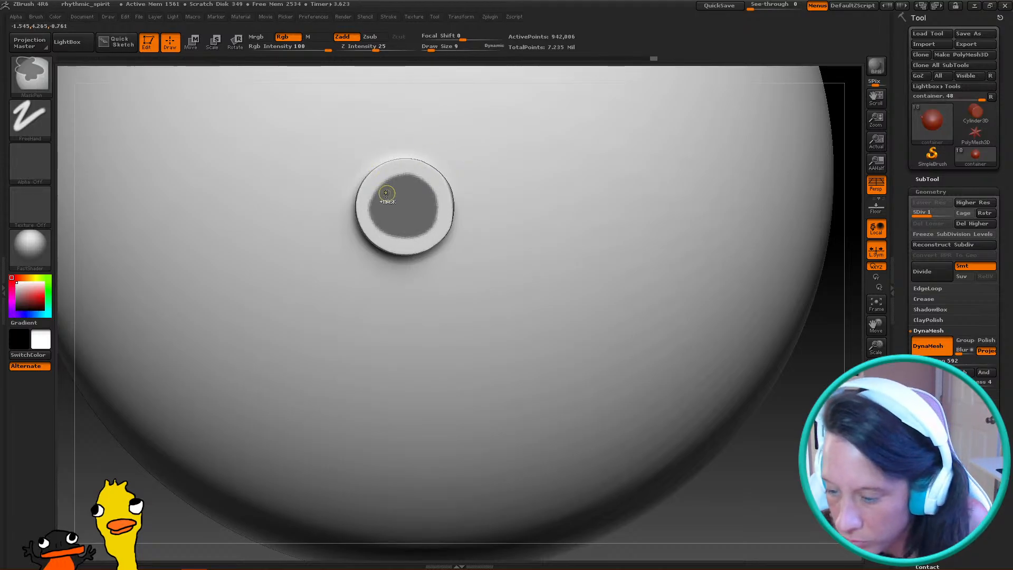
{"action": "left_click_drag", "start_coordinate": [408, 181], "coordinate": [376, 204], "text": "ctrl"}
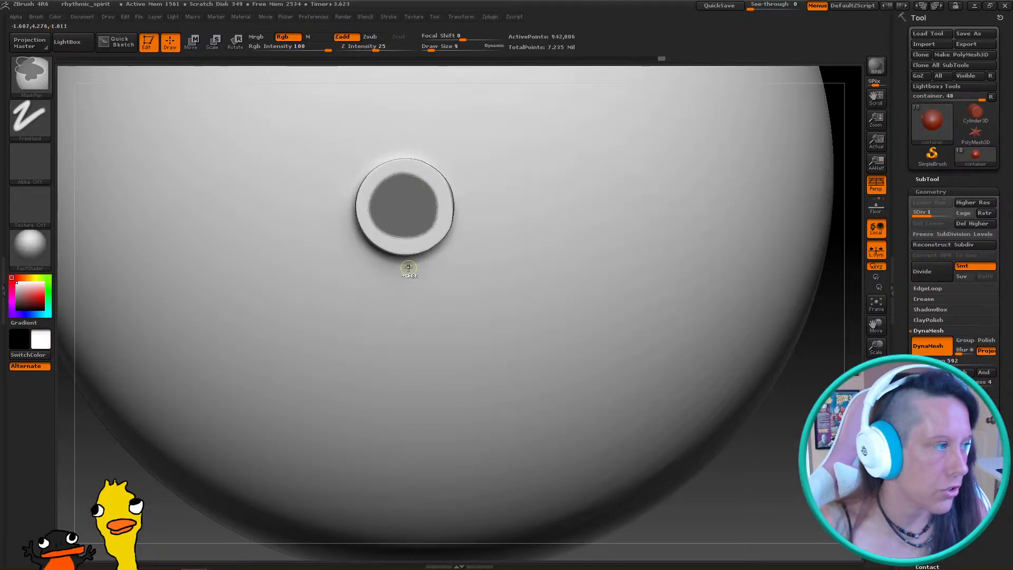
{"action": "key", "text": "b"}
{"action": "key", "text": "p"}
{"action": "key", "text": "i"}
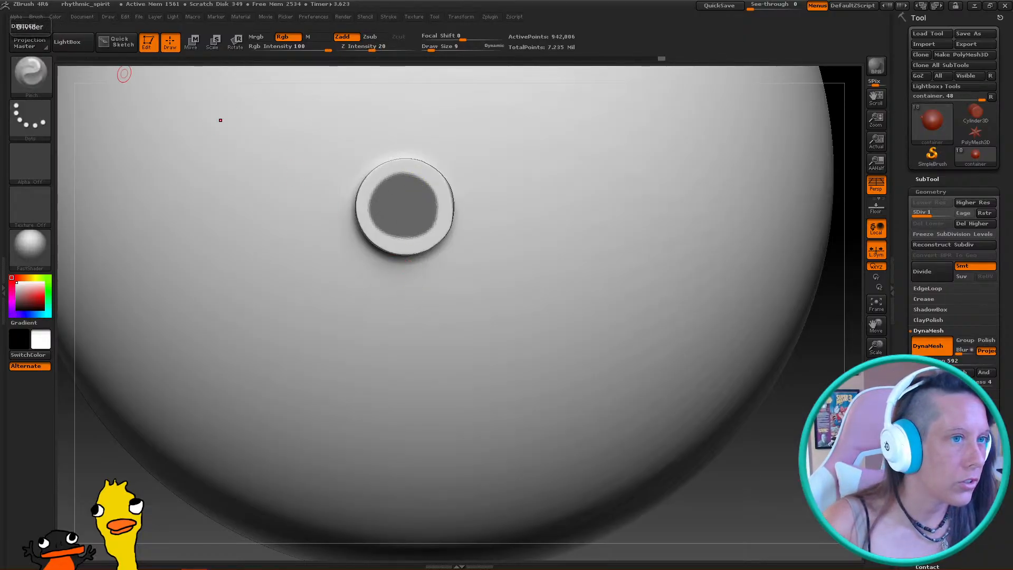
{"action": "left_click", "coordinate": [422, 195], "text": "ctrl"}
{"action": "key", "text": "ctrl+z"}
Extend the mask on the cap's end slightly outward into an even circle concentric with the rim
{"action": "key", "text": "ctrl"}
{"action": "mouse_move", "coordinate": [434, 208]}
{"action": "left_mouse_down", "text": "ctrl"}
{"action": "mouse_move", "coordinate": [425, 229]}
{"action": "mouse_move", "coordinate": [381, 180]}
{"action": "mouse_move", "coordinate": [398, 165]}
{"action": "left_mouse_up", "text": "ctrl"}
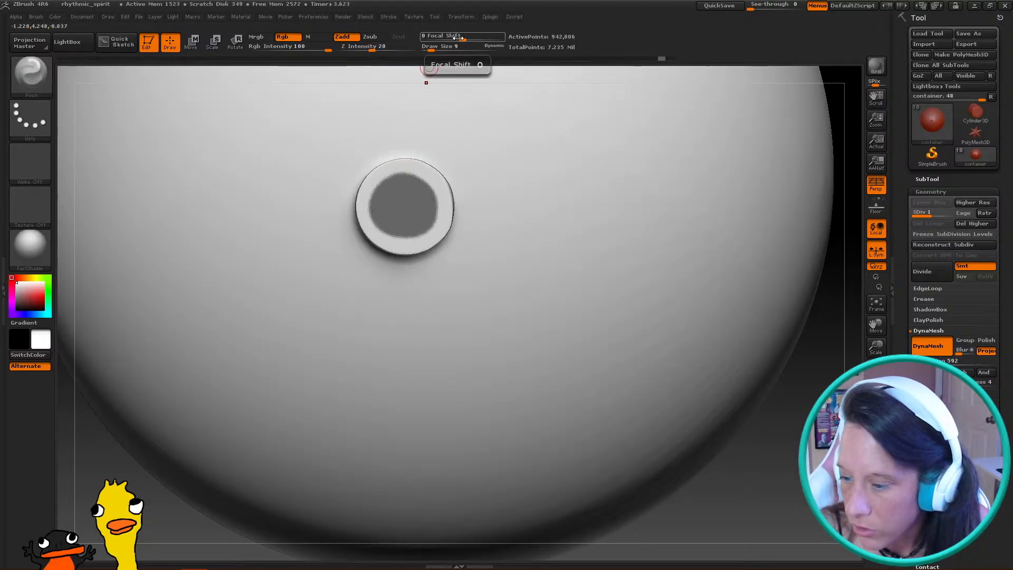
{"action": "key", "text": "ctrl"}
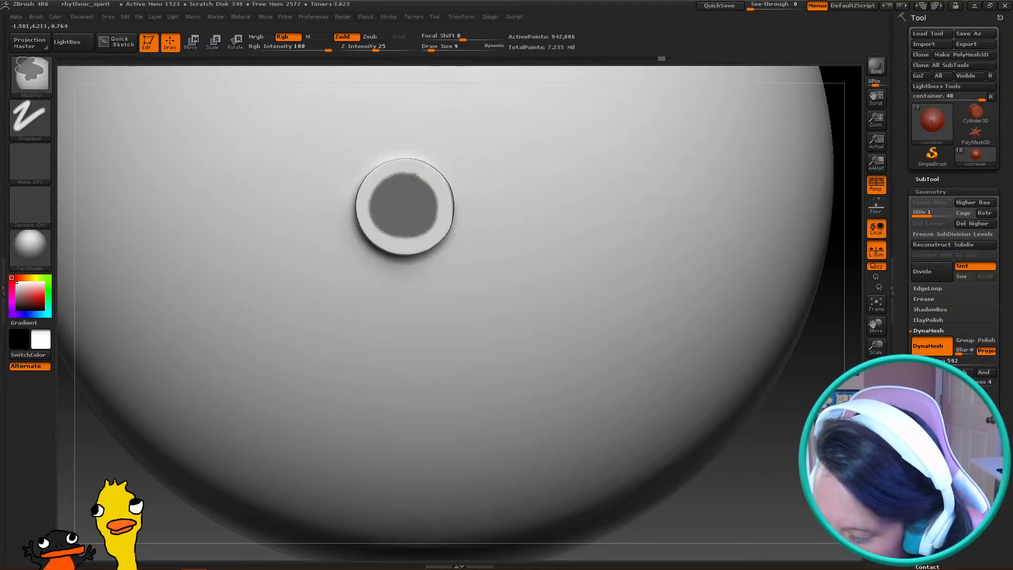
{"action": "key", "text": "ctrl+shift"}
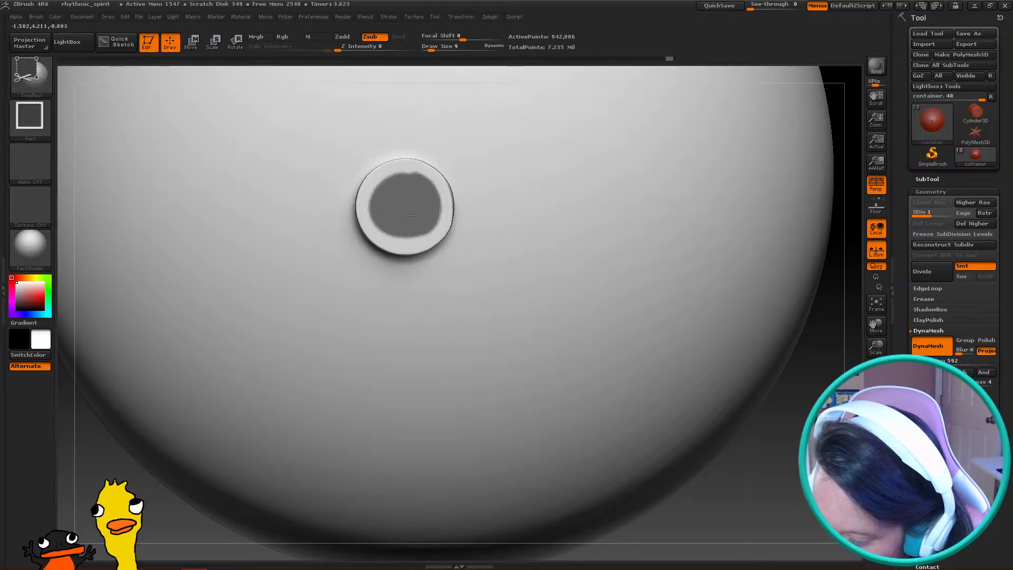
{"action": "key", "text": "ctrl"}
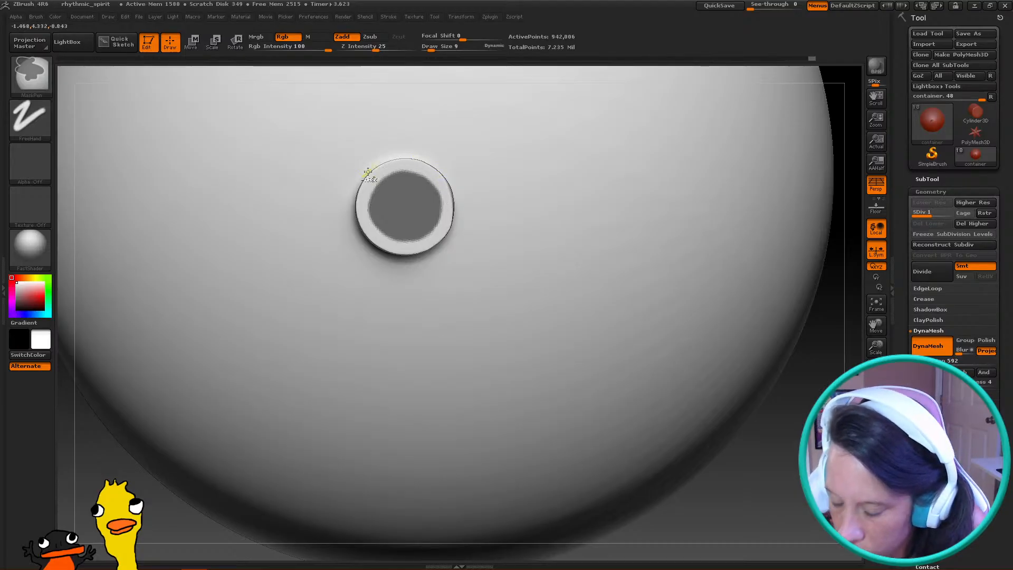
Invert the mask so only the cap's centre is editable, and choose the ClayBuildup brush at draw size 66
{"action": "mouse_move", "coordinate": [429, 250]}
{"action": "right_mouse_down", "text": "ctrl"}
{"action": "mouse_move", "coordinate": [368, 203]}
{"action": "mouse_move", "coordinate": [474, 249]}
{"action": "mouse_move", "coordinate": [434, 248]}
{"action": "mouse_move", "coordinate": [412, 237]}
{"action": "mouse_move", "coordinate": [526, 260]}
{"action": "mouse_move", "coordinate": [555, 297]}
{"action": "right_mouse_up", "text": "ctrl"}
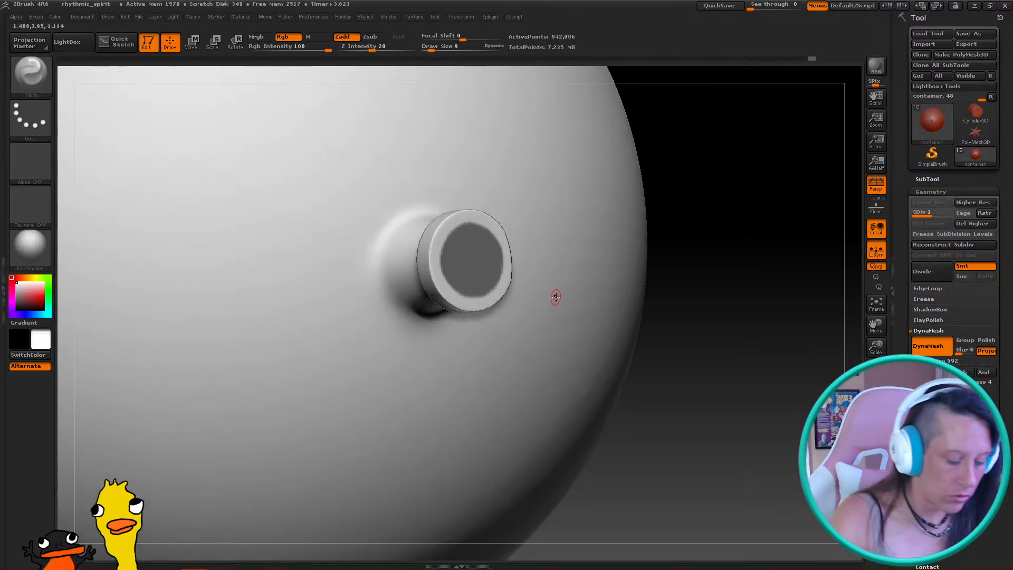
{"action": "key", "text": "ctrl+i"}
{"action": "left_click", "coordinate": [16, 71]}
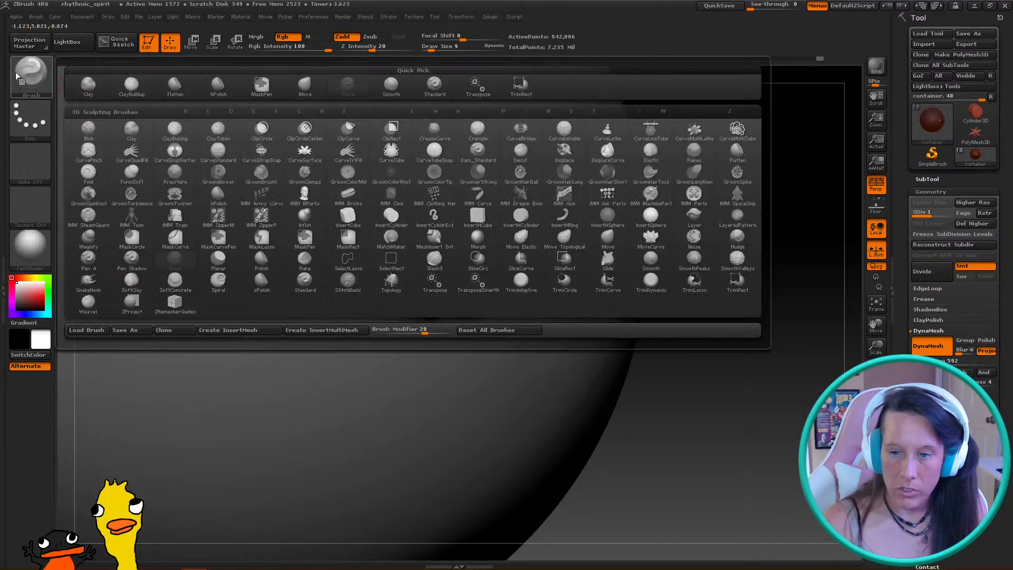
{"action": "left_click", "coordinate": [132, 84]}
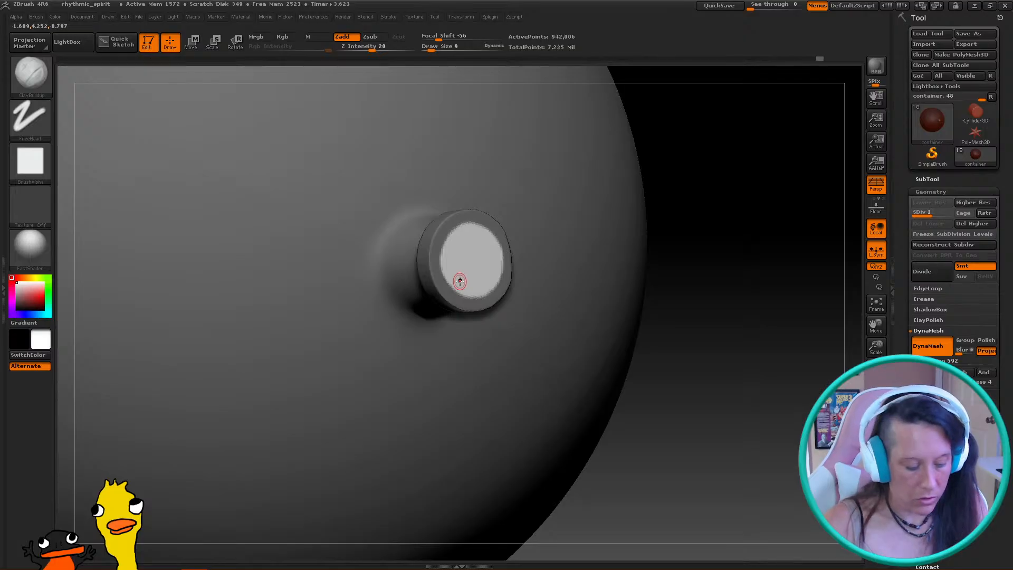
{"action": "key", "text": "bracketright"}
{"action": "key", "text": "bracketright"}
{"action": "key", "text": "bracketright"}
{"action": "key", "text": "bracketright"}
Carve a hollow opening into the unmasked centre of the cap with the ClayBuildup brush, undoing one stroke
{"action": "right_click_drag", "start_coordinate": [481, 276], "coordinate": [484, 279], "text": "shift"}
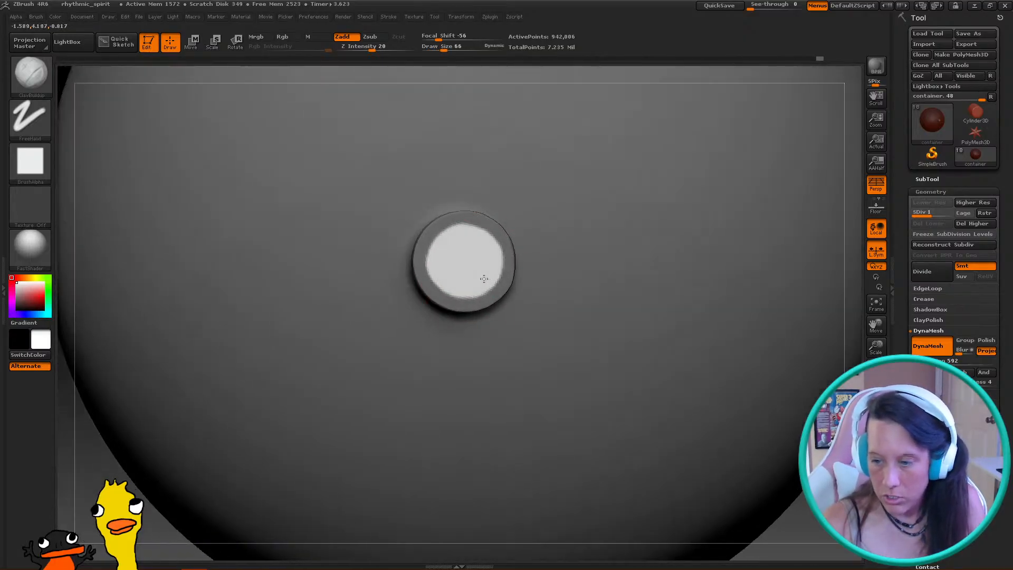
{"action": "mouse_move", "coordinate": [465, 261]}
{"action": "left_mouse_down"}
{"action": "mouse_move", "coordinate": [489, 282]}
{"action": "mouse_move", "coordinate": [462, 276]}
{"action": "mouse_move", "coordinate": [485, 259]}
{"action": "mouse_move", "coordinate": [462, 286]}
{"action": "mouse_move", "coordinate": [475, 274]}
{"action": "mouse_move", "coordinate": [459, 280]}
{"action": "mouse_move", "coordinate": [470, 256]}
{"action": "left_mouse_up"}
{"action": "mouse_move", "coordinate": [471, 255]}
{"action": "left_mouse_down", "text": "ctrl"}
{"action": "mouse_move", "coordinate": [460, 269]}
{"action": "mouse_move", "coordinate": [469, 293]}
{"action": "left_mouse_up", "text": "ctrl"}
{"action": "key", "text": "ctrl+z"}
{"action": "mouse_move", "coordinate": [456, 248]}
{"action": "left_mouse_down", "text": "shift"}
{"action": "mouse_move", "coordinate": [453, 277]}
{"action": "mouse_move", "coordinate": [474, 278]}
{"action": "mouse_move", "coordinate": [460, 290]}
{"action": "left_mouse_up", "text": "shift"}
Smooth the carved hollow in the cap's unmasked centre, checking its walls from several angles
{"action": "left_click_drag", "start_coordinate": [788, 507], "coordinate": [876, 509]}
{"action": "left_click_drag", "start_coordinate": [562, 287], "coordinate": [552, 279], "text": "shift"}
{"action": "left_click_drag", "start_coordinate": [759, 262], "coordinate": [581, 264]}
{"action": "left_click_drag", "start_coordinate": [520, 285], "coordinate": [558, 271], "text": "shift"}
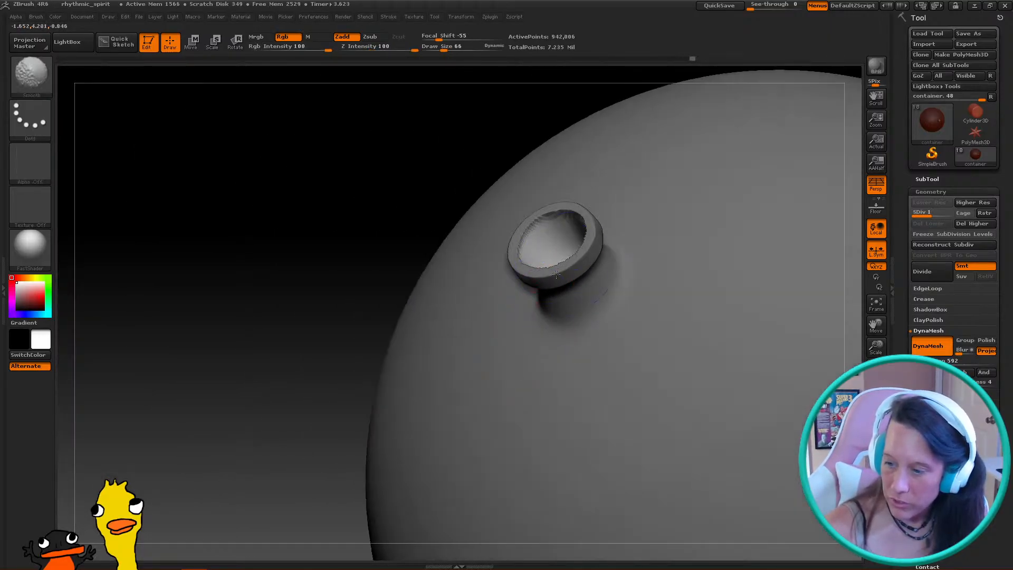
{"action": "left_click_drag", "start_coordinate": [378, 295], "coordinate": [575, 282]}
{"action": "mouse_move", "coordinate": [532, 240]}
{"action": "left_mouse_down", "text": "shift"}
{"action": "mouse_move", "coordinate": [520, 243]}
{"action": "mouse_move", "coordinate": [522, 258]}
{"action": "left_mouse_up", "text": "shift"}
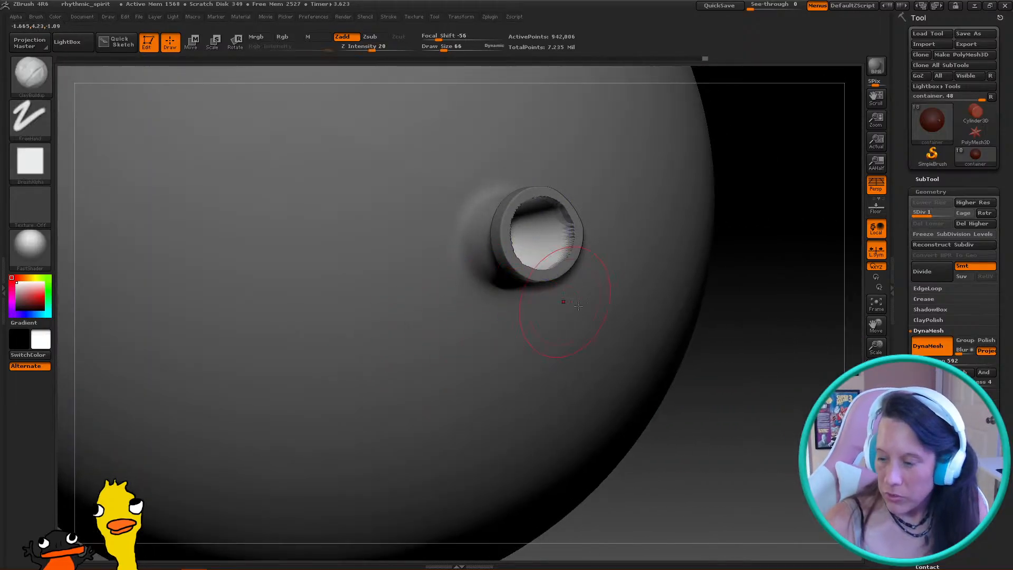
{"action": "left_click_drag", "start_coordinate": [750, 326], "coordinate": [730, 375], "text": "alt"}
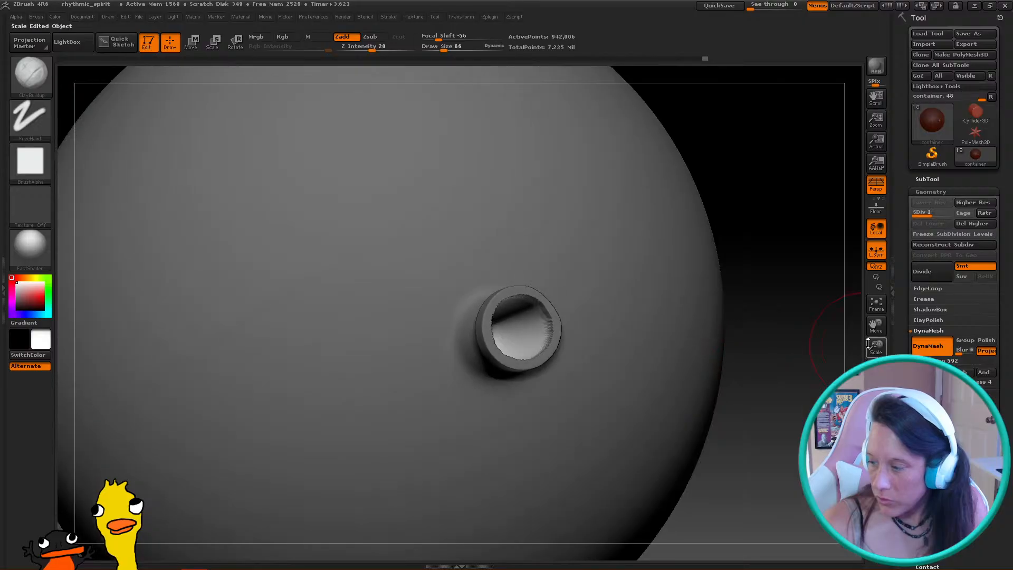
Save the tool over the existing rhythmic_spirit.ZTL file
{"action": "left_click", "coordinate": [971, 33]}
{"action": "left_click", "coordinate": [159, 107]}
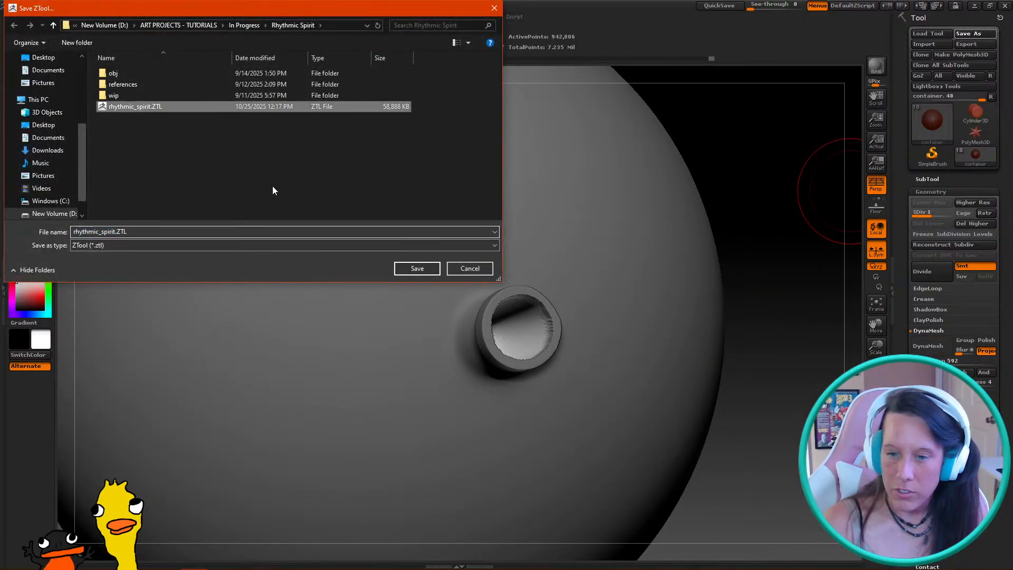
{"action": "left_click", "coordinate": [410, 268]}
{"action": "left_click", "coordinate": [537, 293]}
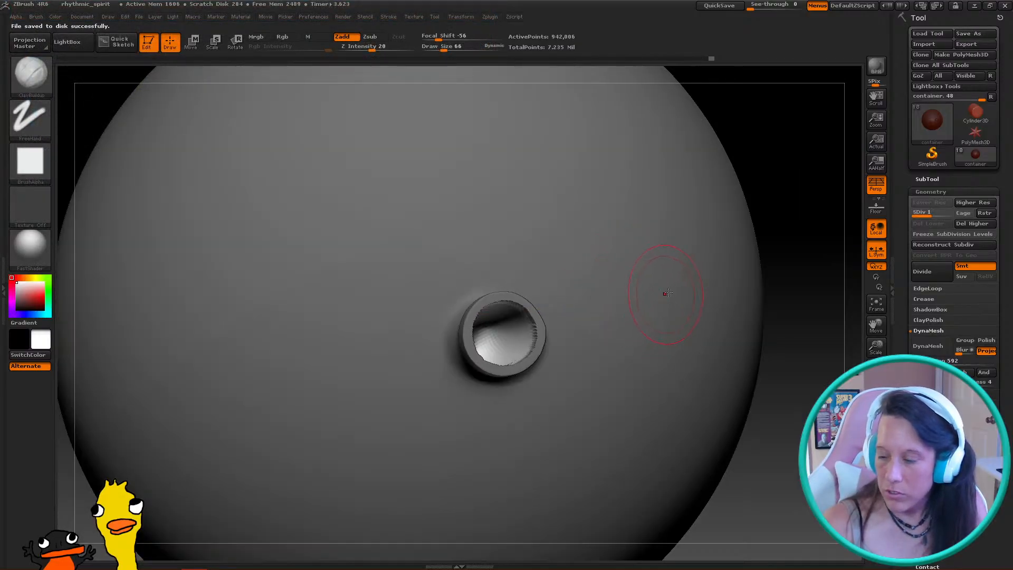
Turn on DynaMesh for the container with its subdivision levels frozen
{"action": "left_click_drag", "start_coordinate": [786, 257], "coordinate": [817, 272]}
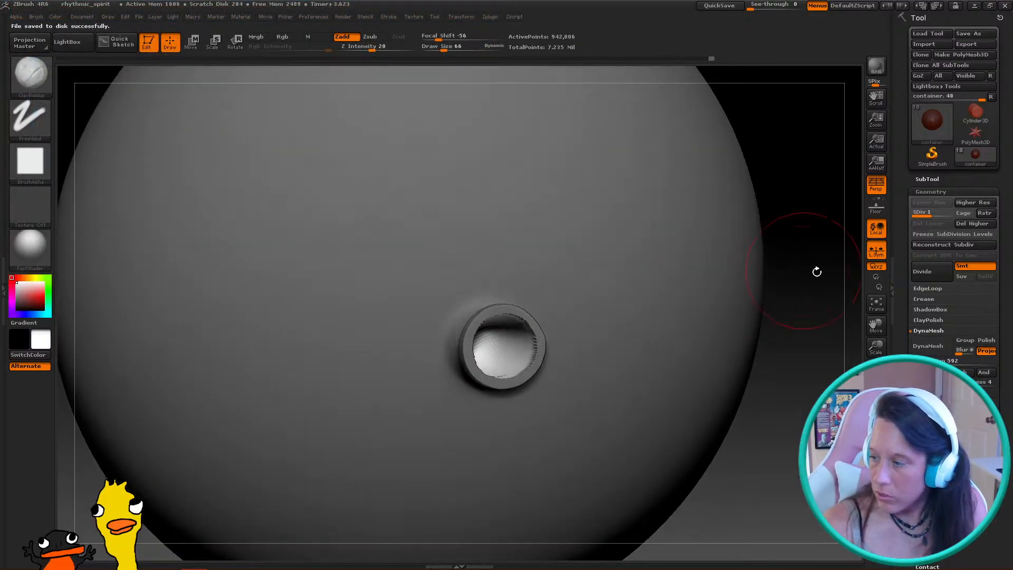
{"action": "left_click", "coordinate": [933, 345]}
{"action": "left_click", "coordinate": [776, 365]}
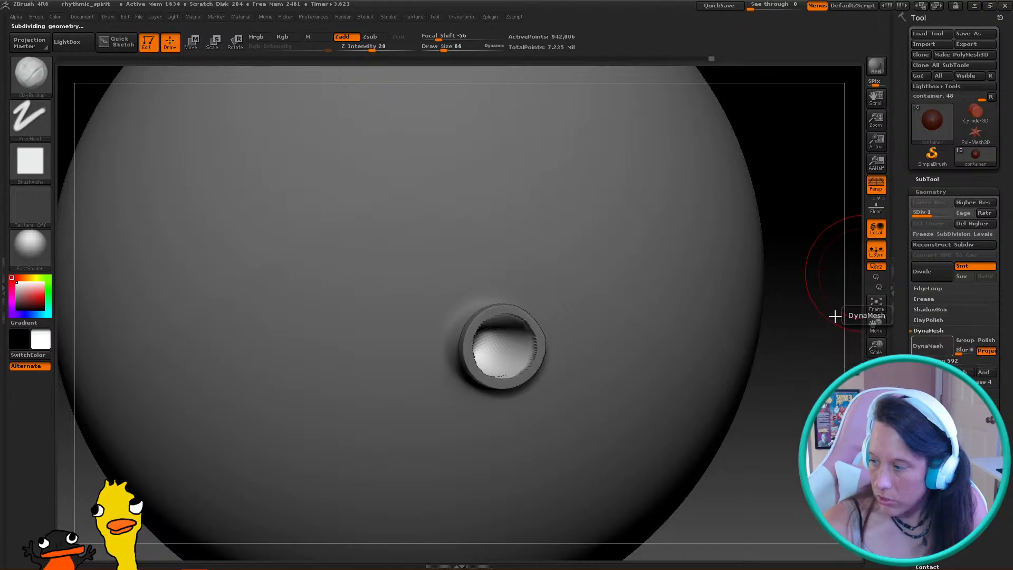
Deepen the hollow inside the cap with the ClayBuildup brush and smooth its rough inner surface
{"action": "mouse_move", "coordinate": [537, 358]}
{"action": "right_mouse_down", "text": "alt"}
{"action": "mouse_move", "coordinate": [563, 364]}
{"action": "mouse_move", "coordinate": [529, 362]}
{"action": "mouse_move", "coordinate": [592, 357]}
{"action": "right_mouse_up", "text": "alt"}
{"action": "mouse_move", "coordinate": [436, 326]}
{"action": "left_mouse_down", "text": "shift"}
{"action": "mouse_move", "coordinate": [483, 348]}
{"action": "mouse_move", "coordinate": [492, 331]}
{"action": "mouse_move", "coordinate": [468, 366]}
{"action": "mouse_move", "coordinate": [434, 370]}
{"action": "mouse_move", "coordinate": [475, 330]}
{"action": "left_mouse_up", "text": "shift"}
{"action": "mouse_move", "coordinate": [500, 340]}
{"action": "right_mouse_down"}
{"action": "mouse_move", "coordinate": [455, 345]}
{"action": "mouse_move", "coordinate": [520, 340]}
{"action": "mouse_move", "coordinate": [493, 335]}
{"action": "right_mouse_up"}
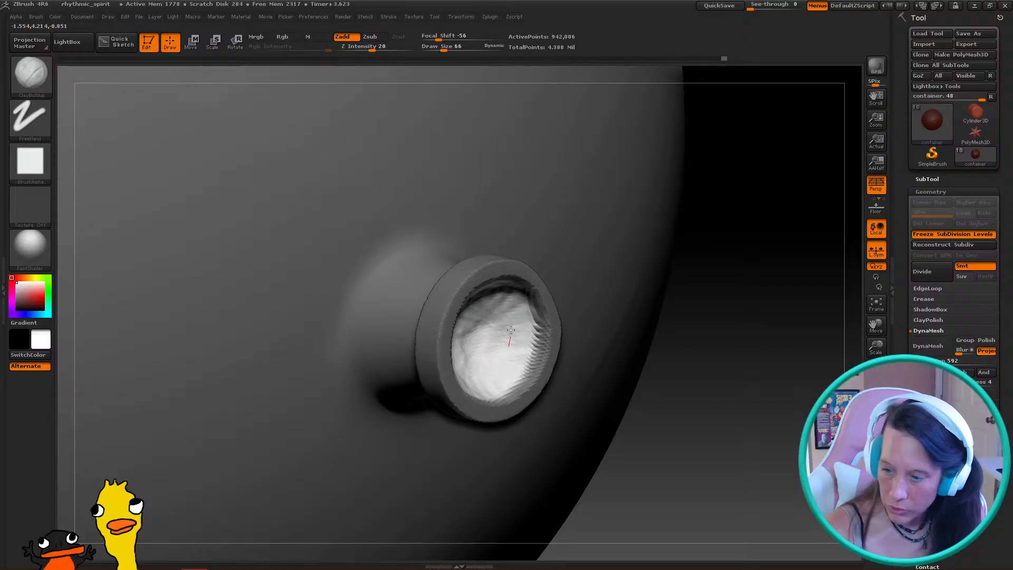
{"action": "right_click_drag", "start_coordinate": [739, 294], "coordinate": [508, 338]}
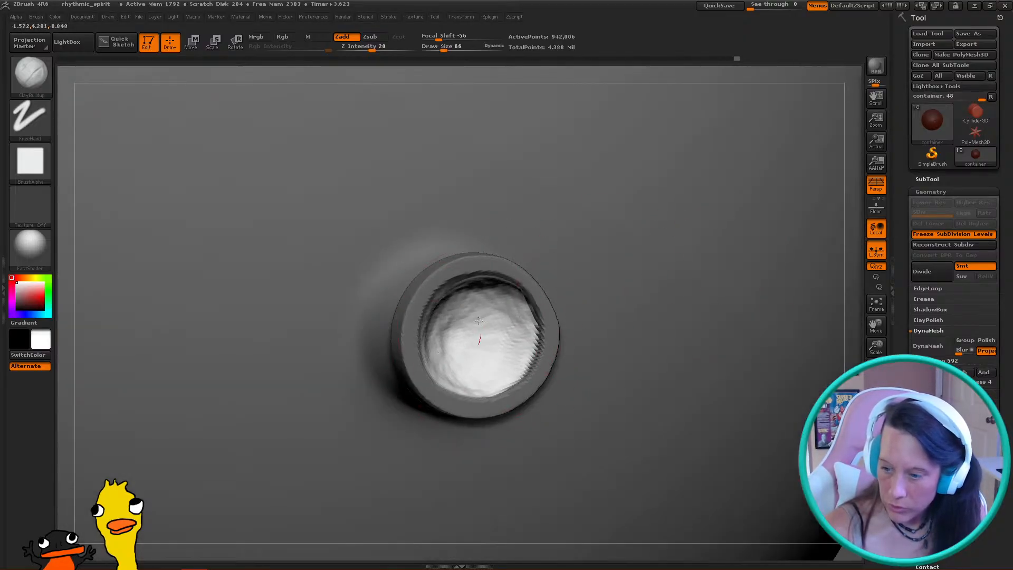
{"action": "left_click_drag", "start_coordinate": [481, 317], "coordinate": [461, 315], "text": "shift"}
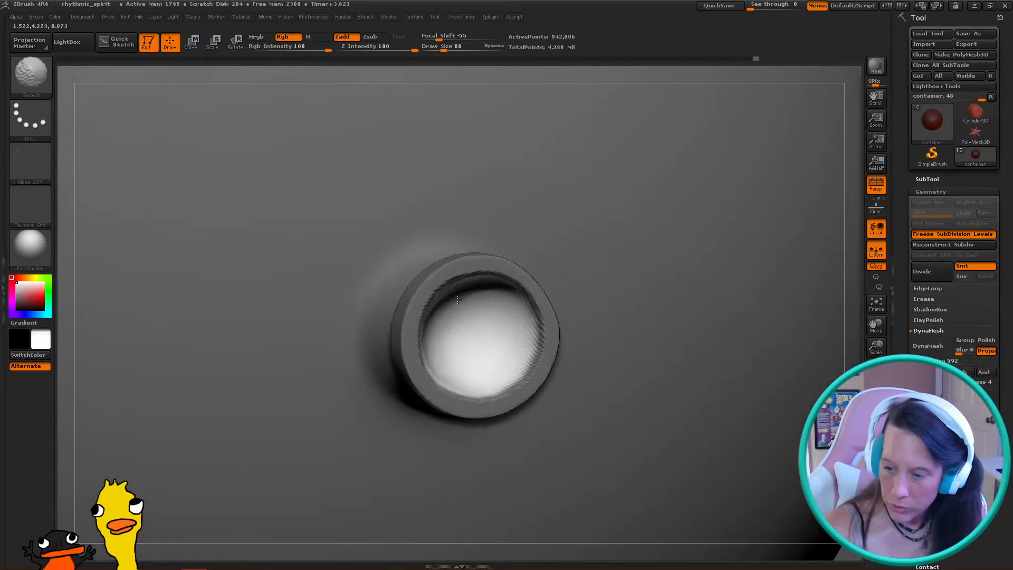
Clear the mask from the container and choose the hPolish brush at draw size 26
{"action": "right_click_drag", "start_coordinate": [575, 334], "coordinate": [574, 259], "text": "ctrl"}
{"action": "left_click_drag", "start_coordinate": [771, 392], "coordinate": [791, 442], "text": "ctrl"}
{"action": "right_click_drag", "start_coordinate": [728, 429], "coordinate": [340, 394]}
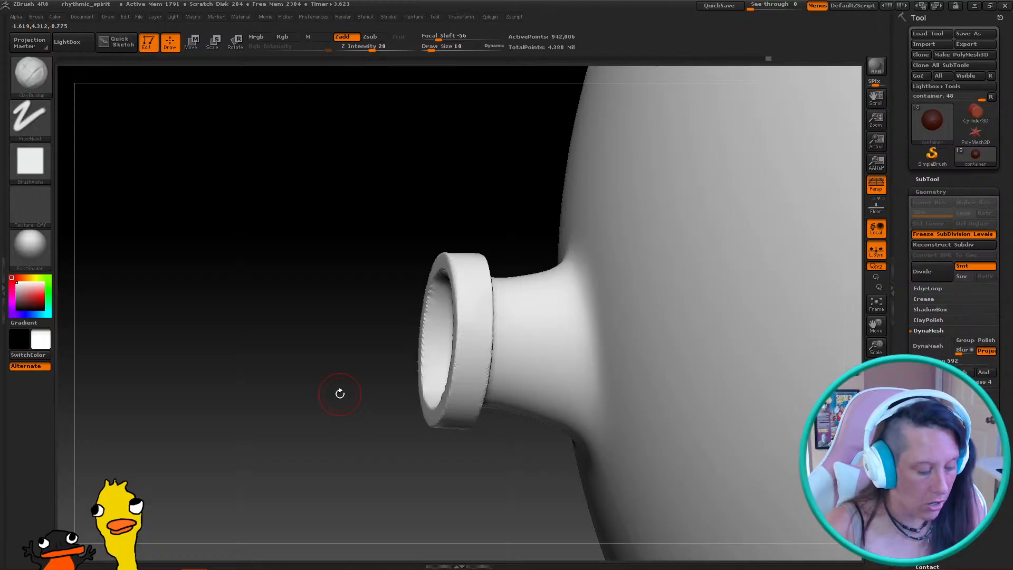
{"action": "key", "text": "Tab"}
{"action": "key", "text": "Tab"}
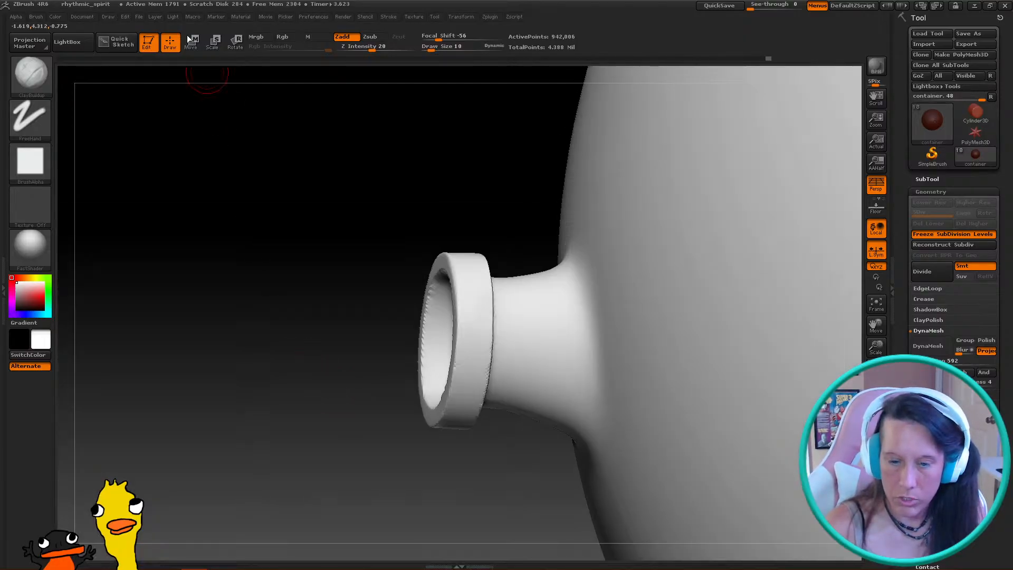
{"action": "left_click", "coordinate": [29, 74]}
{"action": "left_click", "coordinate": [176, 150]}
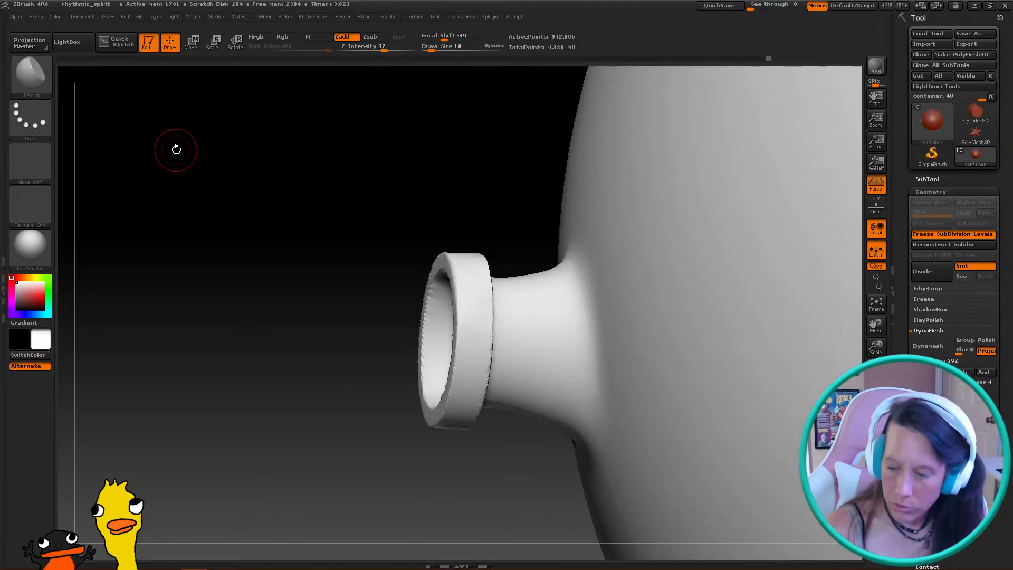
{"action": "mouse_move", "coordinate": [350, 405]}
{"action": "left_mouse_down", "text": "alt"}
{"action": "mouse_move", "coordinate": [391, 400]}
{"action": "mouse_move", "coordinate": [439, 354]}
{"action": "mouse_move", "coordinate": [446, 391]}
{"action": "mouse_move", "coordinate": [450, 308]}
{"action": "mouse_move", "coordinate": [439, 391]}
{"action": "left_mouse_up", "text": "alt"}
{"action": "key", "text": "bracketright"}
{"action": "key", "text": "bracketright"}
{"action": "key", "text": "bracketright"}
{"action": "key", "text": "bracketright"}
Polish the jagged inner walls and edge of the cap's opening with the hPolish brush, working around the rim
{"action": "left_click_drag", "start_coordinate": [244, 429], "coordinate": [267, 380]}
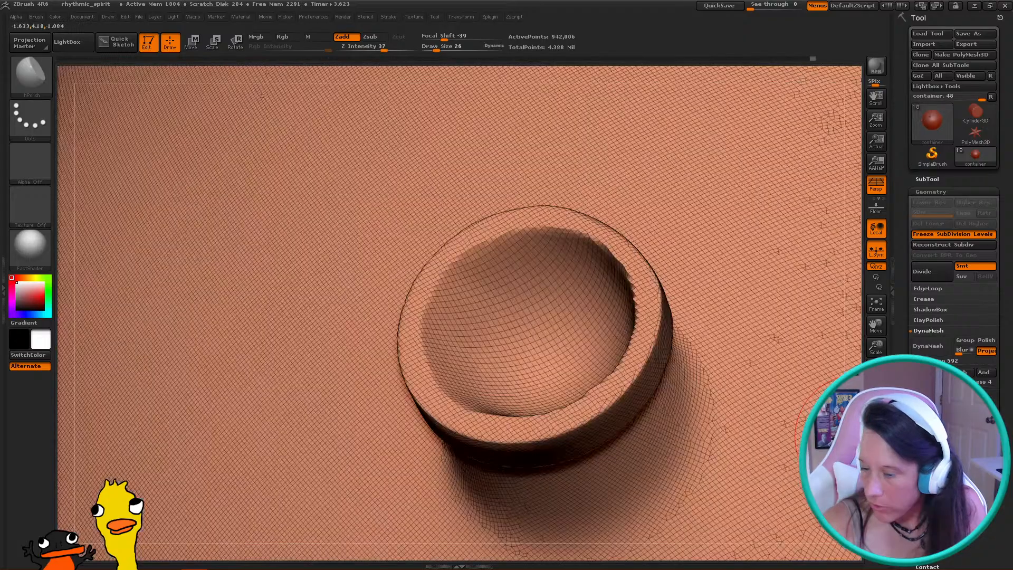
{"action": "left_click", "coordinate": [876, 389]}
{"action": "left_click", "coordinate": [875, 389]}
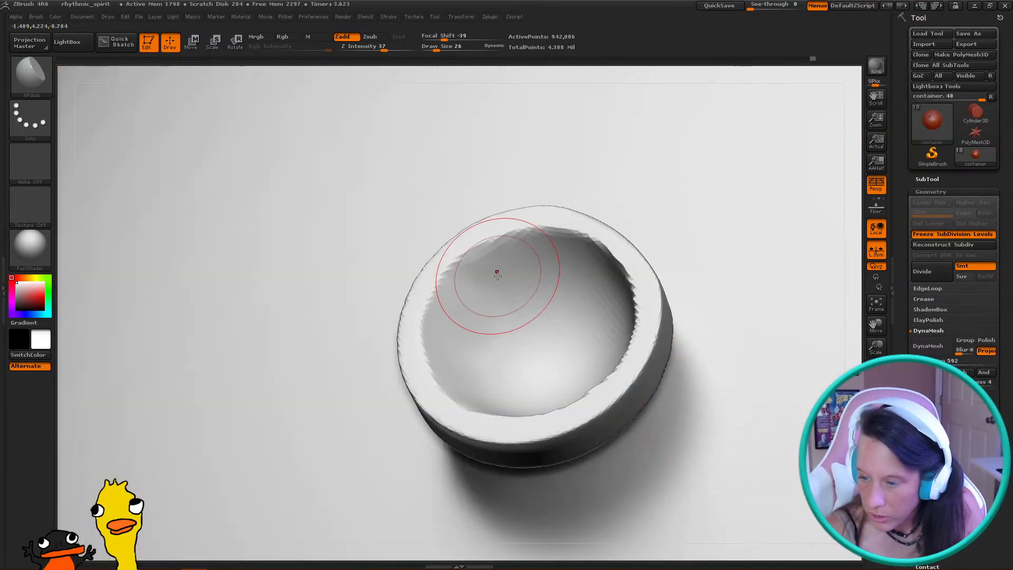
{"action": "mouse_move", "coordinate": [536, 266]}
{"action": "left_mouse_down"}
{"action": "mouse_move", "coordinate": [493, 296]}
{"action": "mouse_move", "coordinate": [472, 344]}
{"action": "mouse_move", "coordinate": [475, 262]}
{"action": "left_mouse_up"}
{"action": "mouse_move", "coordinate": [459, 548]}
{"action": "left_mouse_down"}
{"action": "mouse_move", "coordinate": [343, 454]}
{"action": "mouse_move", "coordinate": [393, 413]}
{"action": "mouse_move", "coordinate": [464, 301]}
{"action": "mouse_move", "coordinate": [453, 370]}
{"action": "left_mouse_up"}
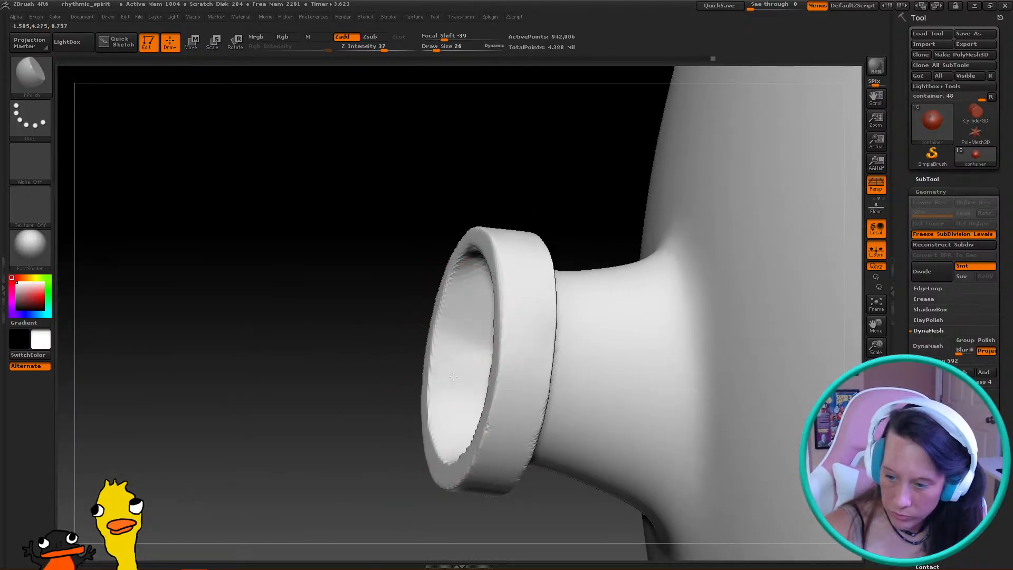
{"action": "left_click_drag", "start_coordinate": [454, 396], "coordinate": [464, 363]}
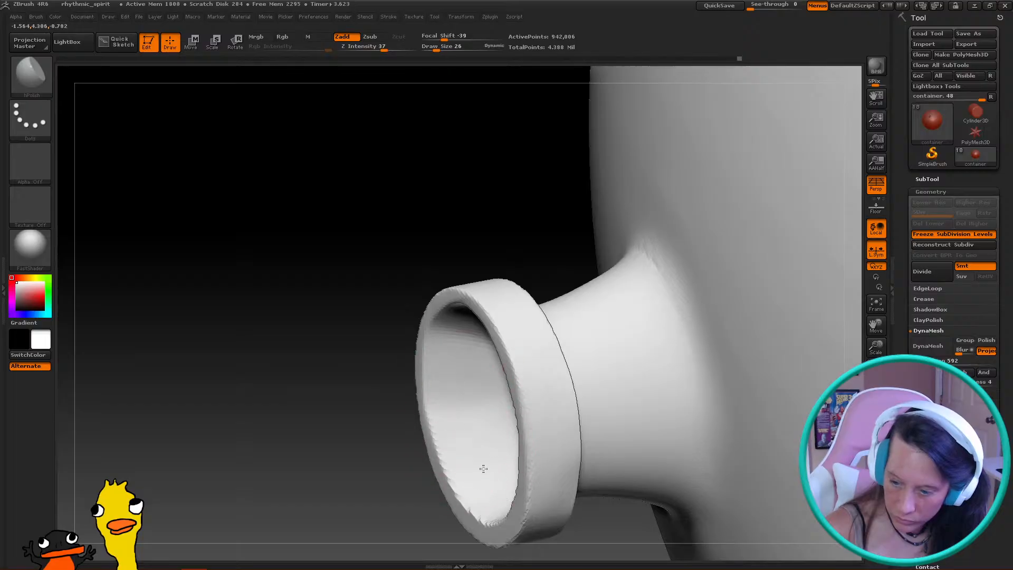
{"action": "left_click_drag", "start_coordinate": [466, 479], "coordinate": [497, 504]}
{"action": "left_click_drag", "start_coordinate": [217, 467], "coordinate": [264, 493]}
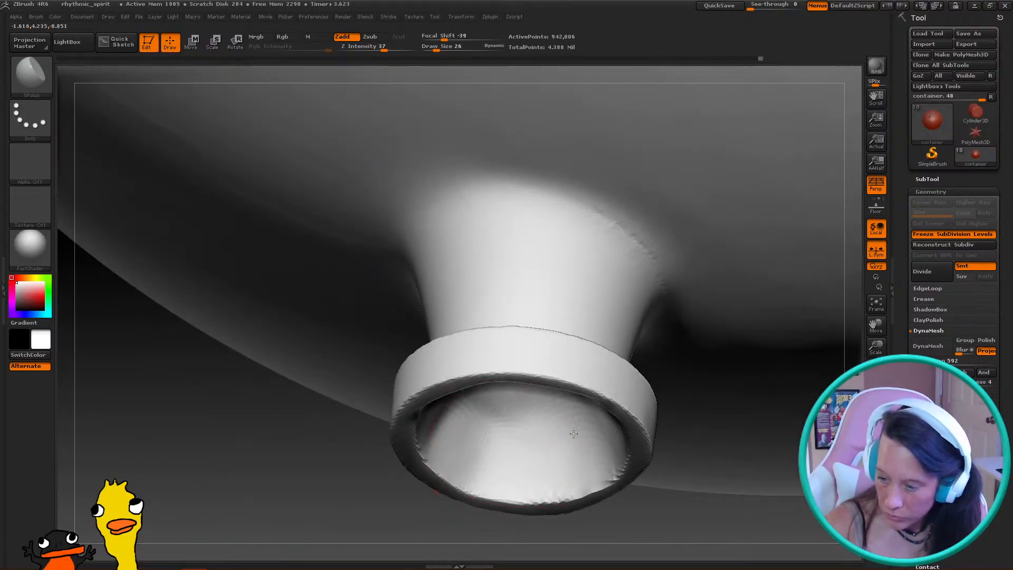
{"action": "left_click_drag", "start_coordinate": [394, 474], "coordinate": [443, 403]}
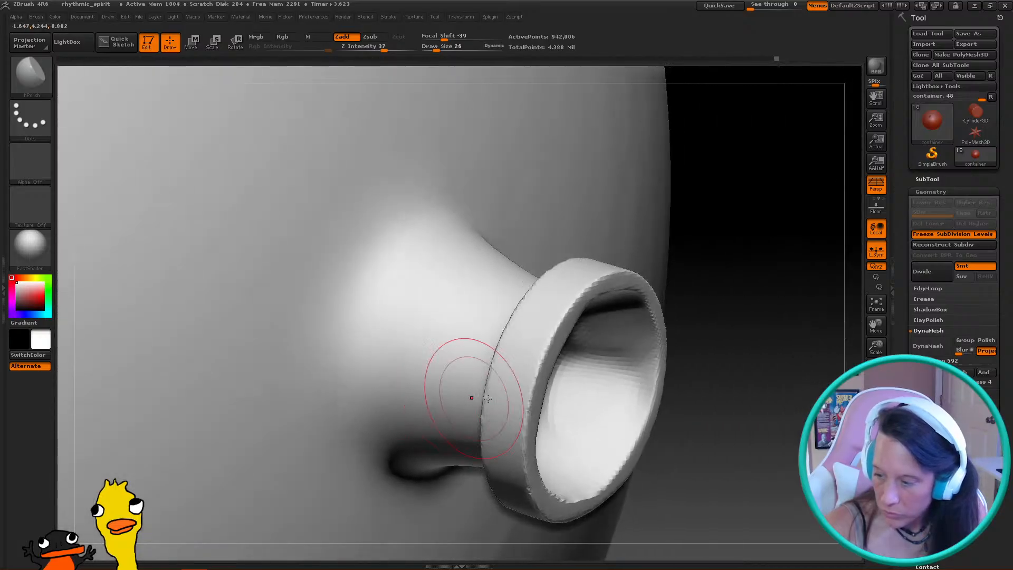
{"action": "mouse_move", "coordinate": [721, 294]}
{"action": "left_mouse_down"}
{"action": "mouse_move", "coordinate": [728, 251]}
{"action": "mouse_move", "coordinate": [773, 234]}
{"action": "mouse_move", "coordinate": [726, 230]}
{"action": "left_mouse_up"}
{"action": "mouse_move", "coordinate": [558, 293]}
{"action": "left_mouse_down"}
{"action": "mouse_move", "coordinate": [551, 280]}
{"action": "mouse_move", "coordinate": [482, 296]}
{"action": "mouse_move", "coordinate": [485, 275]}
{"action": "mouse_move", "coordinate": [480, 371]}
{"action": "left_mouse_up"}
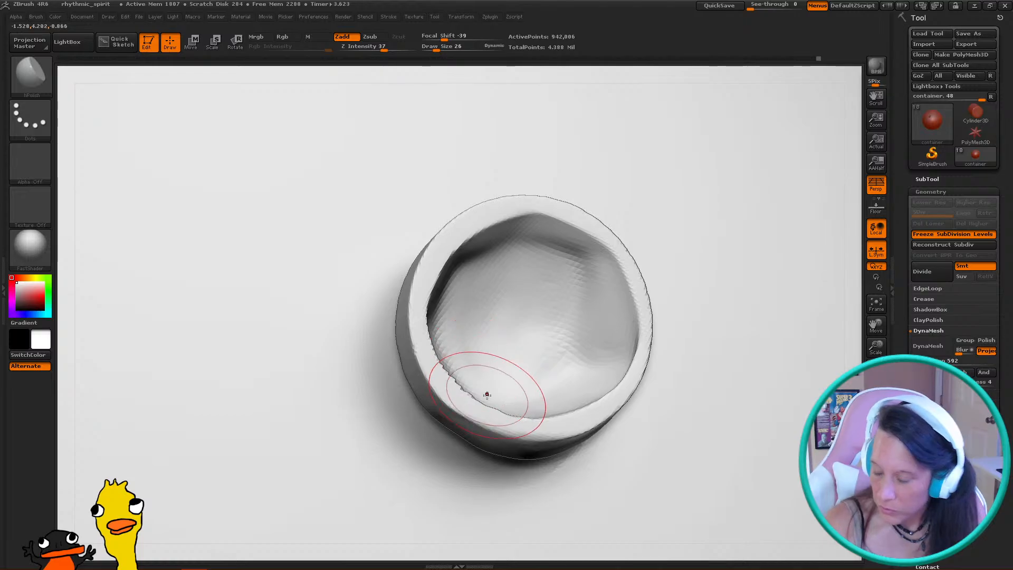
Examine the mesh flow inside the container's opening with the wireframe displayed
{"action": "left_click", "coordinate": [876, 393]}
{"action": "right_click_drag", "start_coordinate": [665, 393], "coordinate": [660, 429]}
{"action": "mouse_move", "coordinate": [493, 477]}
{"action": "left_mouse_down"}
{"action": "mouse_move", "coordinate": [538, 474]}
{"action": "mouse_move", "coordinate": [570, 449]}
{"action": "mouse_move", "coordinate": [517, 395]}
{"action": "mouse_move", "coordinate": [562, 403]}
{"action": "mouse_move", "coordinate": [506, 378]}
{"action": "left_mouse_up"}
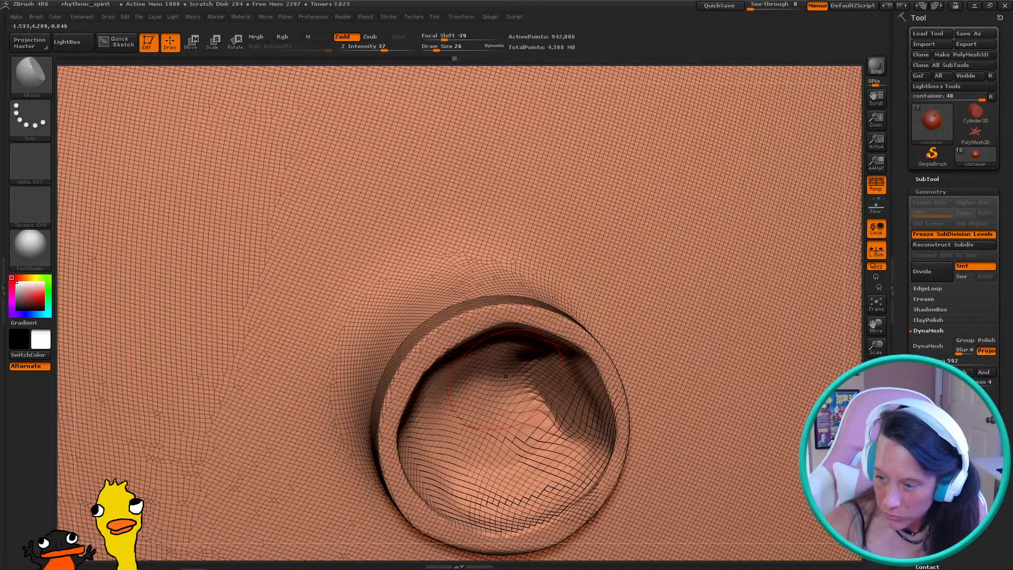
{"action": "right_click_drag", "start_coordinate": [533, 384], "coordinate": [496, 398]}
{"action": "mouse_move", "coordinate": [496, 398]}
{"action": "left_mouse_down", "text": "shift"}
{"action": "mouse_move", "coordinate": [511, 422]}
{"action": "mouse_move", "coordinate": [533, 409]}
{"action": "mouse_move", "coordinate": [520, 376]}
{"action": "mouse_move", "coordinate": [483, 388]}
{"action": "mouse_move", "coordinate": [488, 369]}
{"action": "mouse_move", "coordinate": [522, 364]}
{"action": "left_mouse_up", "text": "shift"}
{"action": "left_click", "coordinate": [875, 390]}
Smooth out the creases on the inner surface of the hollow beneath the rim
{"action": "right_click_drag", "start_coordinate": [796, 396], "coordinate": [549, 412]}
{"action": "mouse_move", "coordinate": [441, 416]}
{"action": "left_mouse_down", "text": "shift"}
{"action": "mouse_move", "coordinate": [521, 399]}
{"action": "mouse_move", "coordinate": [482, 346]}
{"action": "left_mouse_up", "text": "shift"}
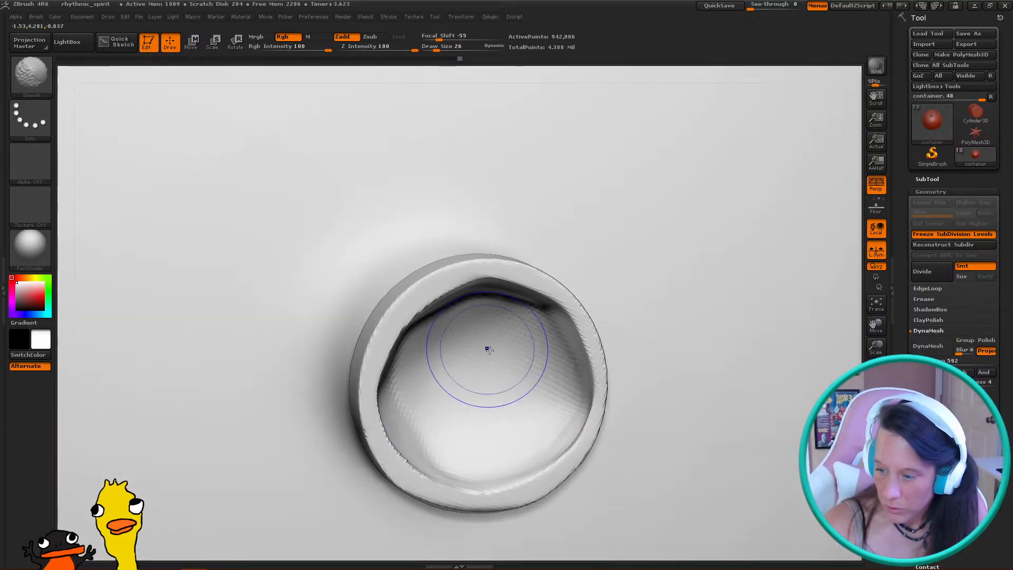
{"action": "left_click_drag", "start_coordinate": [662, 358], "coordinate": [552, 292]}
{"action": "mouse_move", "coordinate": [405, 278]}
{"action": "left_mouse_down", "text": "shift"}
{"action": "mouse_move", "coordinate": [430, 283]}
{"action": "mouse_move", "coordinate": [373, 318]}
{"action": "mouse_move", "coordinate": [375, 380]}
{"action": "mouse_move", "coordinate": [391, 377]}
{"action": "left_mouse_up", "text": "shift"}
{"action": "right_click_drag", "start_coordinate": [426, 367], "coordinate": [450, 251]}
{"action": "mouse_move", "coordinate": [451, 251]}
{"action": "left_mouse_down", "text": "shift"}
{"action": "mouse_move", "coordinate": [490, 358]}
{"action": "mouse_move", "coordinate": [502, 337]}
{"action": "left_mouse_up", "text": "shift"}
{"action": "left_click_drag", "start_coordinate": [690, 311], "coordinate": [666, 341]}
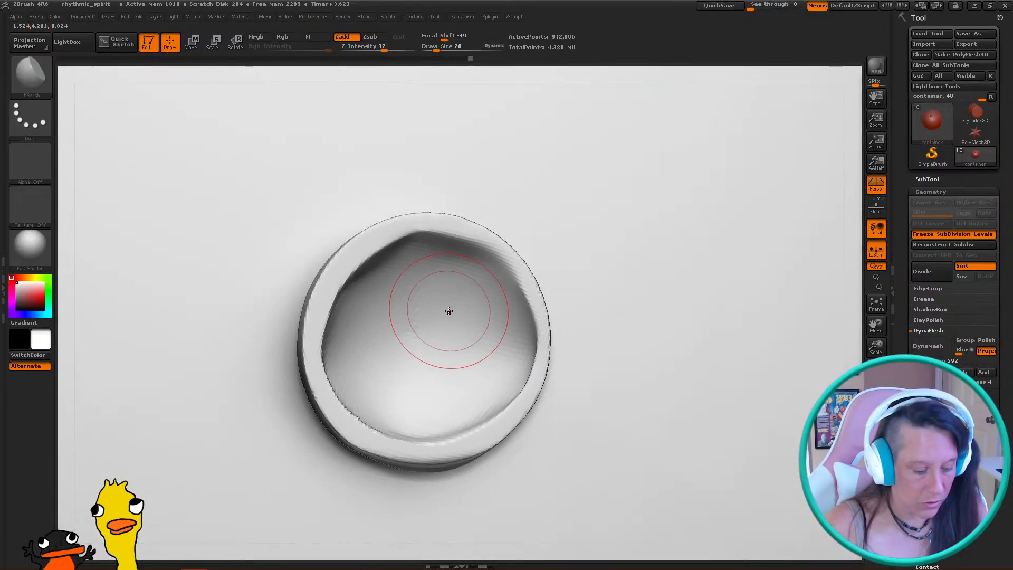
Sharpen the rim's inner edge with the Pinch brush at draw size 6, undoing the unwanted larger strokes
{"action": "key", "text": "b"}
{"action": "key", "text": "p"}
{"action": "key", "text": "i"}
{"action": "left_click", "coordinate": [432, 49]}
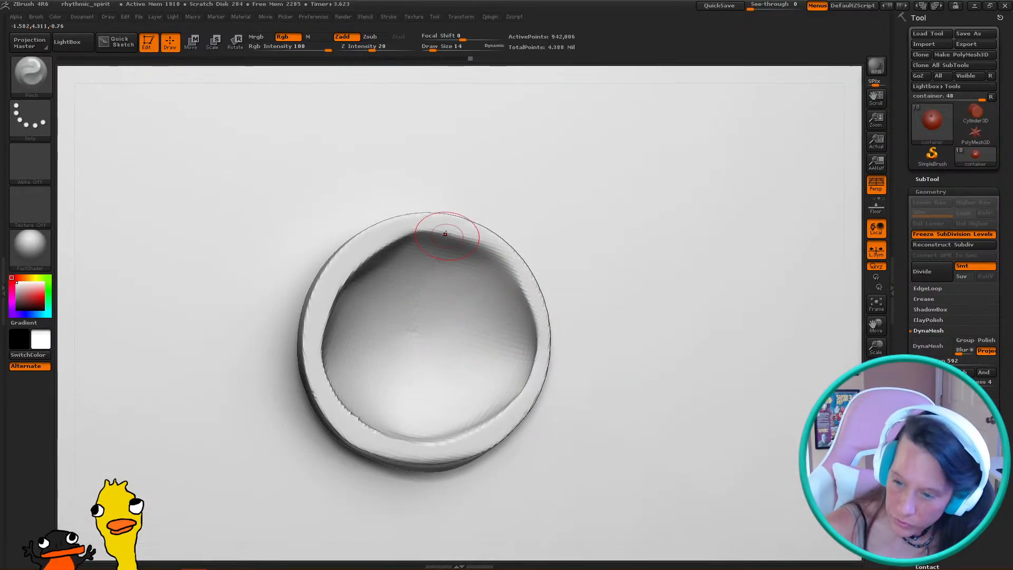
{"action": "mouse_move", "coordinate": [483, 224]}
{"action": "left_mouse_down", "text": "shift"}
{"action": "mouse_move", "coordinate": [453, 223]}
{"action": "mouse_move", "coordinate": [447, 241]}
{"action": "left_mouse_up", "text": "shift"}
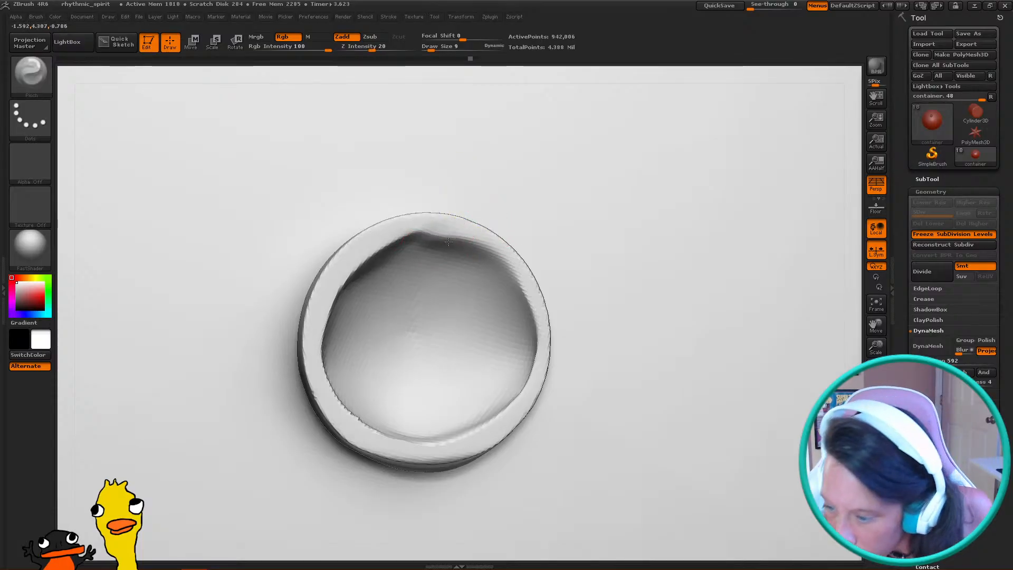
{"action": "key", "text": "ctrl+z"}
{"action": "mouse_move", "coordinate": [515, 300]}
{"action": "left_mouse_down"}
{"action": "mouse_move", "coordinate": [517, 312]}
{"action": "mouse_move", "coordinate": [524, 305]}
{"action": "left_mouse_up"}
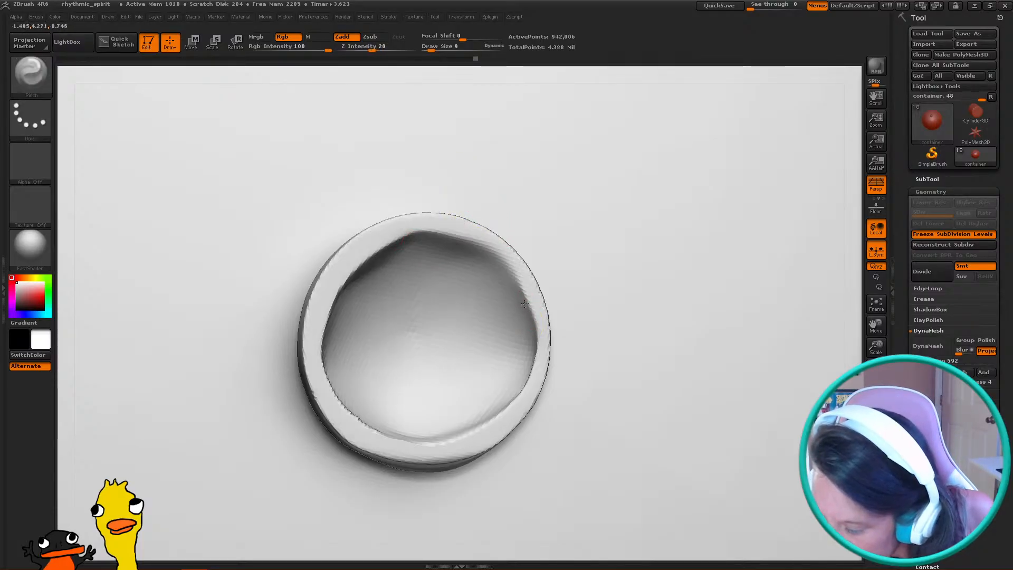
{"action": "key", "text": "ctrl+z"}
{"action": "key", "text": "bracketleft"}
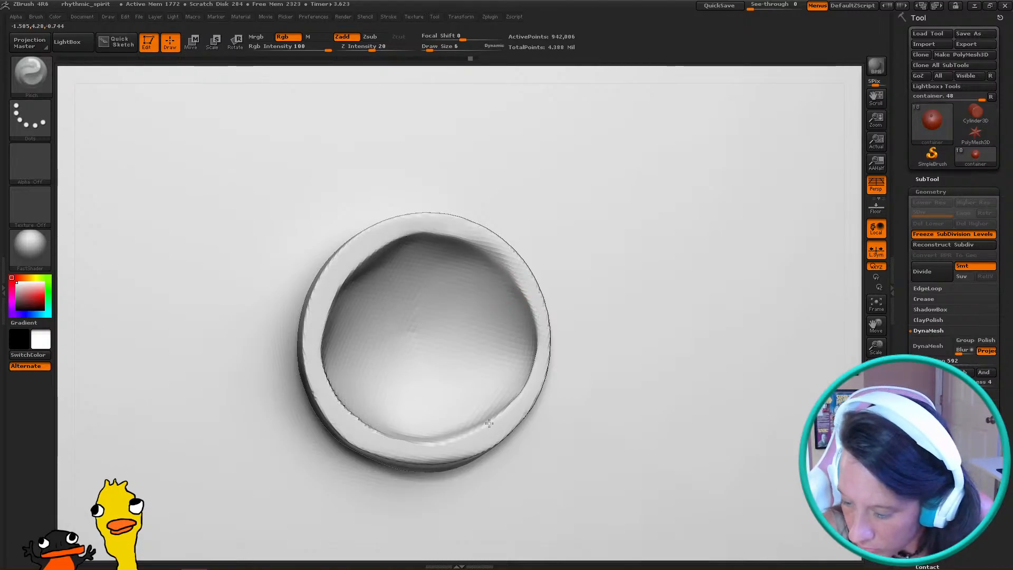
{"action": "right_click_drag", "start_coordinate": [468, 220], "coordinate": [547, 237], "text": "ctrl"}
Bring the other subtools back into display and check how the tail tip enters the container's opening
{"action": "right_click_drag", "start_coordinate": [540, 278], "coordinate": [421, 158], "text": "ctrl"}
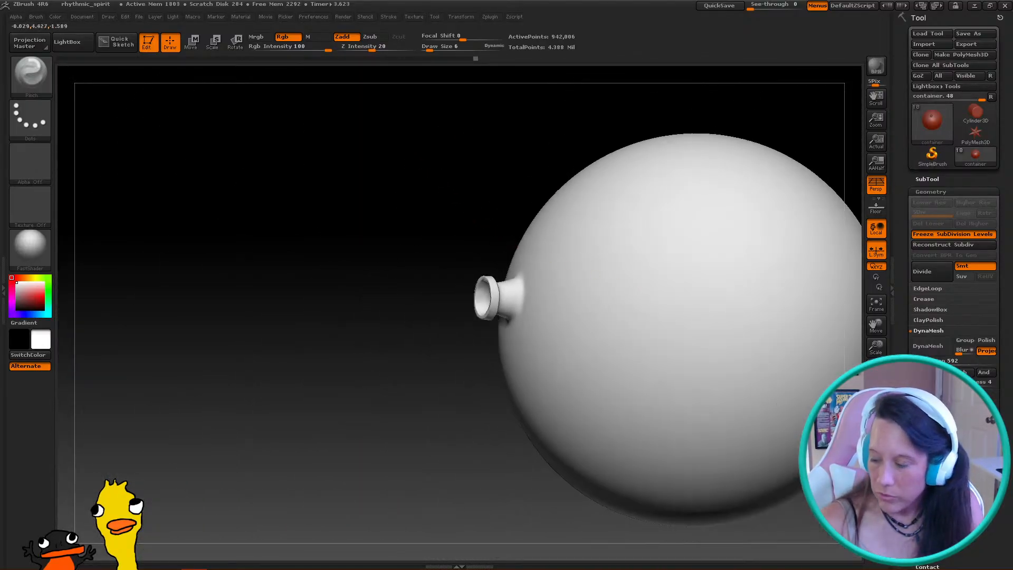
{"action": "left_click", "coordinate": [876, 441]}
{"action": "mouse_move", "coordinate": [547, 396]}
{"action": "right_mouse_down"}
{"action": "mouse_move", "coordinate": [514, 370]}
{"action": "mouse_move", "coordinate": [474, 222]}
{"action": "mouse_move", "coordinate": [515, 165]}
{"action": "mouse_move", "coordinate": [586, 425]}
{"action": "mouse_move", "coordinate": [529, 382]}
{"action": "mouse_move", "coordinate": [486, 399]}
{"action": "mouse_move", "coordinate": [564, 413]}
{"action": "mouse_move", "coordinate": [529, 405]}
{"action": "mouse_move", "coordinate": [530, 394]}
{"action": "mouse_move", "coordinate": [560, 400]}
{"action": "mouse_move", "coordinate": [576, 375]}
{"action": "mouse_move", "coordinate": [549, 401]}
{"action": "mouse_move", "coordinate": [560, 367]}
{"action": "mouse_move", "coordinate": [539, 376]}
{"action": "right_mouse_up"}
{"action": "mouse_move", "coordinate": [596, 354]}
{"action": "right_mouse_down", "text": "alt"}
{"action": "mouse_move", "coordinate": [626, 317]}
{"action": "mouse_move", "coordinate": [618, 391]}
{"action": "mouse_move", "coordinate": [622, 344]}
{"action": "mouse_move", "coordinate": [586, 364]}
{"action": "mouse_move", "coordinate": [545, 330]}
{"action": "mouse_move", "coordinate": [593, 404]}
{"action": "mouse_move", "coordinate": [575, 348]}
{"action": "right_mouse_up", "text": "alt"}
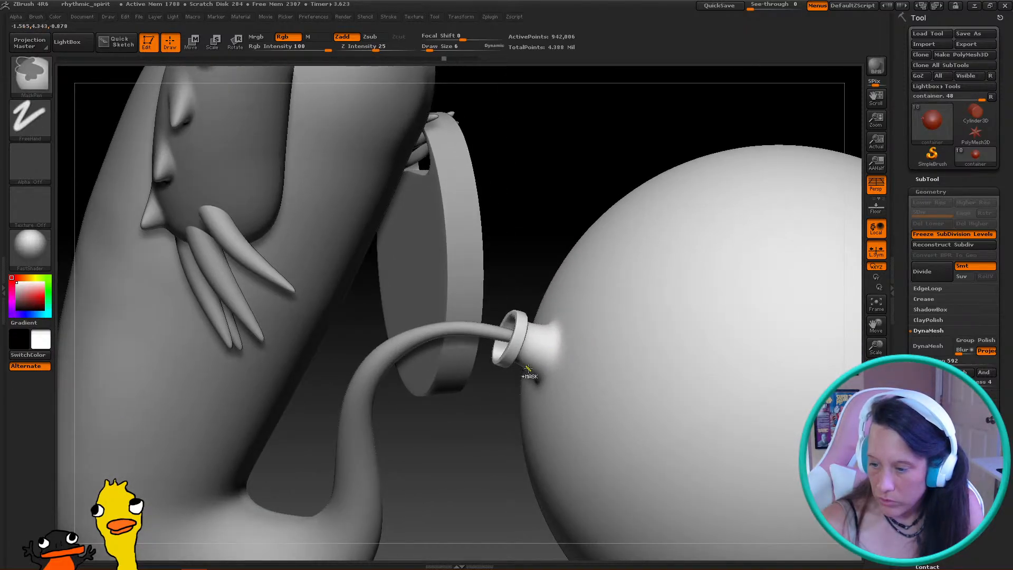
{"action": "right_click_drag", "start_coordinate": [527, 369], "coordinate": [556, 364]}
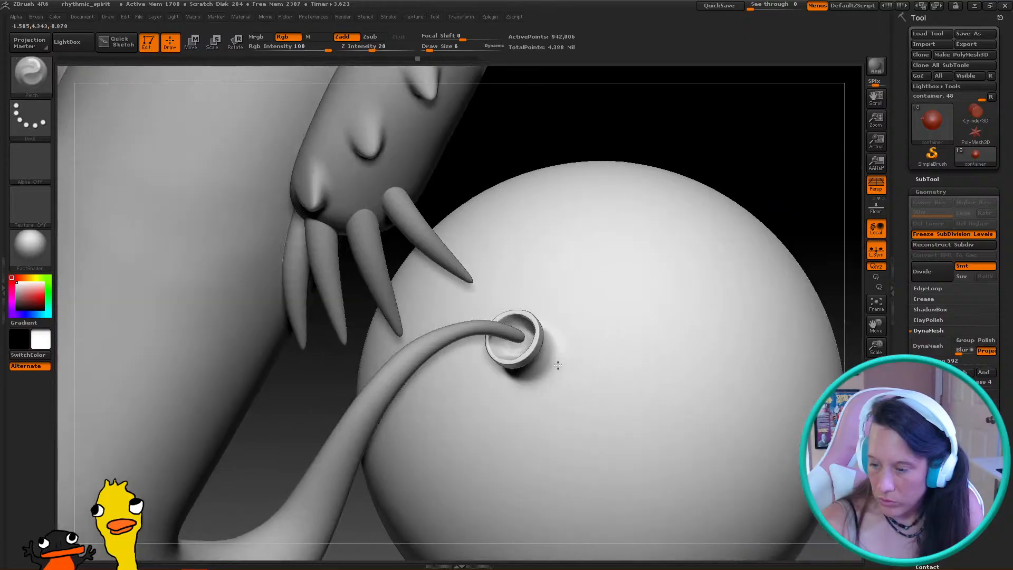
{"action": "mouse_move", "coordinate": [443, 194]}
{"action": "right_mouse_down"}
{"action": "mouse_move", "coordinate": [481, 317]}
{"action": "mouse_move", "coordinate": [565, 343]}
{"action": "mouse_move", "coordinate": [604, 300]}
{"action": "mouse_move", "coordinate": [583, 278]}
{"action": "mouse_move", "coordinate": [453, 251]}
{"action": "mouse_move", "coordinate": [560, 346]}
{"action": "mouse_move", "coordinate": [555, 305]}
{"action": "mouse_move", "coordinate": [583, 330]}
{"action": "mouse_move", "coordinate": [560, 324]}
{"action": "mouse_move", "coordinate": [657, 358]}
{"action": "mouse_move", "coordinate": [569, 366]}
{"action": "mouse_move", "coordinate": [581, 301]}
{"action": "mouse_move", "coordinate": [597, 320]}
{"action": "right_mouse_up"}
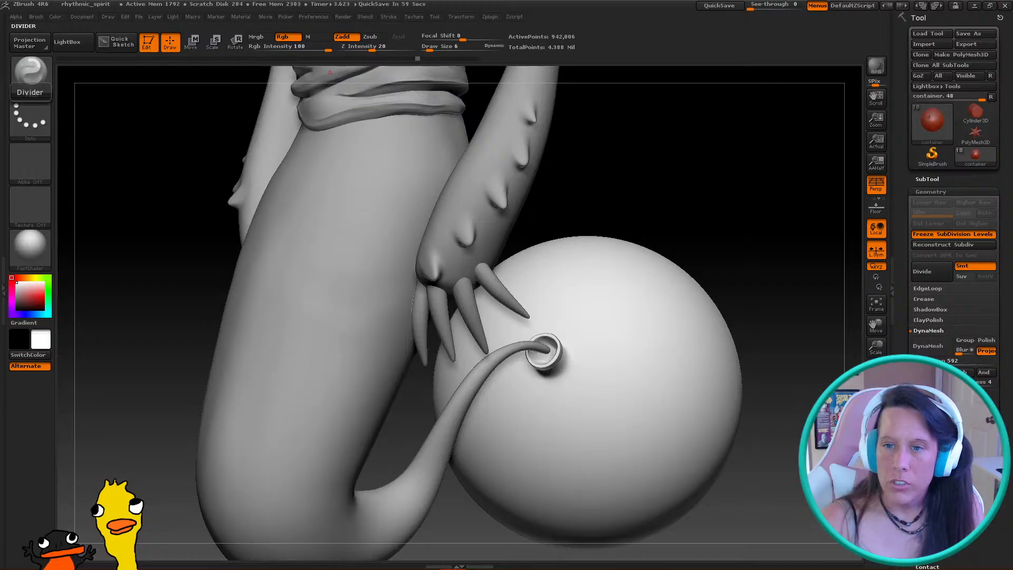
Examine the whole character from the side and front, including the container, arms, head and antlers
{"action": "right_click_drag", "start_coordinate": [592, 394], "coordinate": [611, 426]}
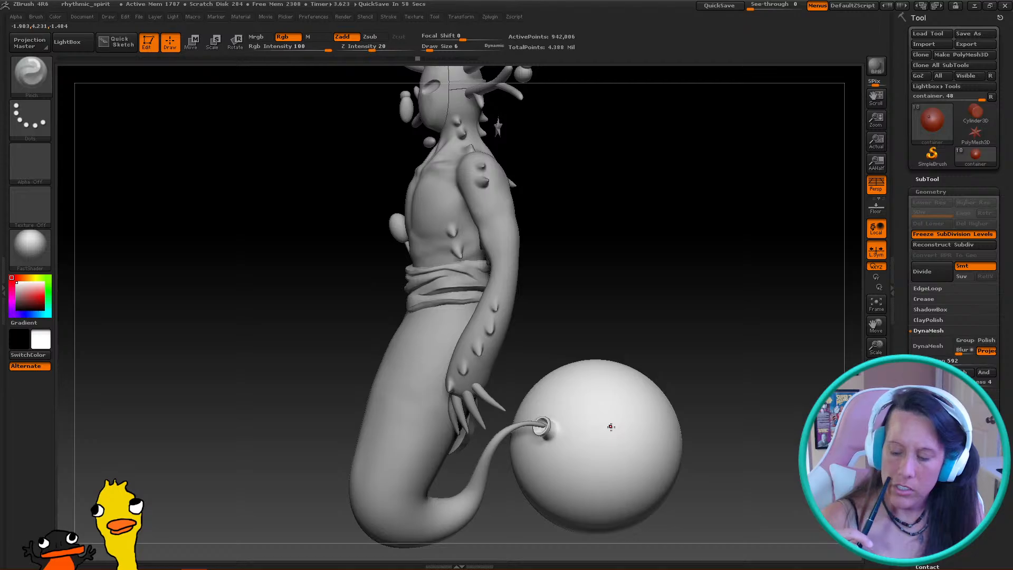
{"action": "right_click_drag", "start_coordinate": [563, 377], "coordinate": [640, 348], "text": "alt"}
{"action": "right_click_drag", "start_coordinate": [540, 403], "coordinate": [641, 416]}
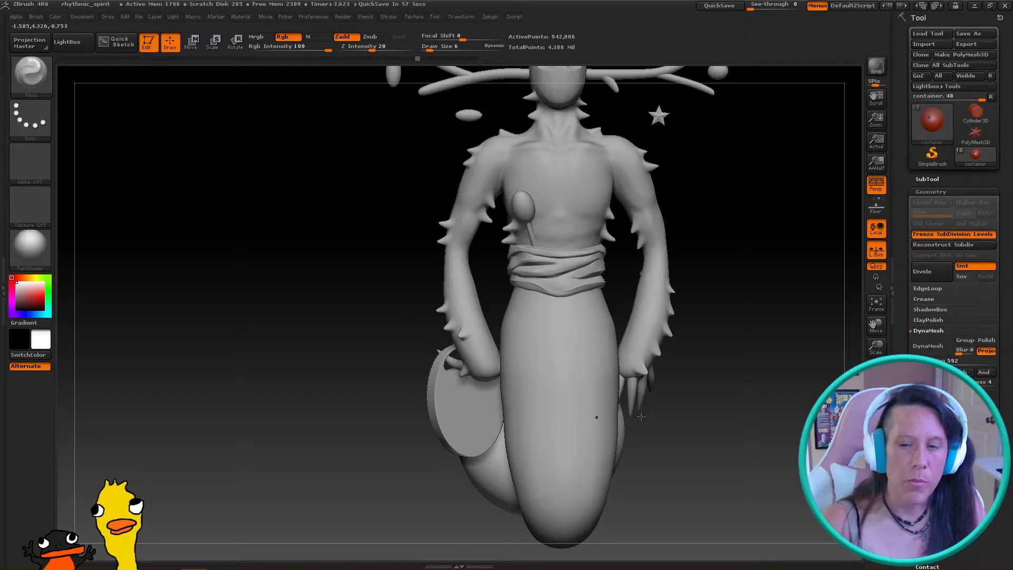
{"action": "right_click_drag", "start_coordinate": [642, 419], "coordinate": [643, 347]}
{"action": "right_click_drag", "start_coordinate": [579, 330], "coordinate": [596, 333]}
{"action": "right_click_drag", "start_coordinate": [596, 368], "coordinate": [512, 274]}
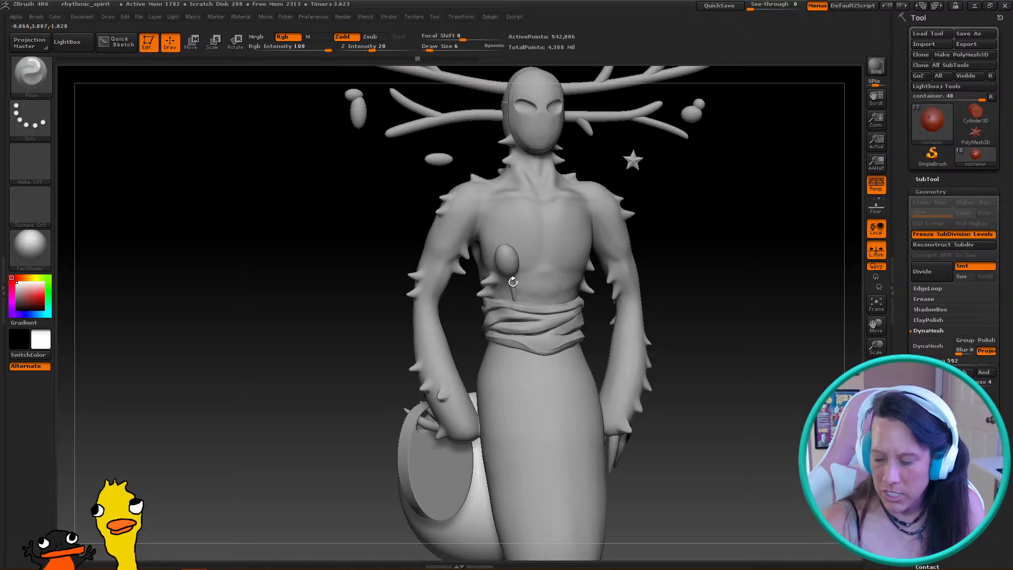
{"action": "right_click_drag", "start_coordinate": [575, 349], "coordinate": [521, 374]}
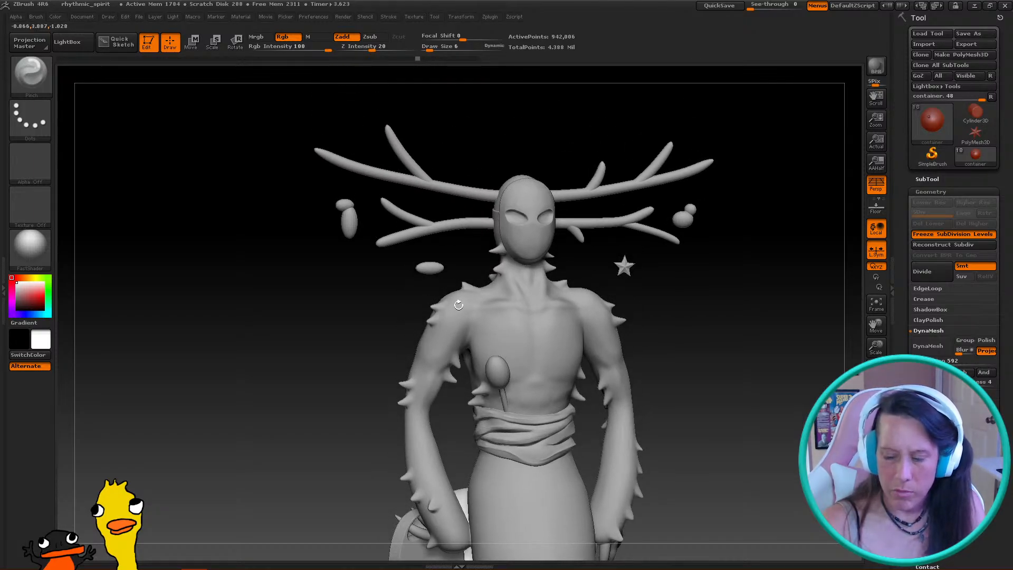
{"action": "right_click_drag", "start_coordinate": [460, 312], "coordinate": [360, 176]}
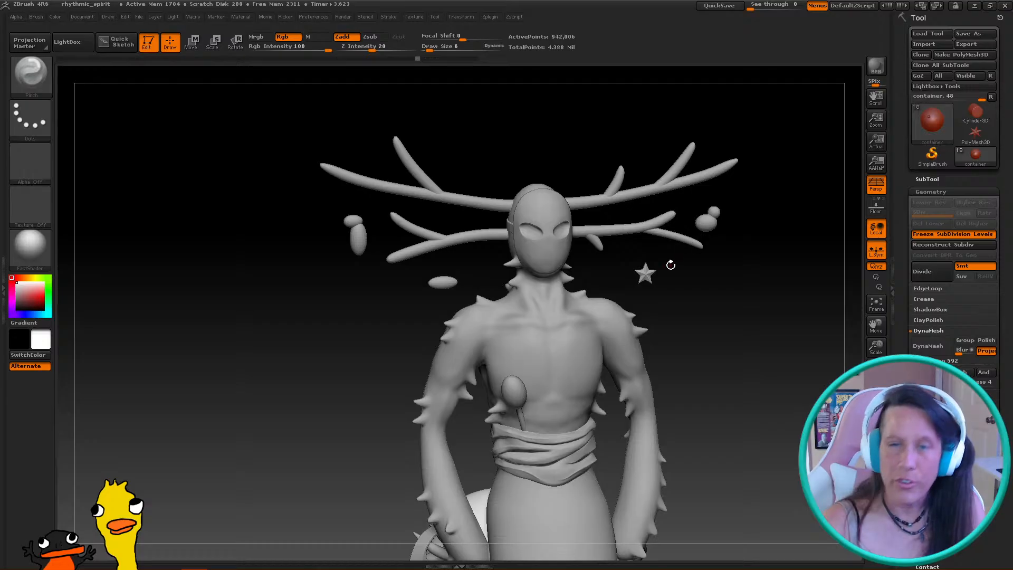
Inspect how the tail tip, hands and drum sit around the container from several angles, then look closely at the head and antlers
{"action": "right_click_drag", "start_coordinate": [645, 243], "coordinate": [607, 153], "text": "alt"}
{"action": "right_click_drag", "start_coordinate": [496, 353], "coordinate": [528, 324]}
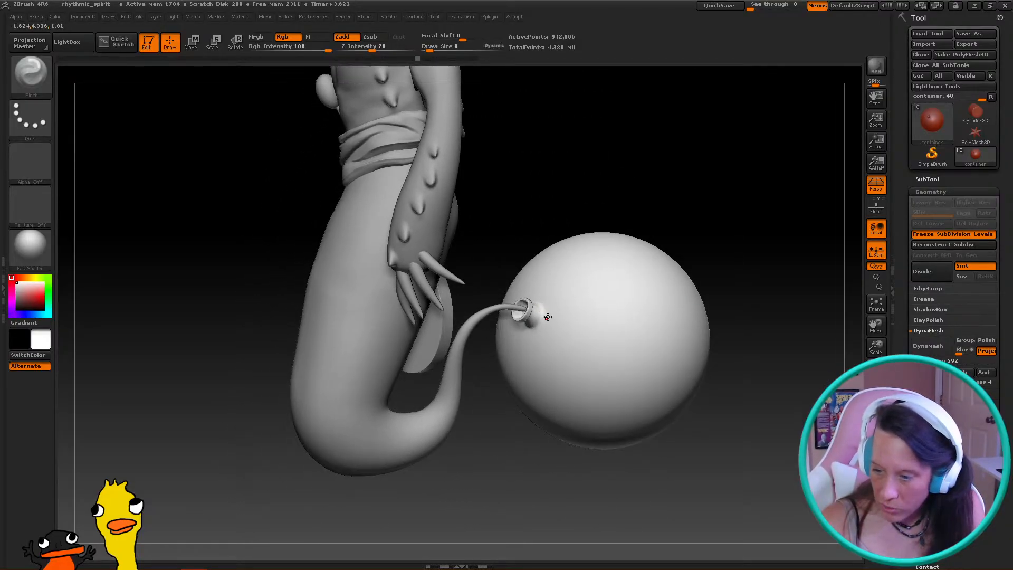
{"action": "right_click_drag", "start_coordinate": [540, 308], "coordinate": [638, 194]}
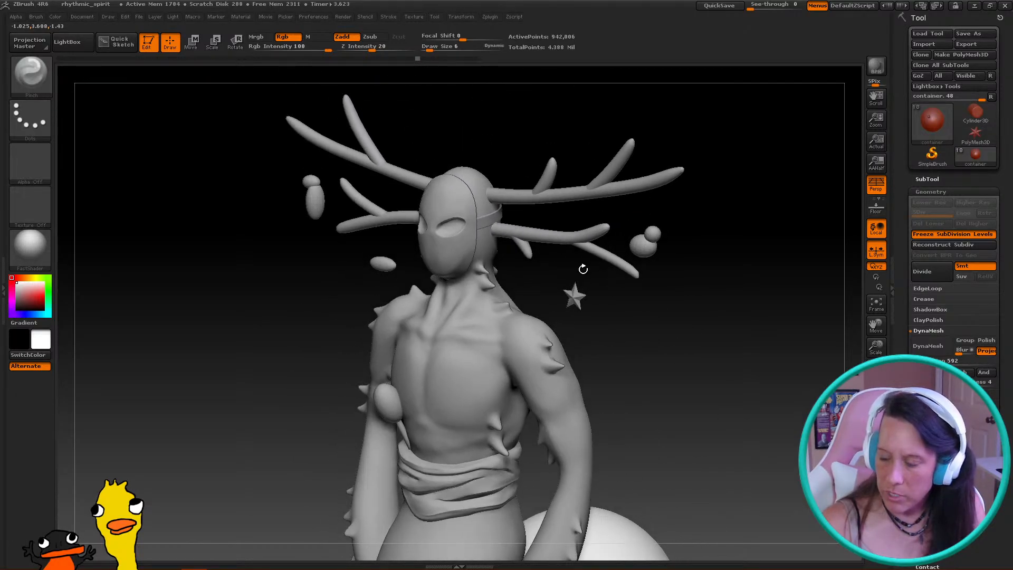
{"action": "right_click_drag", "start_coordinate": [316, 138], "coordinate": [587, 351]}
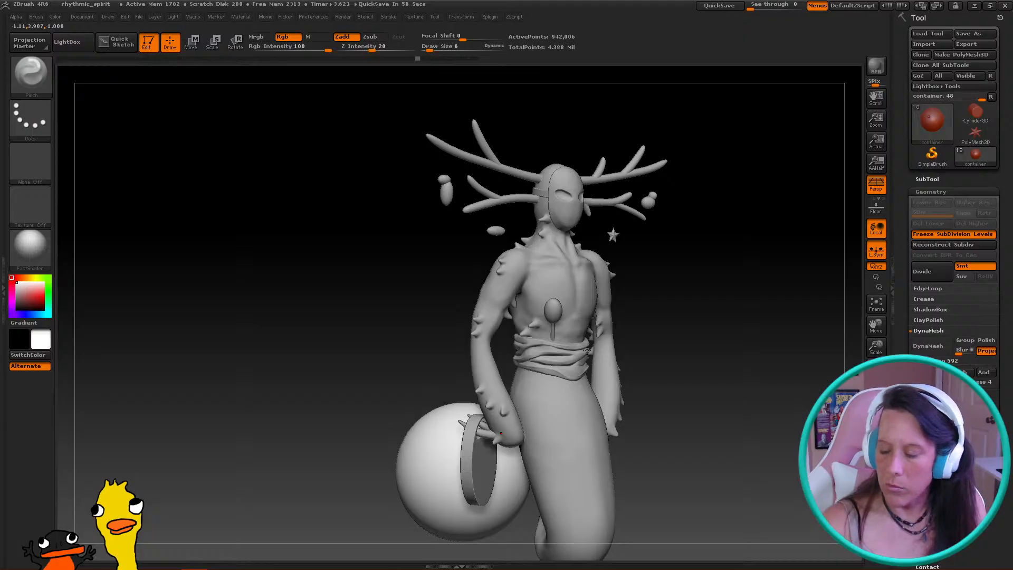
{"action": "right_click_drag", "start_coordinate": [587, 349], "coordinate": [631, 319]}
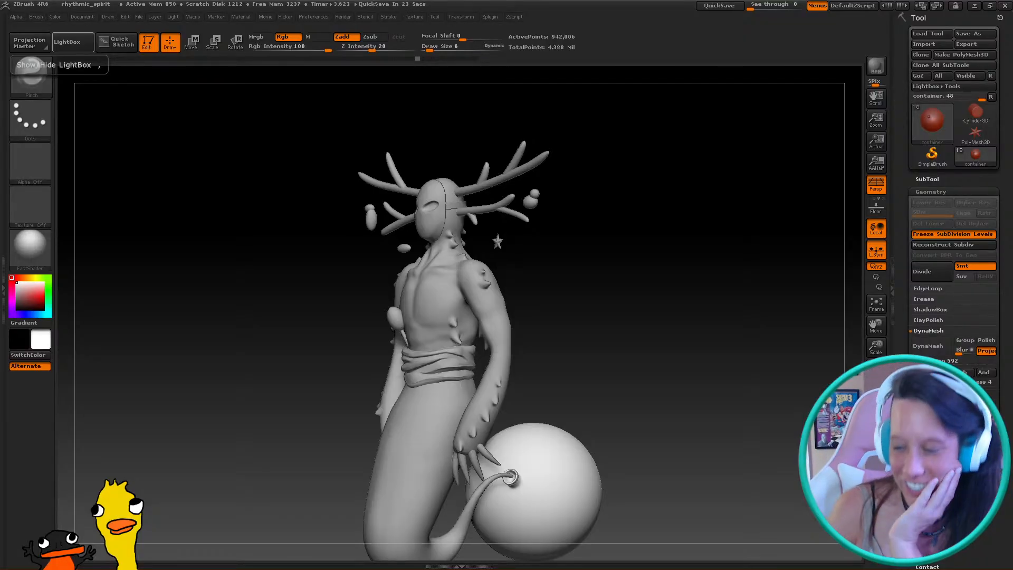
{"action": "mouse_move", "coordinate": [576, 296]}
{"action": "left_mouse_down"}
{"action": "mouse_move", "coordinate": [583, 280]}
{"action": "mouse_move", "coordinate": [560, 285]}
{"action": "mouse_move", "coordinate": [583, 296]}
{"action": "mouse_move", "coordinate": [605, 359]}
{"action": "mouse_move", "coordinate": [552, 369]}
{"action": "mouse_move", "coordinate": [569, 359]}
{"action": "mouse_move", "coordinate": [567, 348]}
{"action": "mouse_move", "coordinate": [583, 377]}
{"action": "mouse_move", "coordinate": [587, 338]}
{"action": "mouse_move", "coordinate": [561, 314]}
{"action": "mouse_move", "coordinate": [606, 318]}
{"action": "mouse_move", "coordinate": [595, 362]}
{"action": "mouse_move", "coordinate": [645, 399]}
{"action": "mouse_move", "coordinate": [627, 501]}
{"action": "left_mouse_up"}
{"action": "left_click_drag", "start_coordinate": [654, 388], "coordinate": [612, 387]}
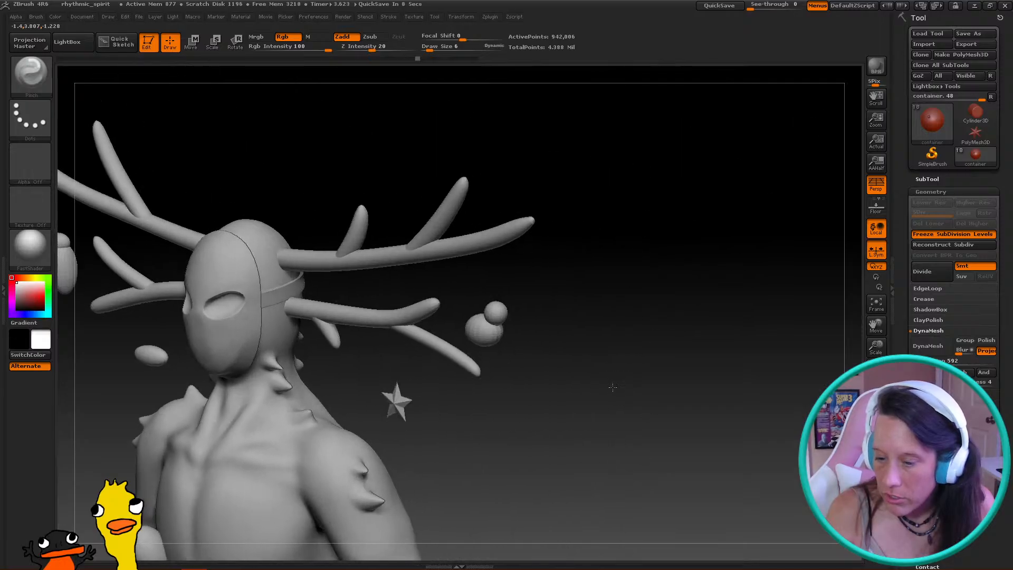
Try to DynaMesh the upper antler subtool at resolution 400 and smooth the joint at the base of its branch
{"action": "left_click", "coordinate": [935, 180]}
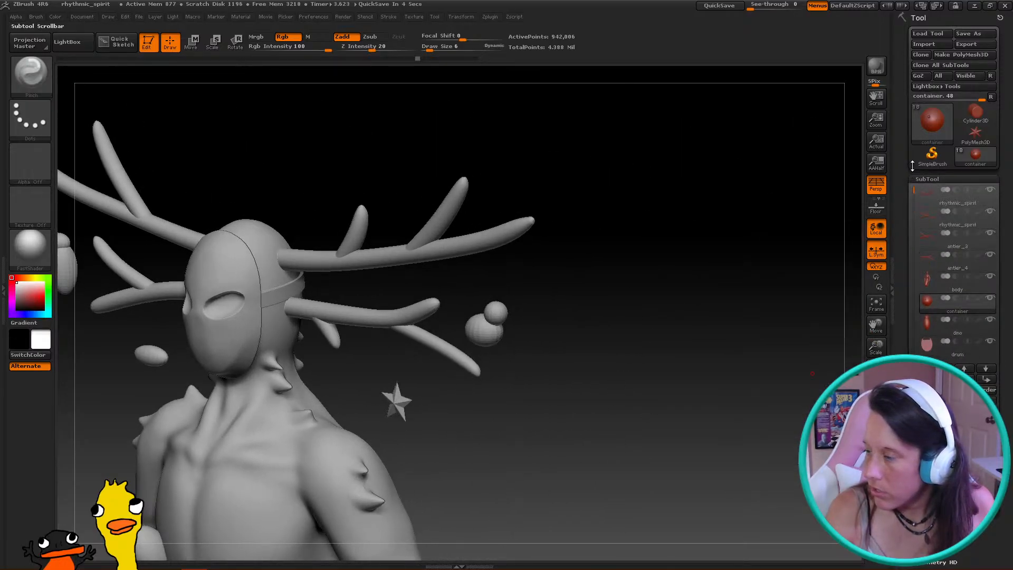
{"action": "left_click", "coordinate": [935, 196]}
{"action": "left_click_drag", "start_coordinate": [562, 327], "coordinate": [788, 326]}
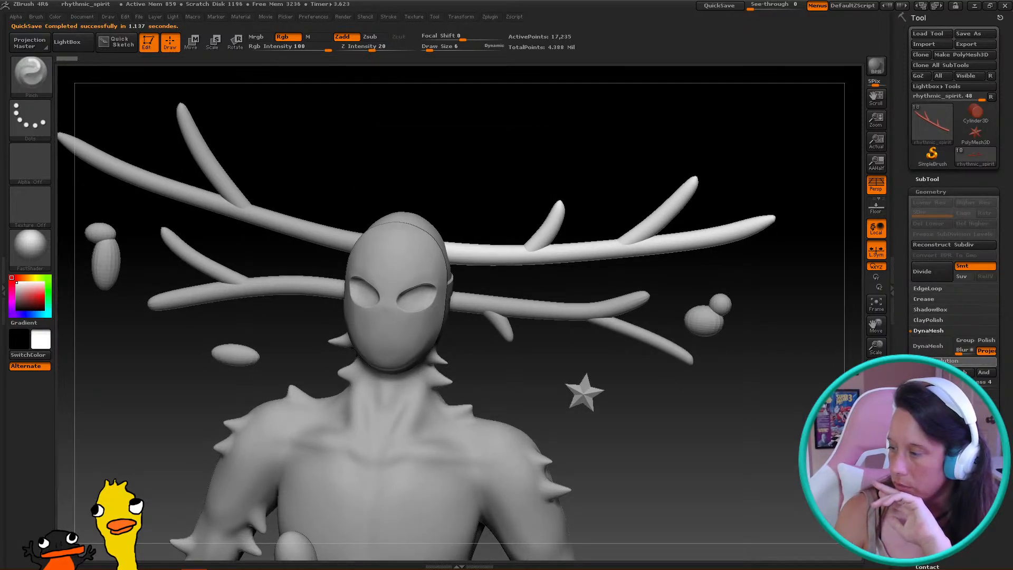
{"action": "left_click", "coordinate": [926, 346]}
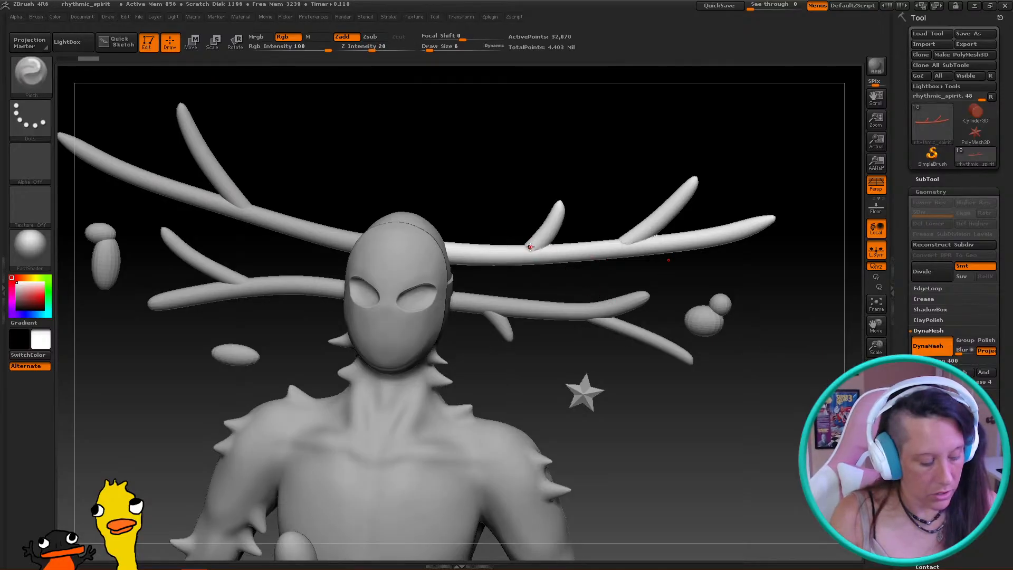
{"action": "key", "text": "shift"}
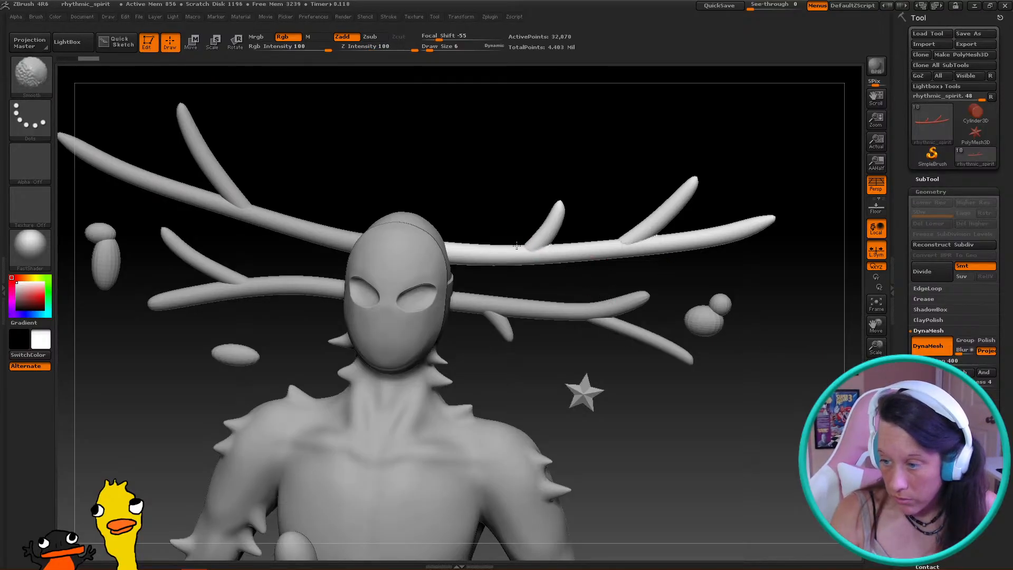
{"action": "mouse_move", "coordinate": [585, 229]}
{"action": "left_mouse_down"}
{"action": "mouse_move", "coordinate": [369, 230]}
{"action": "mouse_move", "coordinate": [596, 229]}
{"action": "mouse_move", "coordinate": [594, 260]}
{"action": "mouse_move", "coordinate": [565, 262]}
{"action": "mouse_move", "coordinate": [625, 286]}
{"action": "mouse_move", "coordinate": [579, 245]}
{"action": "mouse_move", "coordinate": [520, 267]}
{"action": "mouse_move", "coordinate": [626, 251]}
{"action": "mouse_move", "coordinate": [603, 301]}
{"action": "mouse_move", "coordinate": [592, 288]}
{"action": "left_mouse_up"}
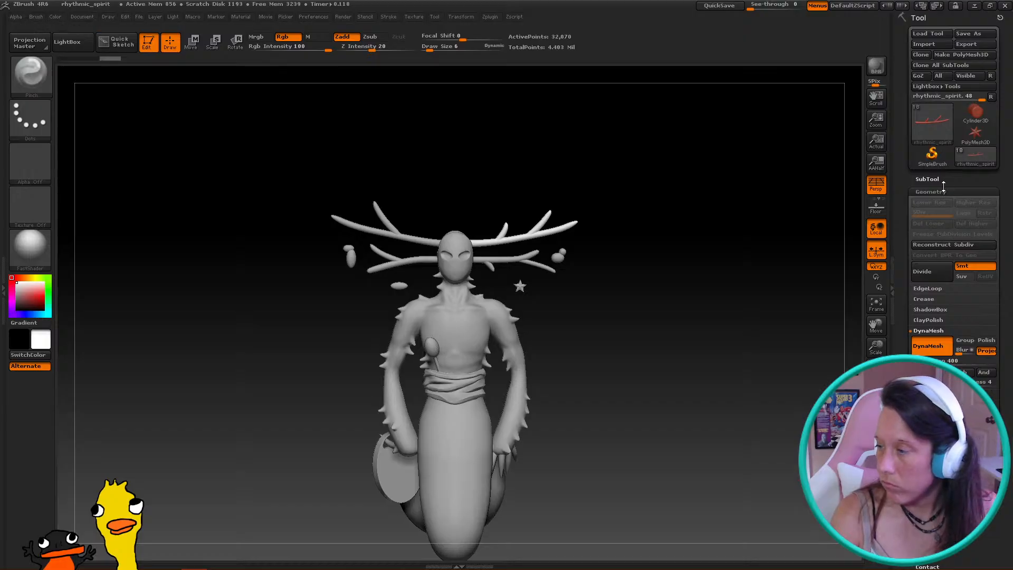
{"action": "left_click_drag", "start_coordinate": [573, 228], "coordinate": [636, 316], "text": "alt"}
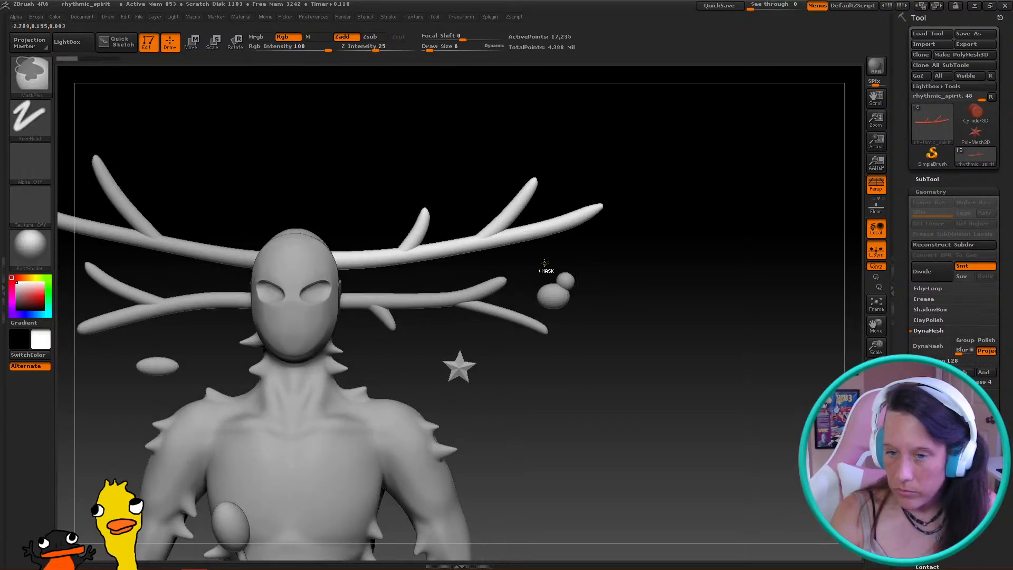
Review the full character from the front and at slight angles, checking the silhouette, mask, torso, floating ornaments and antlers
{"action": "mouse_move", "coordinate": [666, 299]}
{"action": "left_mouse_down", "text": "alt"}
{"action": "mouse_move", "coordinate": [640, 275]}
{"action": "mouse_move", "coordinate": [632, 294]}
{"action": "mouse_move", "coordinate": [628, 172]}
{"action": "mouse_move", "coordinate": [635, 221]}
{"action": "mouse_move", "coordinate": [622, 220]}
{"action": "mouse_move", "coordinate": [662, 235]}
{"action": "left_mouse_up", "text": "alt"}
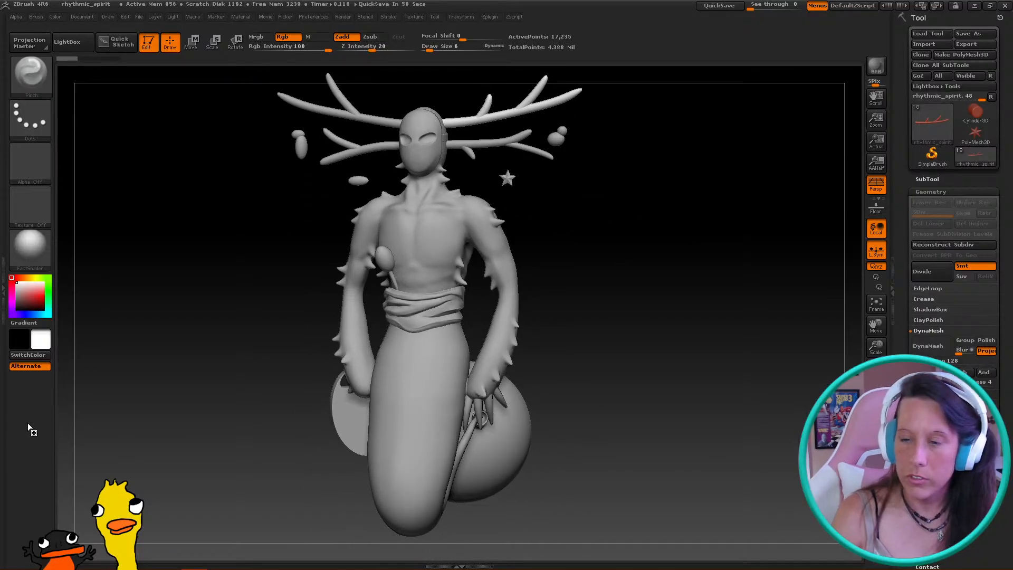
{"action": "mouse_move", "coordinate": [543, 217]}
{"action": "left_mouse_down", "text": "alt"}
{"action": "mouse_move", "coordinate": [554, 253]}
{"action": "mouse_move", "coordinate": [568, 254]}
{"action": "mouse_move", "coordinate": [543, 256]}
{"action": "left_mouse_up", "text": "alt"}
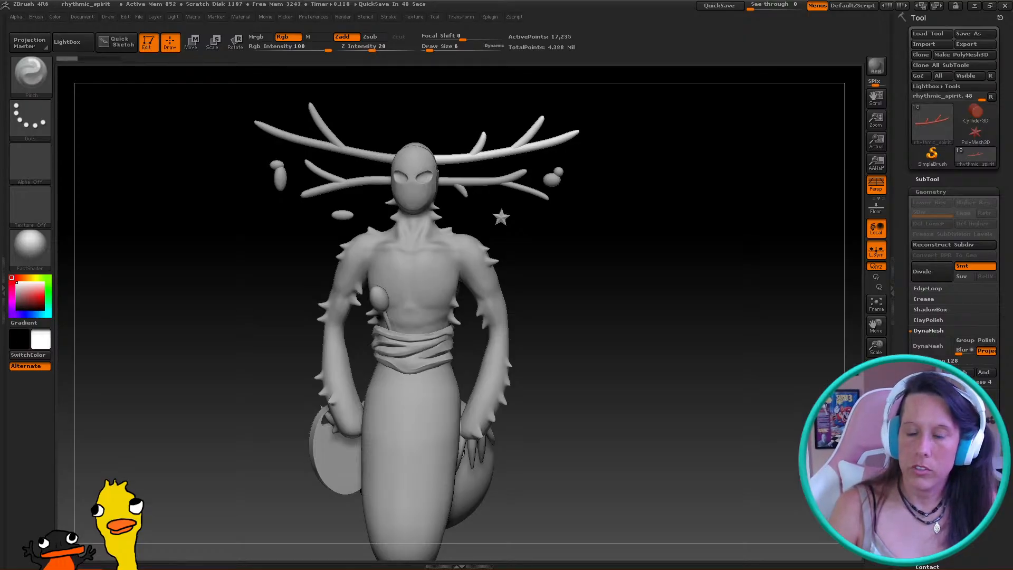
{"action": "left_click_drag", "start_coordinate": [587, 262], "coordinate": [629, 310]}
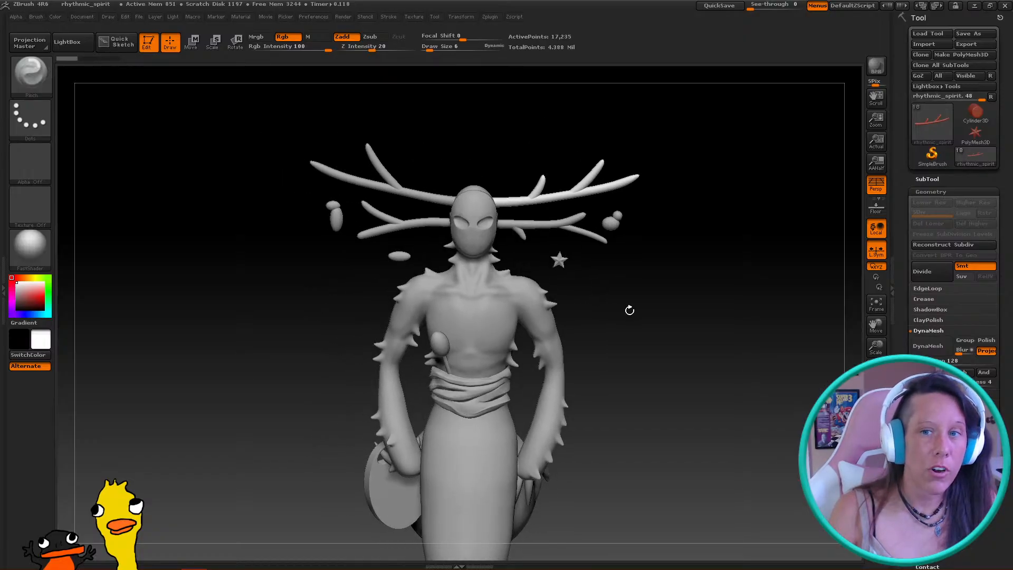
{"action": "left_click_drag", "start_coordinate": [611, 296], "coordinate": [643, 336]}
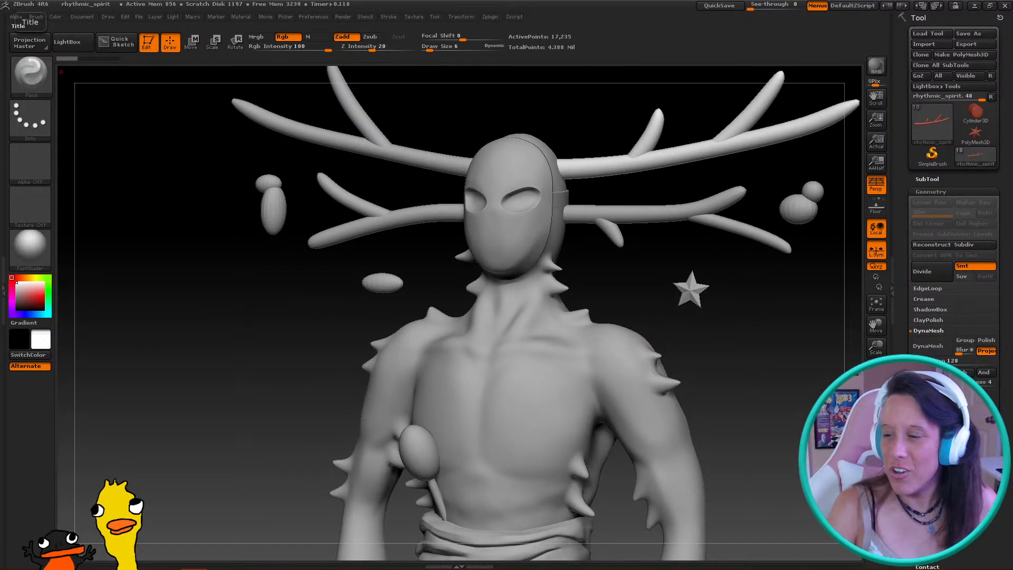
{"action": "left_click_drag", "start_coordinate": [387, 301], "coordinate": [426, 343], "text": "alt"}
{"action": "right_click_drag", "start_coordinate": [427, 344], "coordinate": [392, 320], "text": "ctrl"}
{"action": "left_click_drag", "start_coordinate": [392, 319], "coordinate": [395, 374], "text": "alt"}
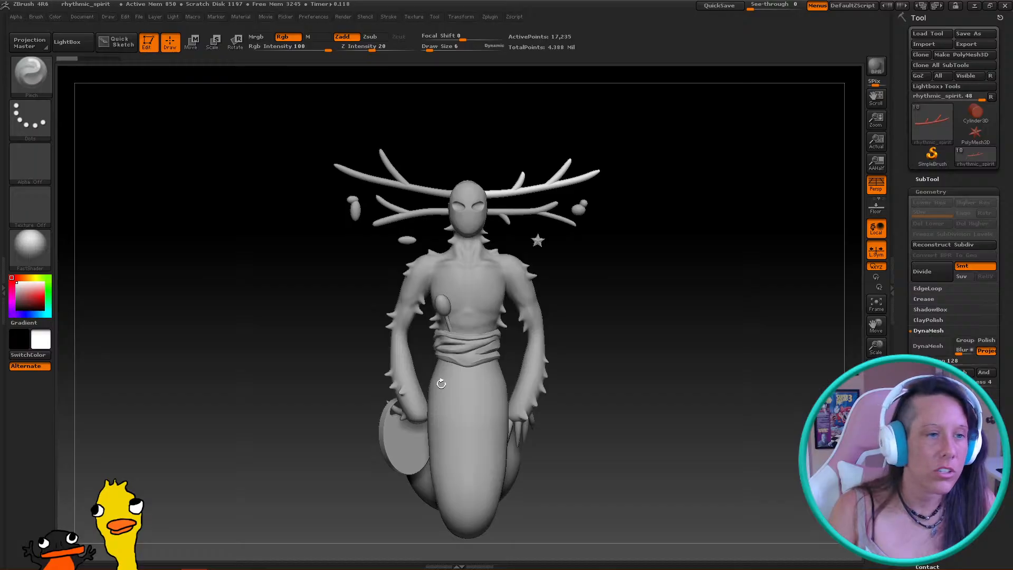
{"action": "left_click_drag", "start_coordinate": [599, 322], "coordinate": [626, 337]}
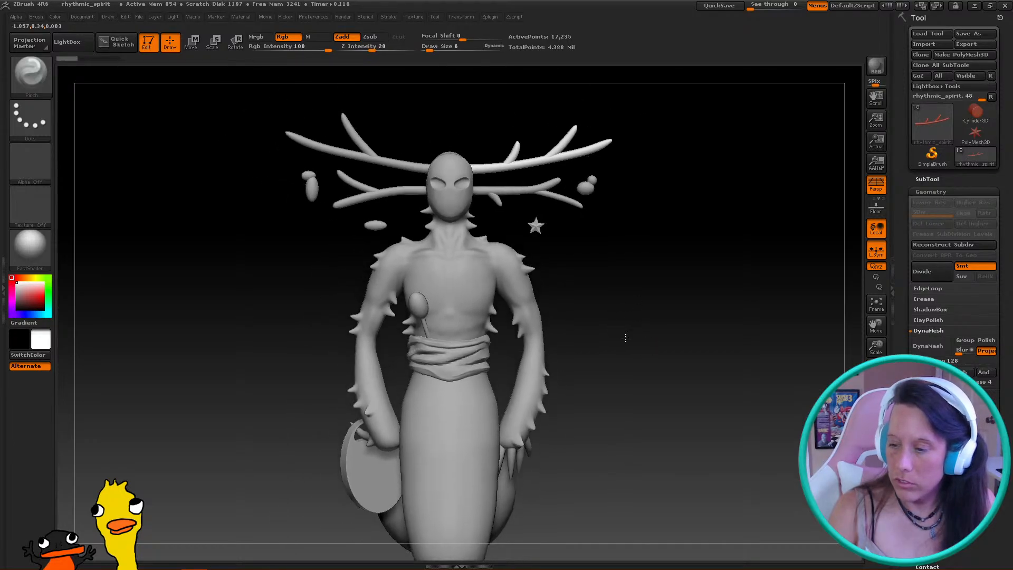
Save the tool as rhythmic_spirit.ZTL in the Rhythmic Spirit folder, replacing the existing file
{"action": "left_click", "coordinate": [971, 34]}
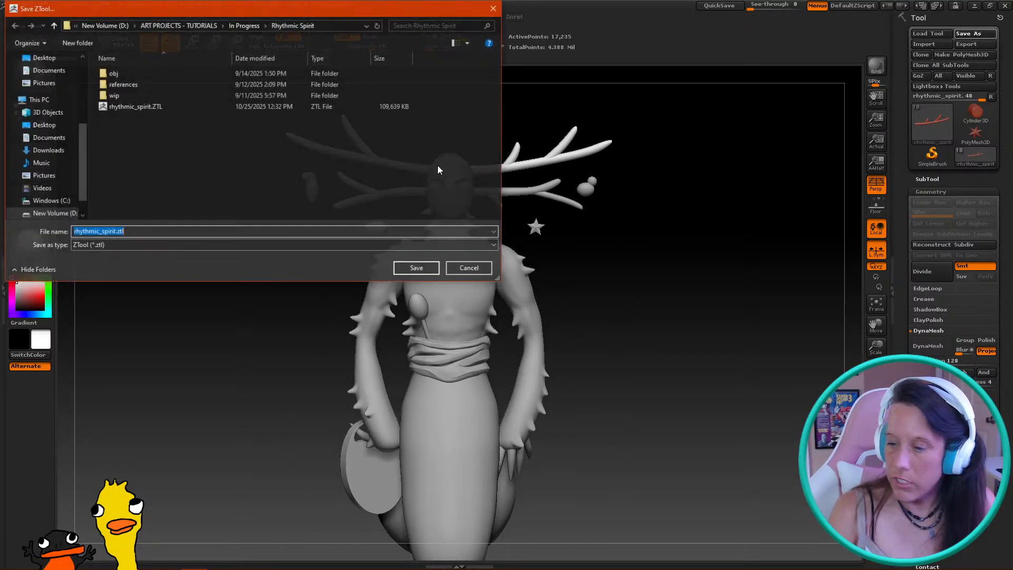
{"action": "left_click", "coordinate": [136, 106]}
{"action": "left_click", "coordinate": [417, 268]}
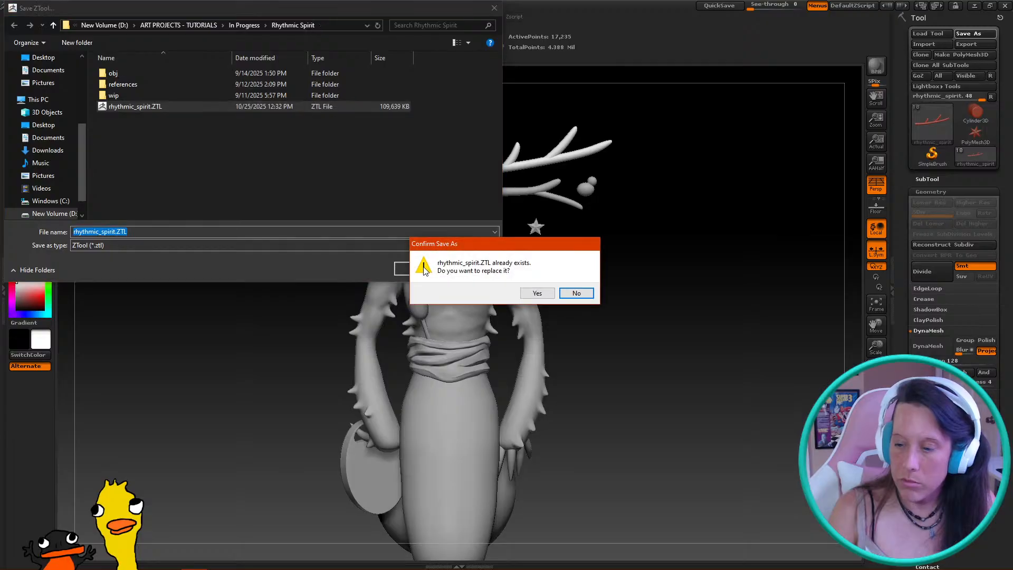
{"action": "left_click", "coordinate": [536, 293]}
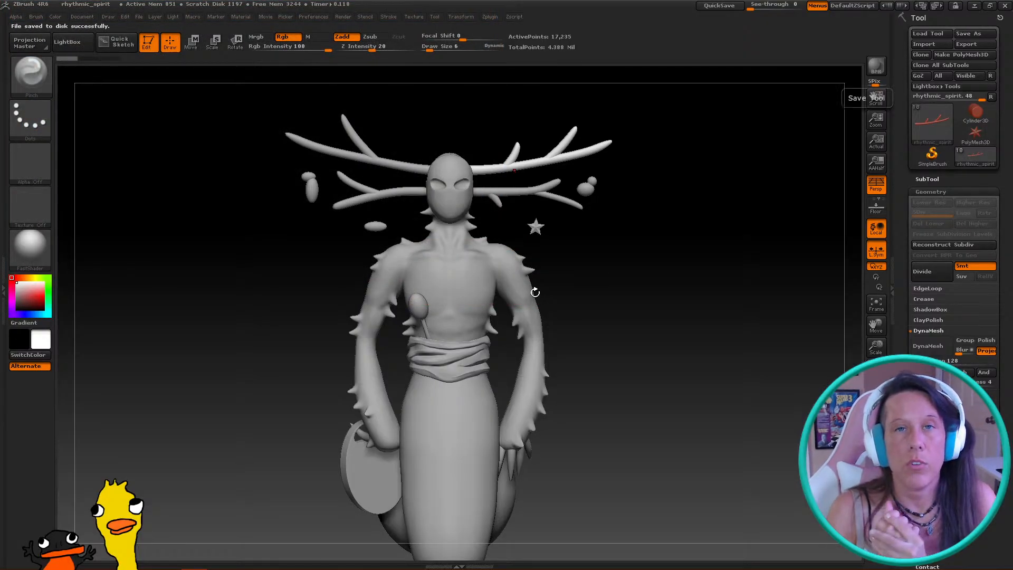